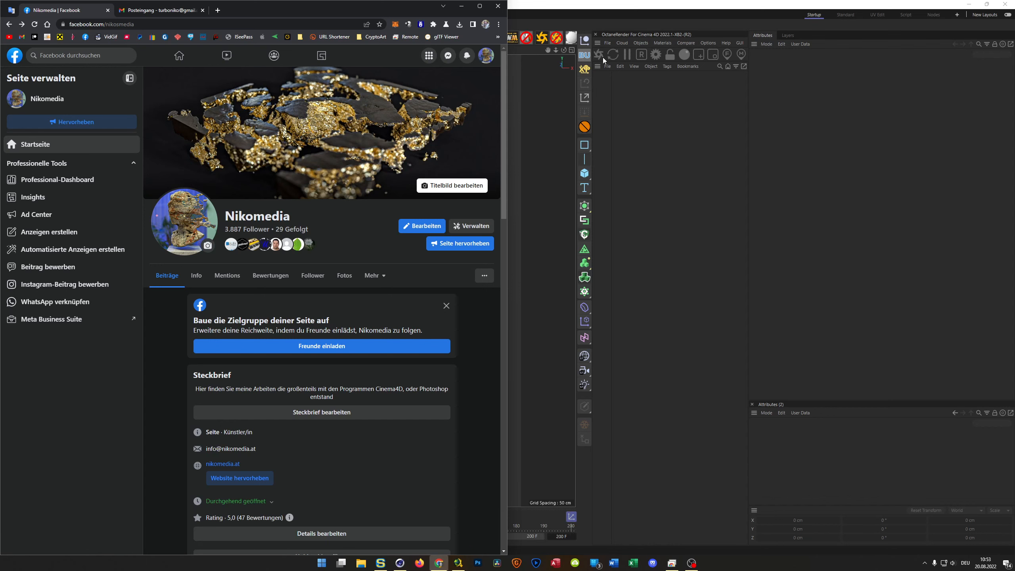
# Step: Switch to Cinema 4D and add a cube with its Y size set to 40 cm
pyautogui.click(613, 28)
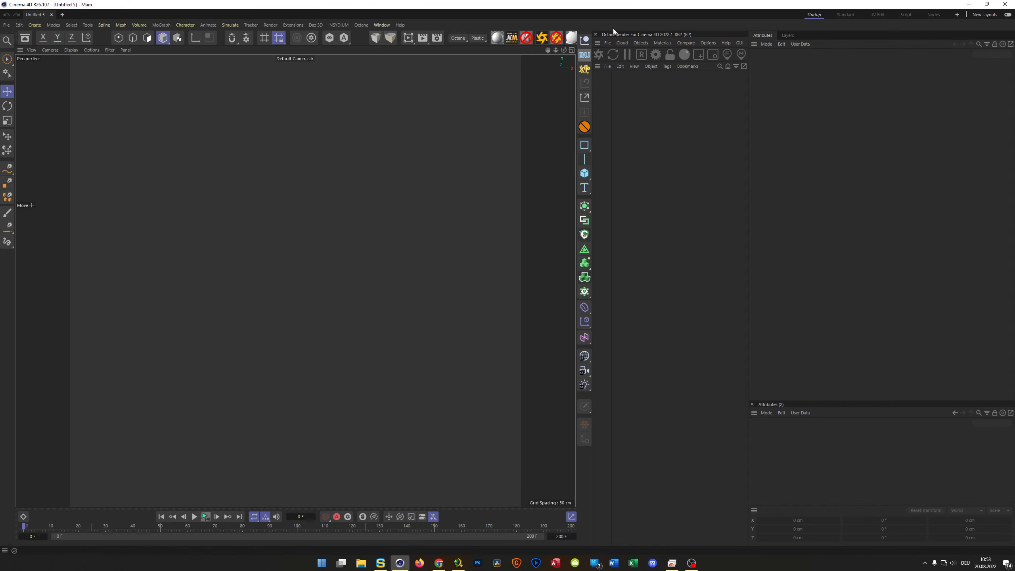
pyautogui.click(584, 173)
pyautogui.keyDown('alt'); pyautogui.moveTo(301, 277); pyautogui.dragTo(363, 243); pyautogui.keyUp('alt')
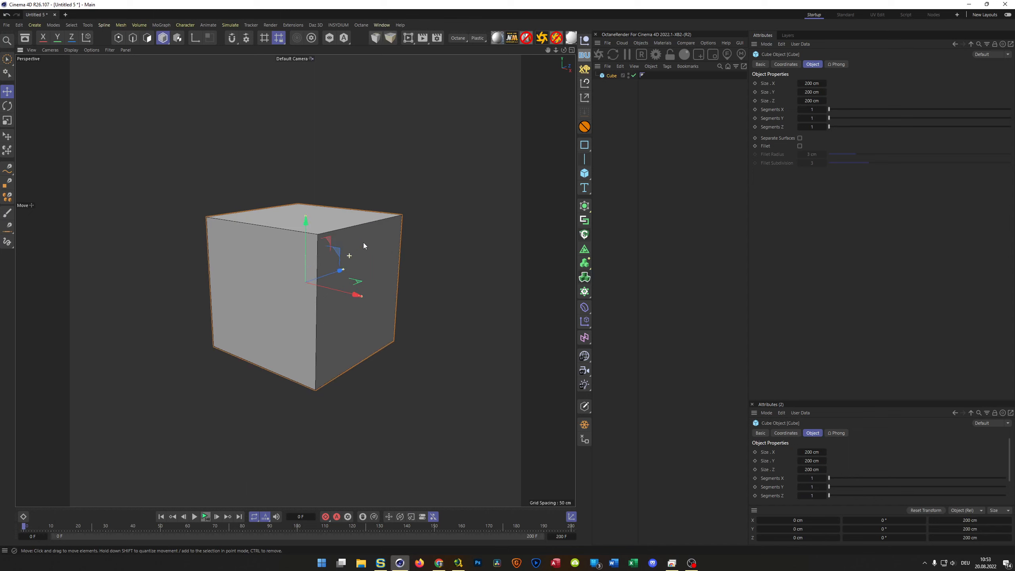
pyautogui.click(812, 92)
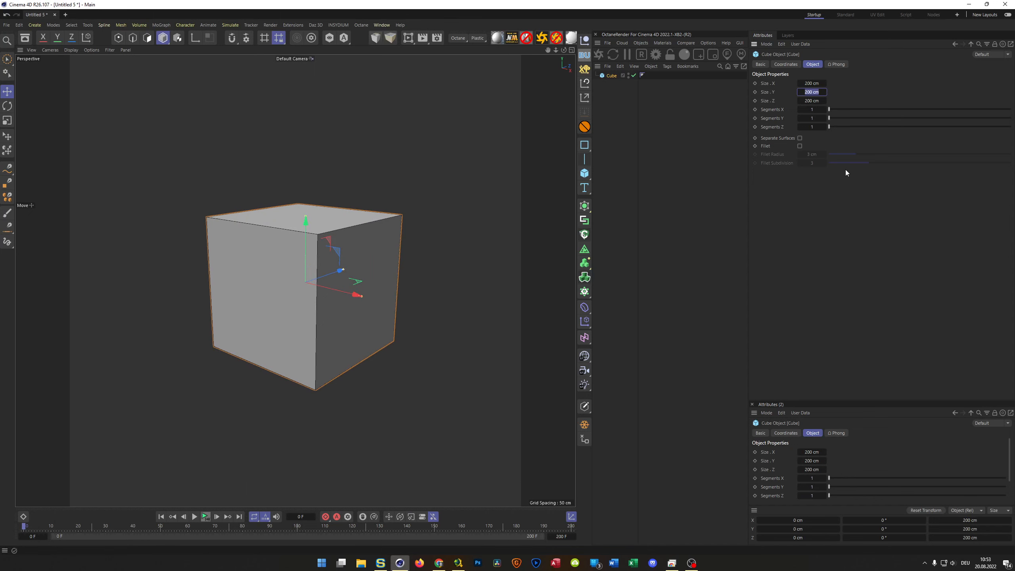
pyautogui.write('40')
pyautogui.press('Return')
pyautogui.scroll(5, 344, 278)
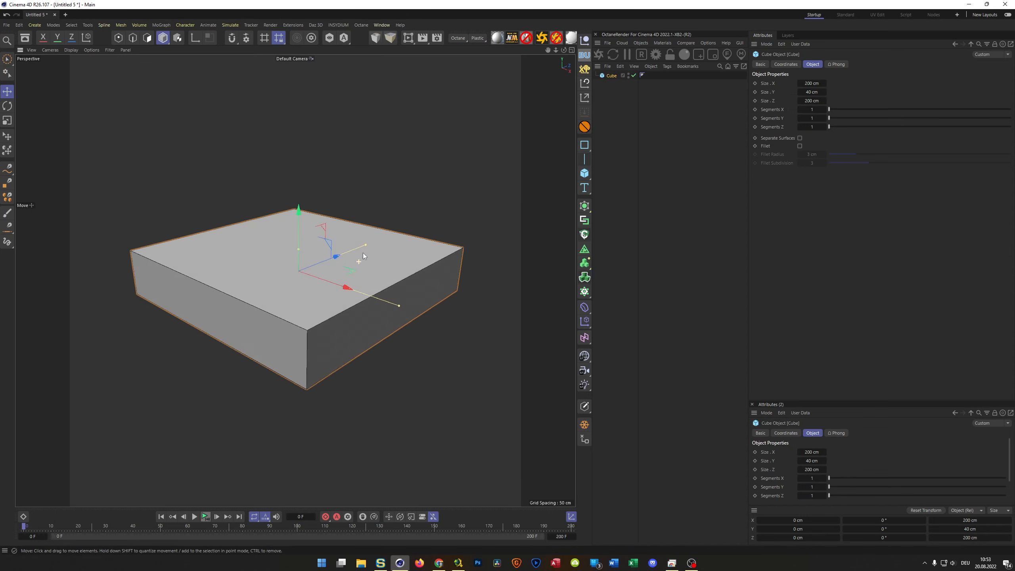
pyautogui.scroll(2, 344, 279)
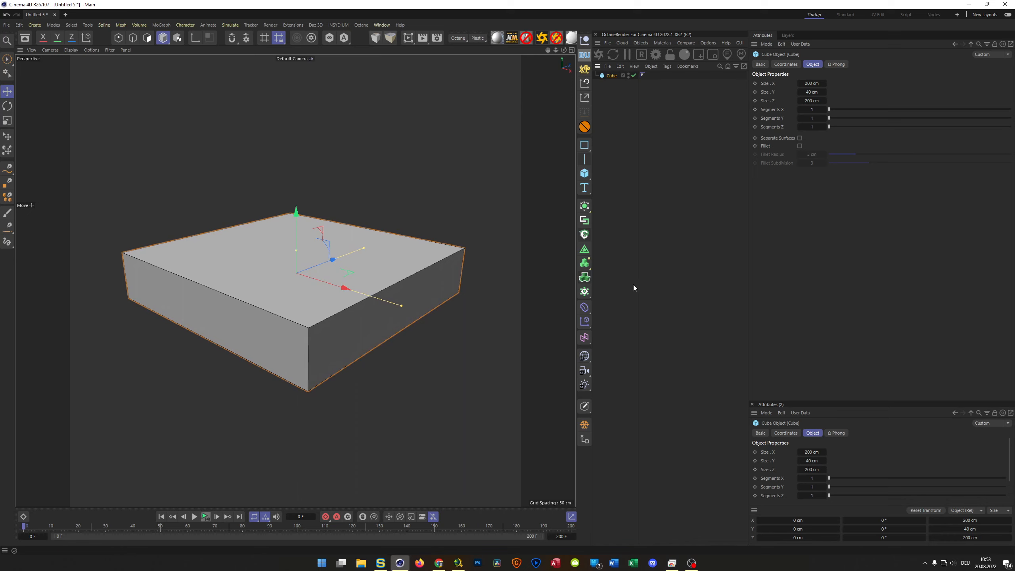
# Step: Nest the cube in a Volume Builder under a Volume Mesher and set the builder's voxel size to 2 cm
pyautogui.click(585, 277)
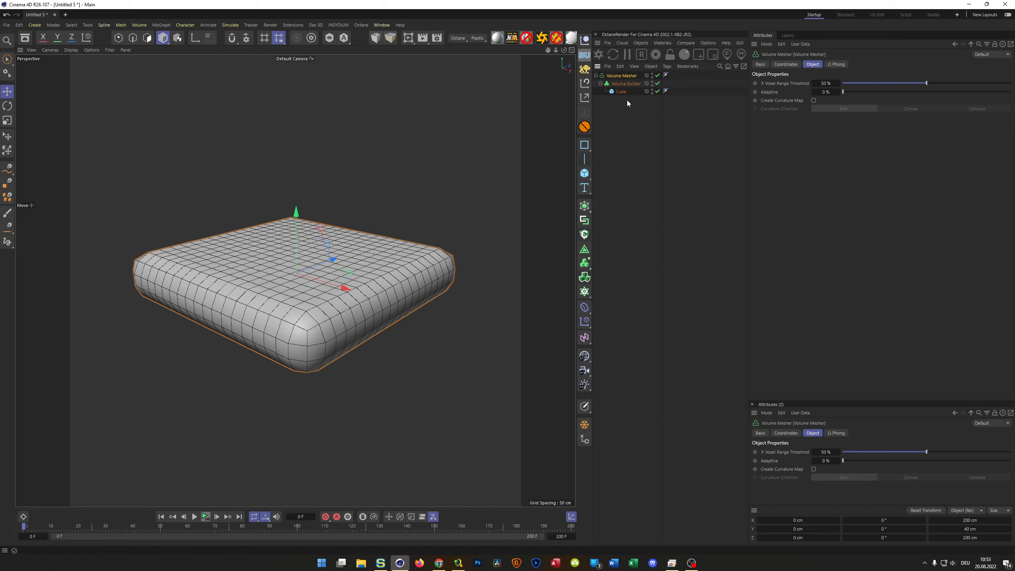
pyautogui.click(632, 84)
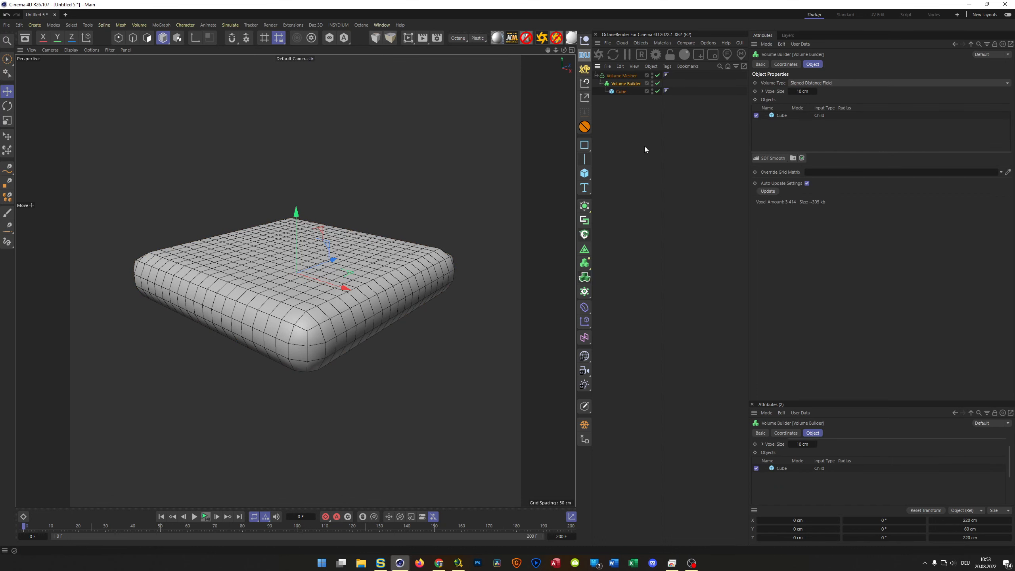
pyautogui.click(803, 91)
pyautogui.write('2')
pyautogui.press('Return')
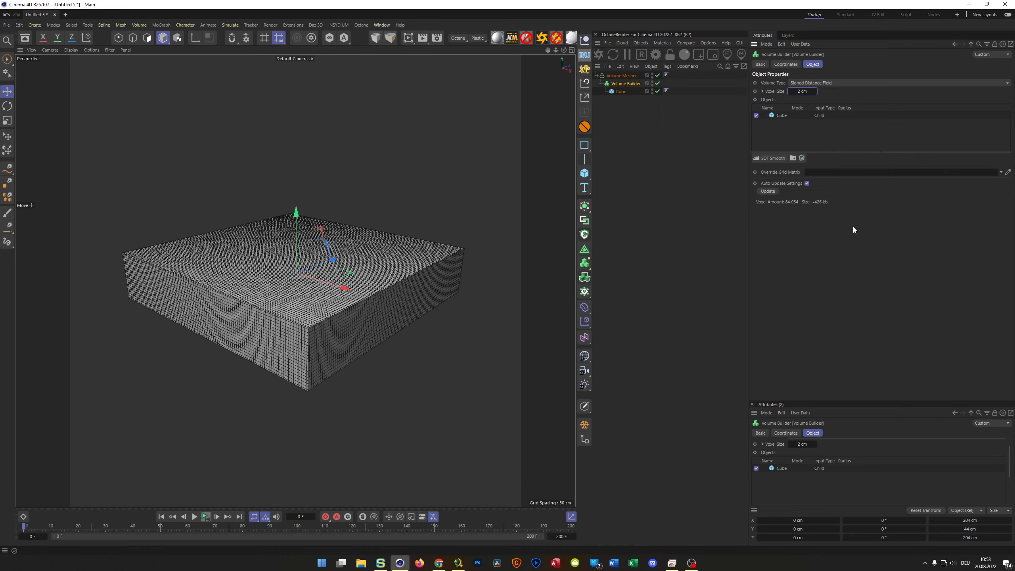
pyautogui.keyDown('alt'); pyautogui.moveTo(388, 300); pyautogui.dragTo(414, 255); pyautogui.keyUp('alt')
pyautogui.scroll(2, 392, 296)
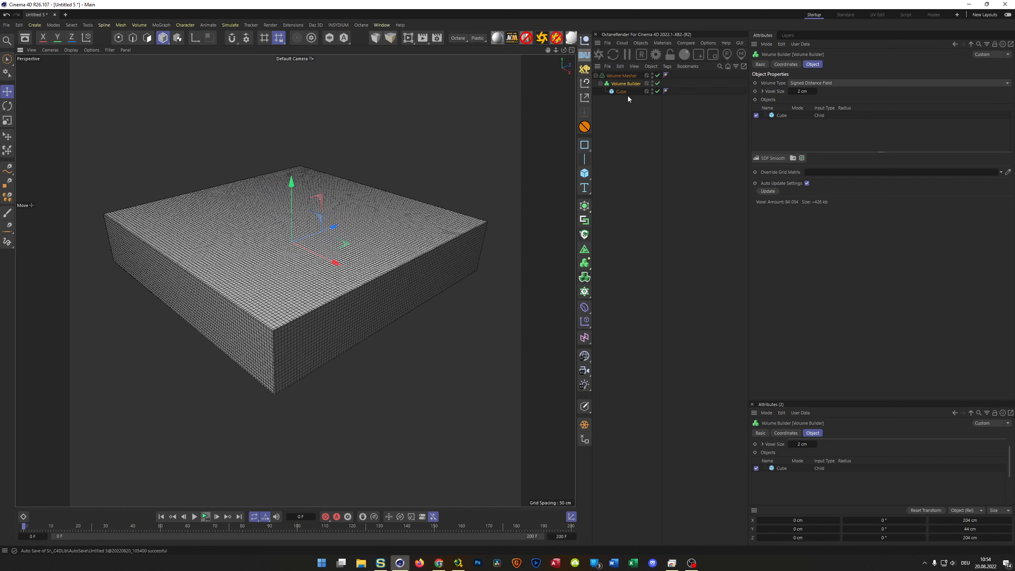
# Step: Add a Shader Field to the scene and load a Noise shader into it
pyautogui.moveTo(584, 340); pyautogui.dragTo(684, 413)
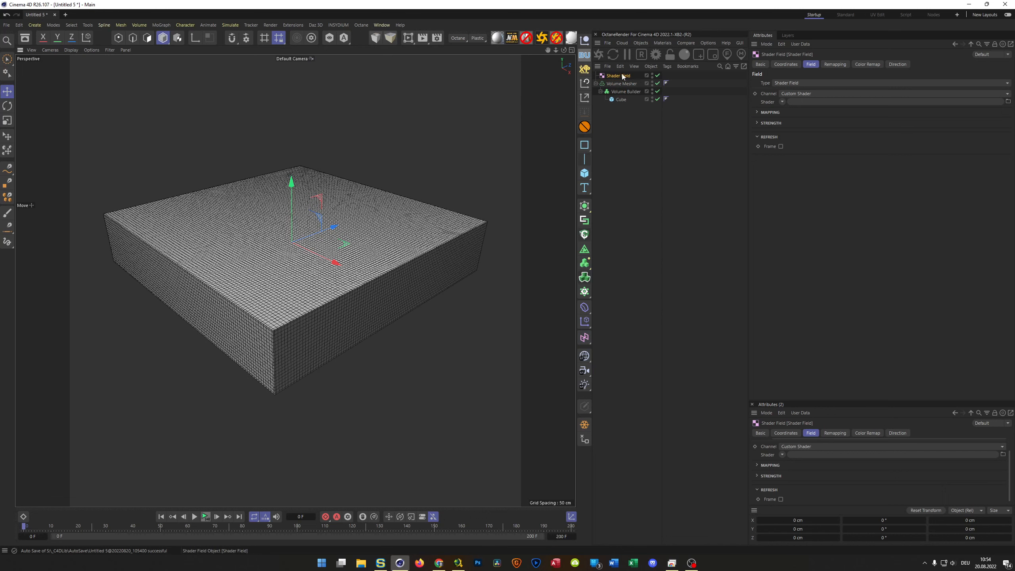
pyautogui.click(785, 104)
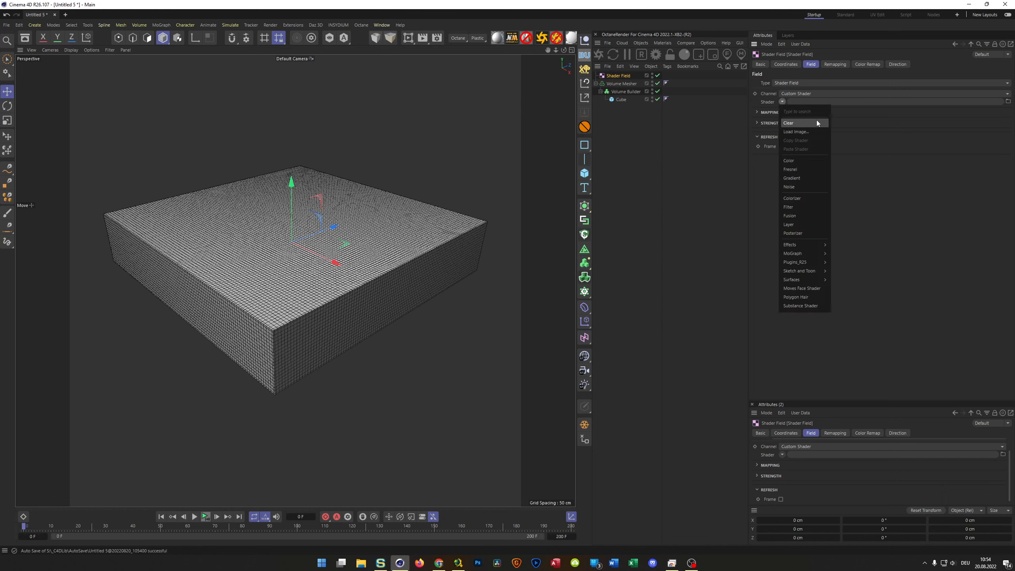
pyautogui.click(805, 200)
# Step: Set the field's noise shader to World space with a global scale of 600 %
pyautogui.click(804, 101)
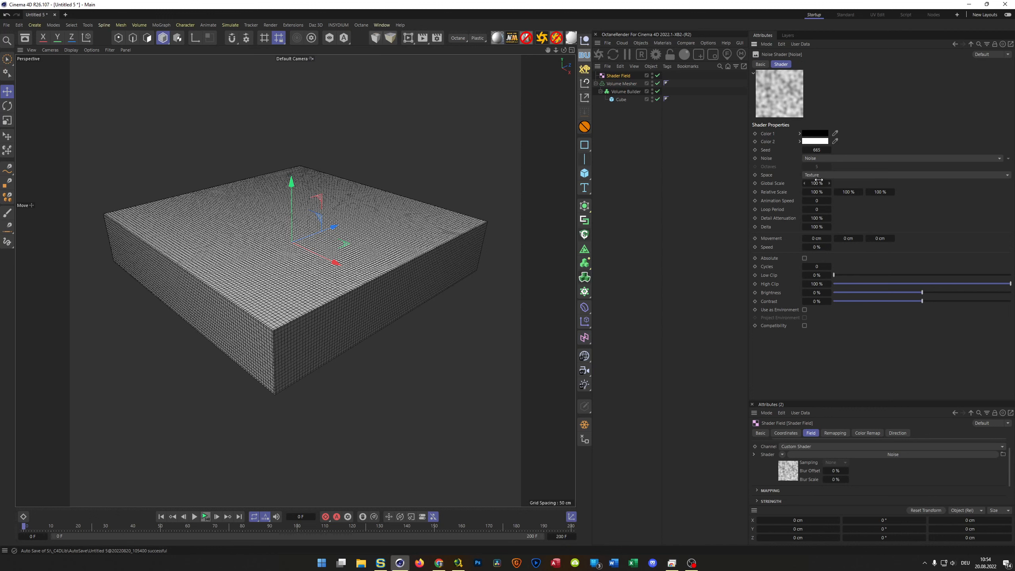
pyautogui.click(855, 175)
pyautogui.click(844, 210)
pyautogui.doubleClick(816, 184)
pyautogui.write('600')
pyautogui.press('Return')
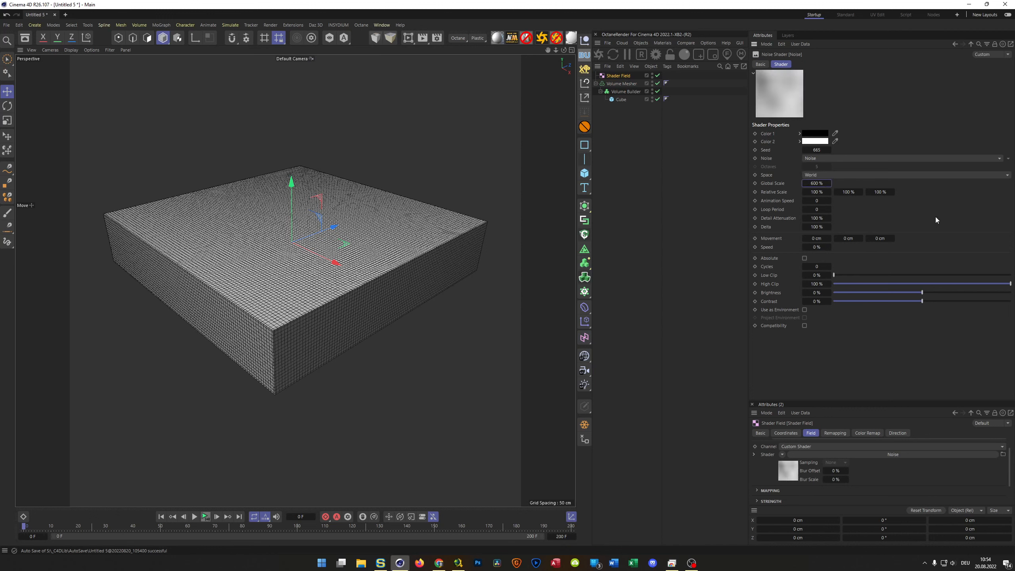
# Step: Add the Shader Field to the Volume Builder's object list above the cube
pyautogui.click(623, 77)
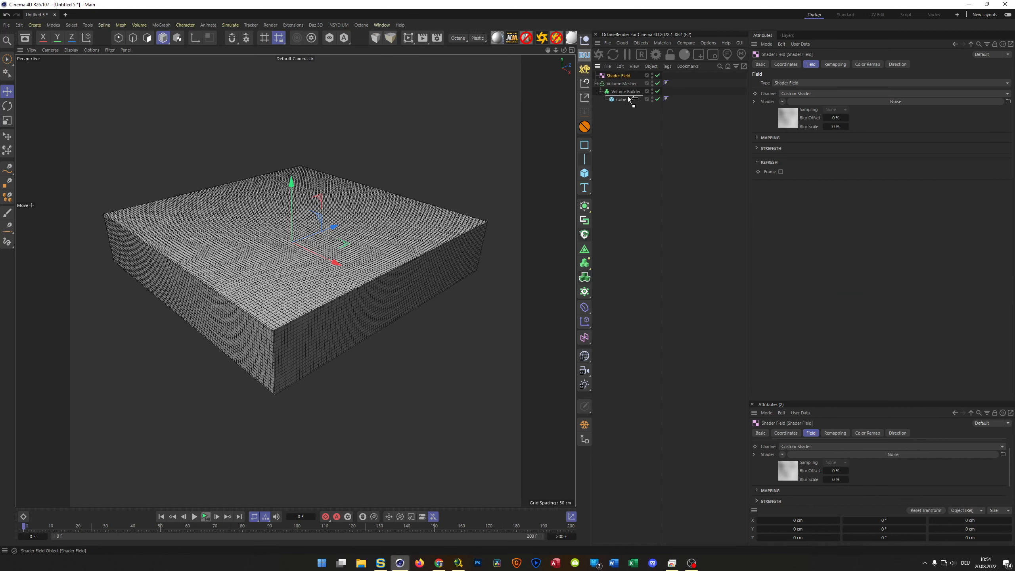
pyautogui.moveTo(624, 96); pyautogui.dragTo(620, 76)
pyautogui.click(621, 92)
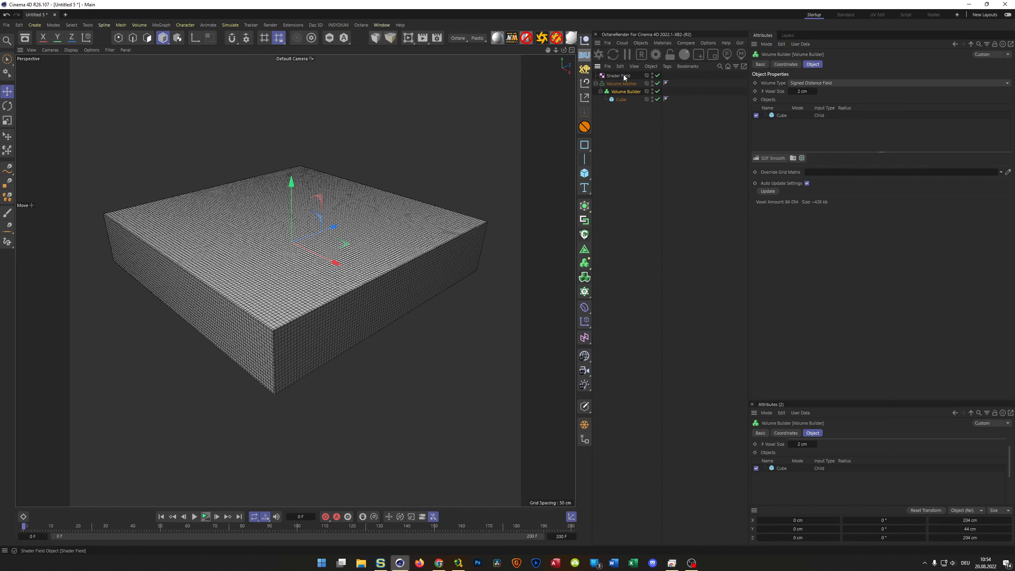
pyautogui.moveTo(622, 75); pyautogui.dragTo(789, 112)
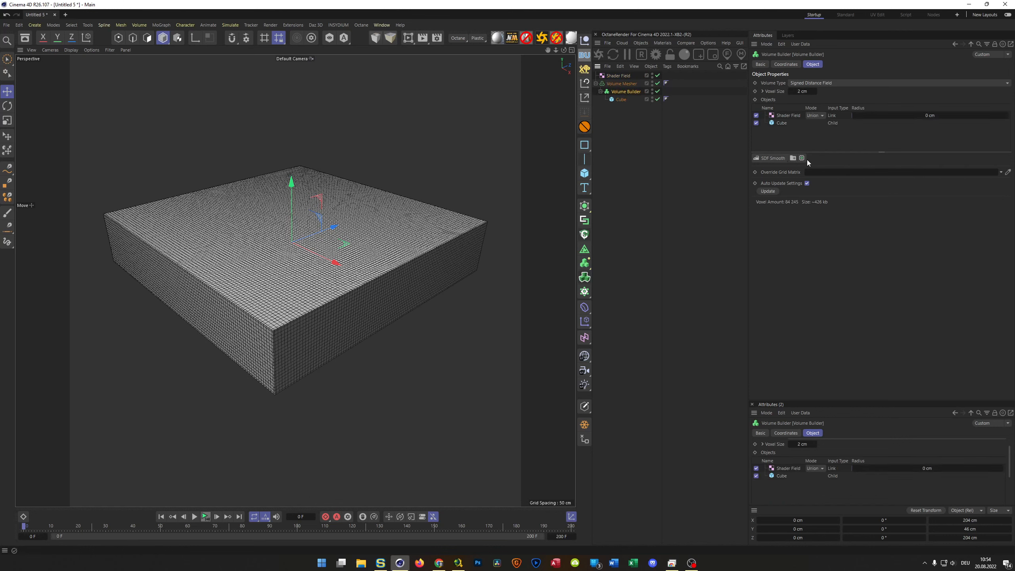
# Step: Set the Shader Field's creation space in the Volume Builder to Objects Below
pyautogui.click(791, 116)
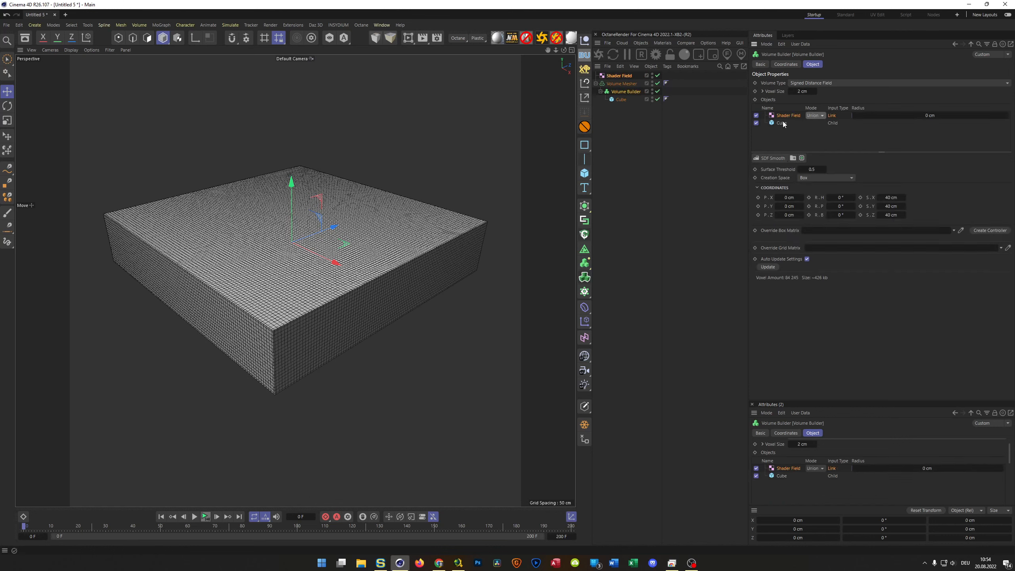
pyautogui.click(822, 178)
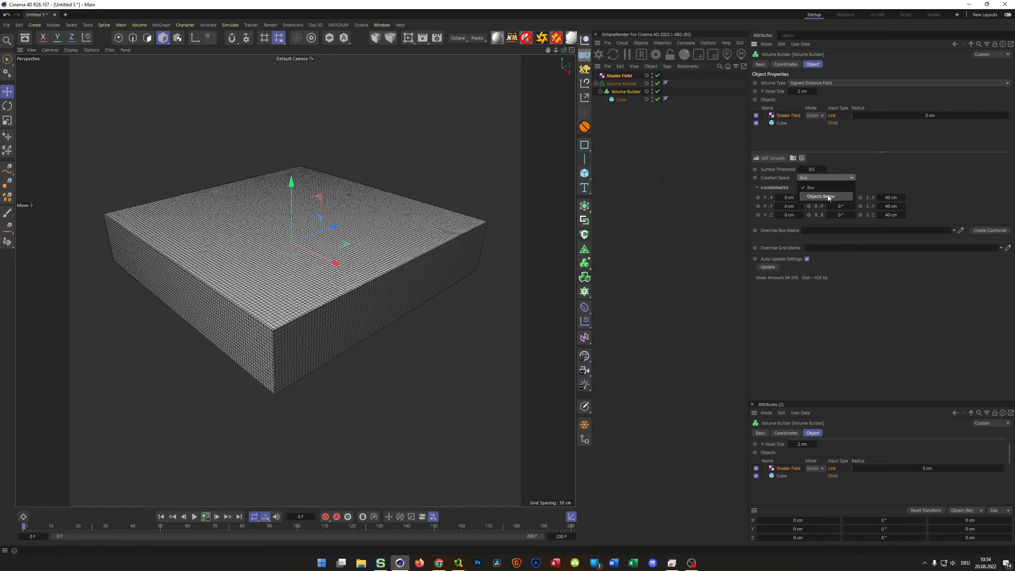
pyautogui.click(828, 197)
pyautogui.keyDown('alt'); pyautogui.moveTo(419, 230); pyautogui.dragTo(398, 238); pyautogui.keyUp('alt')
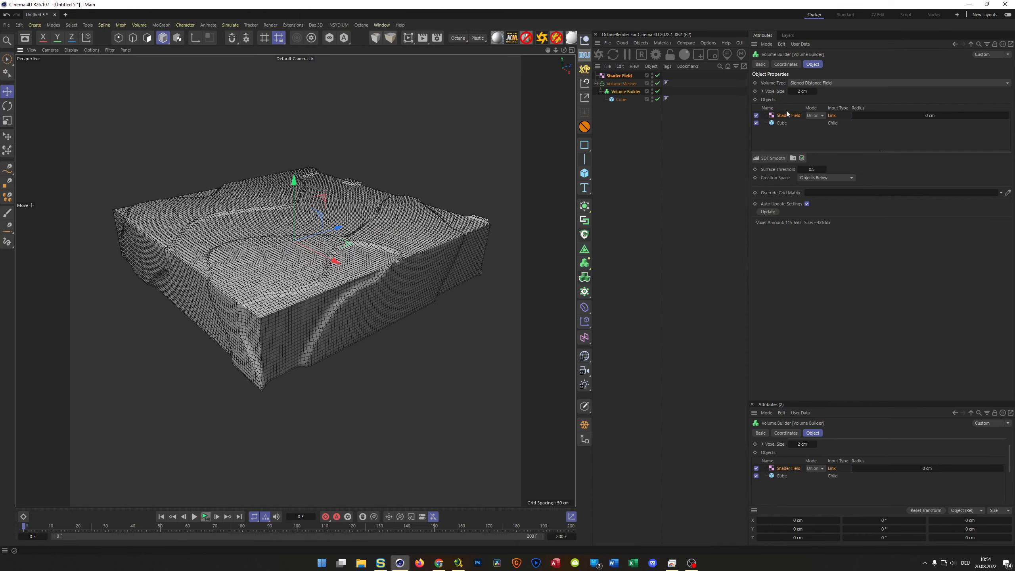
# Step: Change the Volume Builder's volume type to Fog
pyautogui.click(847, 80)
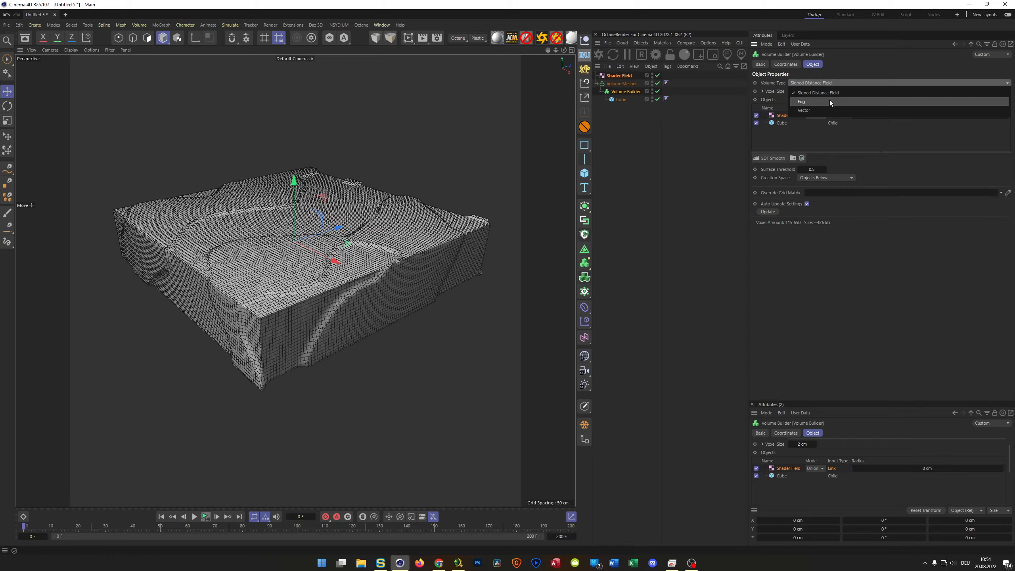
pyautogui.click(830, 100)
pyautogui.keyDown('alt'); pyautogui.moveTo(403, 238); pyautogui.dragTo(381, 255); pyautogui.keyUp('alt')
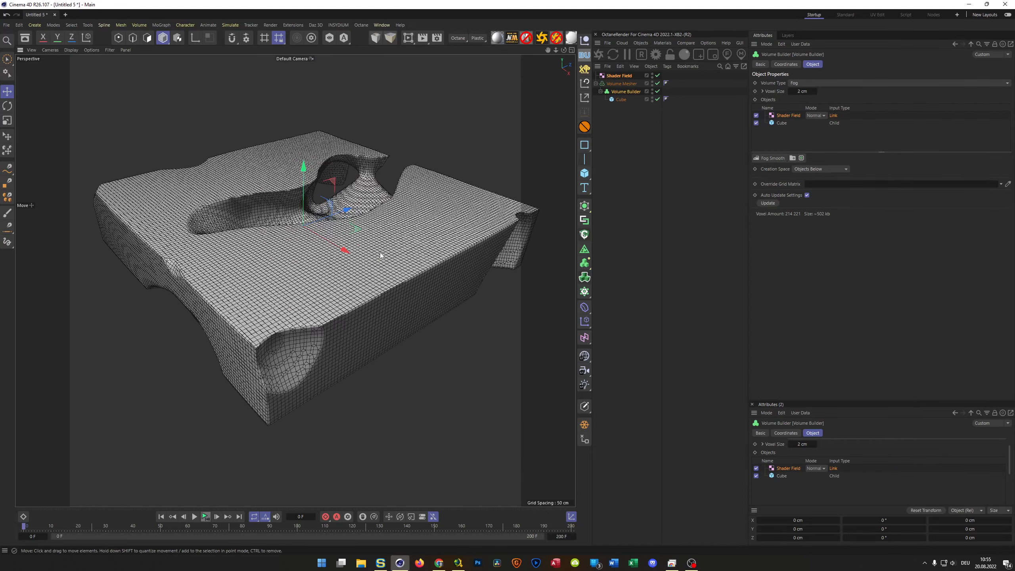
# Step: Change the Shader Field's noise type to Displaced Voronoi
pyautogui.doubleClick(787, 116)
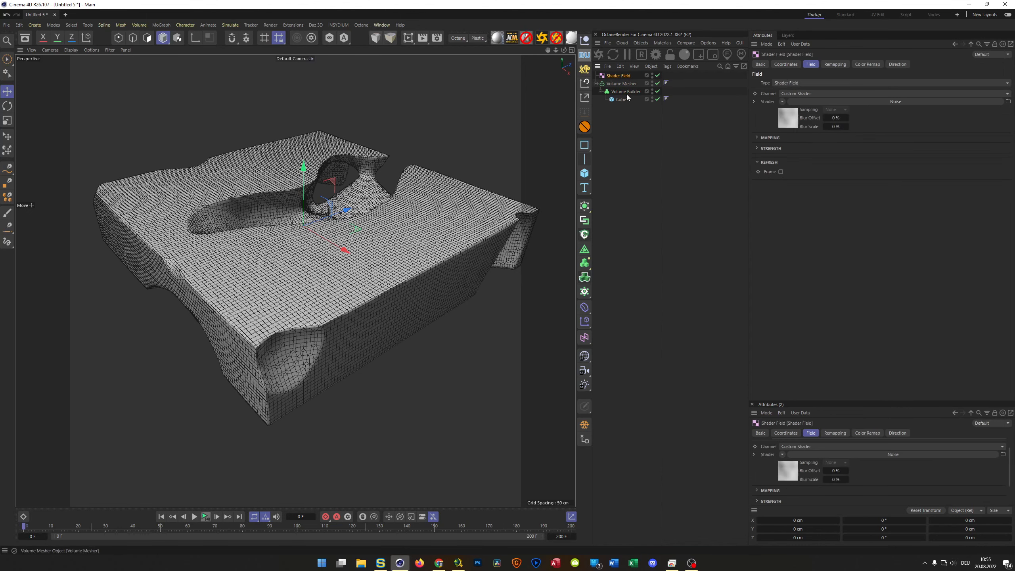
pyautogui.click(783, 122)
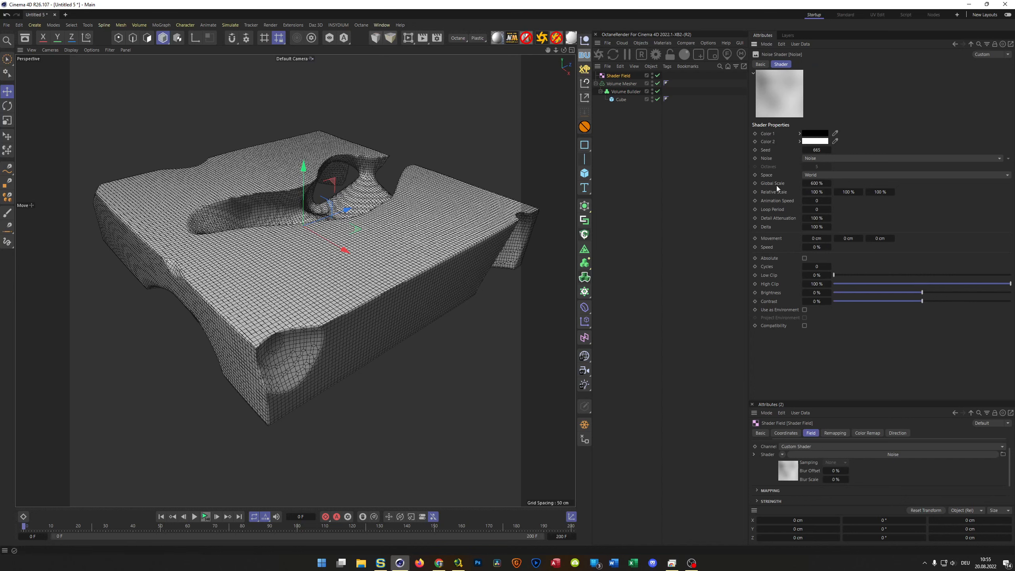
pyautogui.click(817, 159)
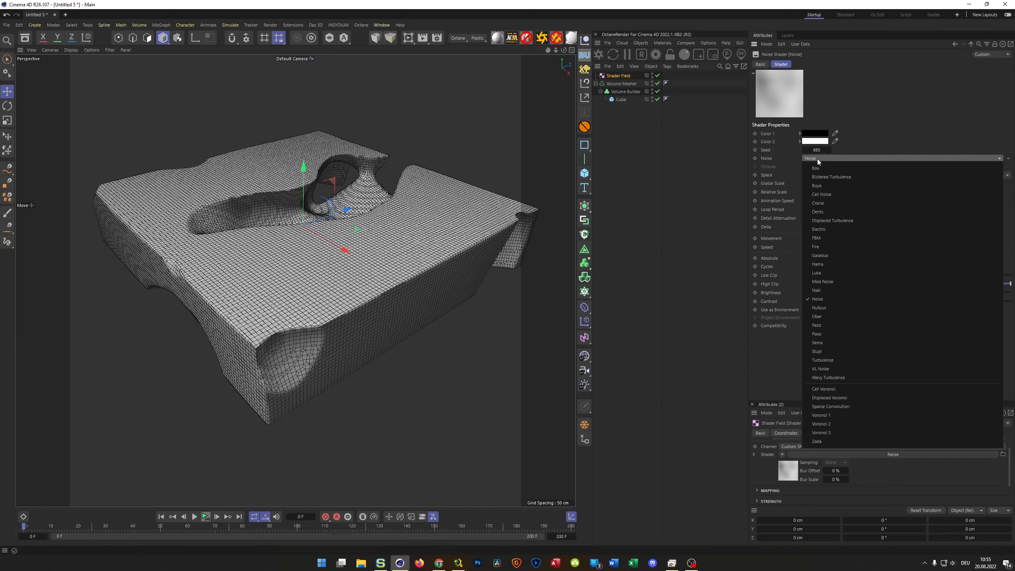
pyautogui.click(832, 398)
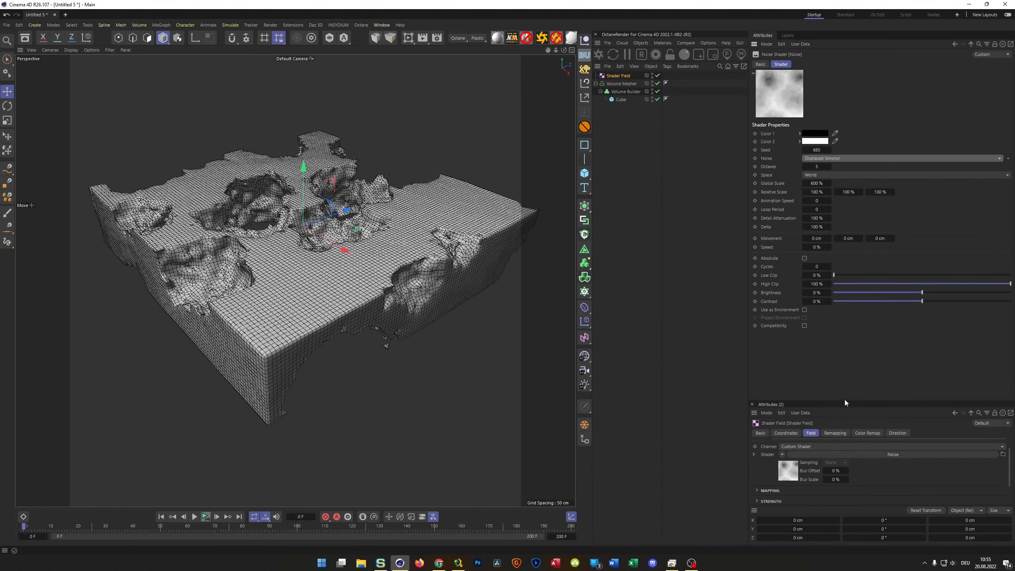
pyautogui.moveTo(247, 248)
pyautogui.keyDown('alt'); pyautogui.mouseDown()
pyautogui.moveTo(267, 253)
pyautogui.moveTo(311, 216)
pyautogui.moveTo(254, 246)
pyautogui.mouseUp(); pyautogui.keyUp('alt')
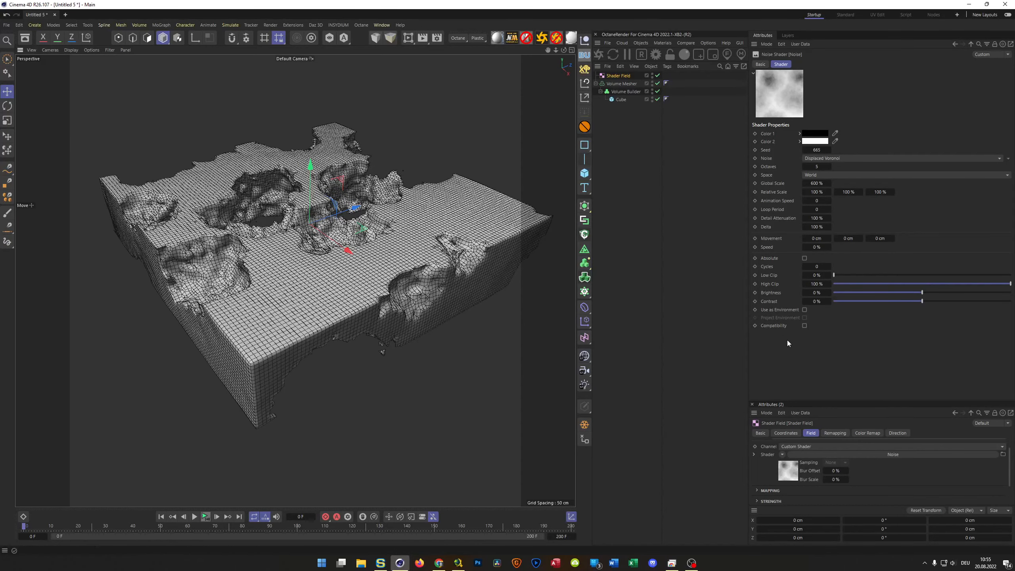
# Step: Set the noise shader's cycles to 2
pyautogui.click(818, 267)
pyautogui.press('Return')
pyautogui.keyDown('alt'); pyautogui.moveTo(345, 289); pyautogui.dragTo(324, 270); pyautogui.keyUp('alt')
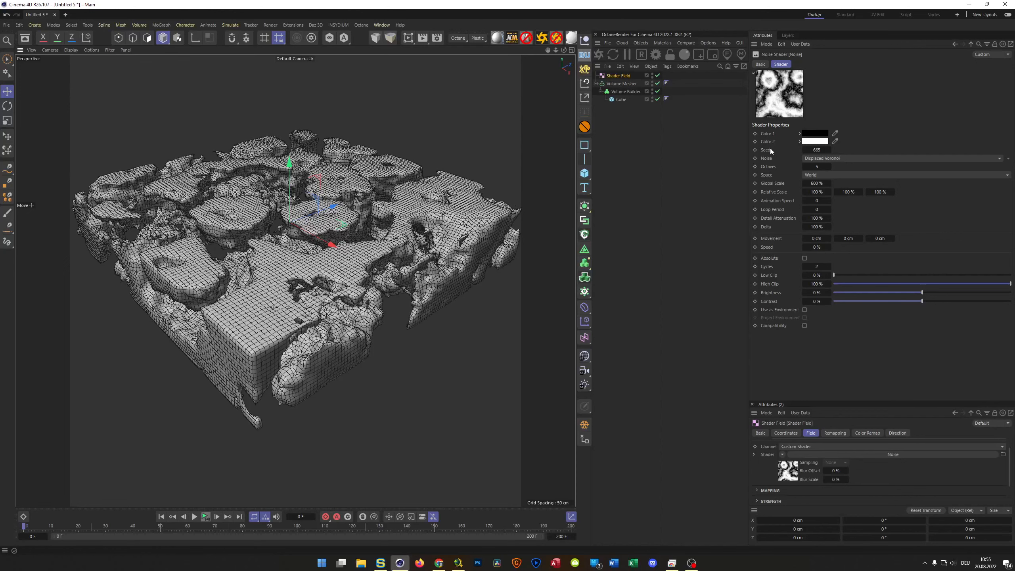
# Step: Step the noise seed upward one value at a time to 679, trying different fracture patterns on the slab
pyautogui.click(830, 150)
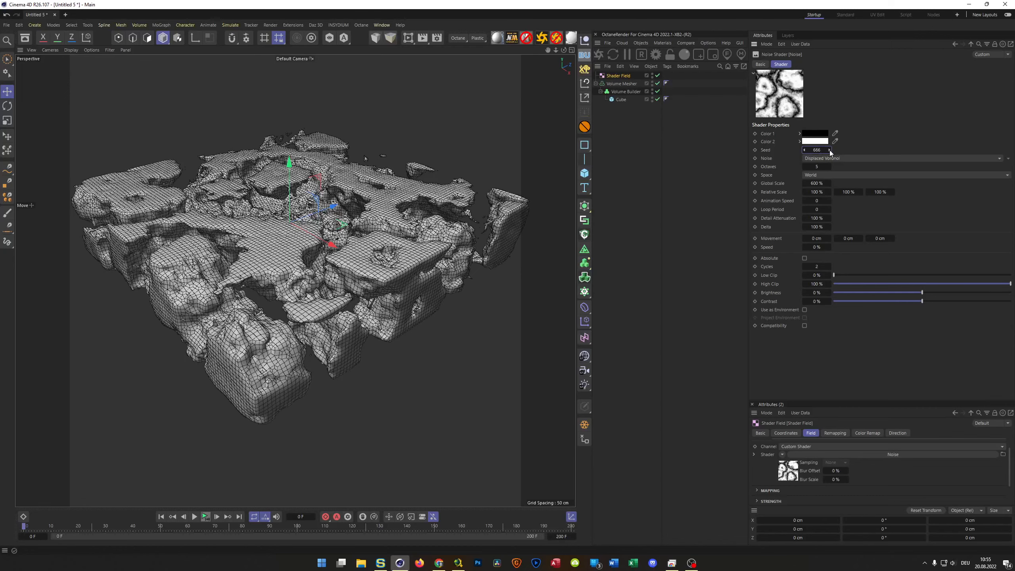
pyautogui.click(830, 150)
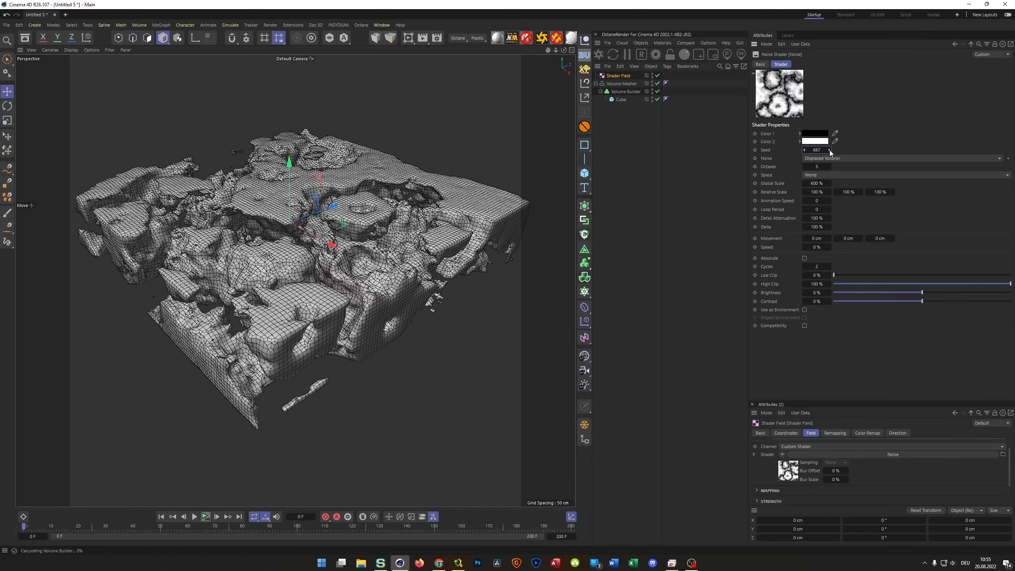
pyautogui.click(830, 150)
pyautogui.click(830, 150)
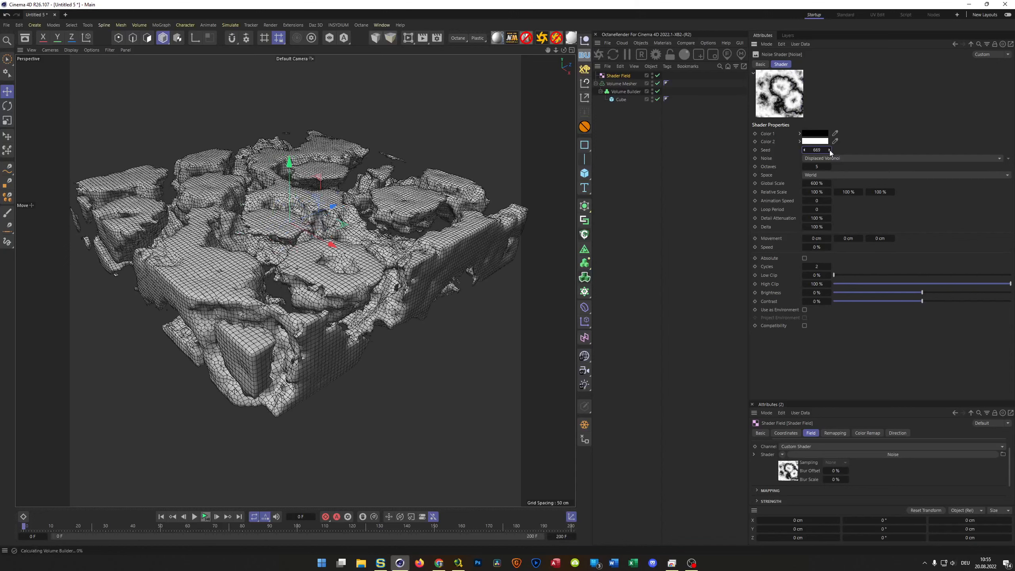
pyautogui.click(830, 150)
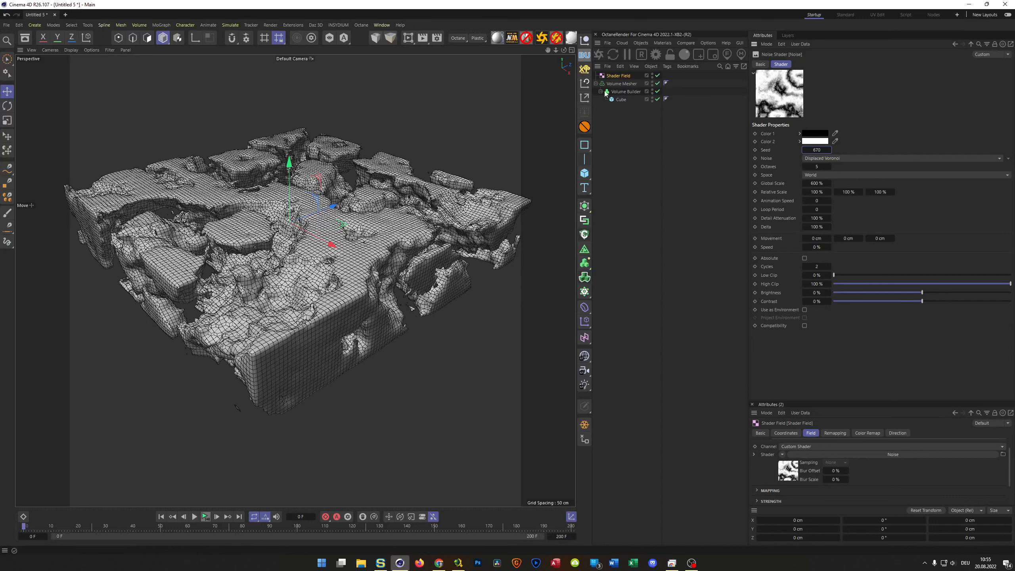
pyautogui.click(830, 150)
pyautogui.click(830, 151)
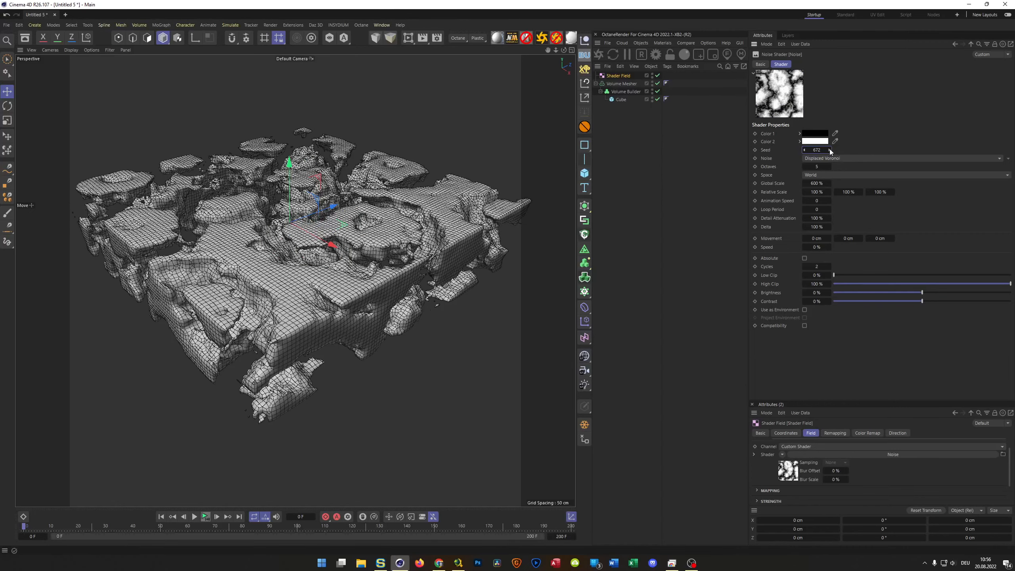
pyautogui.click(831, 150)
pyautogui.click(830, 151)
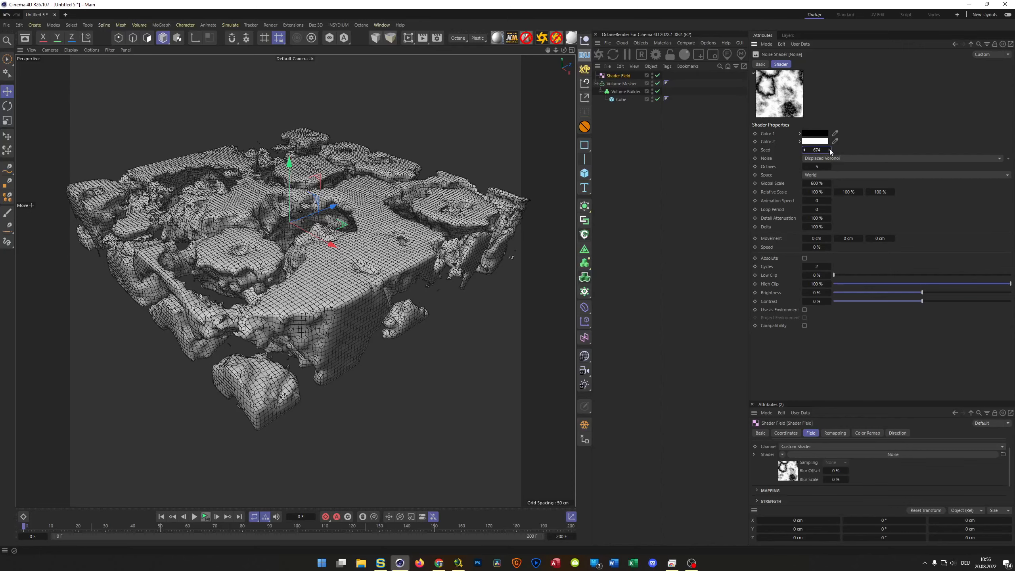
pyautogui.click(830, 151)
pyautogui.click(830, 151)
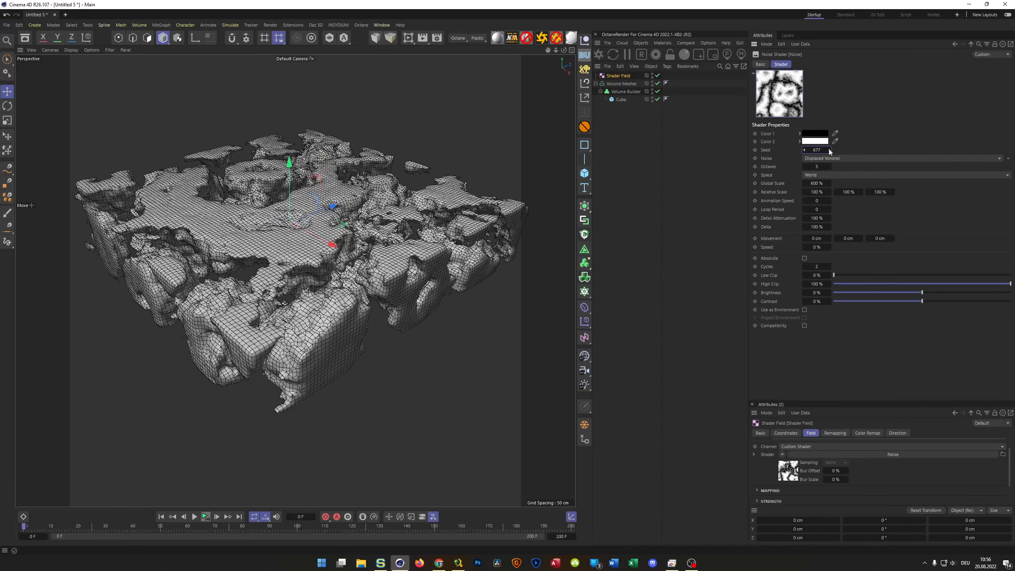
pyautogui.click(831, 150)
pyautogui.click(830, 151)
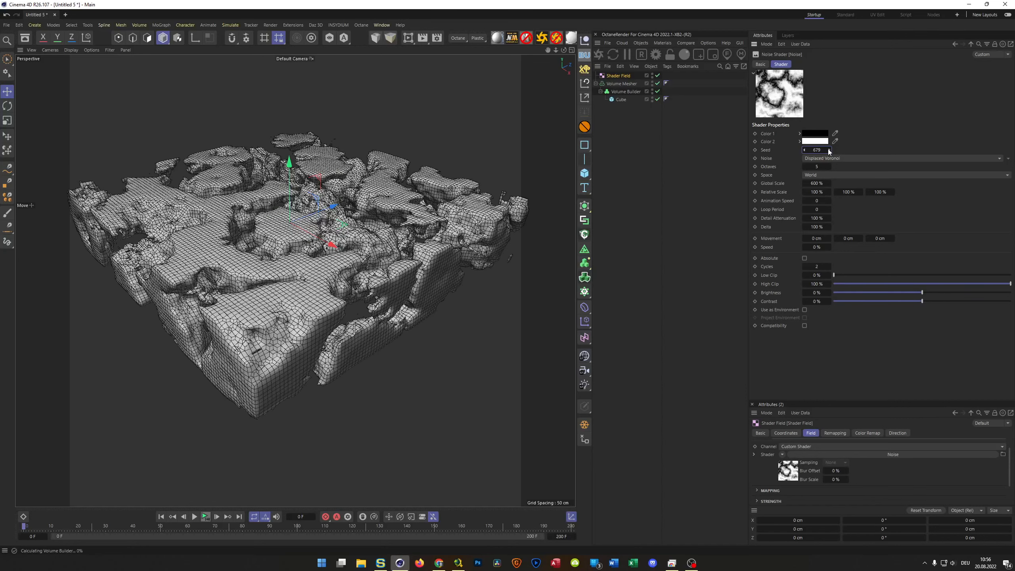
# Step: Step the noise seed upward one value at a time to 697, trying more fracture patterns on the slab
pyautogui.click(831, 151)
pyautogui.click(831, 150)
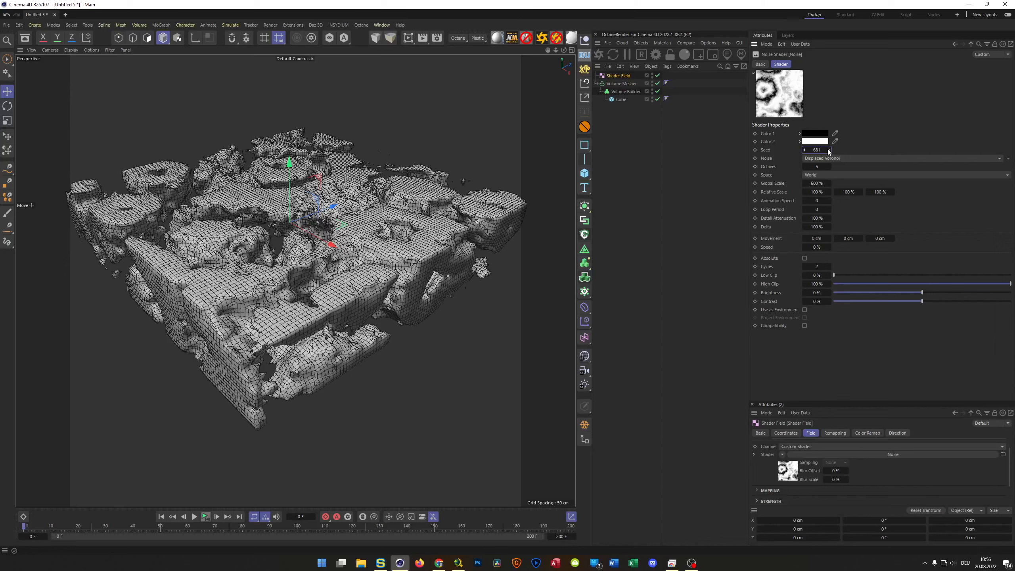
pyautogui.click(829, 150)
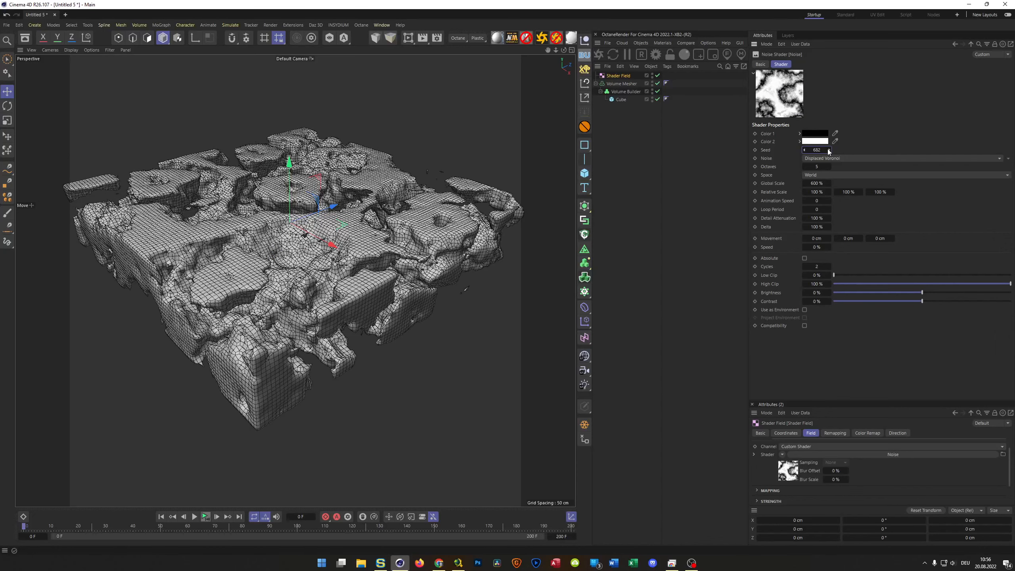
pyautogui.click(829, 150)
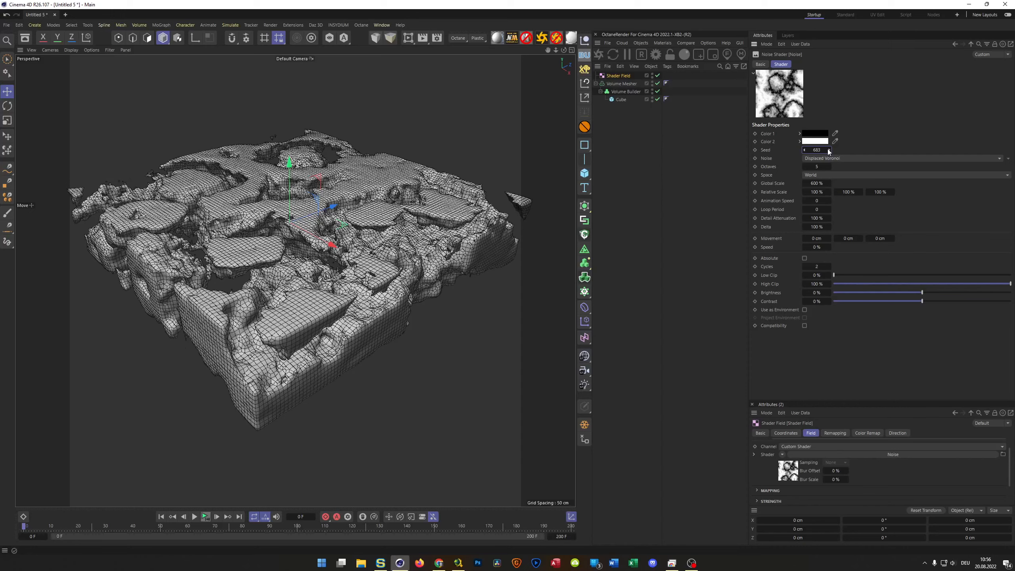
pyautogui.click(828, 150)
pyautogui.click(829, 149)
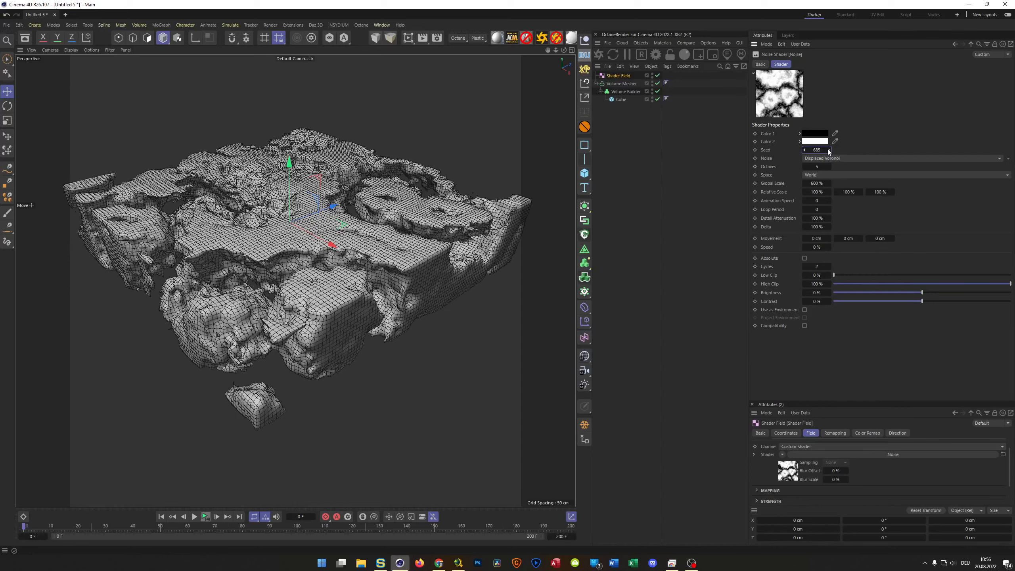
pyautogui.click(829, 149)
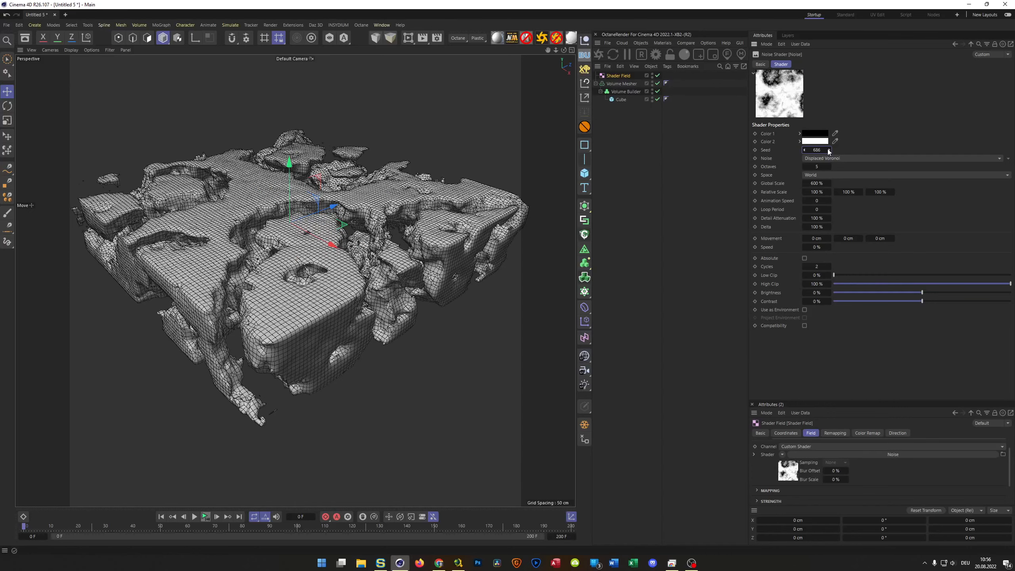
pyautogui.click(829, 149)
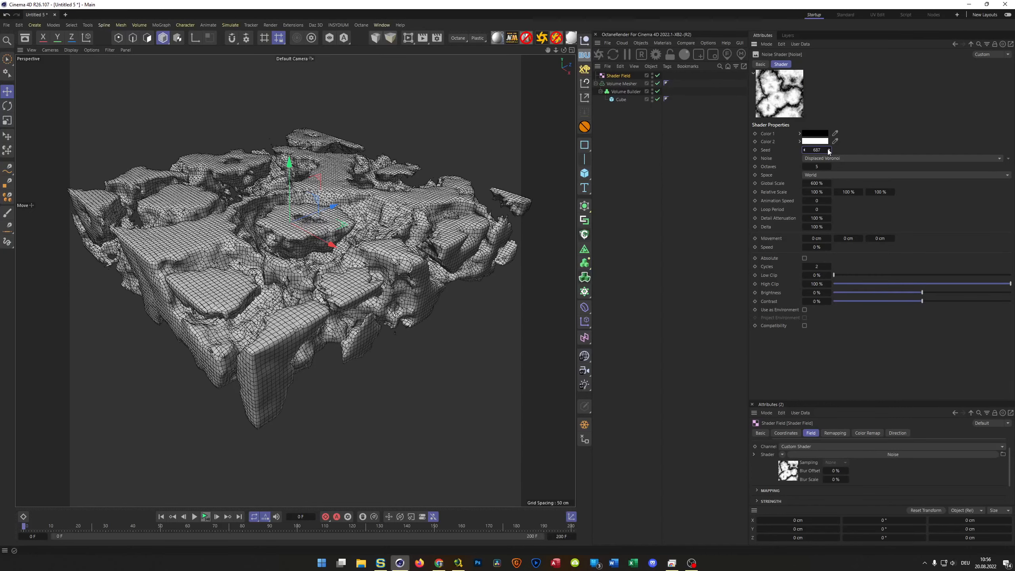
pyautogui.click(829, 148)
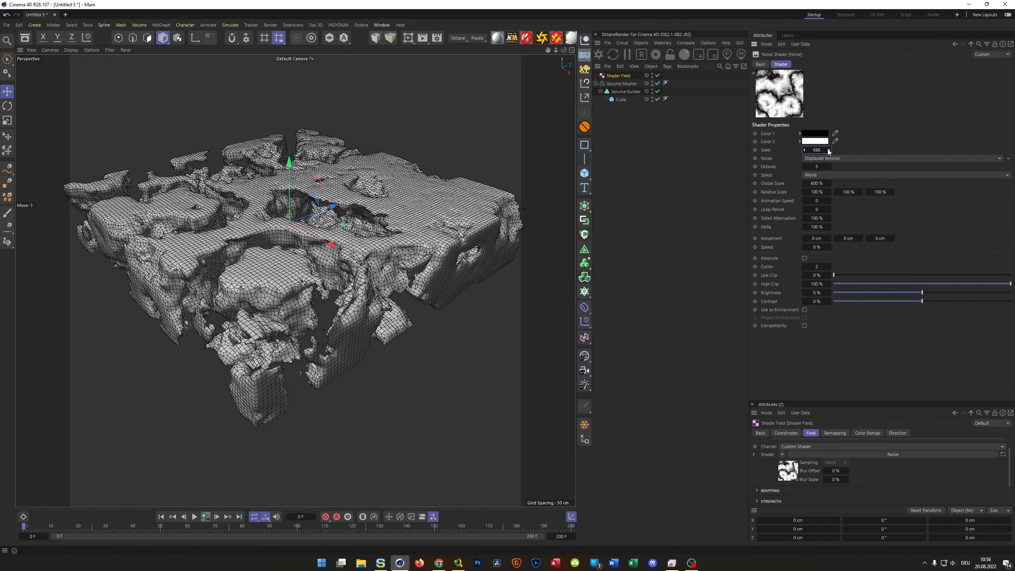
pyautogui.click(828, 148)
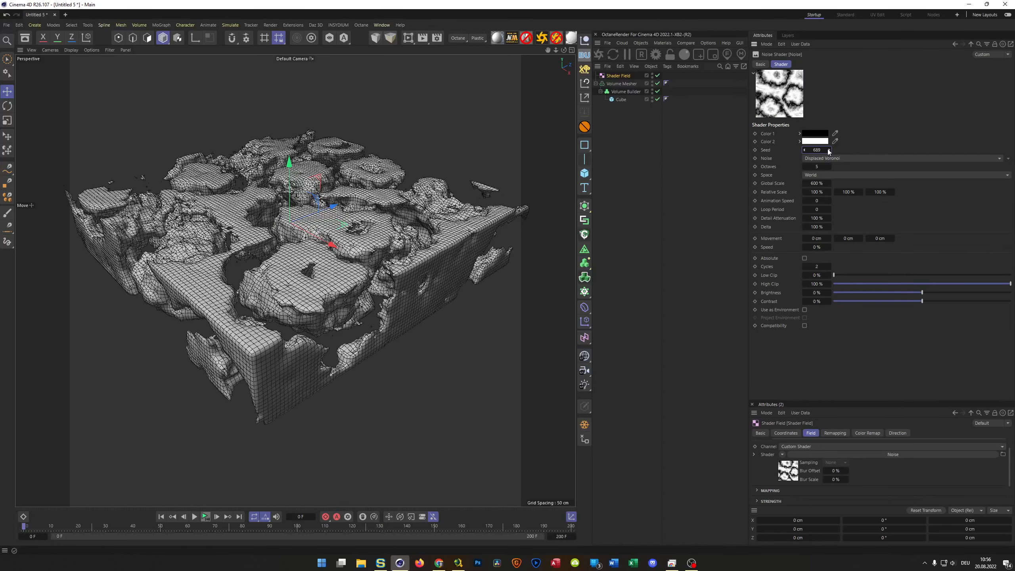
pyautogui.click(829, 149)
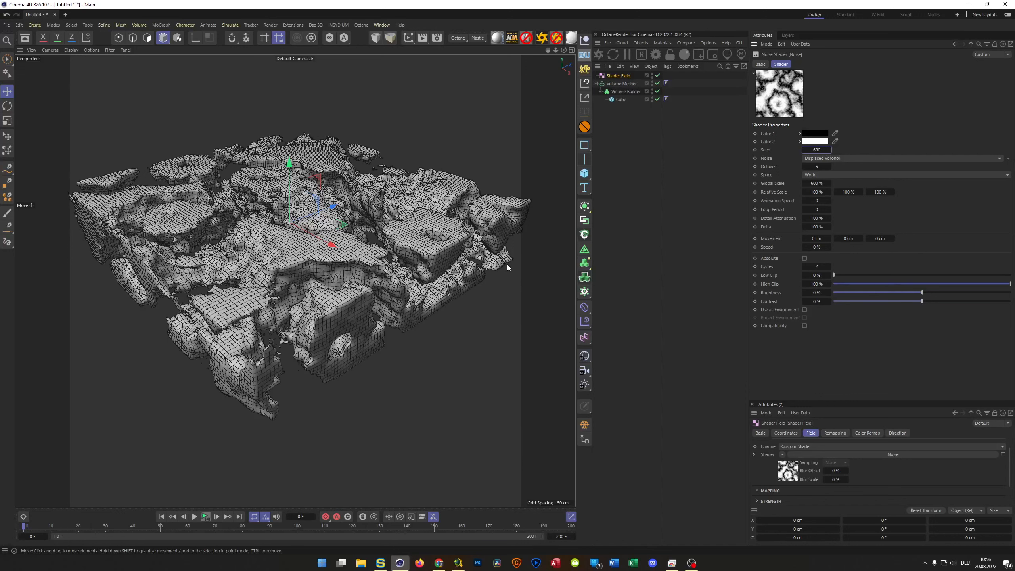
pyautogui.click(830, 151)
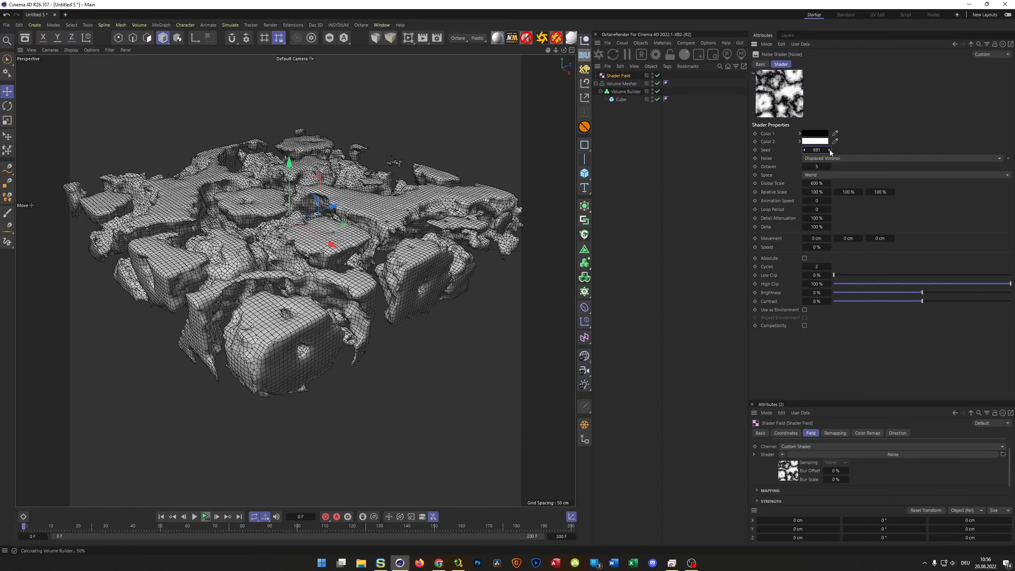
pyautogui.click(829, 150)
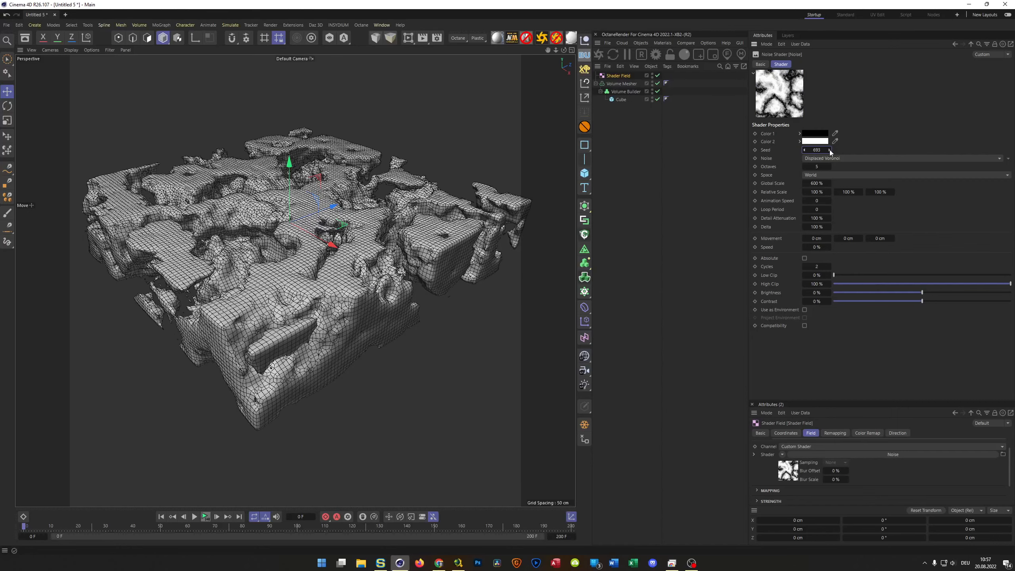
pyautogui.click(830, 150)
pyautogui.click(830, 150)
pyautogui.click(830, 150)
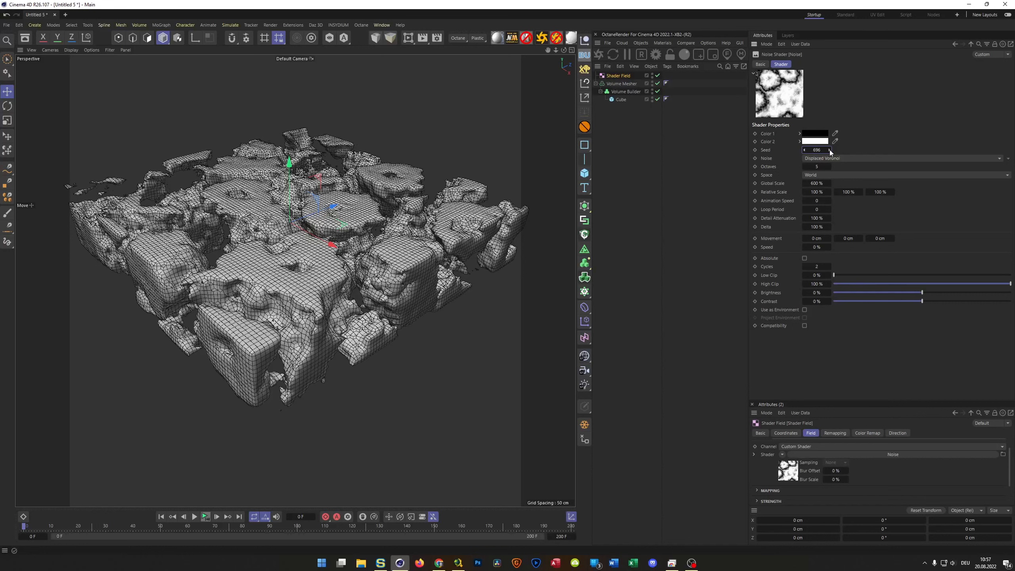
pyautogui.click(830, 151)
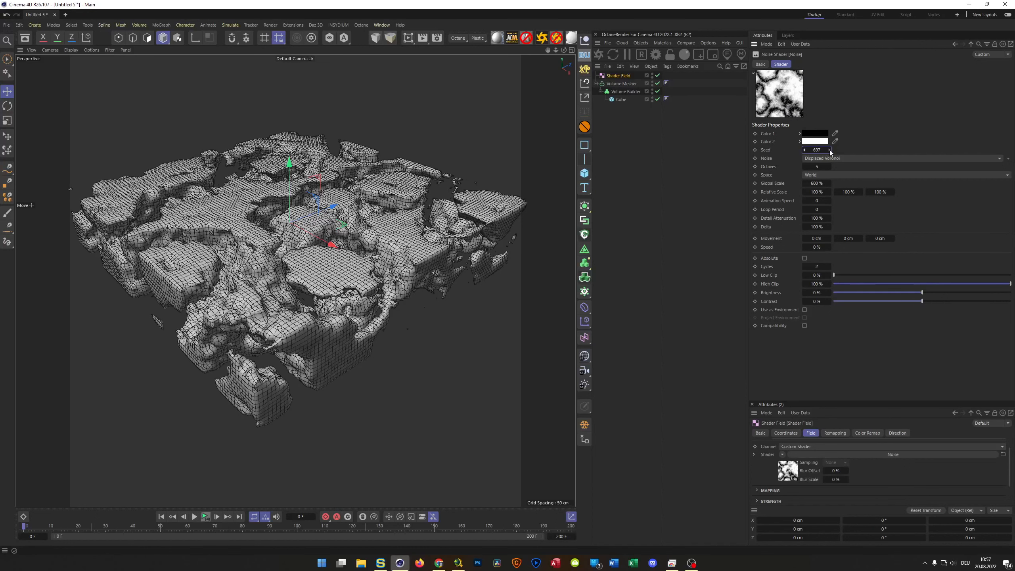
# Step: Set the Volume Builder's voxel size to 0.5 cm and display the viewport with Gouraud shading without mesh lines
pyautogui.click(629, 91)
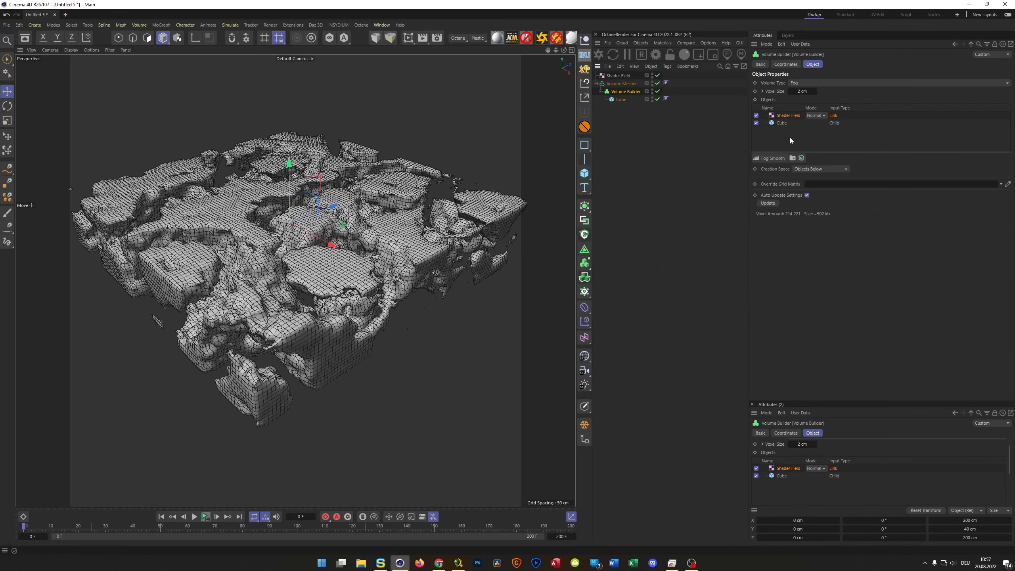
pyautogui.click(802, 92)
pyautogui.write('5')
pyautogui.press('Return')
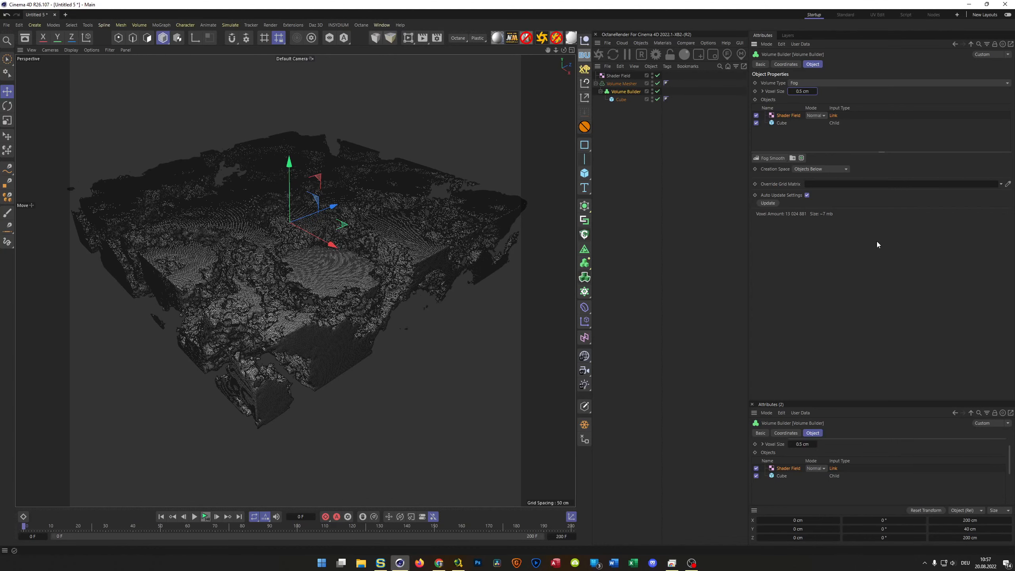
pyautogui.press('n')
pyautogui.press('a')
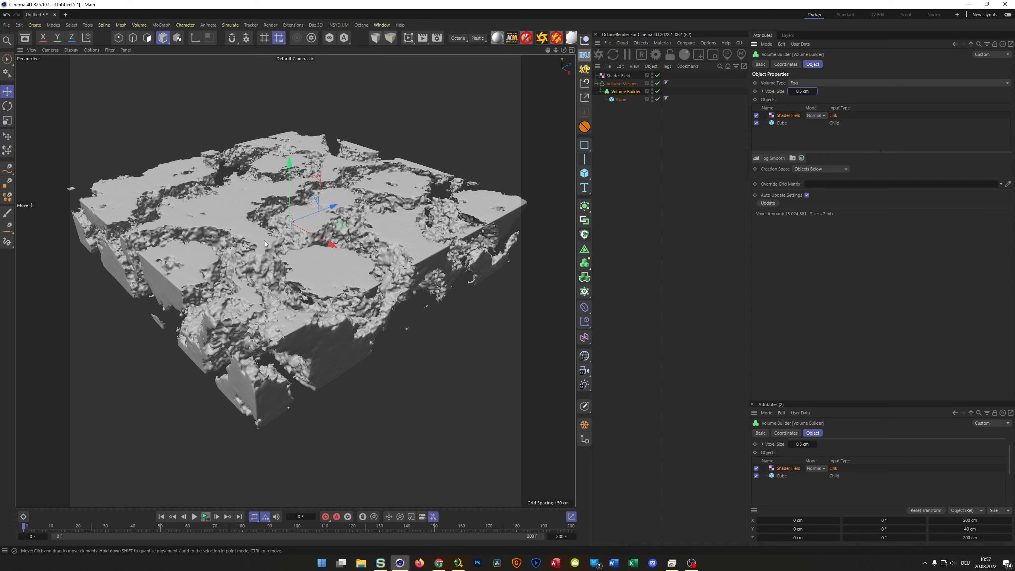
# Step: Convert the Volume Mesher's result into a separate polygon object with Current State to Object
pyautogui.click(621, 84)
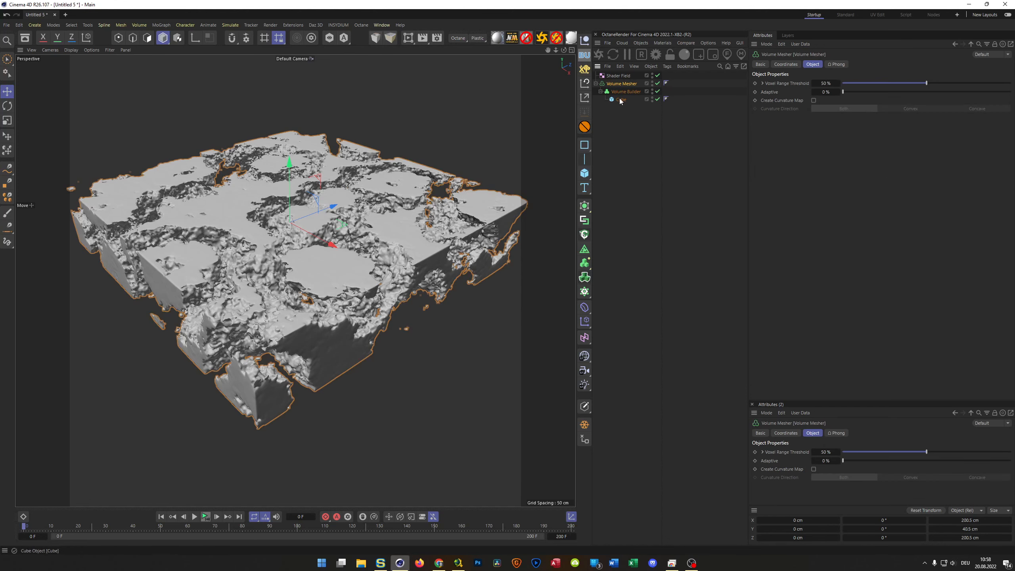
pyautogui.rightClick(616, 85)
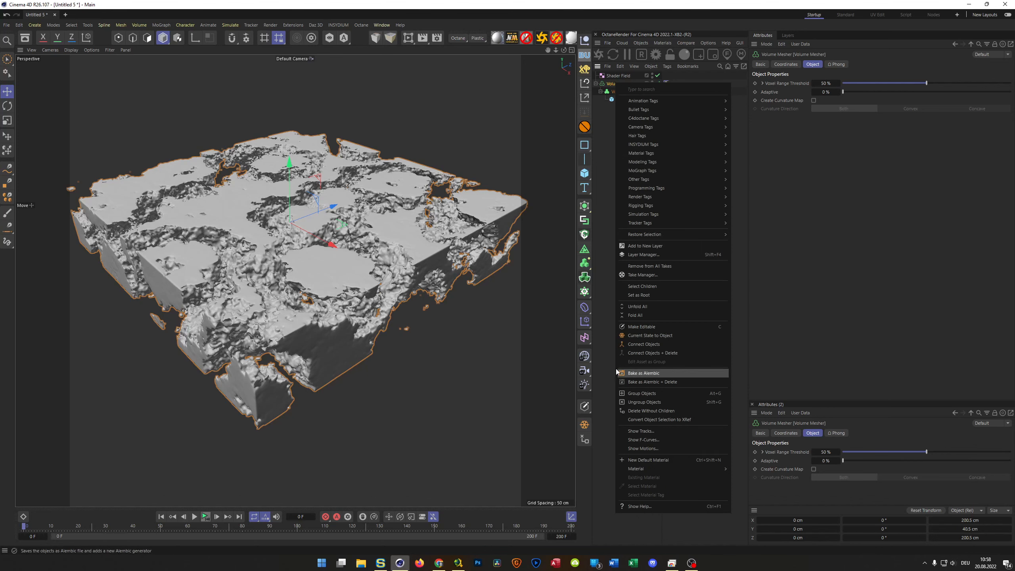
pyautogui.click(654, 337)
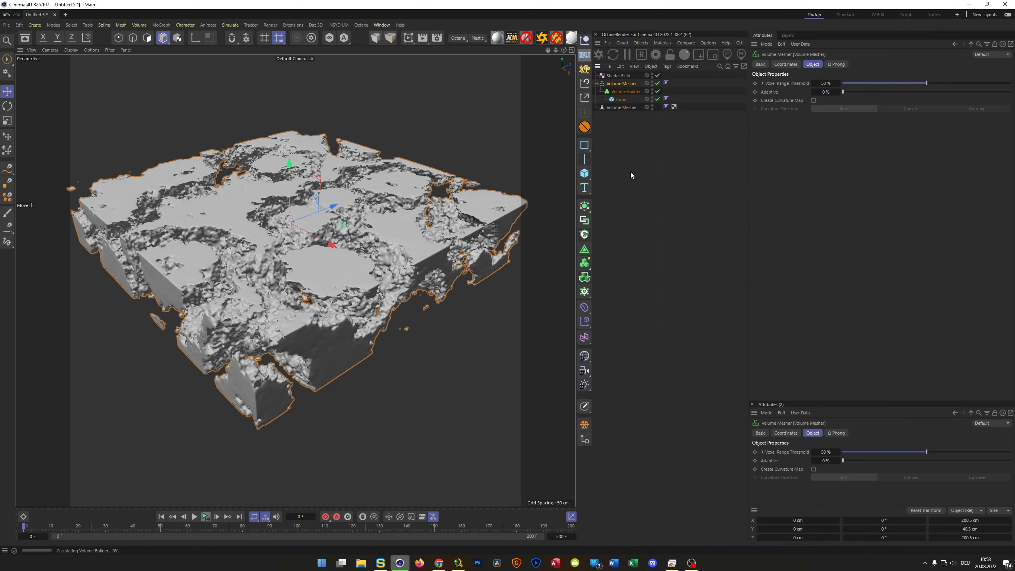
# Step: Disable and hide the original Volume Mesher setup, including its Volume Builder and the Shader Field, and collapse its hierarchy
pyautogui.click(658, 92)
pyautogui.click(658, 83)
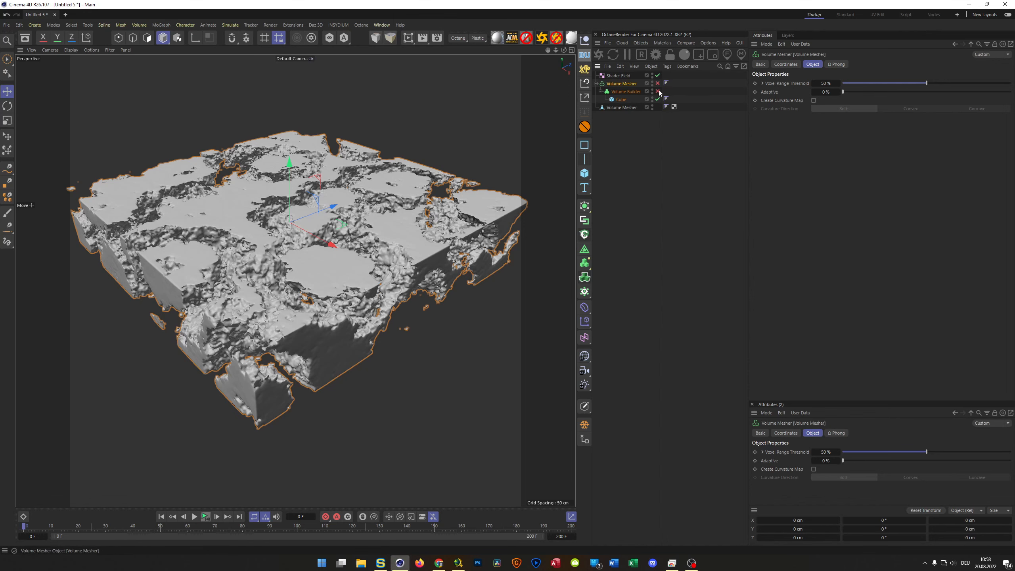
pyautogui.click(657, 75)
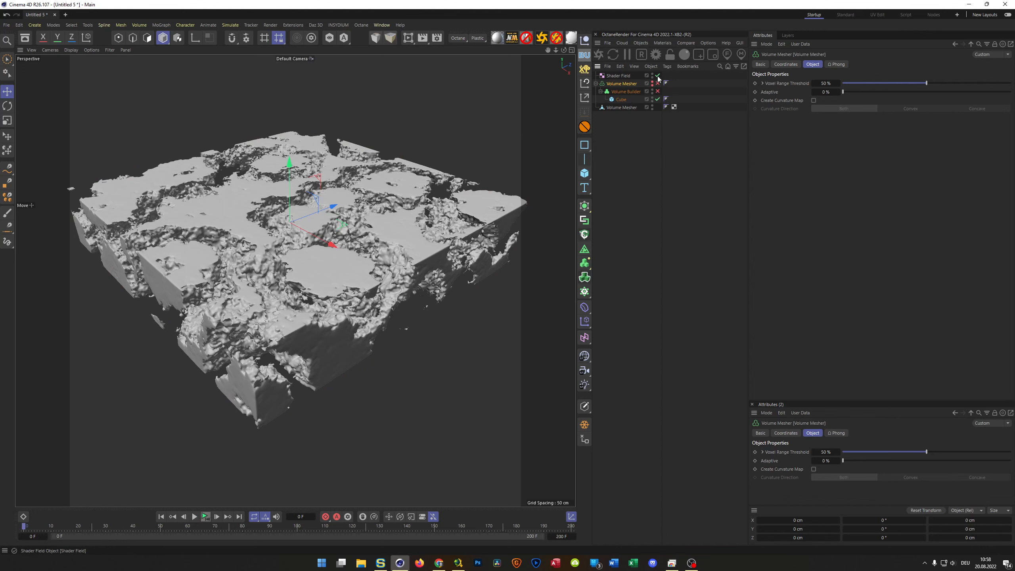
pyautogui.click(596, 84)
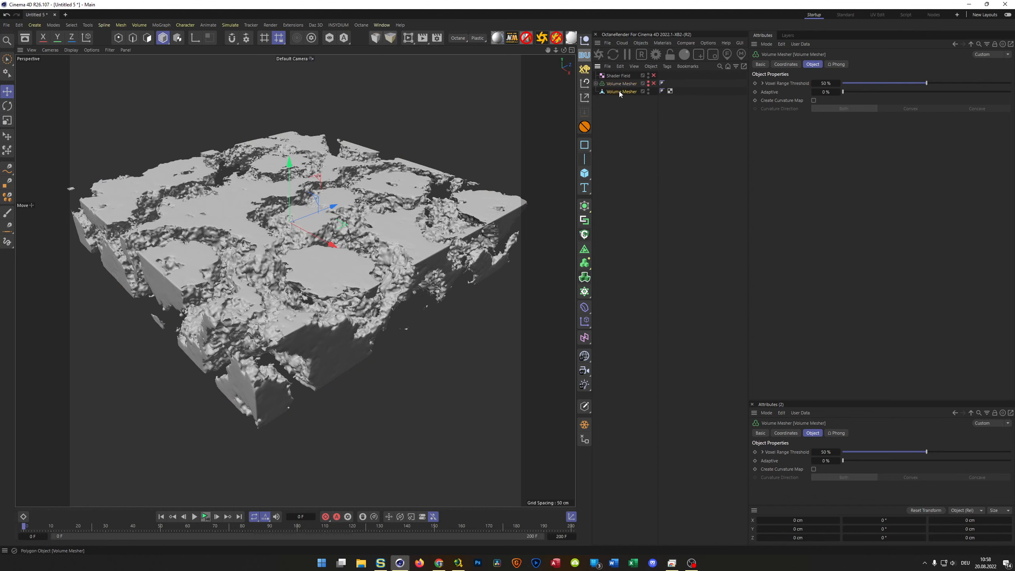
# Step: Raise the baked polygon slab by setting its Y position to 20 cm
pyautogui.click(618, 91)
pyautogui.keyDown('alt'); pyautogui.moveTo(367, 226); pyautogui.dragTo(392, 264); pyautogui.keyUp('alt')
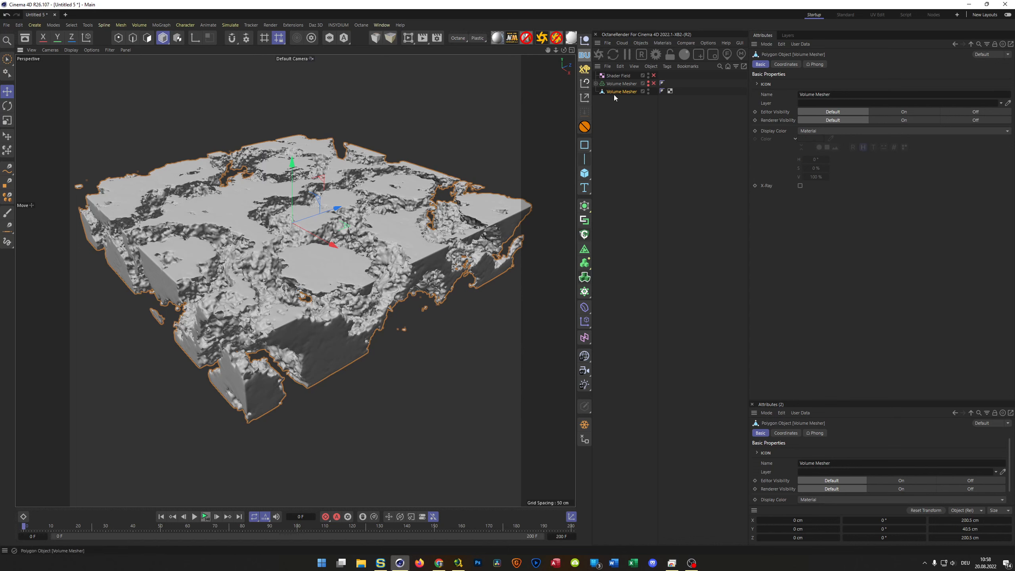
pyautogui.click(786, 64)
pyautogui.click(790, 102)
pyautogui.write('20')
pyautogui.press('Return')
pyautogui.keyDown('alt'); pyautogui.moveTo(430, 226); pyautogui.dragTo(348, 329); pyautogui.keyUp('alt')
pyautogui.scroll(-1, 371, 321)
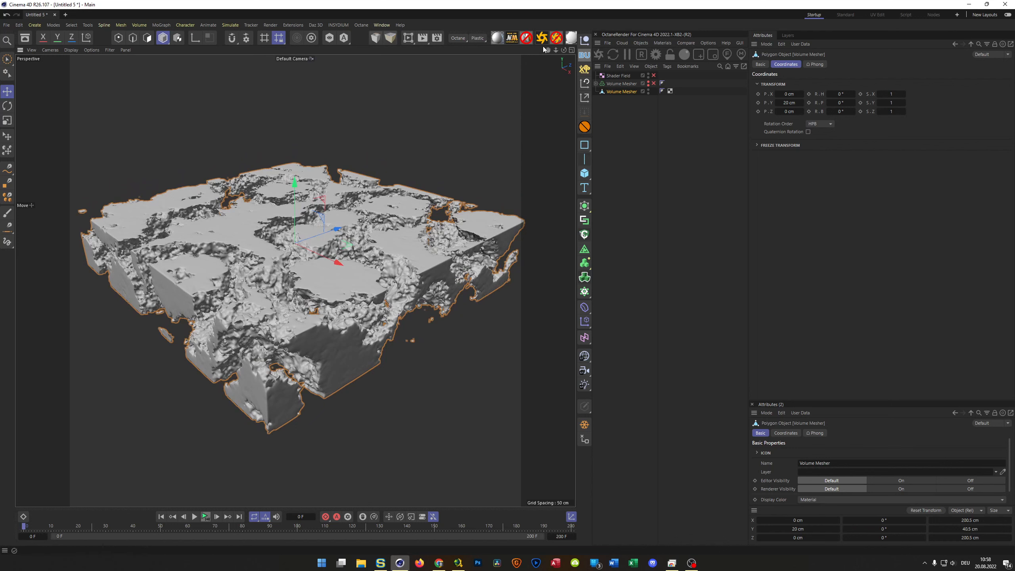
# Step: Add an Octane Rig Pro to the scene and go through its background and floor settings
pyautogui.click(512, 38)
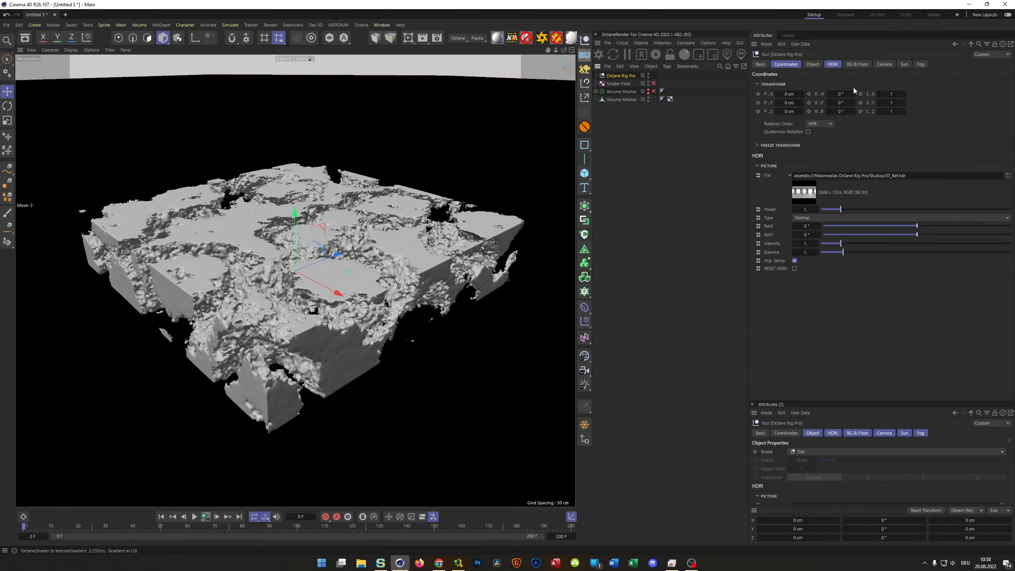
pyautogui.click(857, 64)
pyautogui.click(875, 155)
pyautogui.moveTo(880, 158); pyautogui.dragTo(879, 155)
# Step: Assign NatureLab_Bones8k_Ref.hdr from the indoor HDRI assets as the Octane Rig Pro's HDRI picture
pyautogui.click(832, 65)
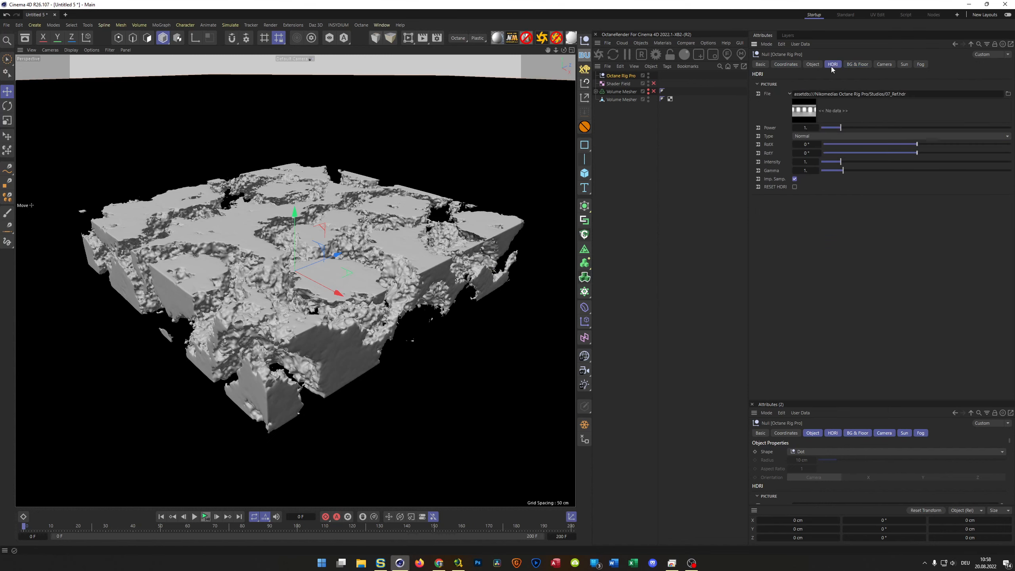
pyautogui.click(24, 38)
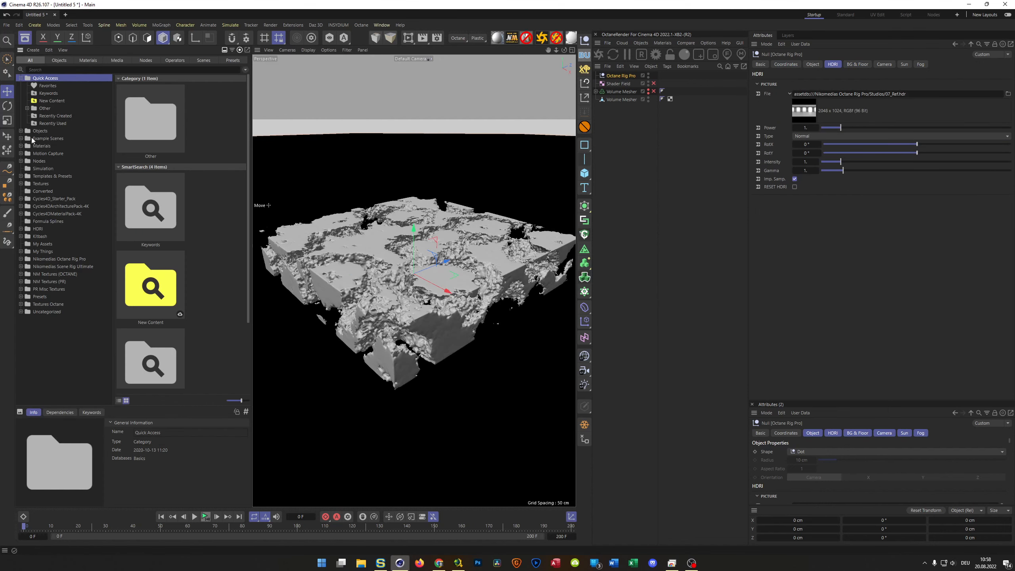
pyautogui.click(21, 228)
pyautogui.click(44, 236)
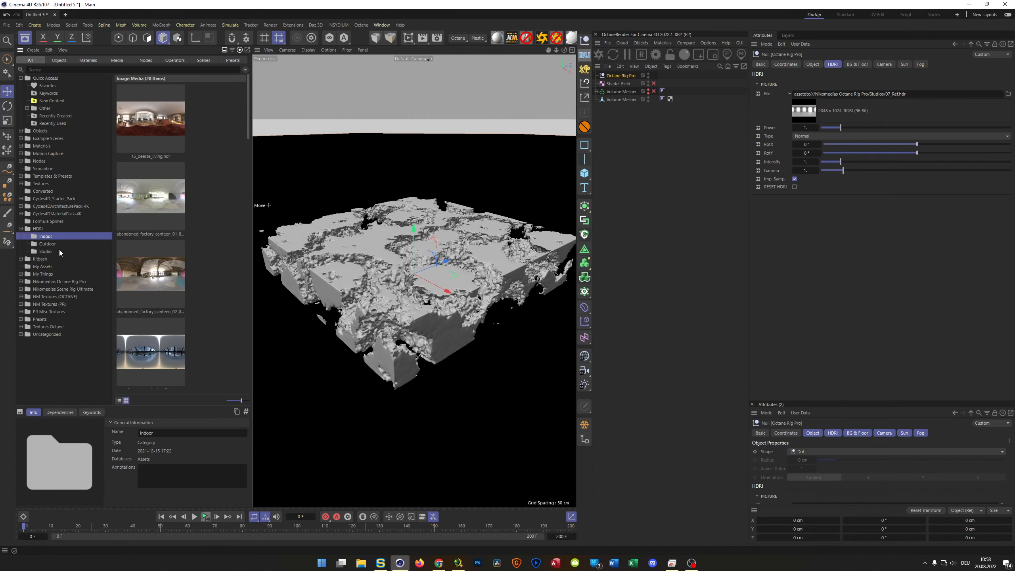
pyautogui.scroll(-10, 179, 305)
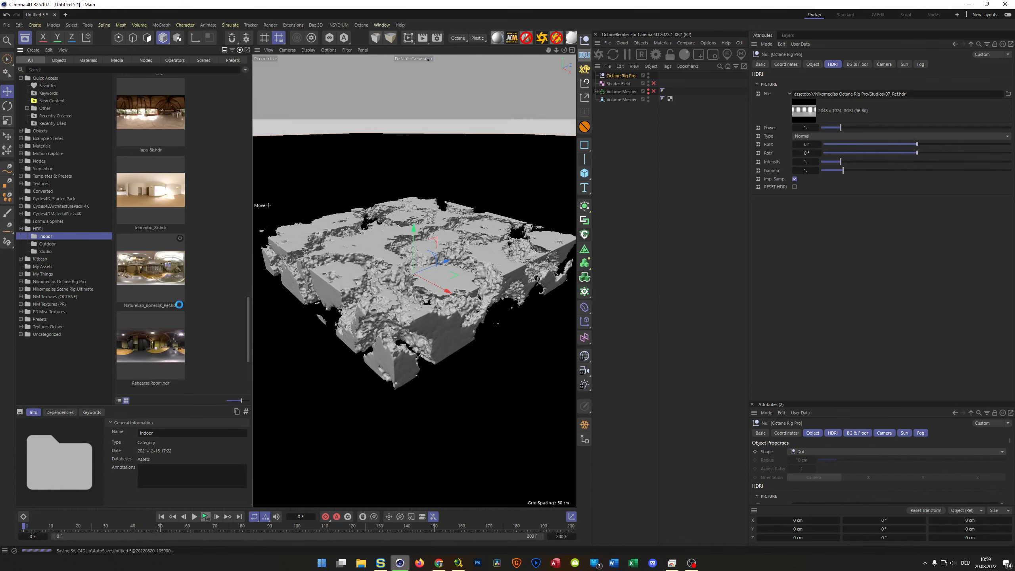
pyautogui.moveTo(156, 138); pyautogui.dragTo(850, 95)
pyautogui.click(976, 128)
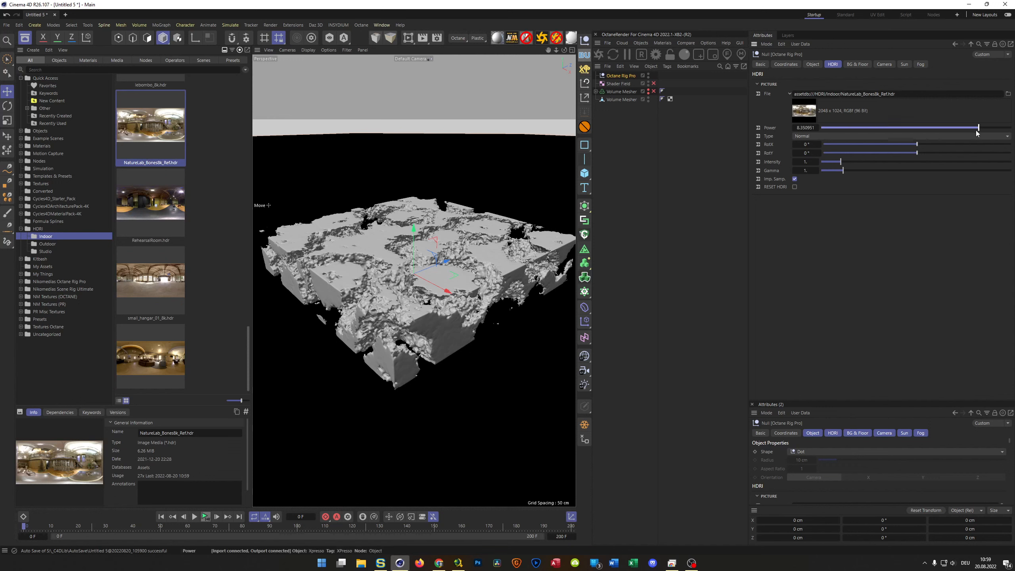
pyautogui.doubleClick(811, 128)
pyautogui.write('1')
pyautogui.press('Return')
# Step: Set the HDRI's RotX to 133° and hide the asset browser
pyautogui.click(986, 144)
pyautogui.moveTo(986, 146); pyautogui.dragTo(987, 145)
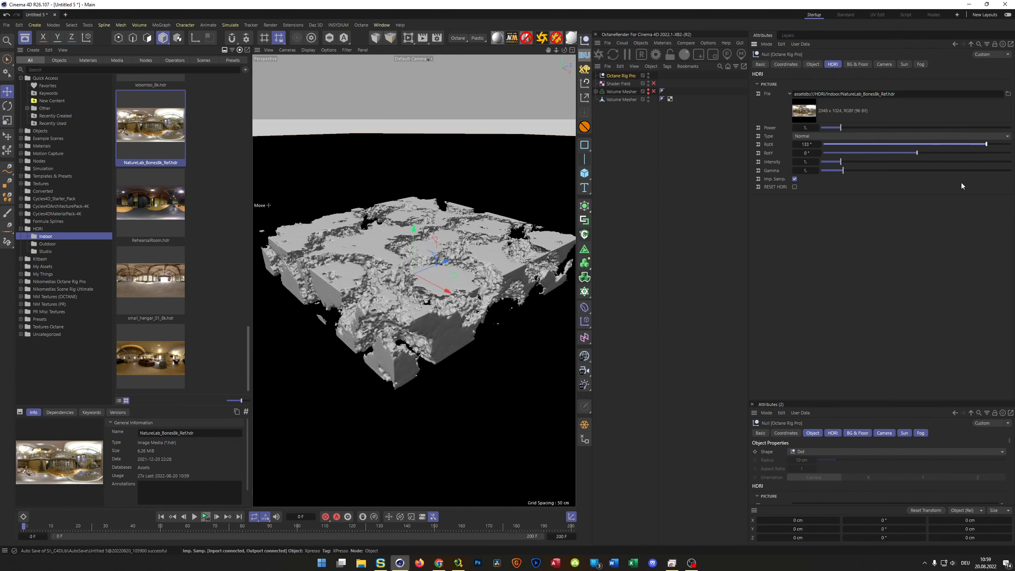
pyautogui.click(24, 38)
pyautogui.keyDown('alt'); pyautogui.moveTo(313, 253); pyautogui.dragTo(280, 243, button='middle'); pyautogui.keyUp('alt')
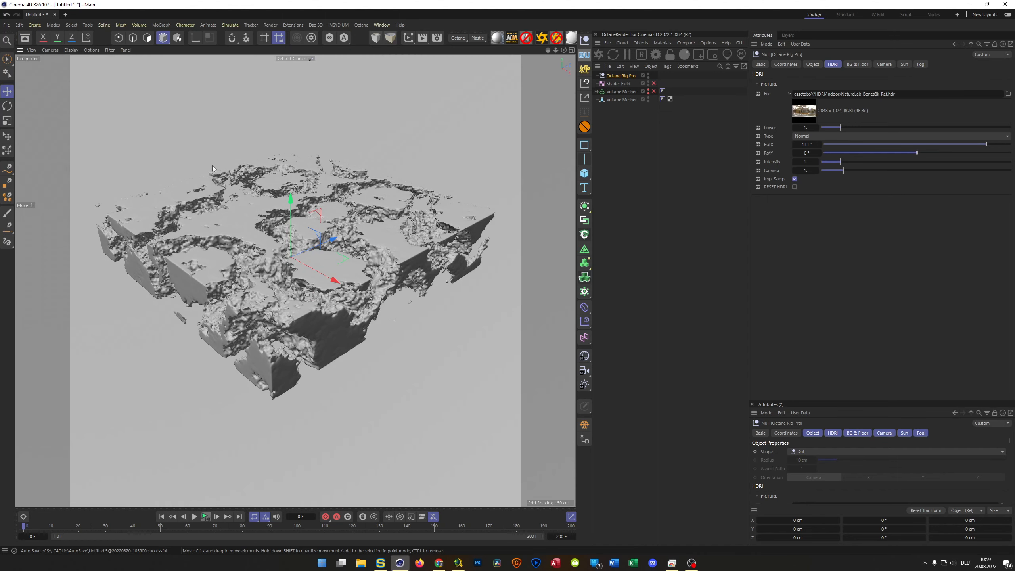
pyautogui.keyDown('alt'); pyautogui.moveTo(316, 257); pyautogui.dragTo(309, 265, button='middle'); pyautogui.keyUp('alt')
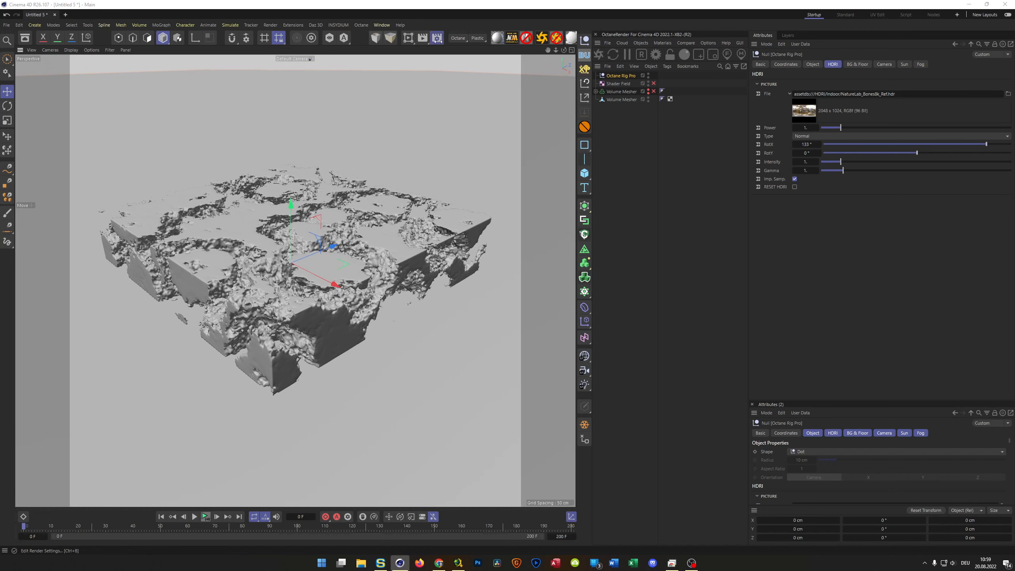
# Step: Load the Octane render settings preset and make it the active render setting
pyautogui.click(437, 37)
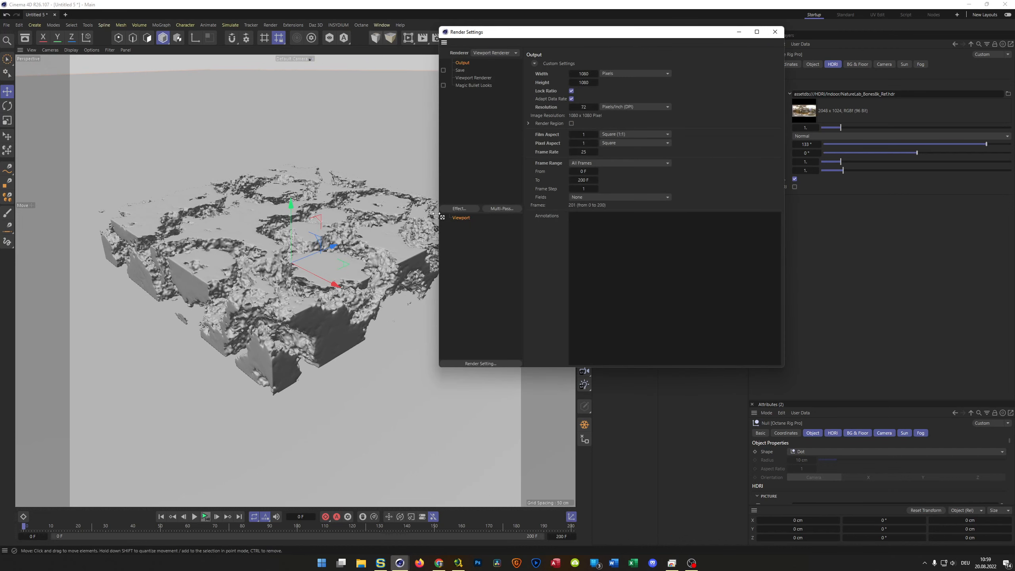
pyautogui.rightClick(489, 331)
pyautogui.moveTo(592, 441)
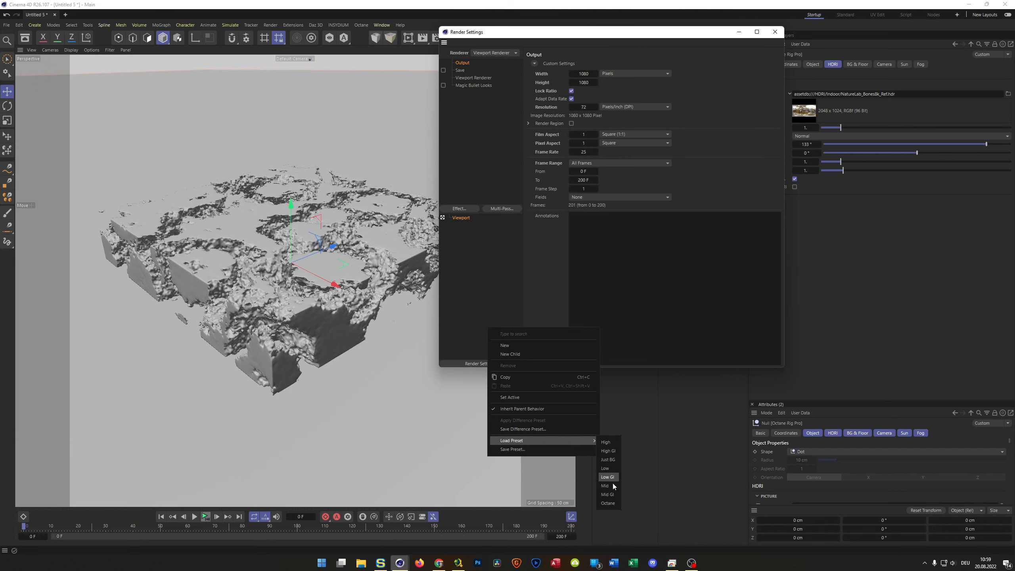
pyautogui.click(609, 505)
pyautogui.click(443, 225)
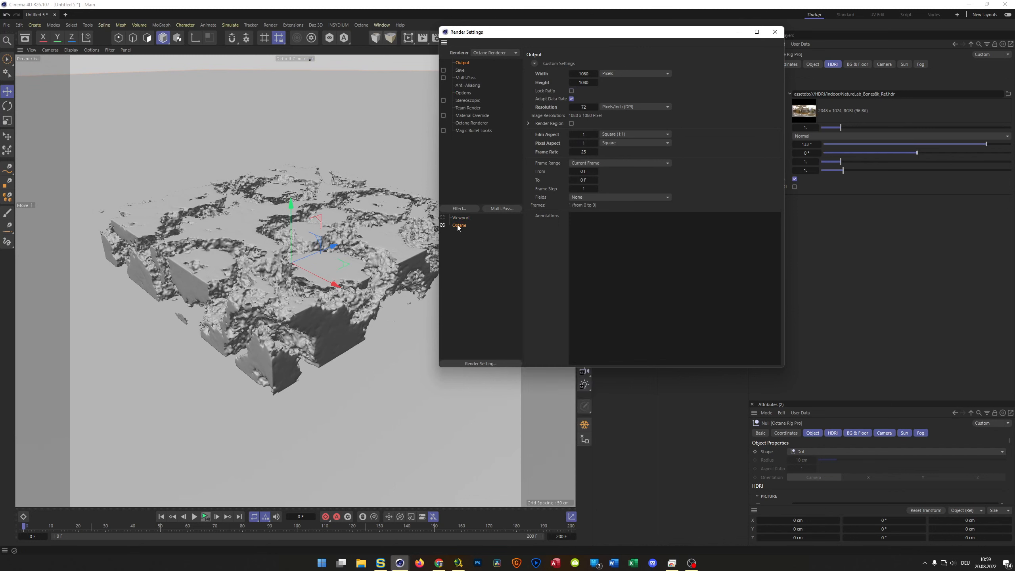
# Step: Set the output width to 1920 pixels, lock the aspect ratio, and reframe the slab before closing the render settings
pyautogui.click(581, 74)
pyautogui.write('1920')
pyautogui.press('Return')
pyautogui.click(571, 91)
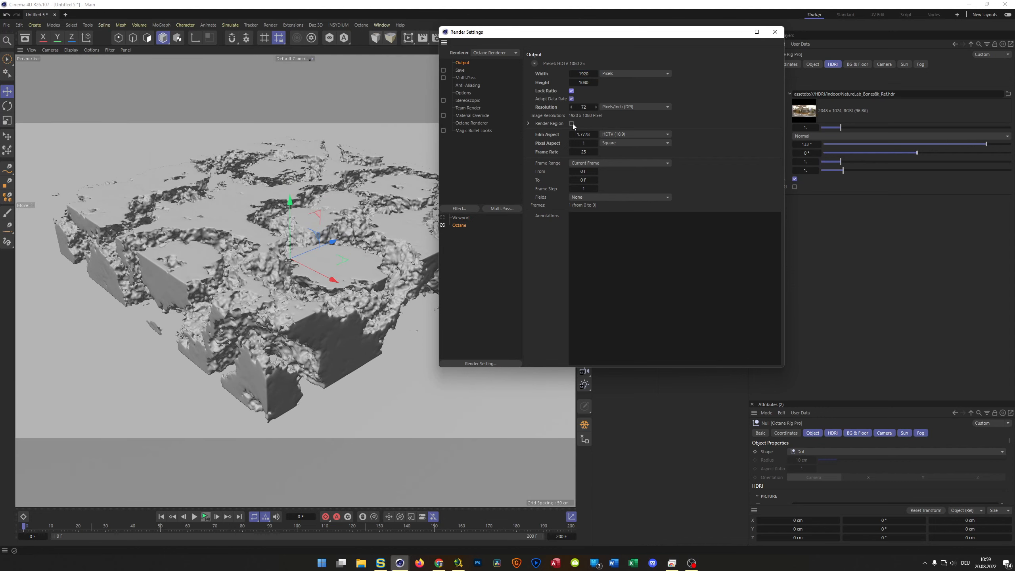
pyautogui.scroll(2, 278, 275)
pyautogui.scroll(2, 277, 275)
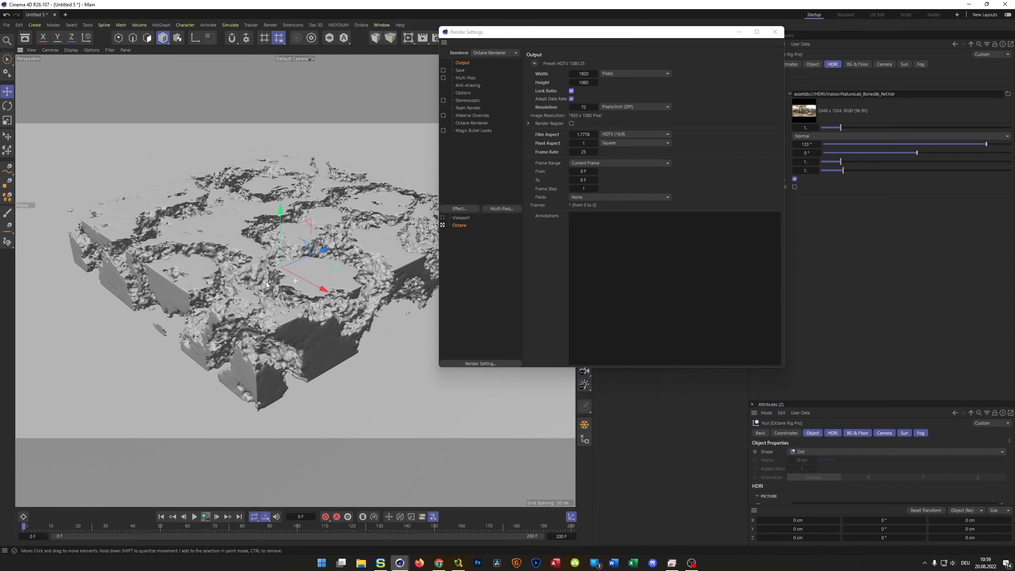
pyautogui.moveTo(633, 32); pyautogui.dragTo(760, 85)
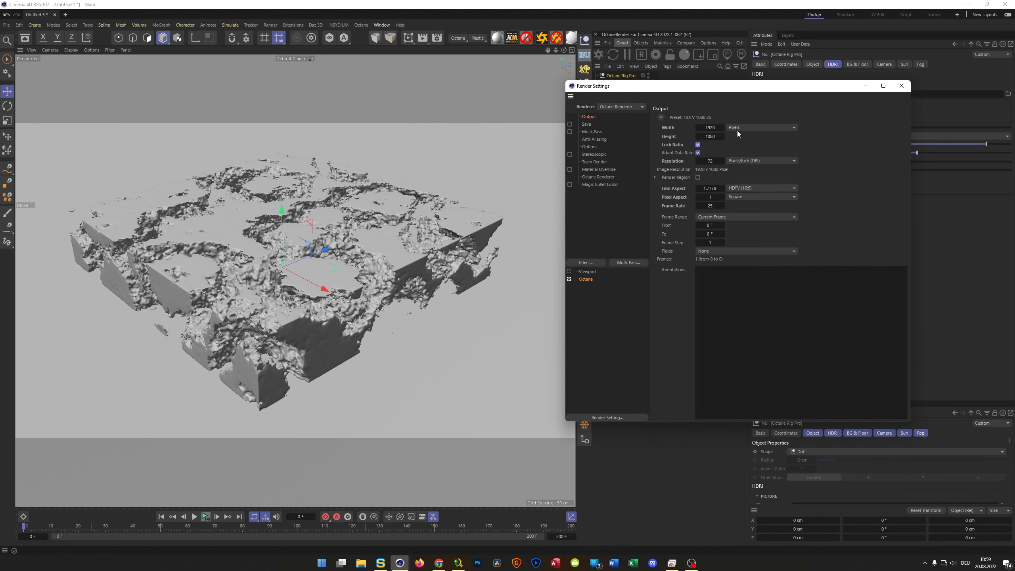
pyautogui.keyDown('alt'); pyautogui.moveTo(362, 252); pyautogui.dragTo(361, 253); pyautogui.keyUp('alt')
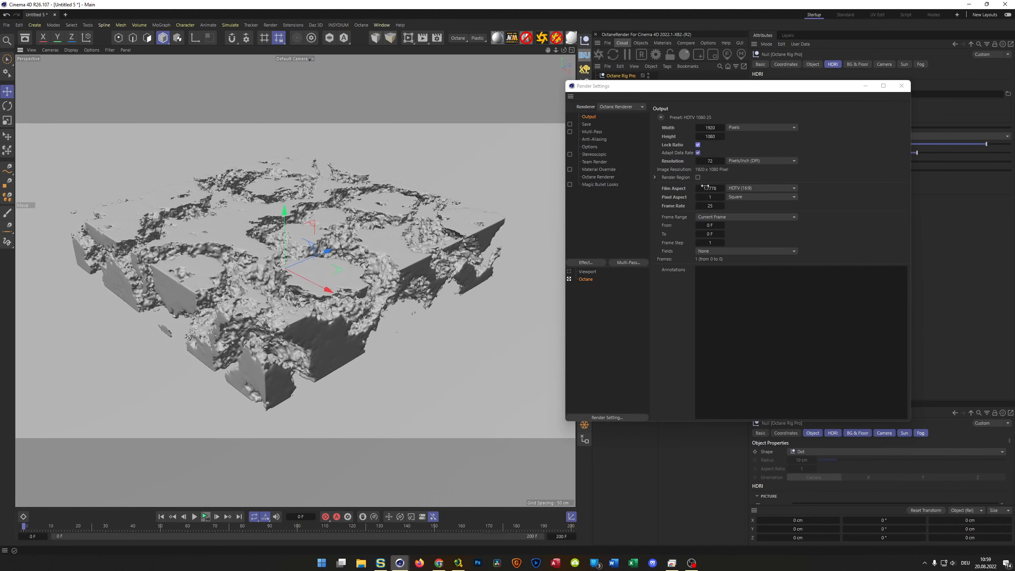
pyautogui.click(902, 86)
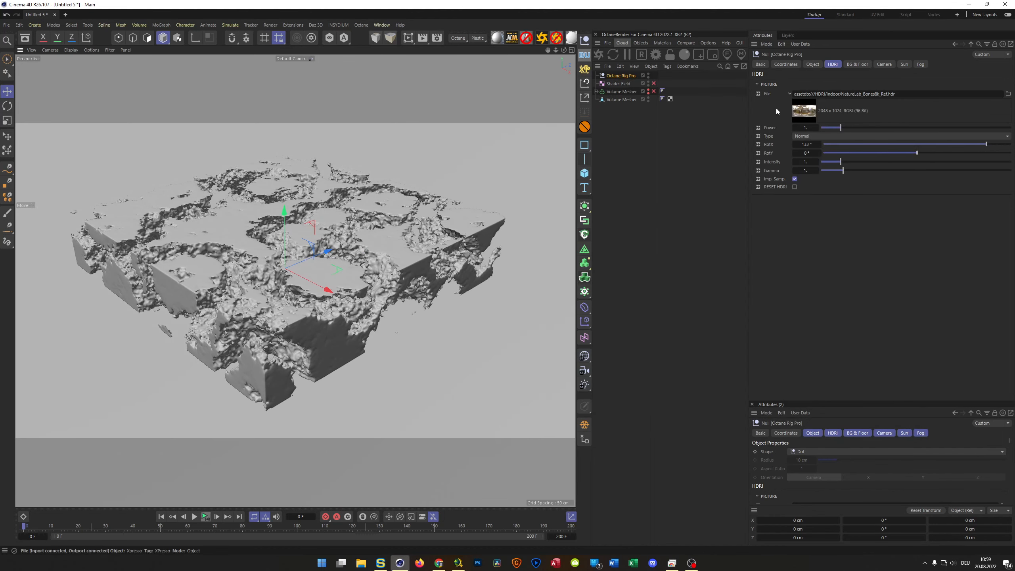
# Step: Create an Octane Universal material and open it in the node editor
pyautogui.hotkey('shift', 'F2')
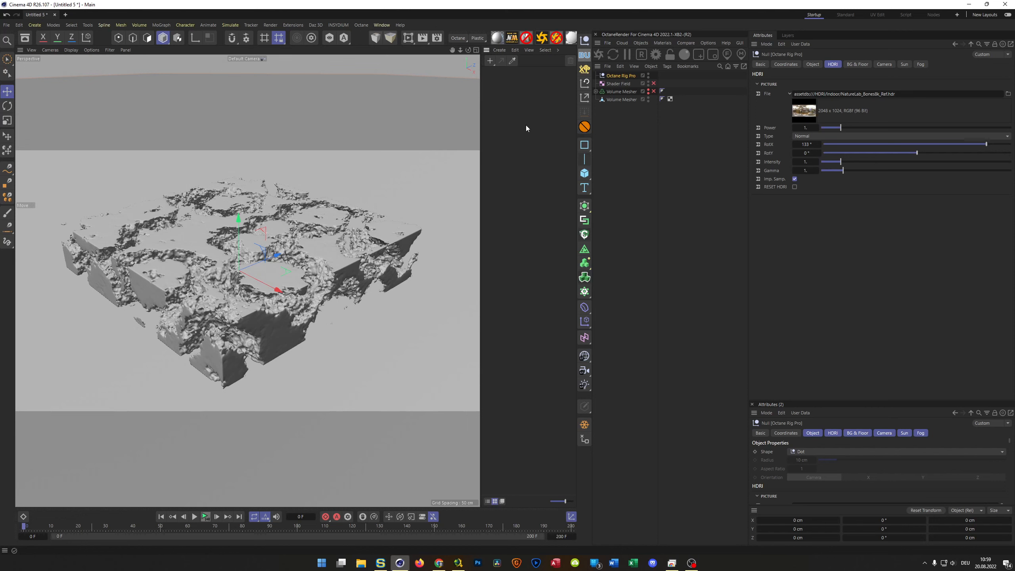
pyautogui.click(571, 38)
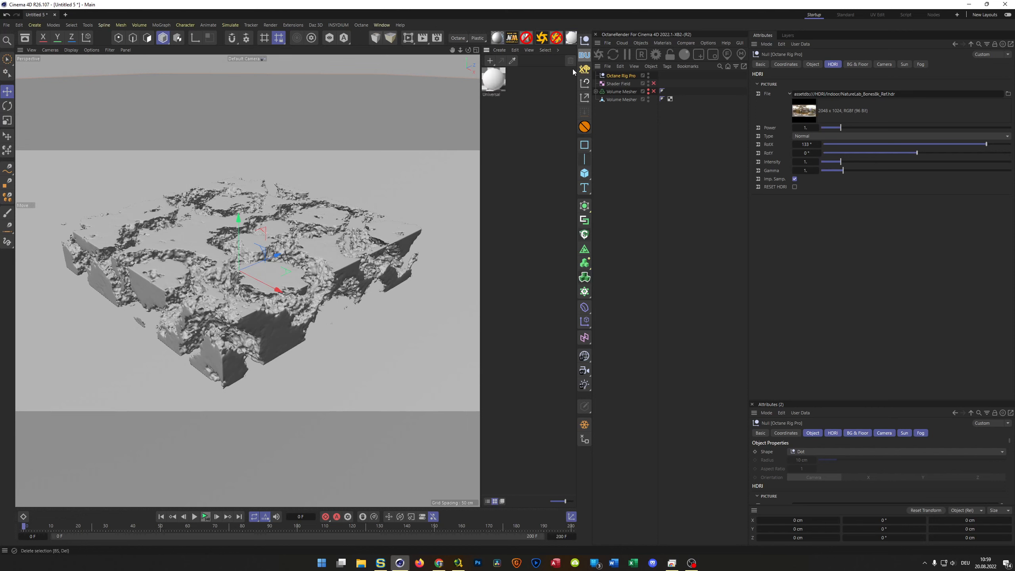
pyautogui.click(498, 84)
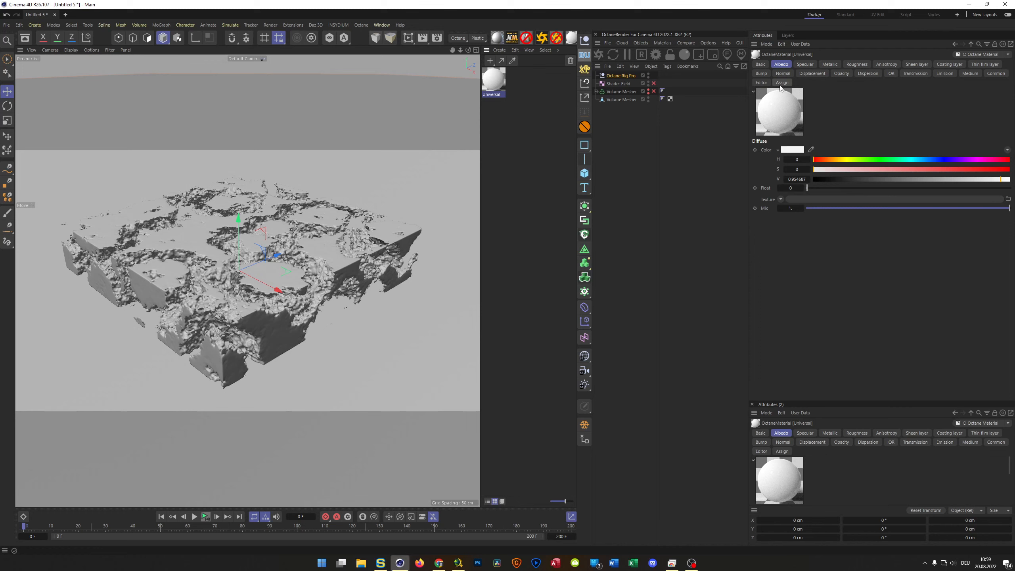
pyautogui.moveTo(749, 95); pyautogui.dragTo(779, 94)
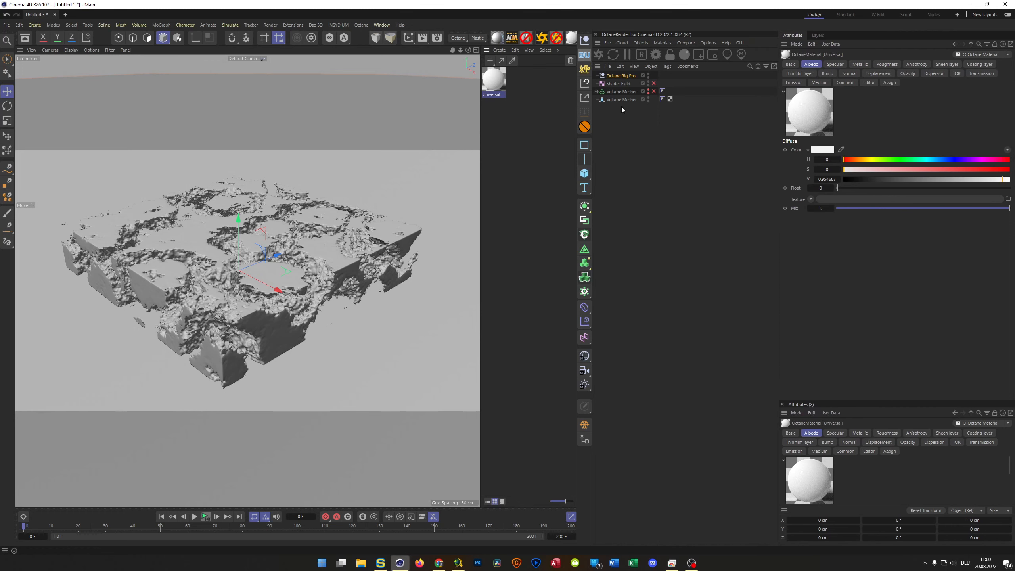
pyautogui.moveTo(591, 107); pyautogui.dragTo(640, 77)
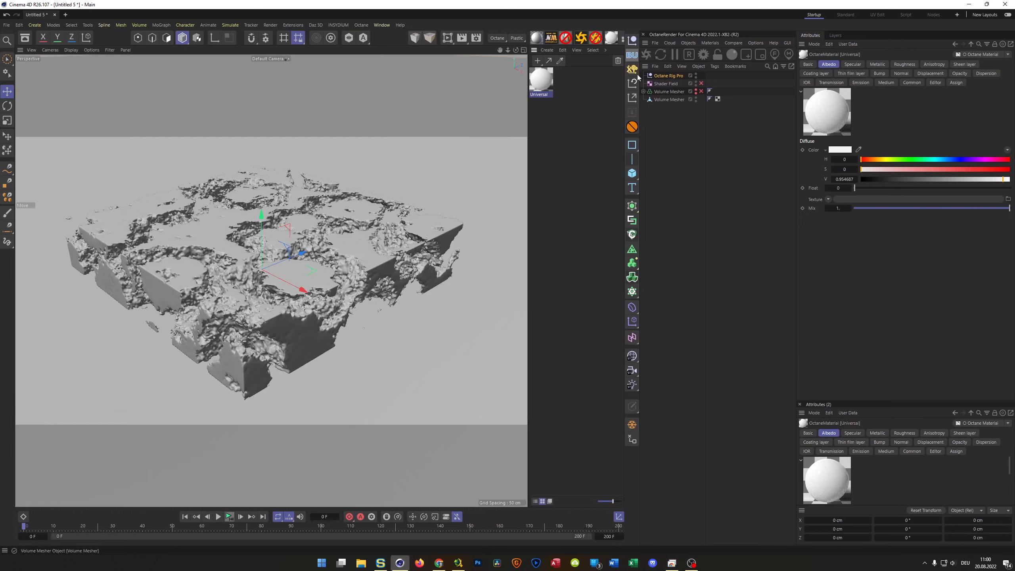
pyautogui.click(623, 39)
# Step: Connect an RGB spectrum node to the Universal material's Albedo and set its color value V to 0.1
pyautogui.moveTo(530, 156); pyautogui.dragTo(453, 69)
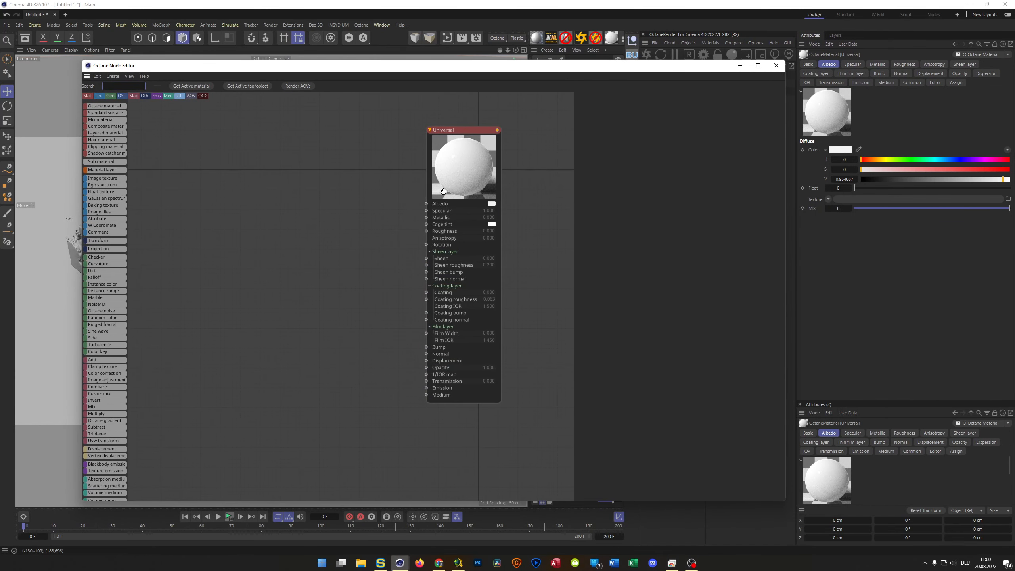
pyautogui.click(426, 205)
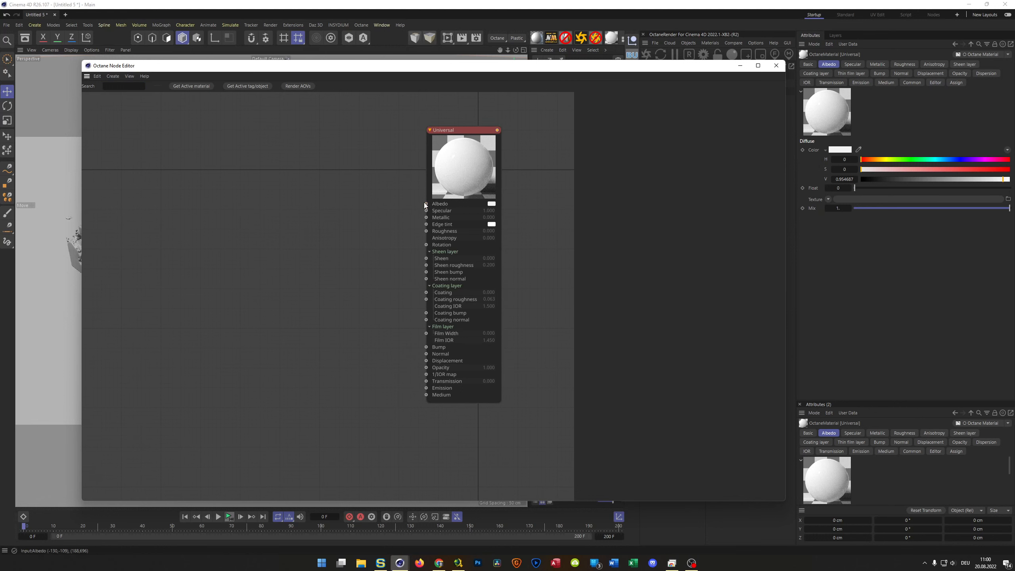
pyautogui.moveTo(426, 206); pyautogui.dragTo(388, 196)
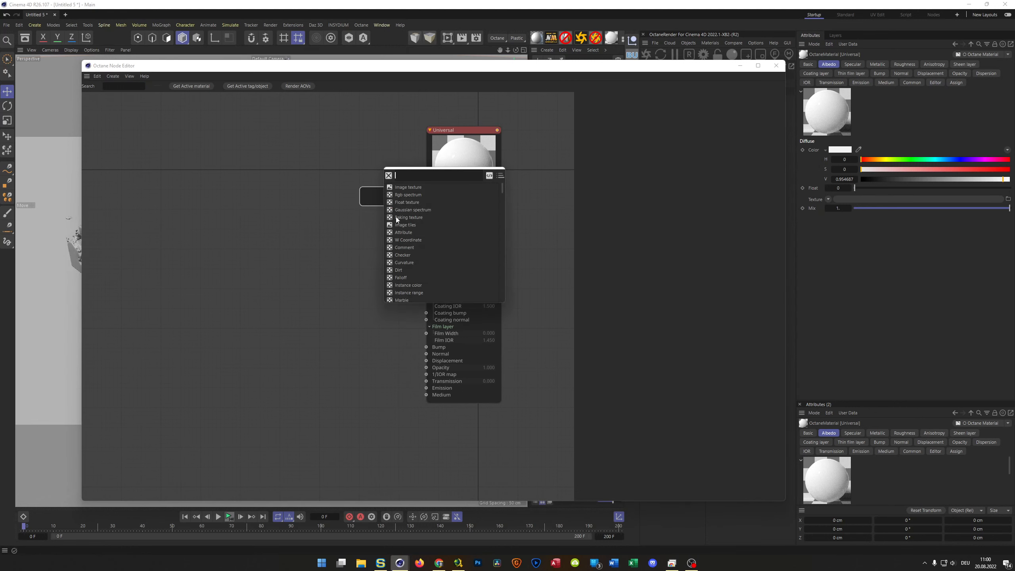
pyautogui.click(405, 195)
pyautogui.moveTo(643, 144); pyautogui.dragTo(649, 145)
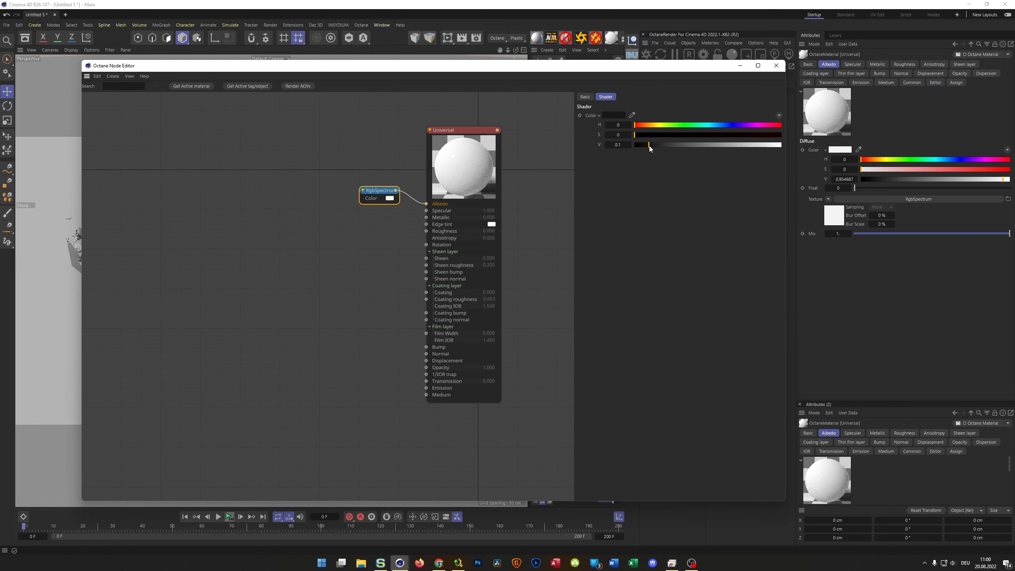
# Step: Connect a Float texture with a value of about 0.2 to the material's Roughness and close the node editor
pyautogui.moveTo(427, 231); pyautogui.dragTo(353, 241)
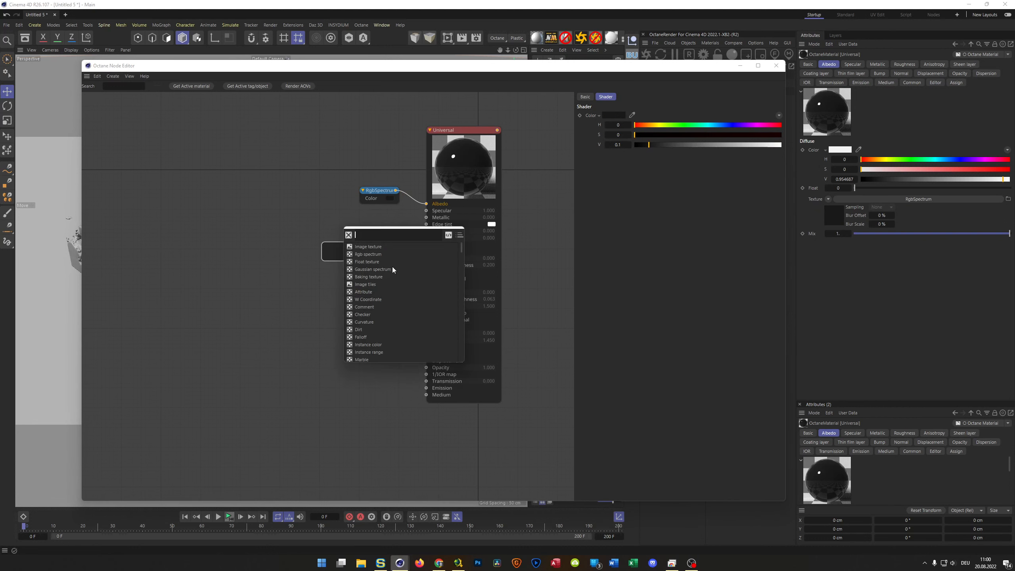
pyautogui.click(368, 265)
pyautogui.click(653, 116)
pyautogui.moveTo(655, 117); pyautogui.dragTo(660, 119)
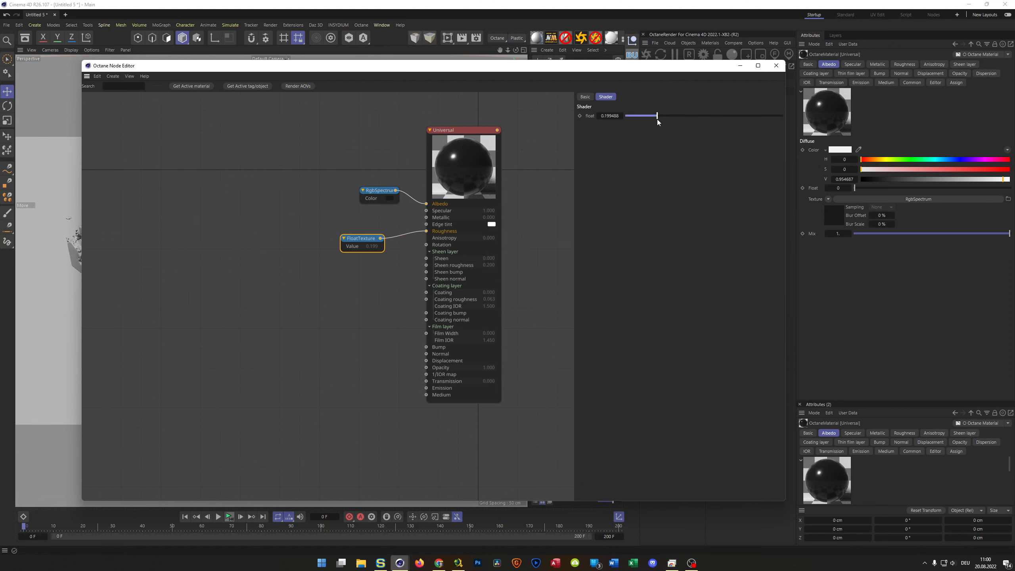
pyautogui.click(776, 68)
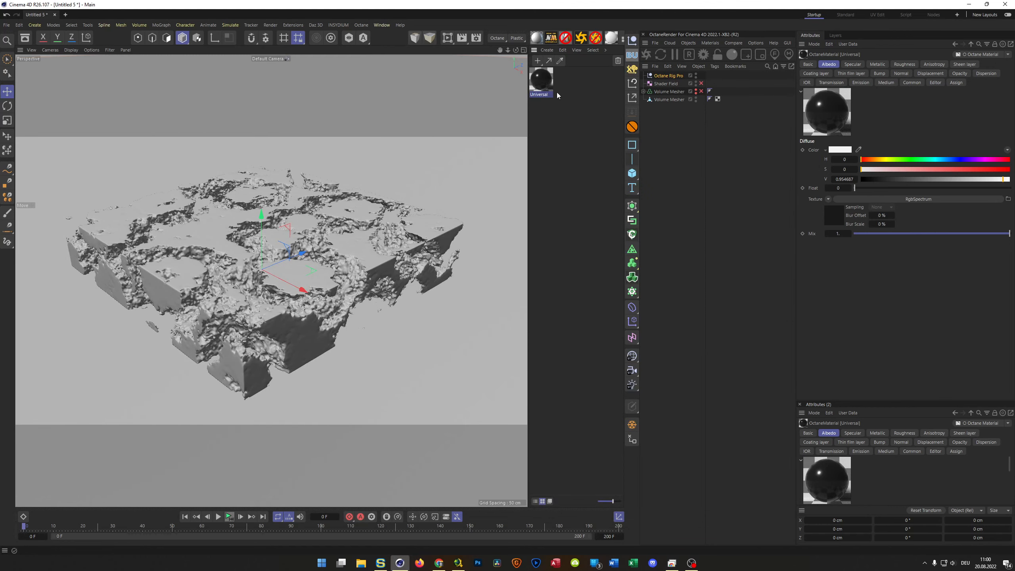
# Step: Apply the dark Universal material to the baked Volume Mesher polygon object and preview it in the Octane Live Viewer
pyautogui.moveTo(546, 83); pyautogui.dragTo(669, 100)
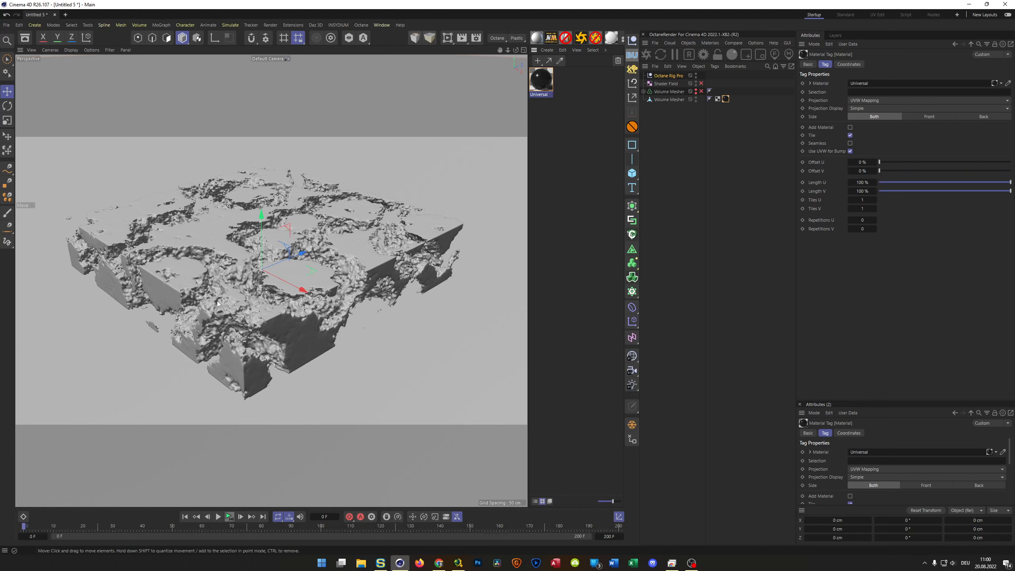
pyautogui.click(647, 53)
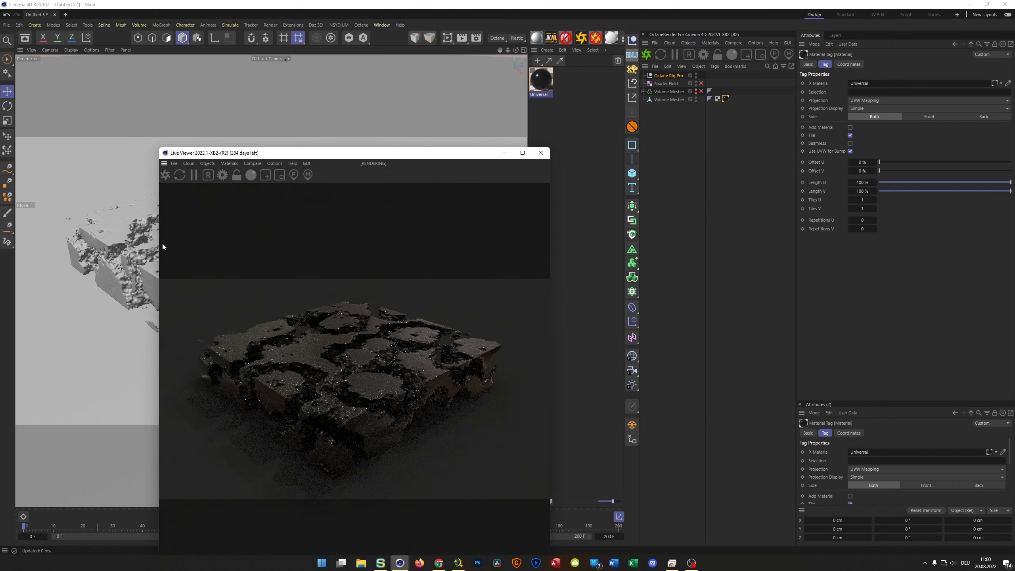
pyautogui.moveTo(165, 154); pyautogui.dragTo(141, 329)
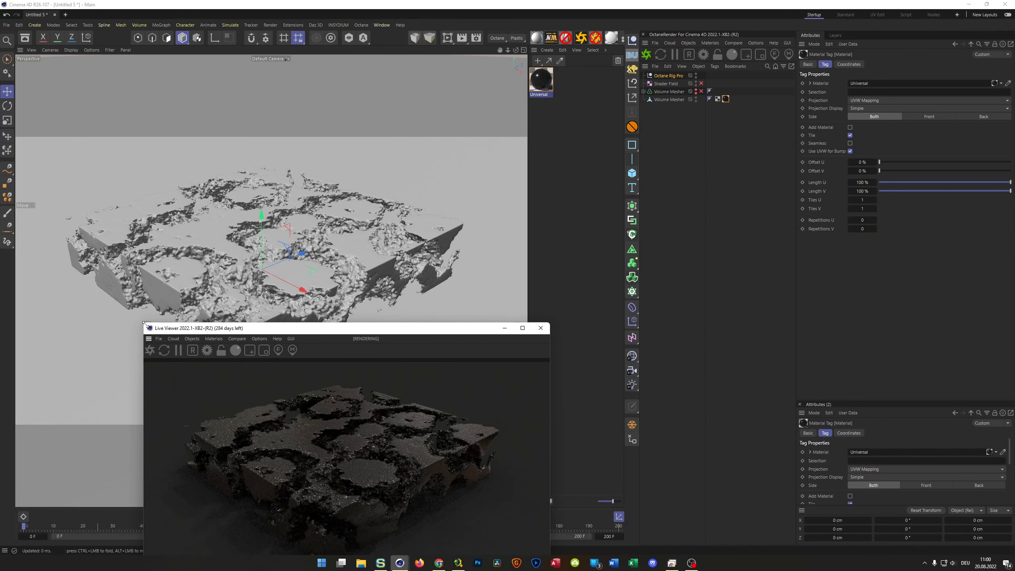
pyautogui.moveTo(221, 332); pyautogui.dragTo(554, 212)
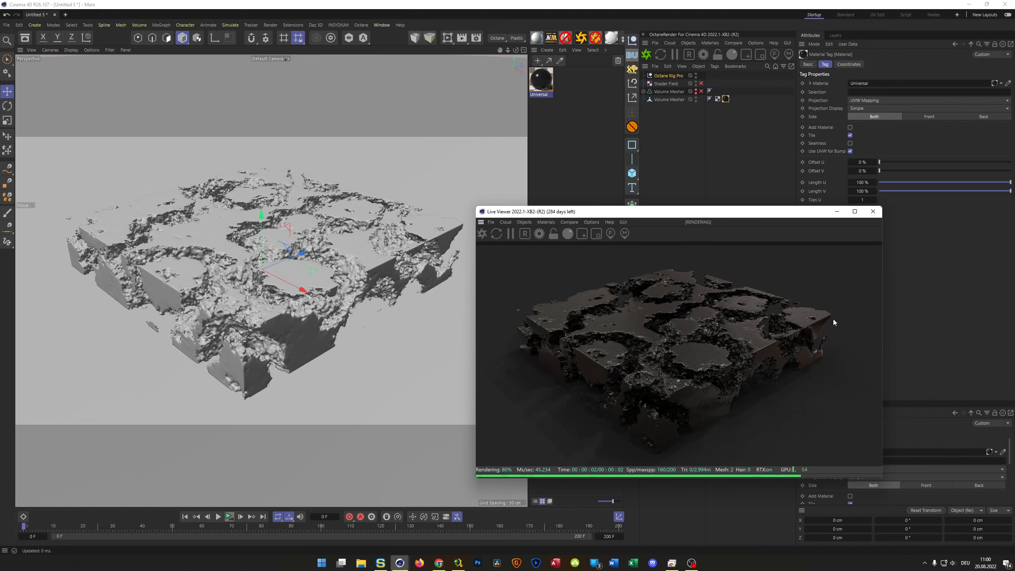
pyautogui.moveTo(753, 213); pyautogui.dragTo(835, 248)
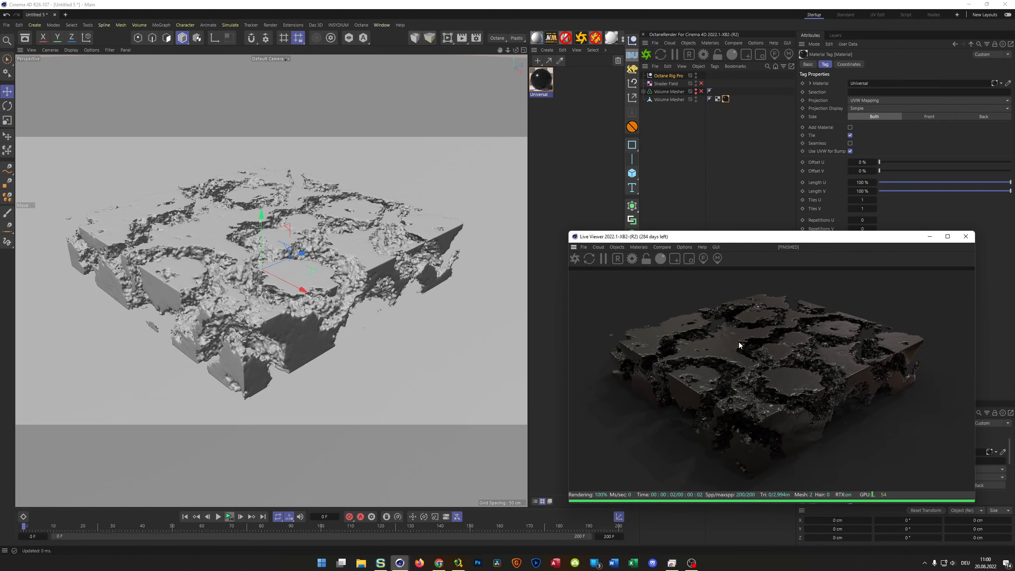
# Step: Raise the roughness Float texture to about 0.289, then close the node editor and the Live Viewer
pyautogui.doubleClick(541, 80)
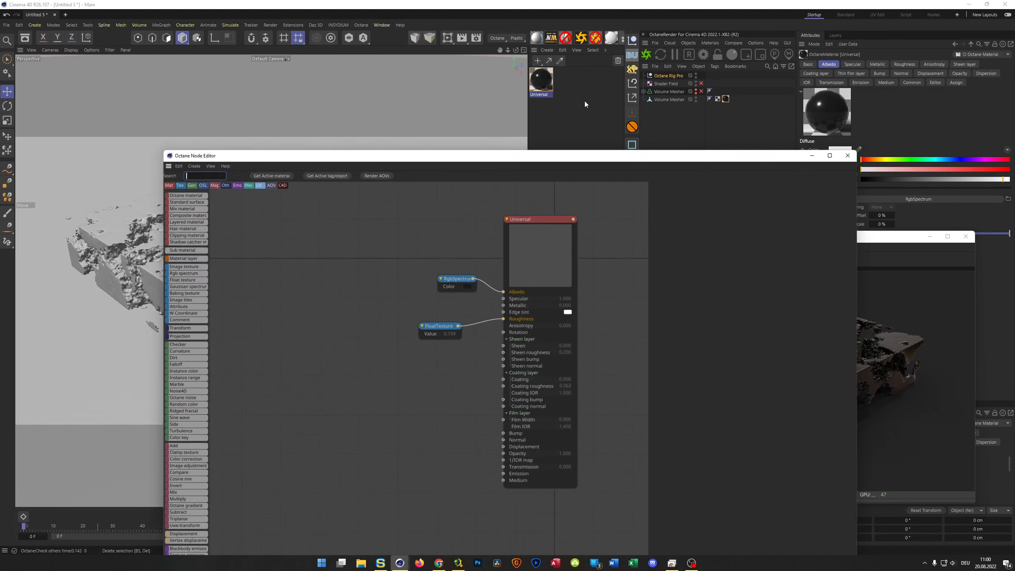
pyautogui.moveTo(532, 154); pyautogui.dragTo(382, 73)
pyautogui.click(303, 244)
pyautogui.click(595, 124)
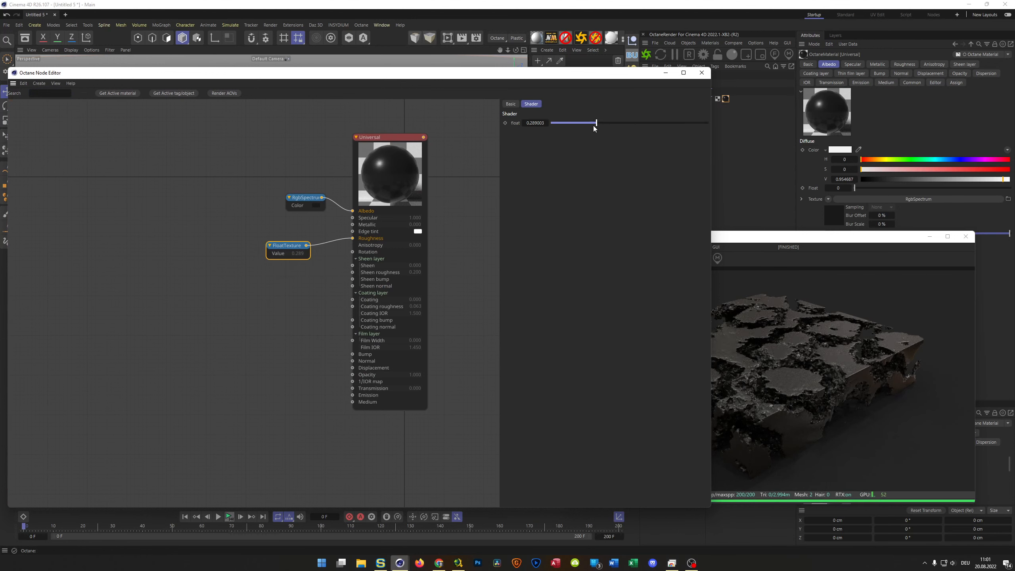
pyautogui.click(702, 73)
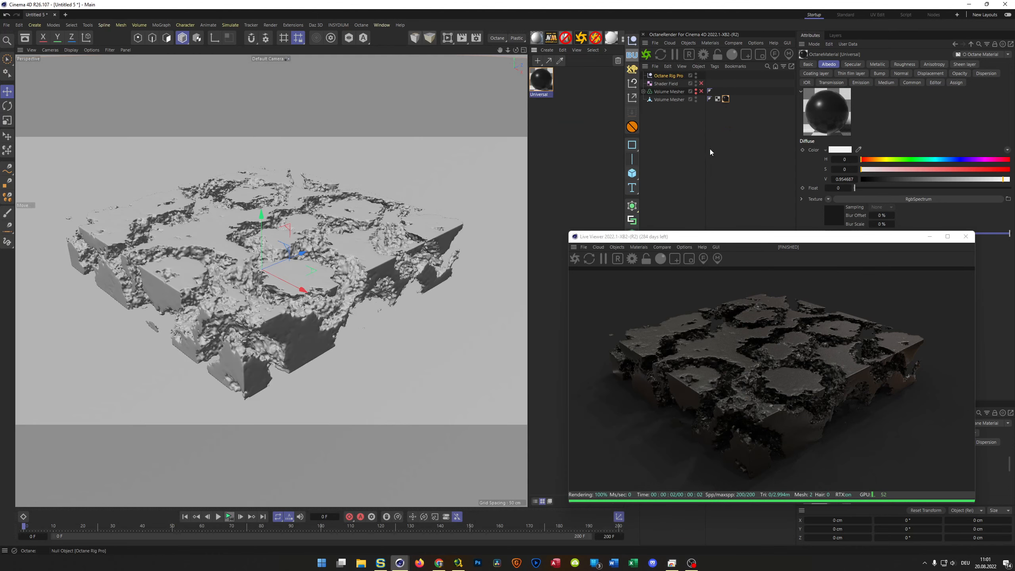
pyautogui.click(966, 237)
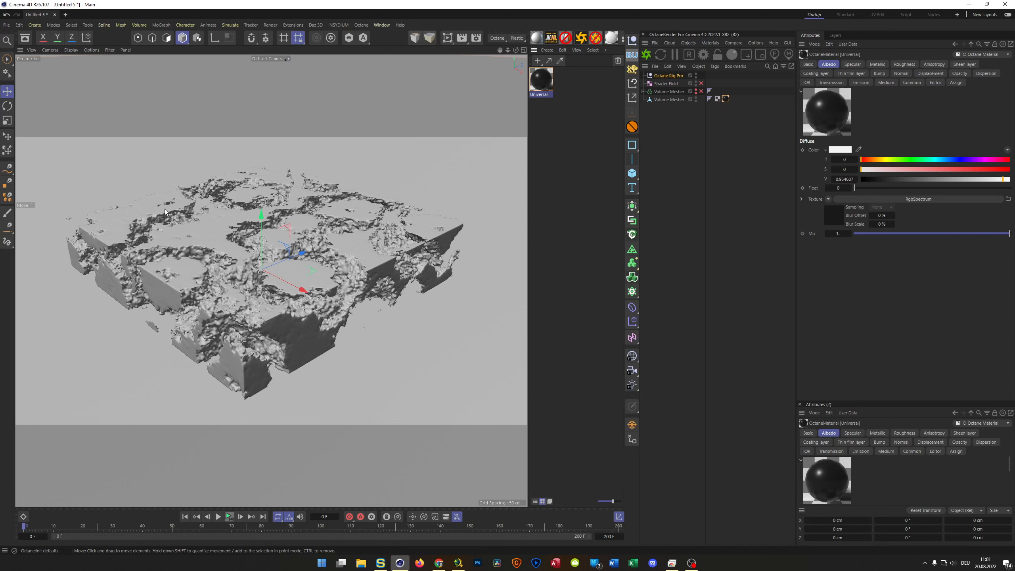
# Step: Add a Vertex Map tag to the baked Volume Mesher polygon object
pyautogui.click(668, 100)
pyautogui.rightClick(665, 100)
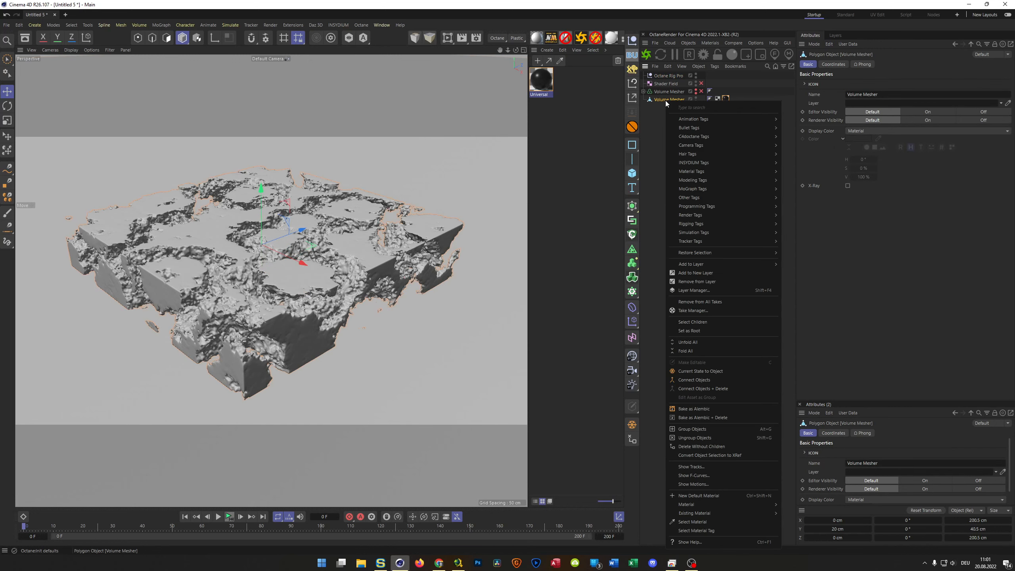
pyautogui.moveTo(731, 198)
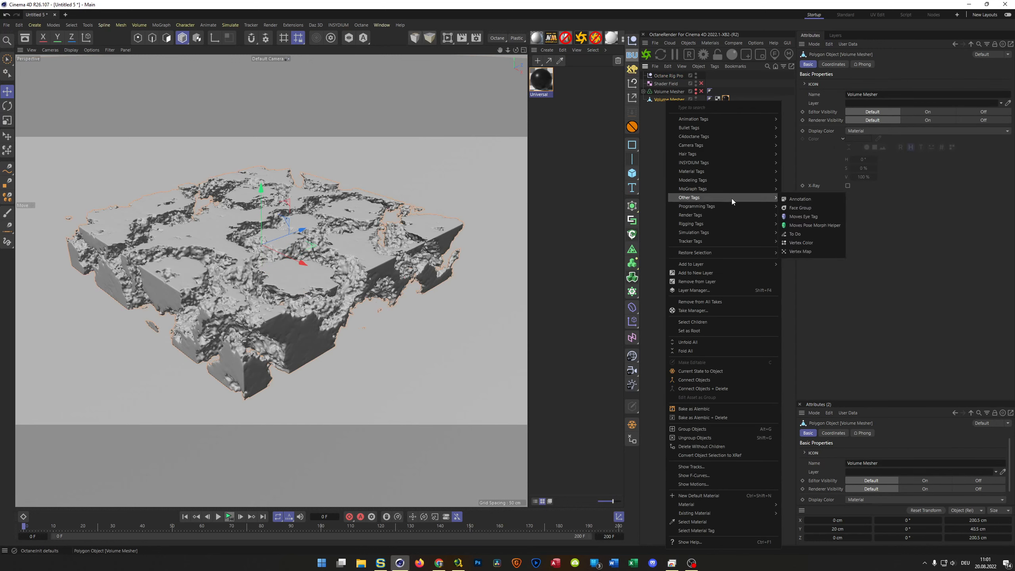
pyautogui.click(801, 252)
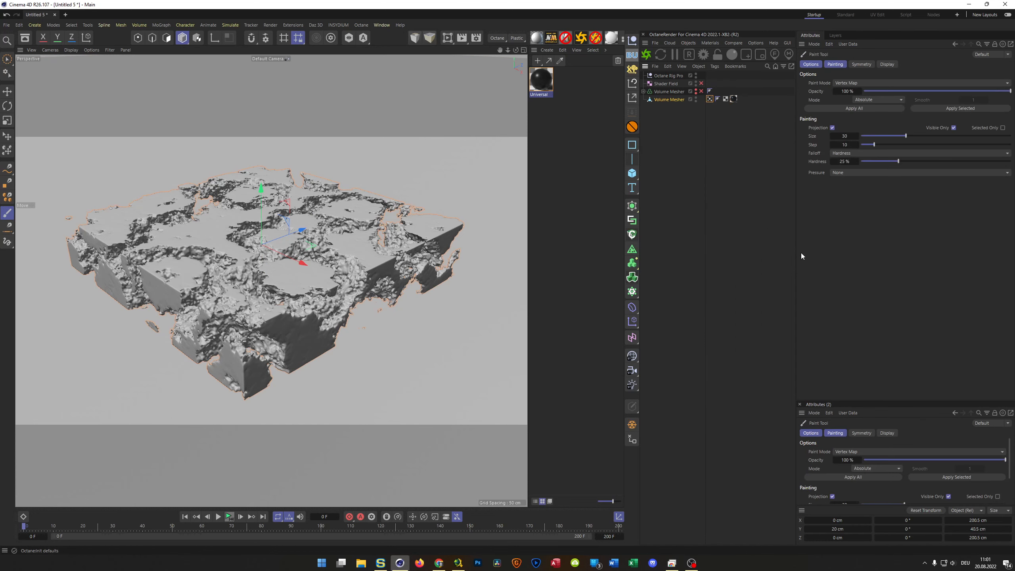
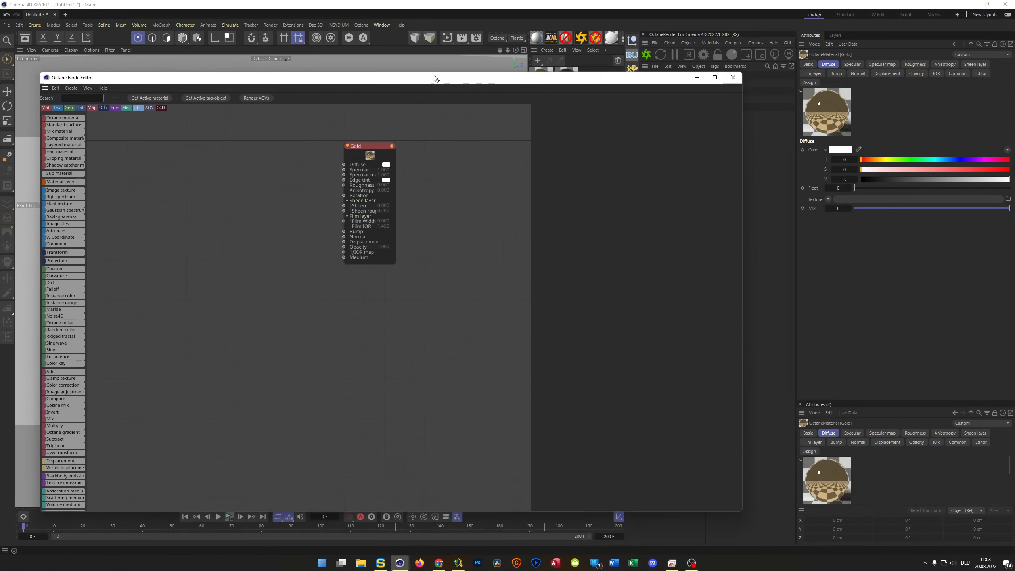
# Step: Enlarge the Gold material's node and examine its IOR settings
pyautogui.moveTo(392, 262); pyautogui.dragTo(417, 400)
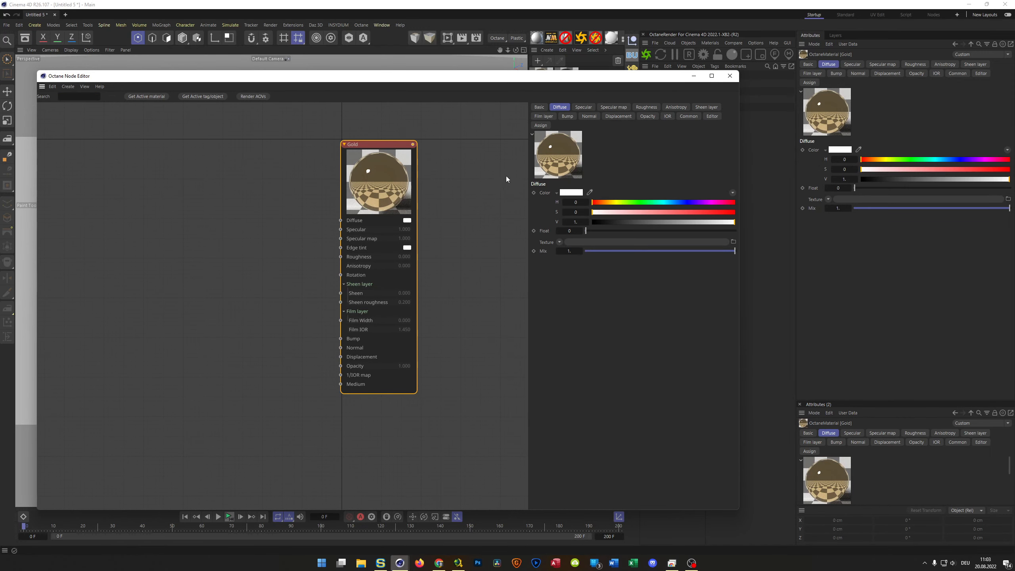
pyautogui.click(667, 117)
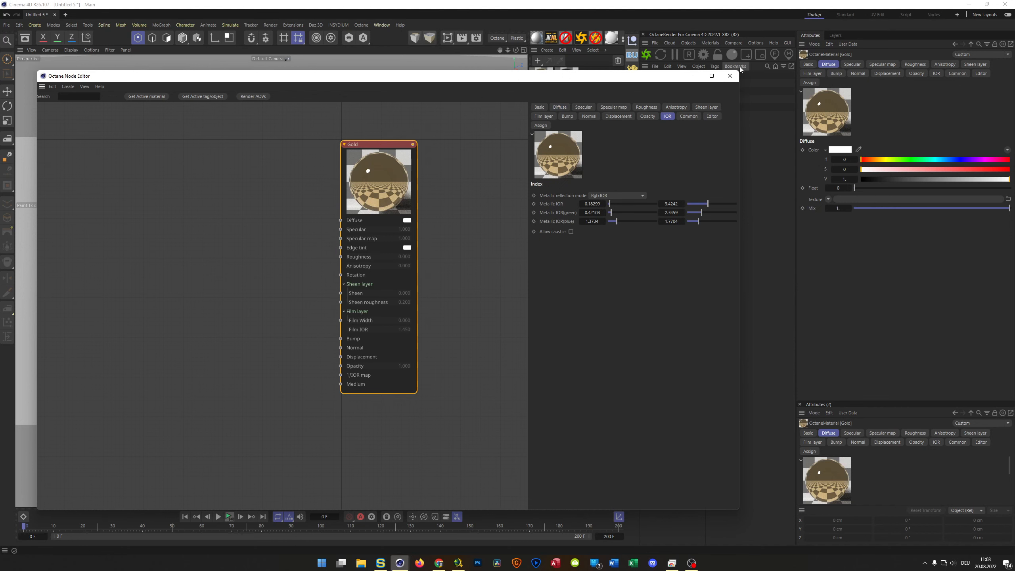
# Step: Drive the Gold material's opacity with a Vertex Map node linked to the slab's Vertex Map tag, then close the node editor
pyautogui.moveTo(739, 72); pyautogui.dragTo(536, 146)
pyautogui.moveTo(337, 263); pyautogui.dragTo(258, 236, button='middle')
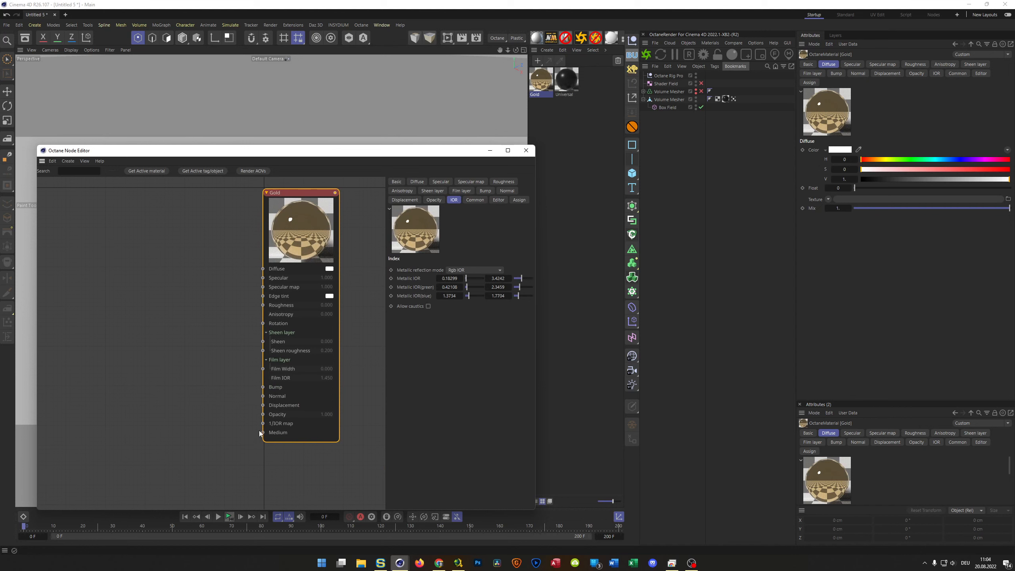
pyautogui.moveTo(263, 416); pyautogui.dragTo(205, 419)
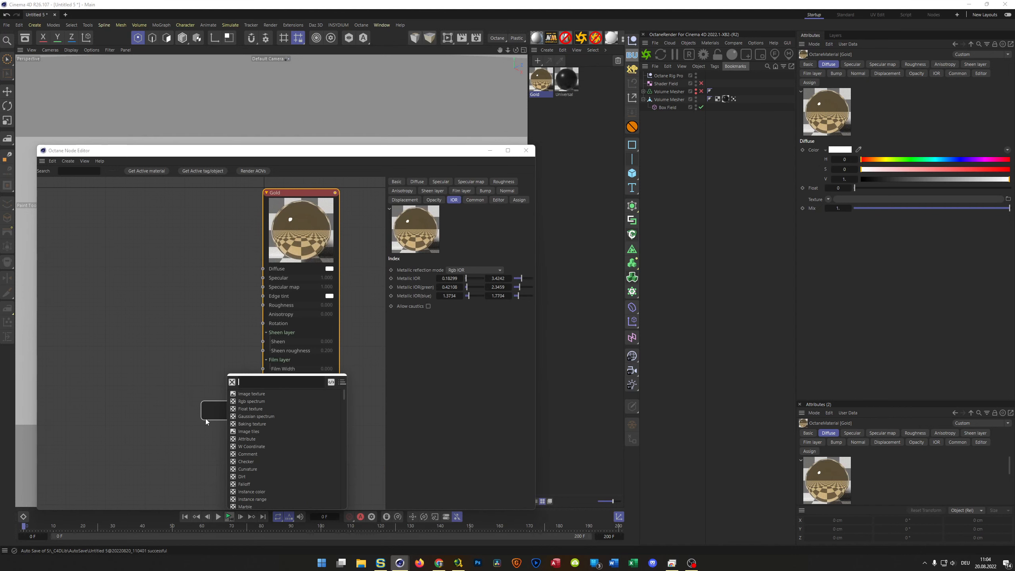
pyautogui.write('vert')
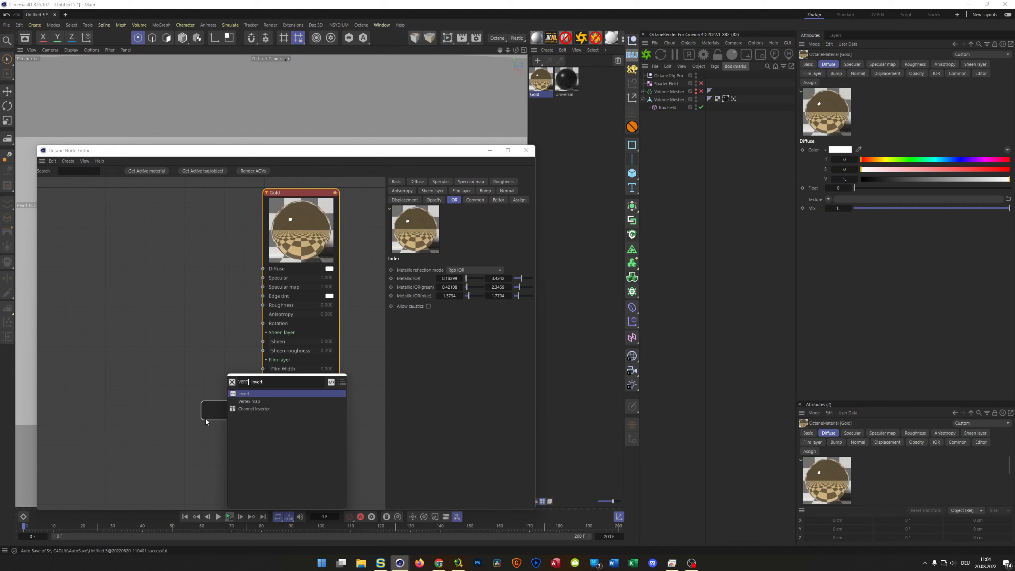
pyautogui.press('Down')
pyautogui.press('Return')
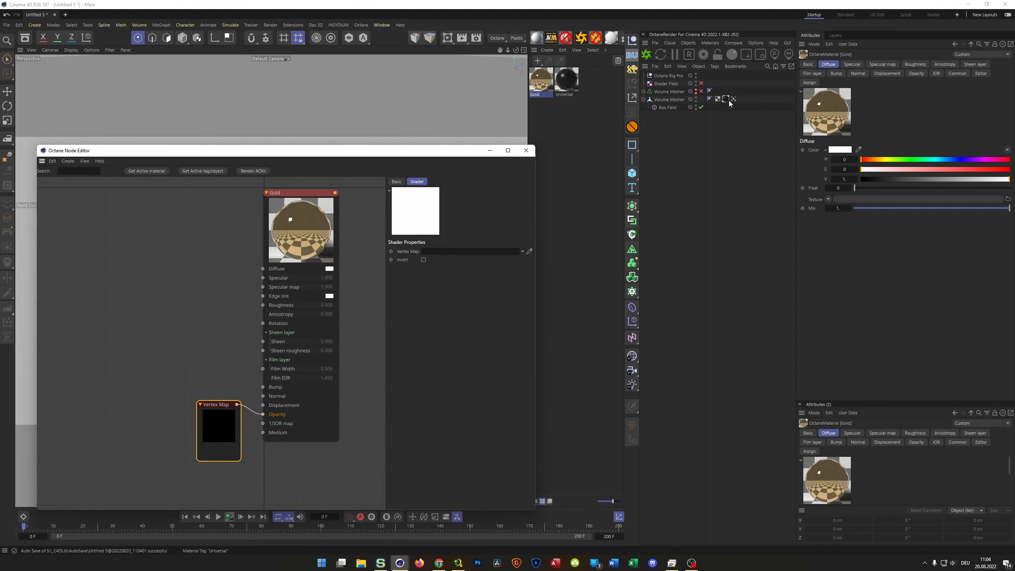
pyautogui.moveTo(717, 137); pyautogui.dragTo(471, 251)
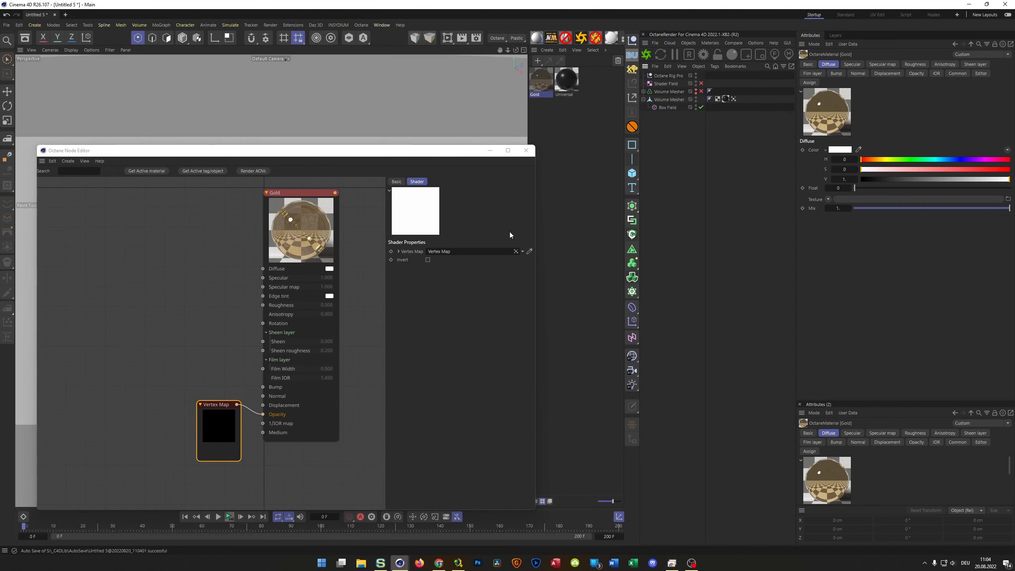
pyautogui.click(526, 151)
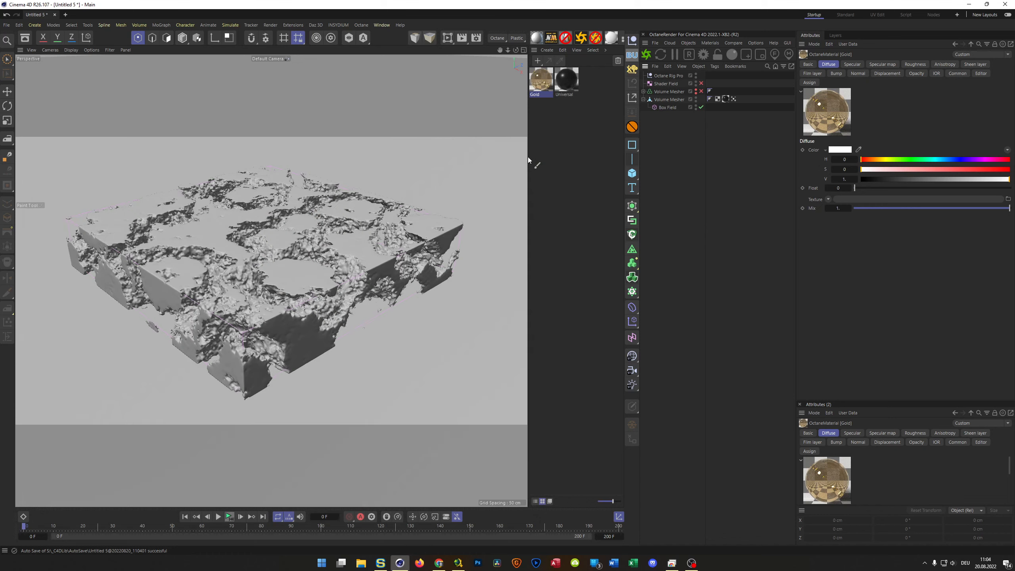
# Step: Apply the Gold material to the baked Volume Mesher and render a close-up of the slab in the Live Viewer
pyautogui.moveTo(674, 106); pyautogui.dragTo(678, 99)
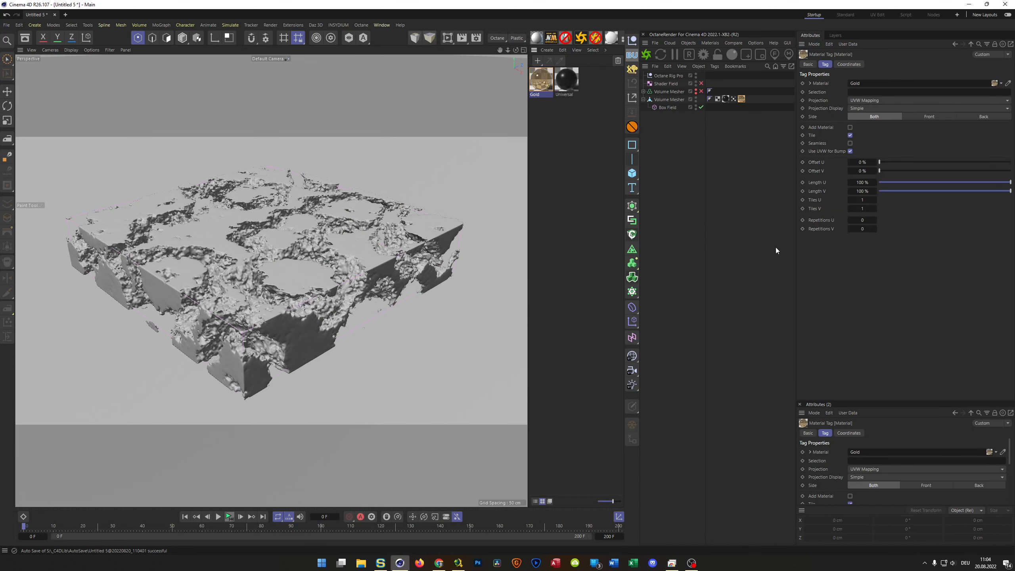
pyautogui.click(647, 54)
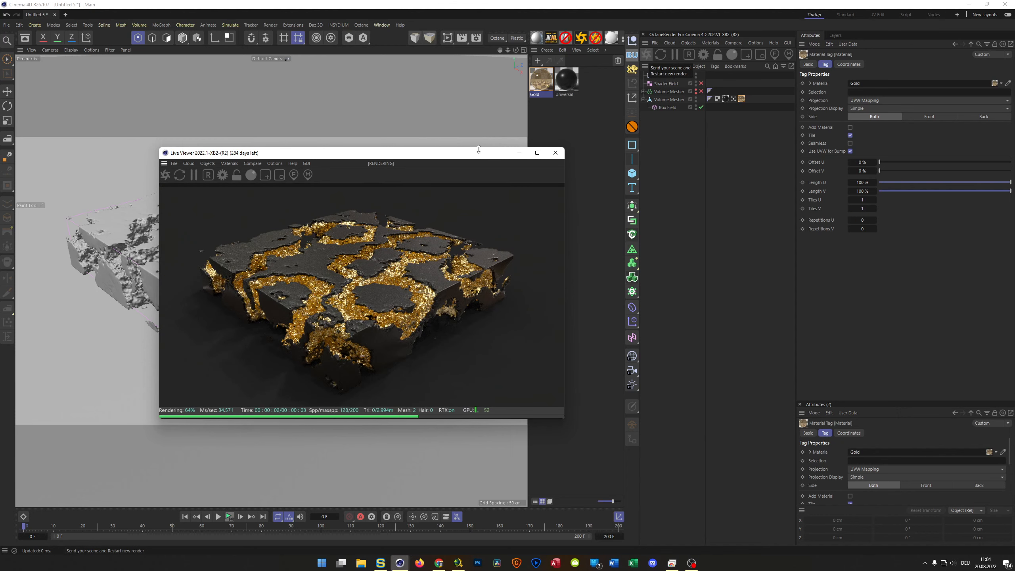
pyautogui.moveTo(480, 153); pyautogui.dragTo(885, 214)
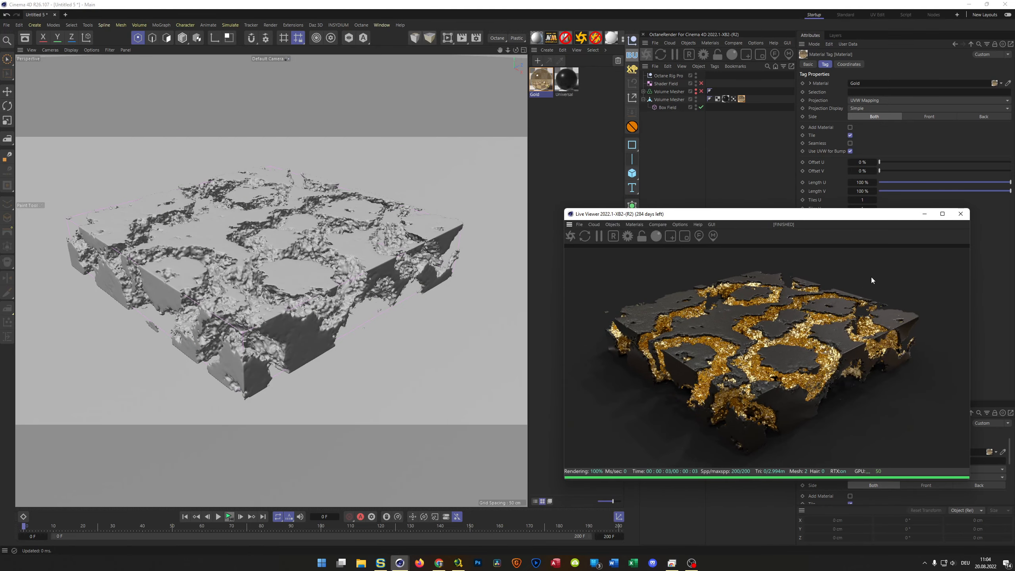
pyautogui.keyDown('alt'); pyautogui.moveTo(277, 265); pyautogui.dragTo(355, 250, button='right'); pyautogui.keyUp('alt')
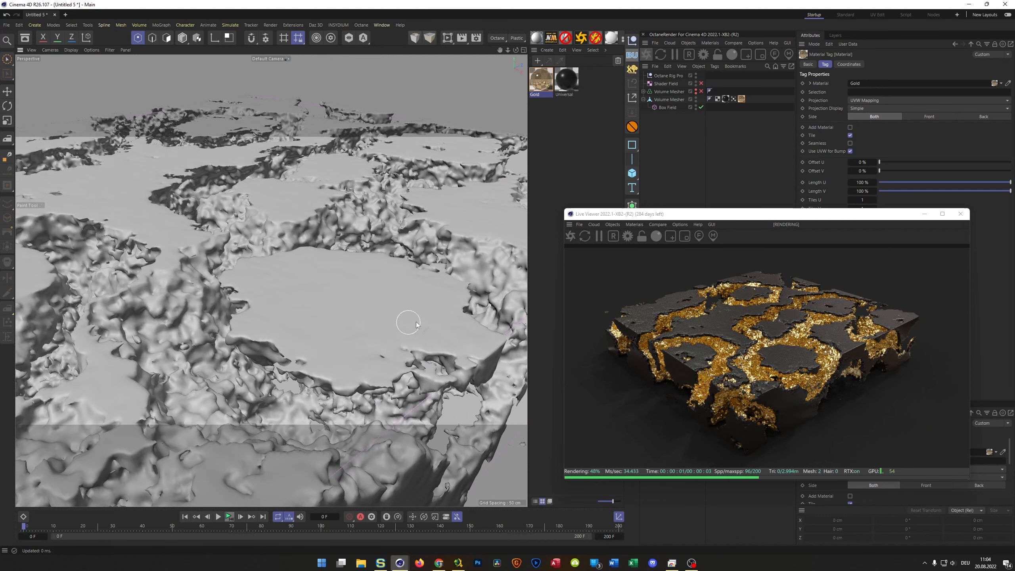
pyautogui.click(571, 236)
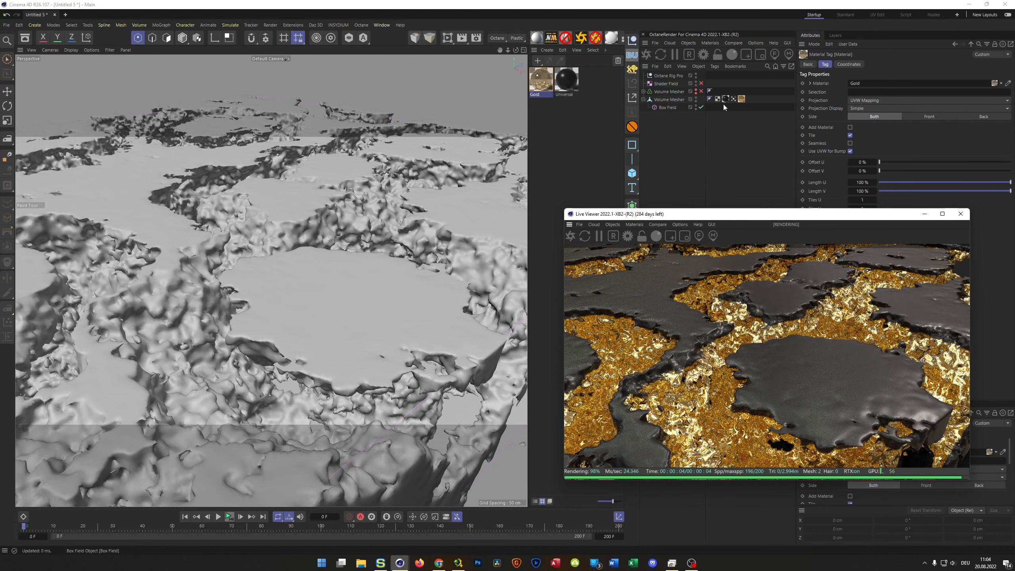
# Step: Set the size of the Vertex Map tag's Box Field to 99 cm in X, 19 cm in Y and 99 cm in Z
pyautogui.click(733, 99)
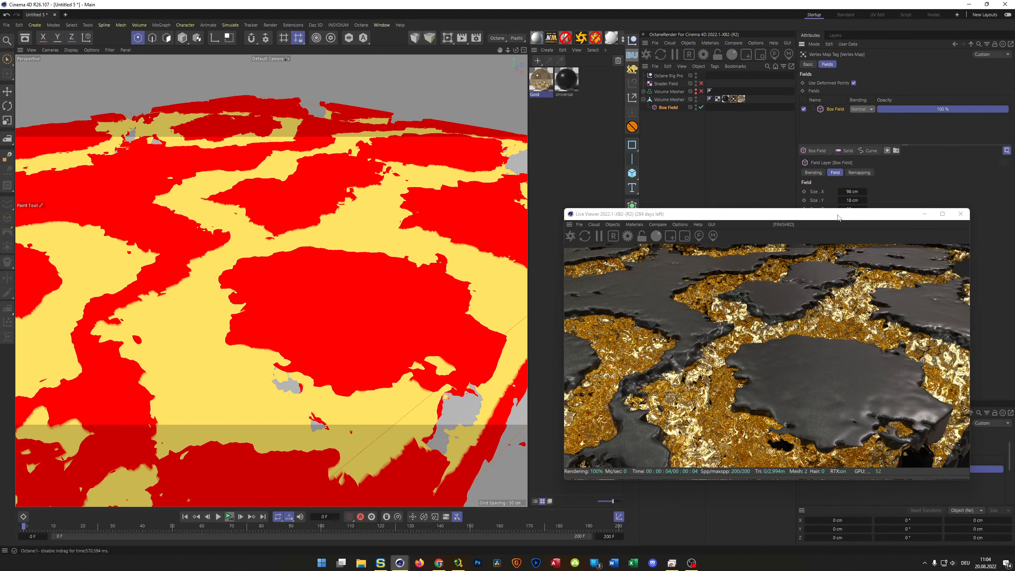
pyautogui.moveTo(839, 217); pyautogui.dragTo(848, 259)
pyautogui.doubleClick(853, 202)
pyautogui.write('19')
pyautogui.press('Return')
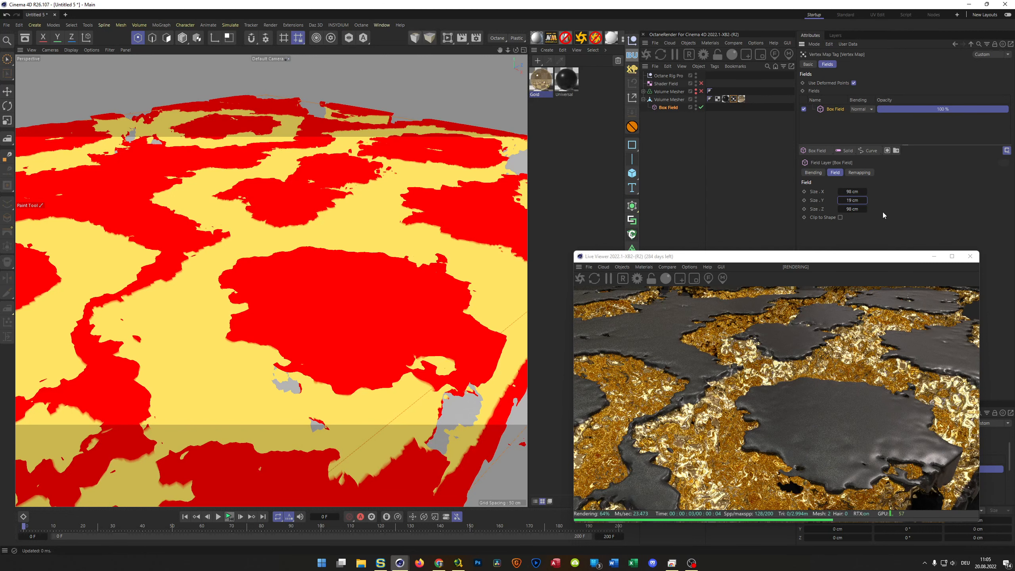
pyautogui.moveTo(845, 191); pyautogui.dragTo(921, 198)
pyautogui.write('99')
pyautogui.press('Tab')
pyautogui.press('Tab')
pyautogui.write('99')
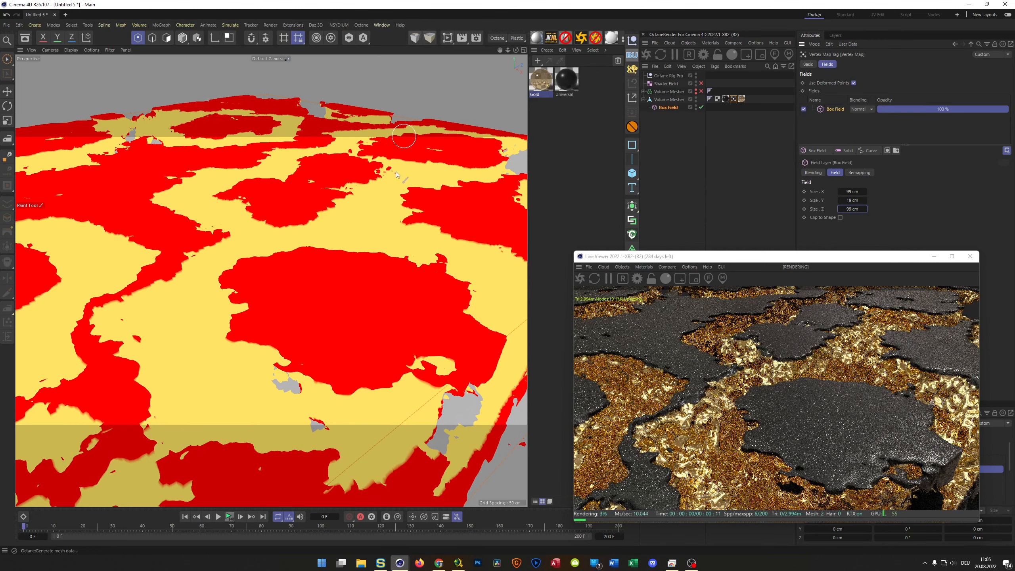
# Step: Reframe the whole slab and examine the gold and dark areas in the Live Viewer render
pyautogui.scroll(-5, 342, 248)
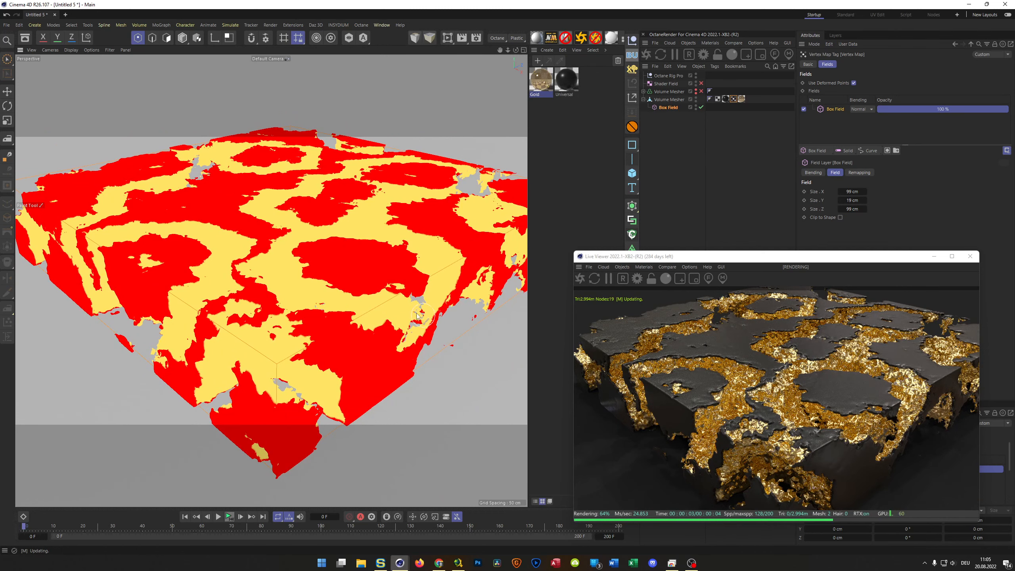
pyautogui.scroll(-6, 319, 316)
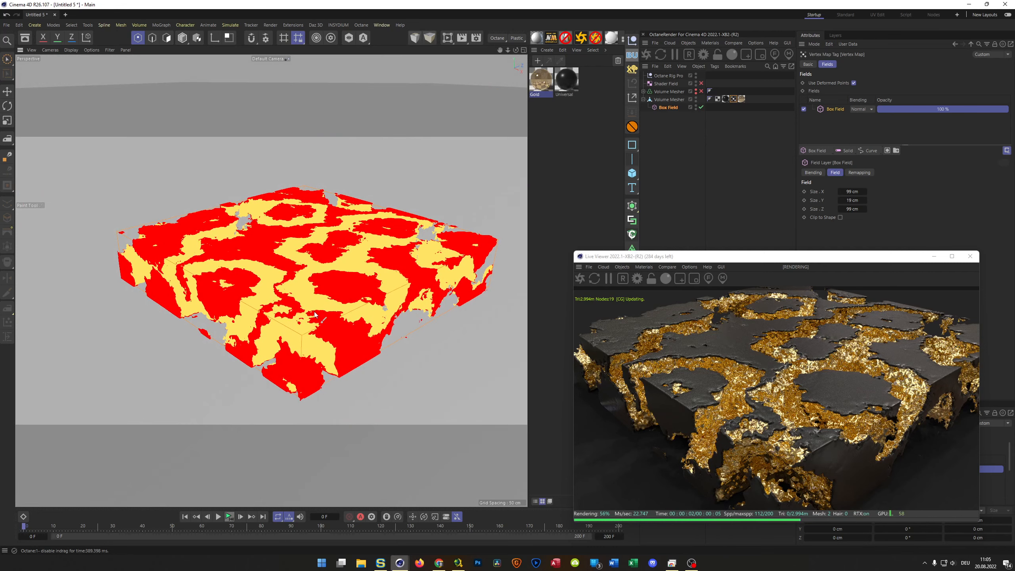
pyautogui.keyDown('alt'); pyautogui.moveTo(314, 312); pyautogui.dragTo(267, 295, button='middle'); pyautogui.keyUp('alt')
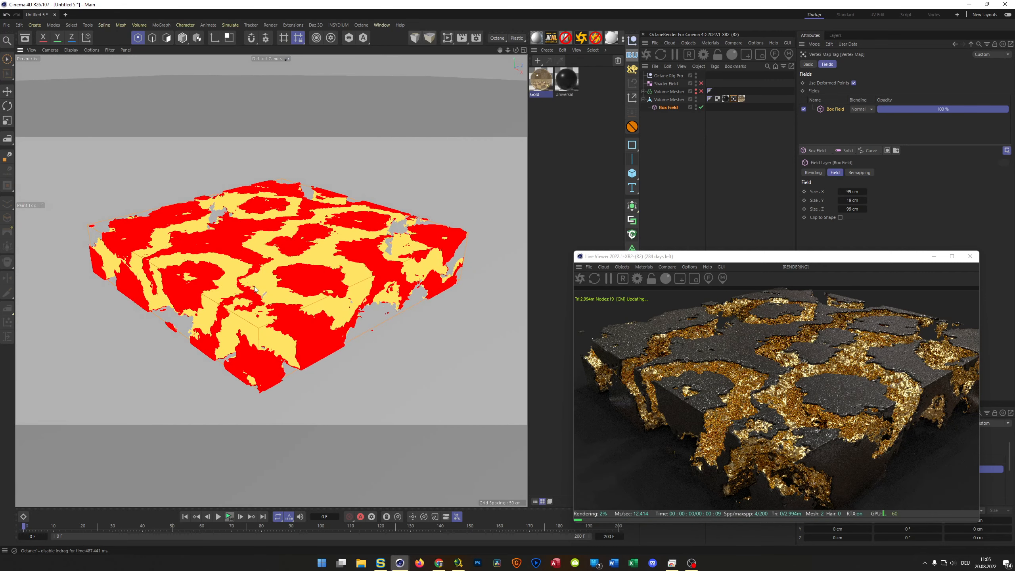
pyautogui.keyDown('alt'); pyautogui.moveTo(257, 289); pyautogui.dragTo(255, 285); pyautogui.keyUp('alt')
pyautogui.keyDown('alt'); pyautogui.moveTo(271, 274); pyautogui.dragTo(279, 275, button='middle'); pyautogui.keyUp('alt')
pyautogui.keyDown('alt'); pyautogui.moveTo(283, 272); pyautogui.dragTo(306, 270); pyautogui.keyUp('alt')
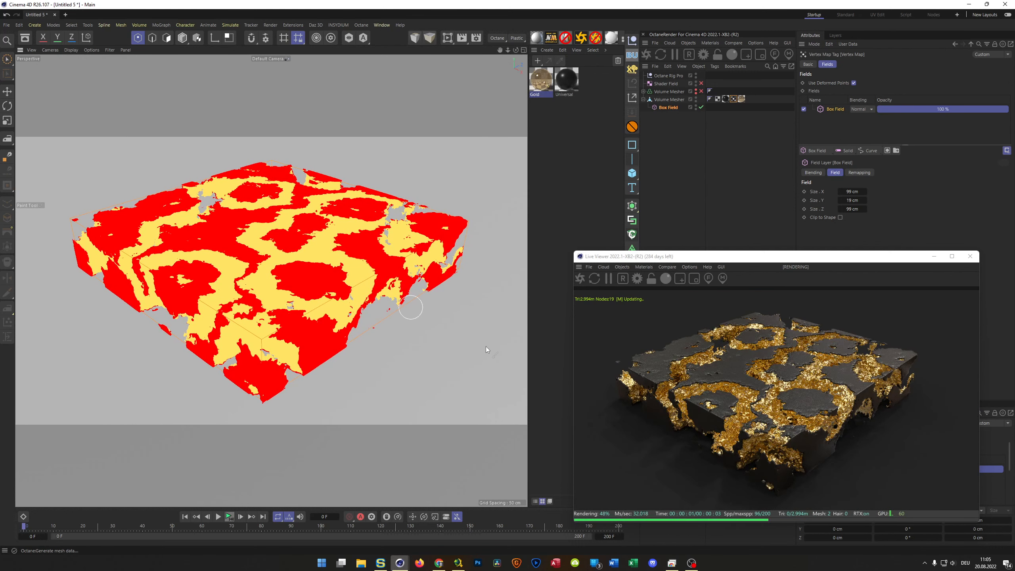
# Step: Save the project as VB_Fun in the _Temp folder on drive E
pyautogui.click(567, 86)
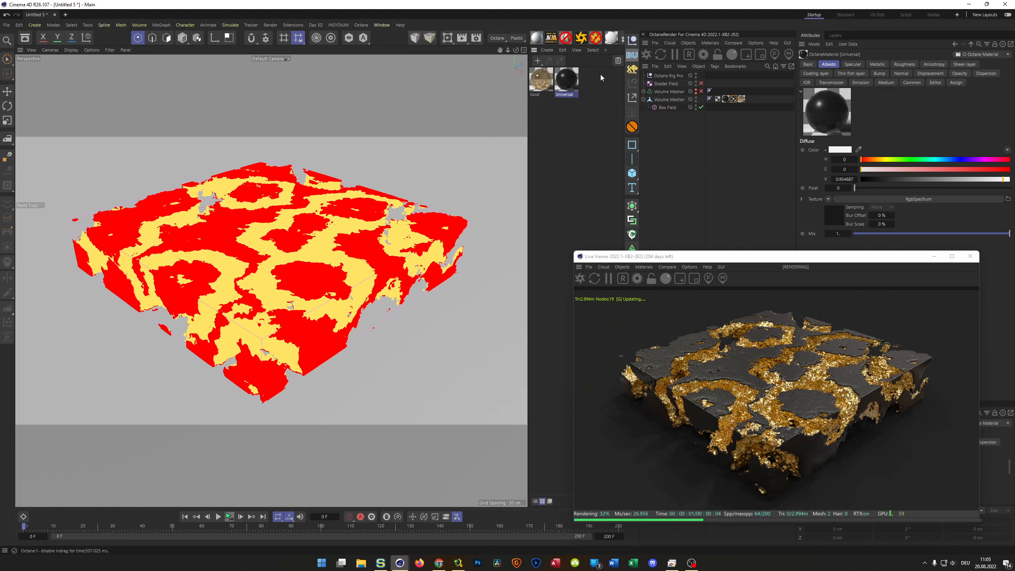
pyautogui.hotkey('ctrl', 's')
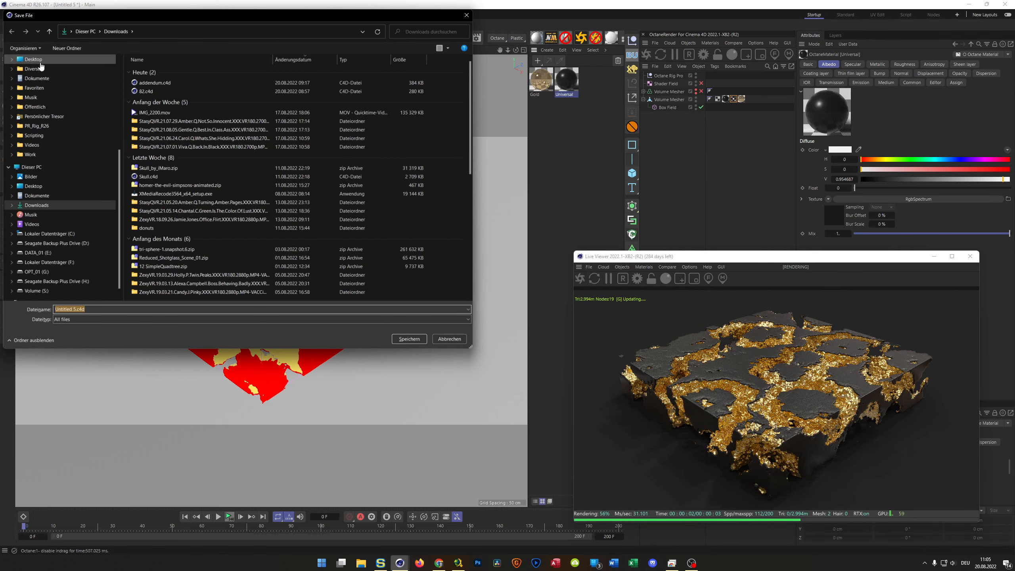
pyautogui.moveTo(118, 158); pyautogui.dragTo(127, 44)
pyautogui.click(33, 82)
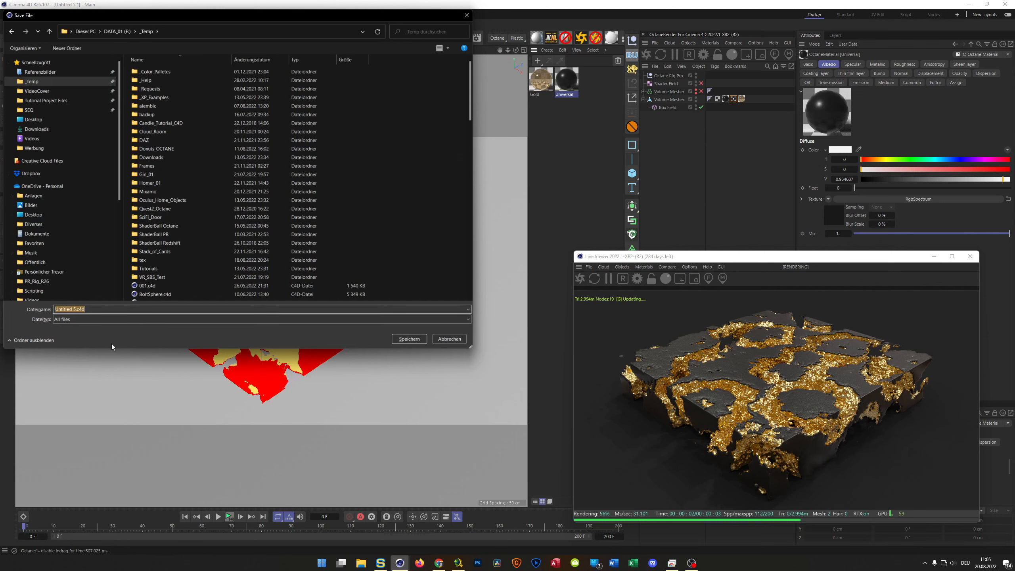
pyautogui.write('VB')
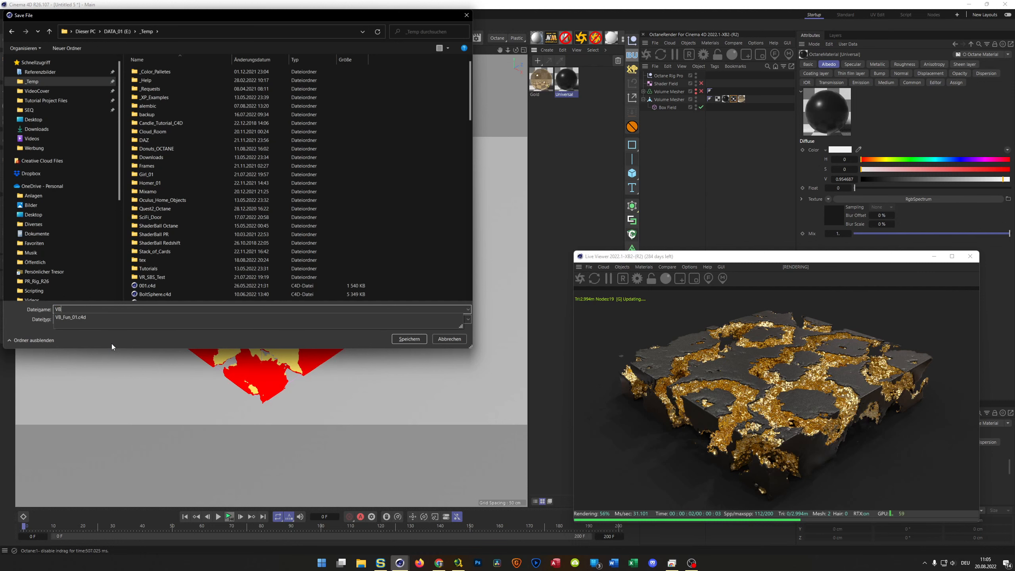
pyautogui.write('_Fun')
pyautogui.press('Return')
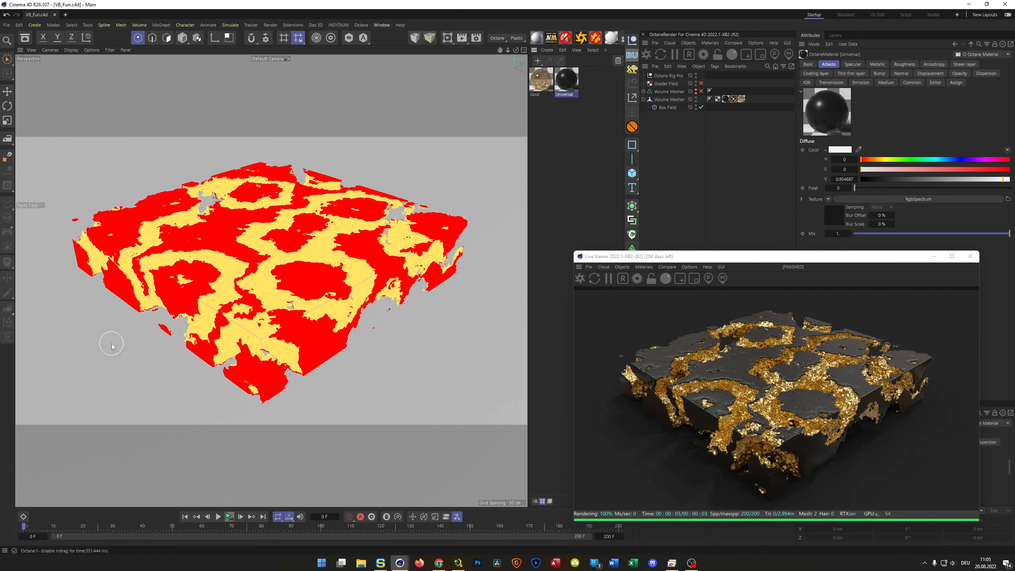
# Step: Open the Universal material's node graph and connect a new Noise node to its Bump input
pyautogui.doubleClick(576, 82)
pyautogui.moveTo(527, 156); pyautogui.dragTo(405, 95)
pyautogui.moveTo(300, 274); pyautogui.dragTo(198, 251, button='middle')
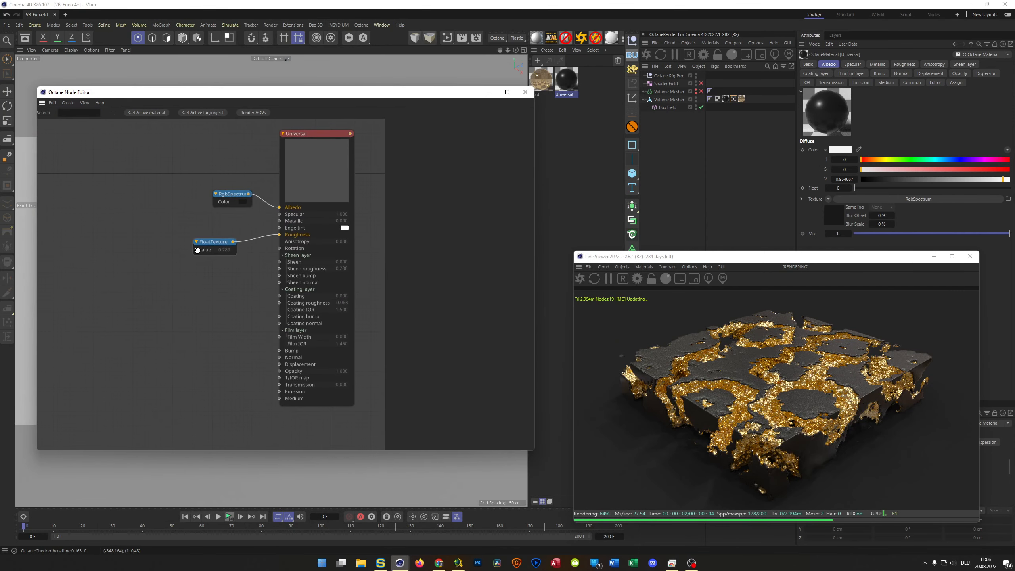
pyautogui.moveTo(461, 96); pyautogui.dragTo(432, 405)
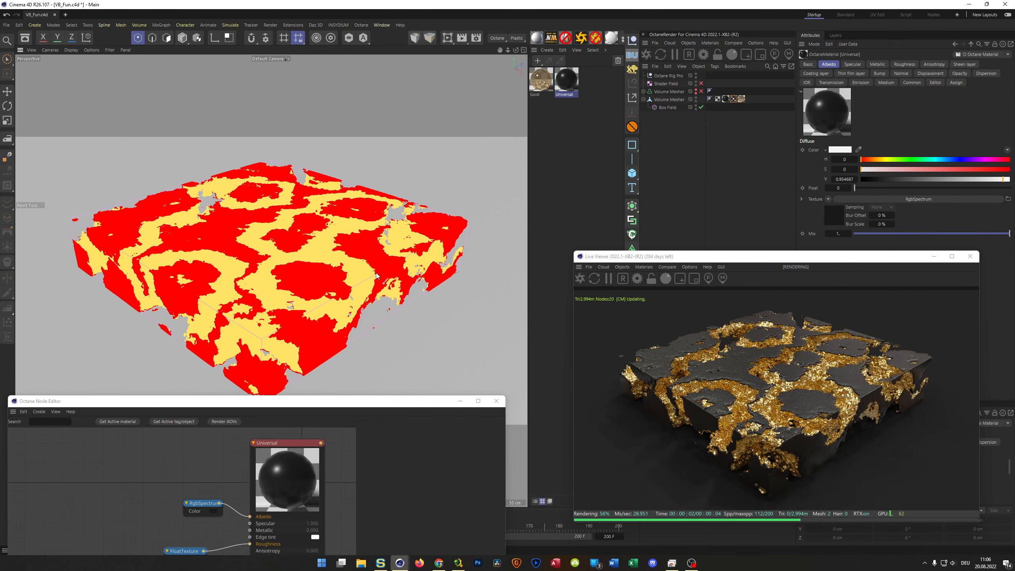
pyautogui.scroll(5, 322, 251)
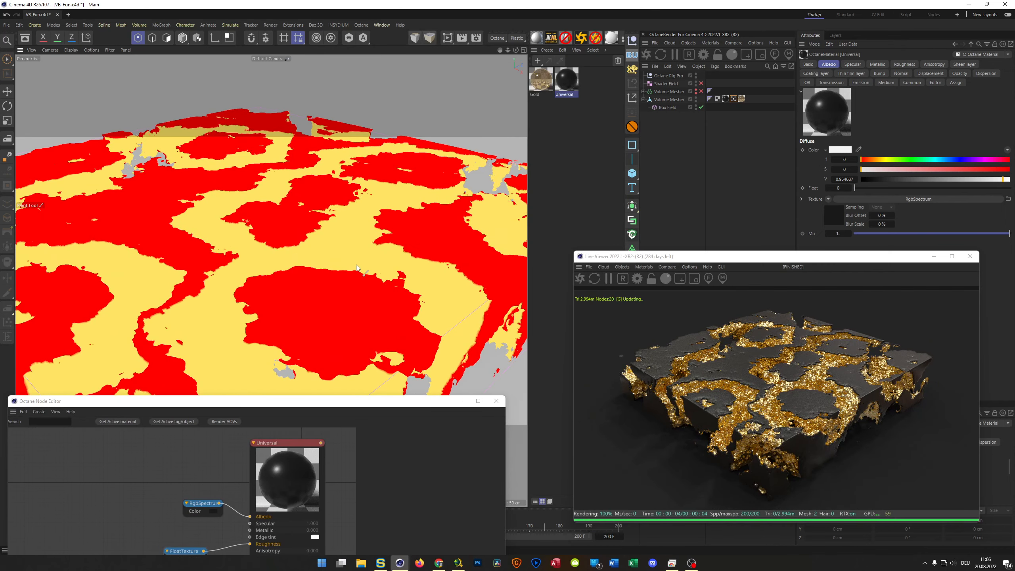
pyautogui.moveTo(357, 401); pyautogui.dragTo(380, 140)
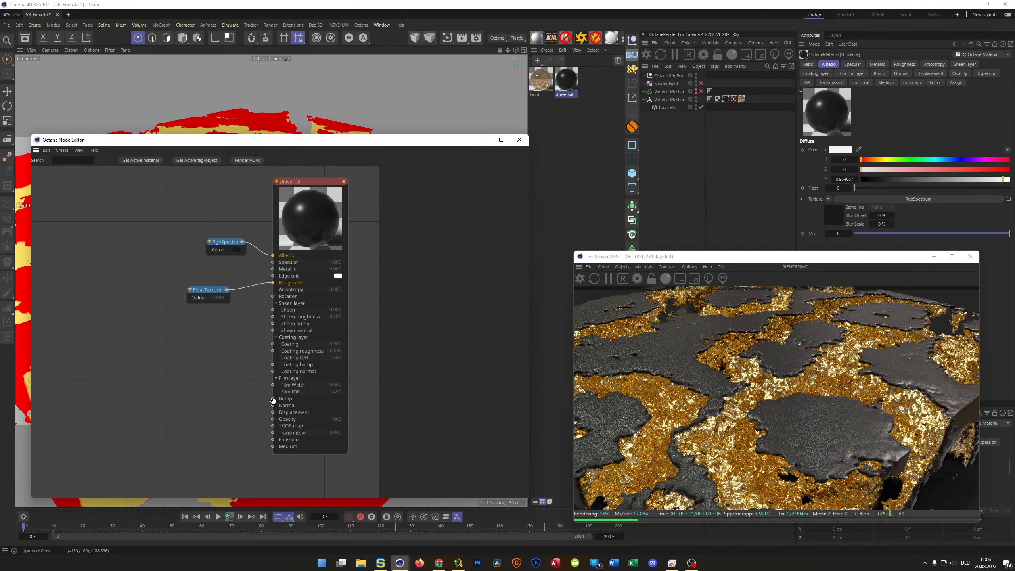
pyautogui.moveTo(272, 399); pyautogui.dragTo(190, 411)
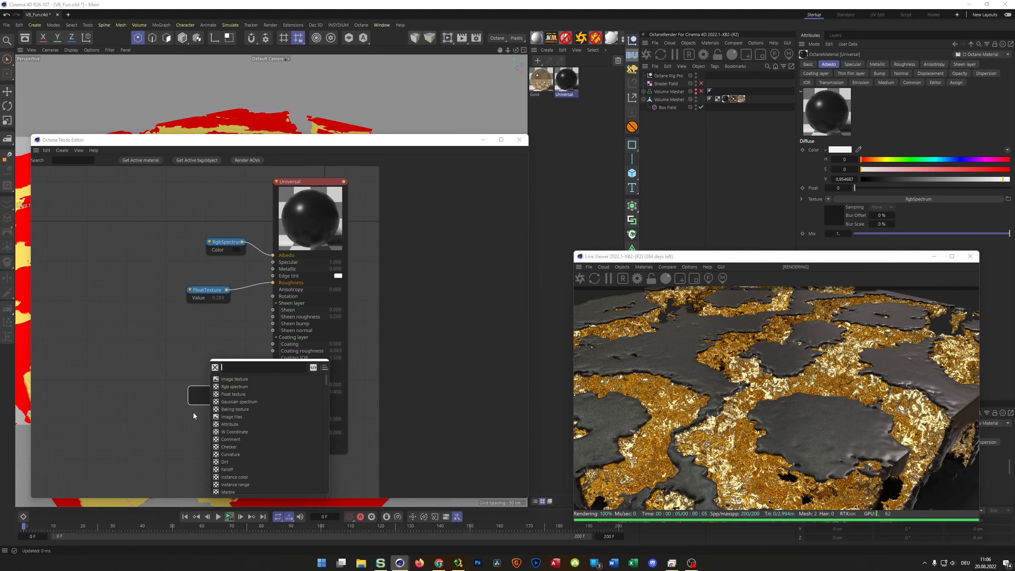
pyautogui.write('NOIS')
pyautogui.press('Return')
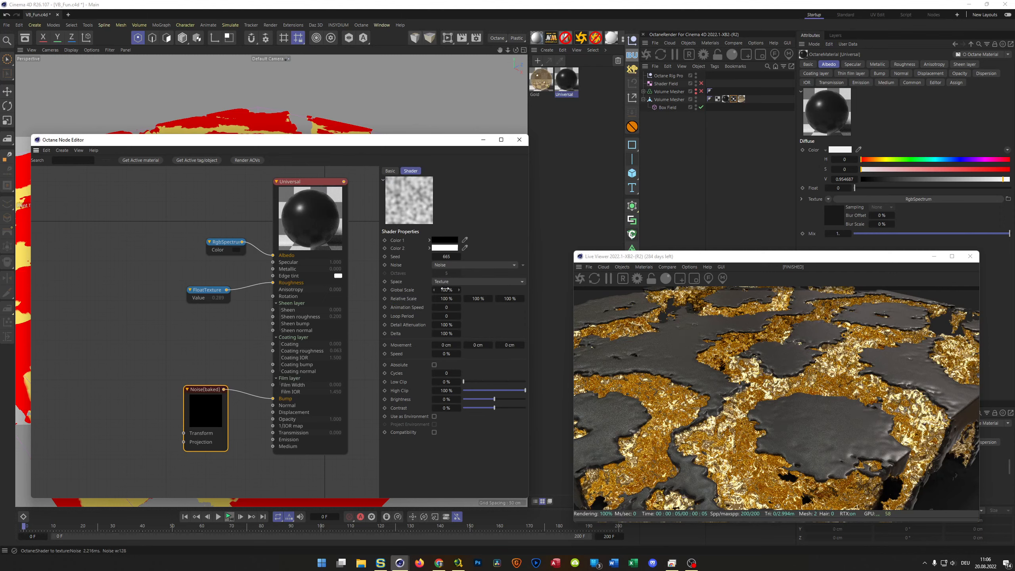
# Step: Set the bump Noise shader's space to World and its noise type to Naki
pyautogui.click(456, 282)
pyautogui.click(466, 317)
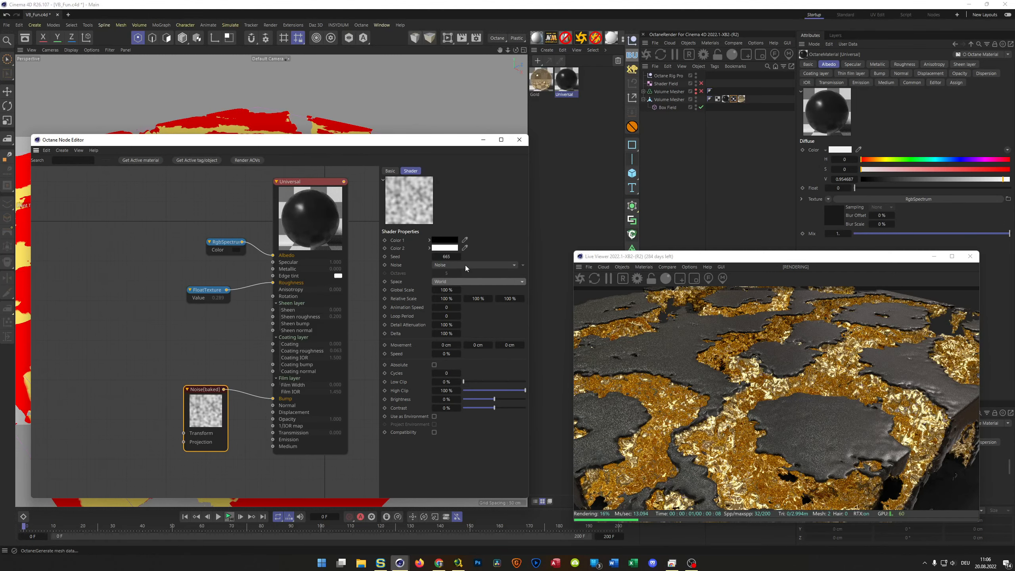
pyautogui.click(465, 266)
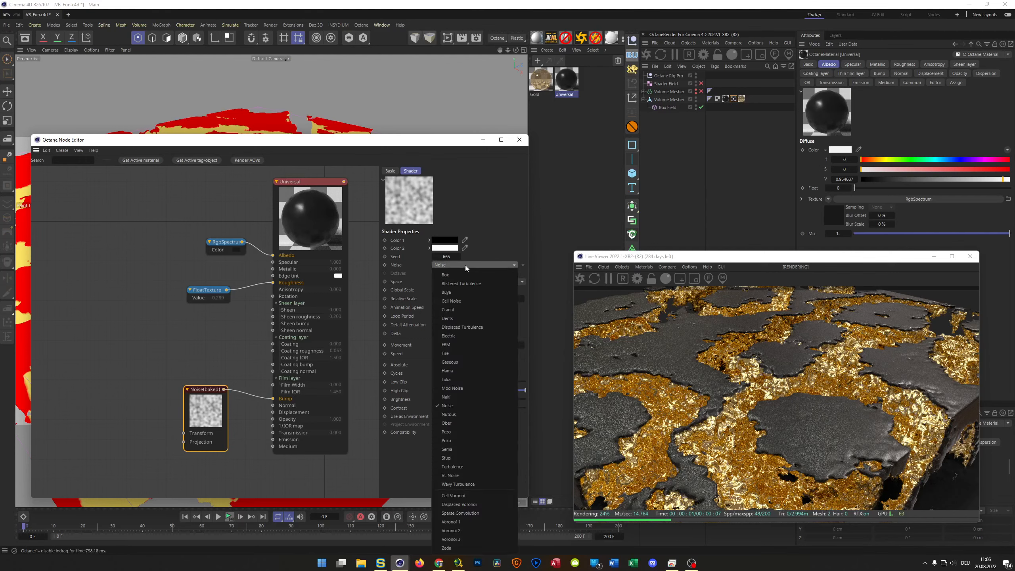
pyautogui.click(465, 401)
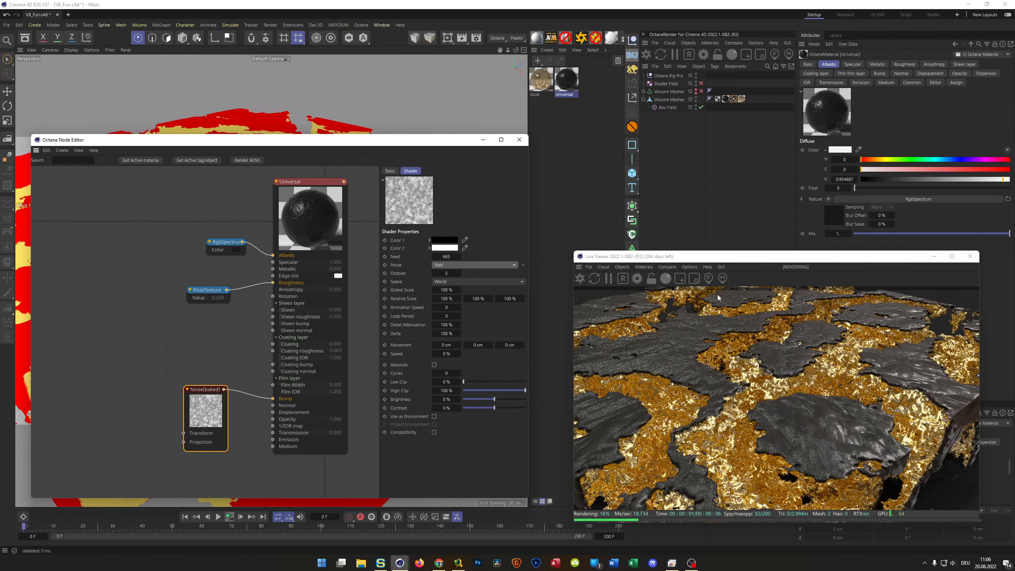
# Step: Set the projection of the slab's Universal material tag to Cubic
pyautogui.click(726, 99)
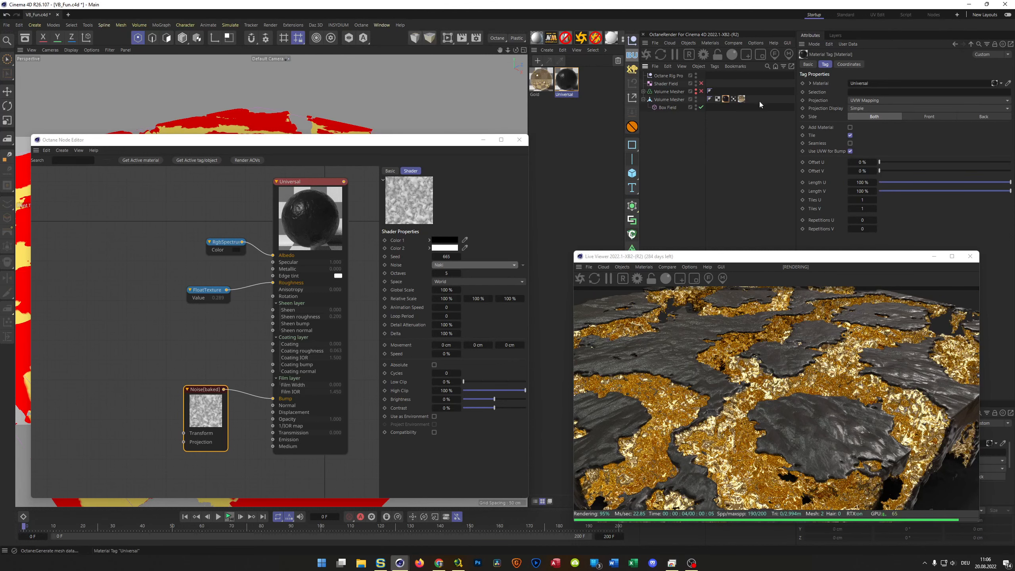
pyautogui.click(868, 100)
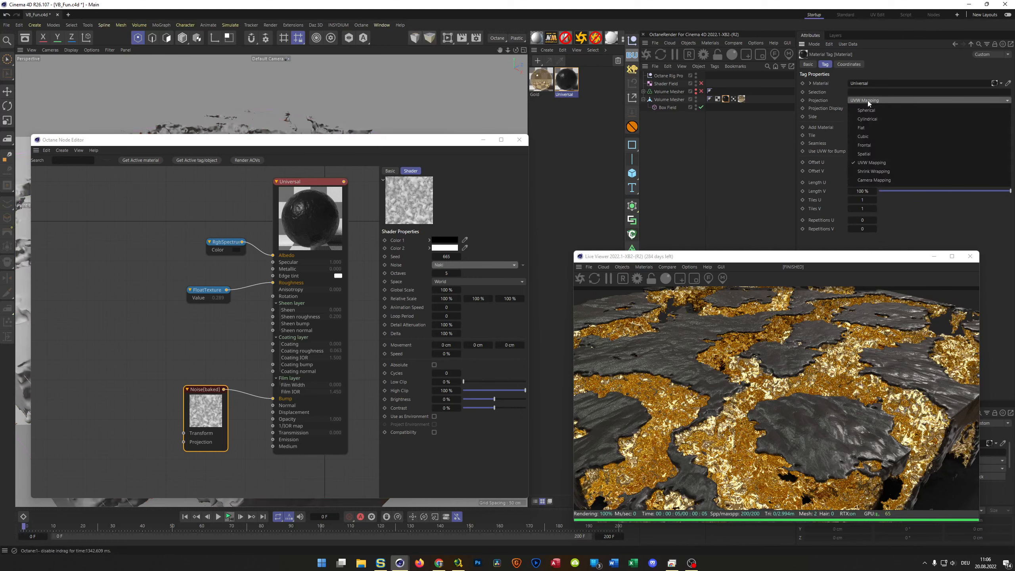
pyautogui.click(887, 137)
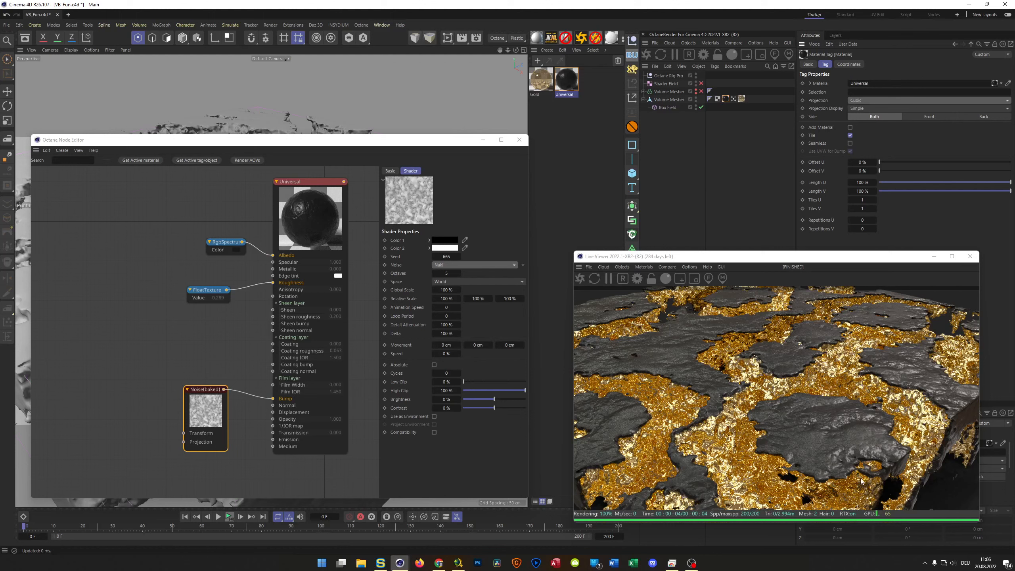
# Step: Try the Sema and Electric noise types on the Universal material's bump Noise shader and return it to Naki
pyautogui.click(458, 266)
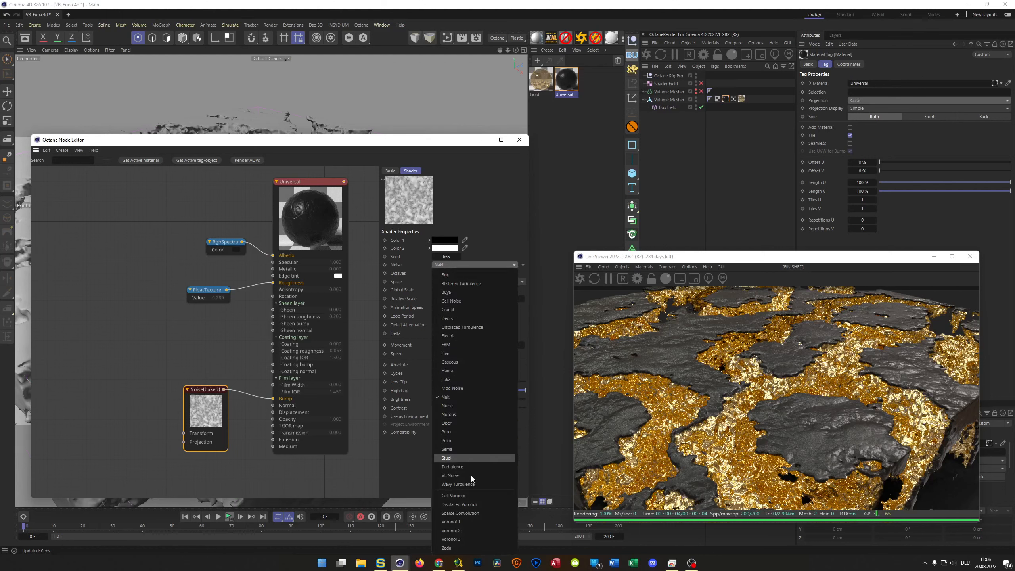
pyautogui.click(469, 449)
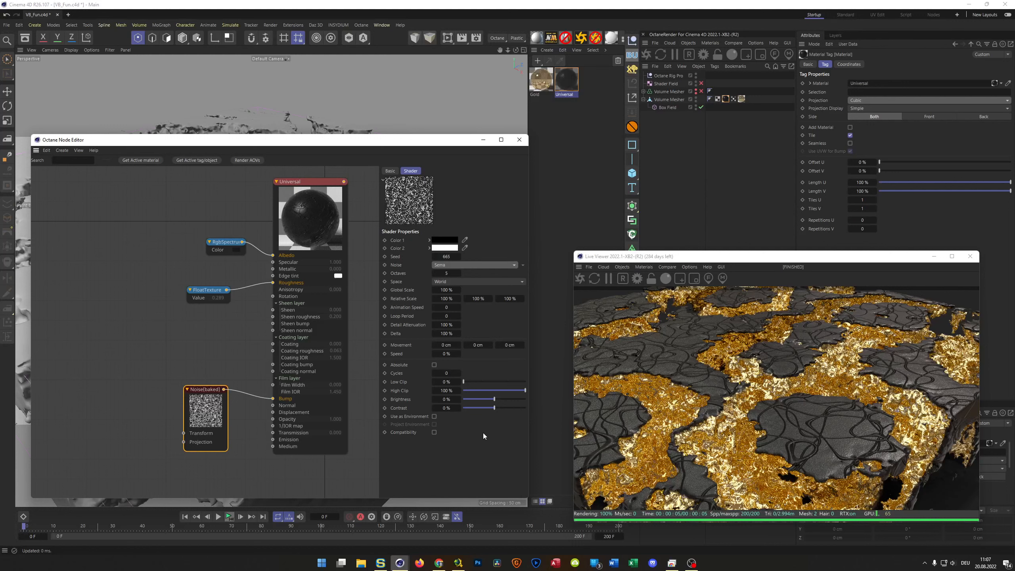
pyautogui.click(462, 265)
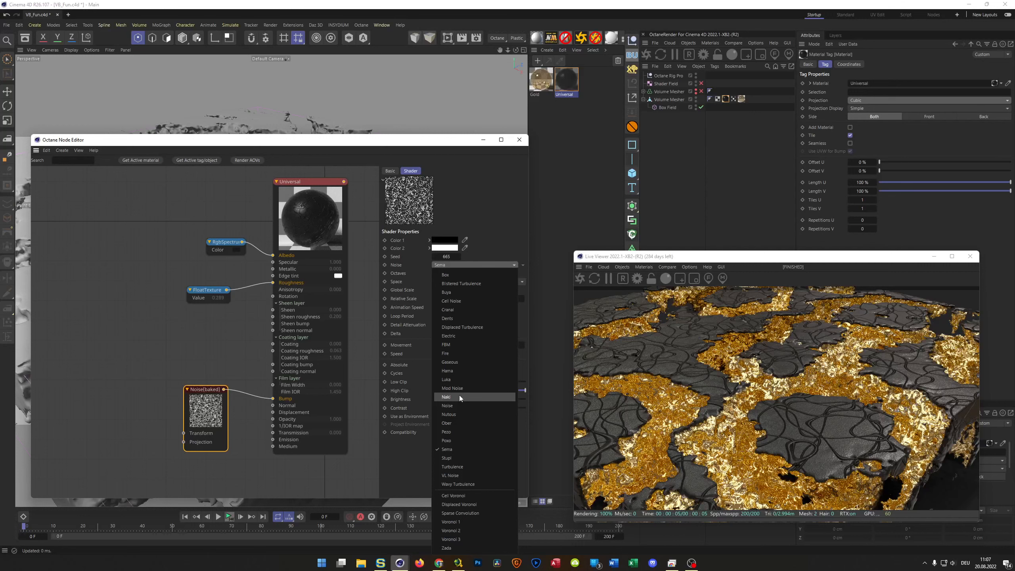
pyautogui.click(464, 336)
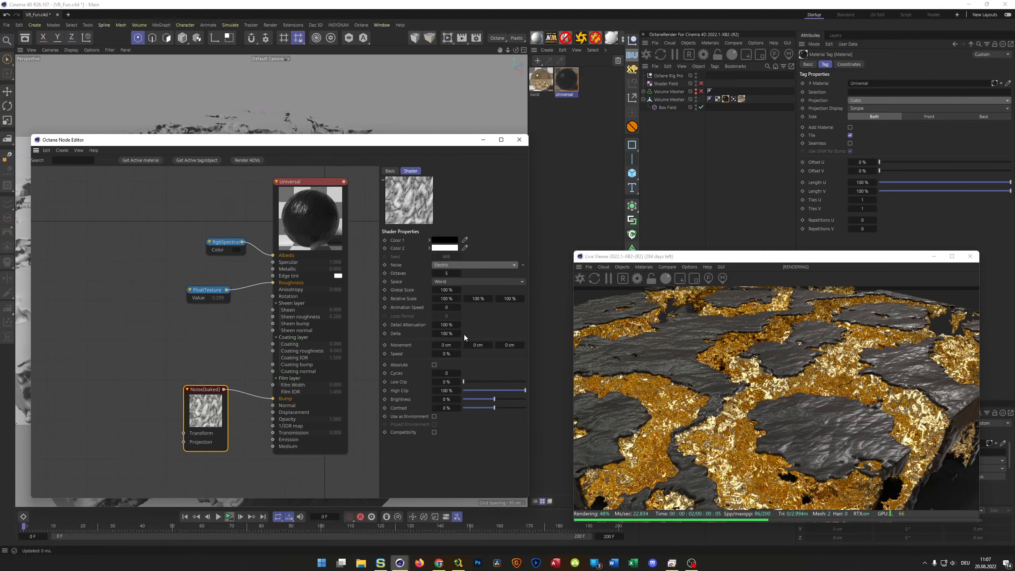
pyautogui.click(459, 265)
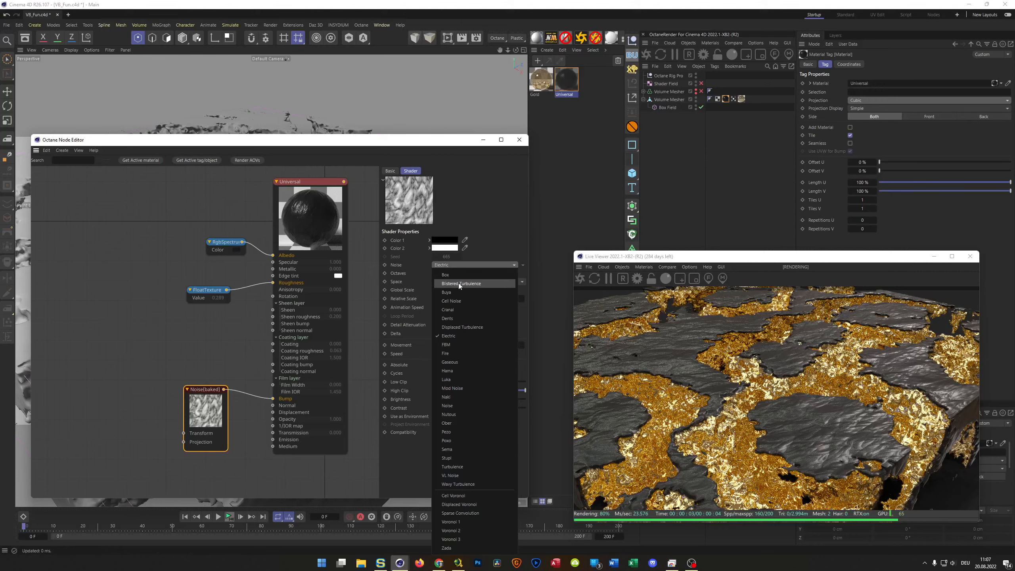
pyautogui.click(478, 398)
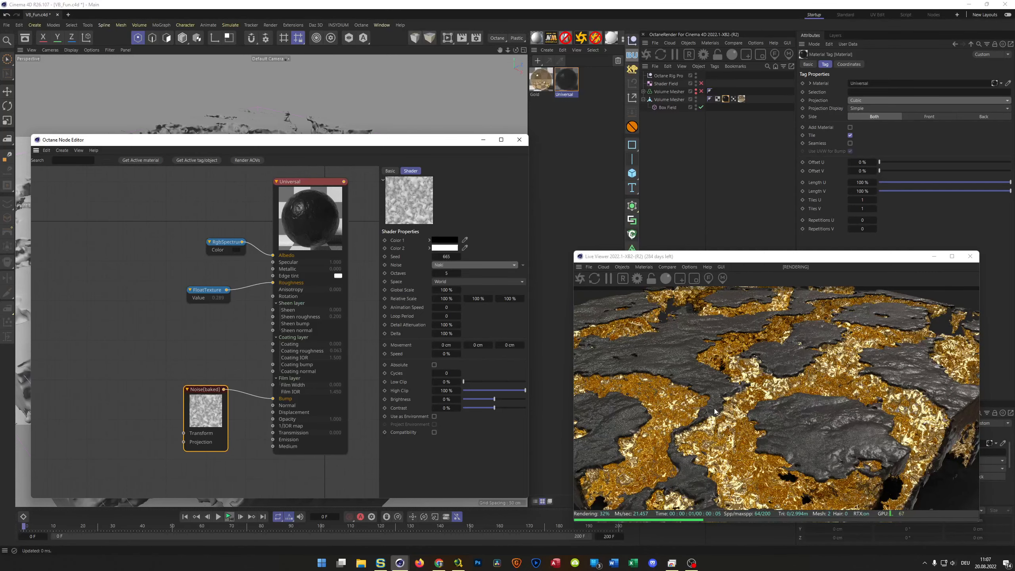
pyautogui.click(644, 91)
pyautogui.click(674, 100)
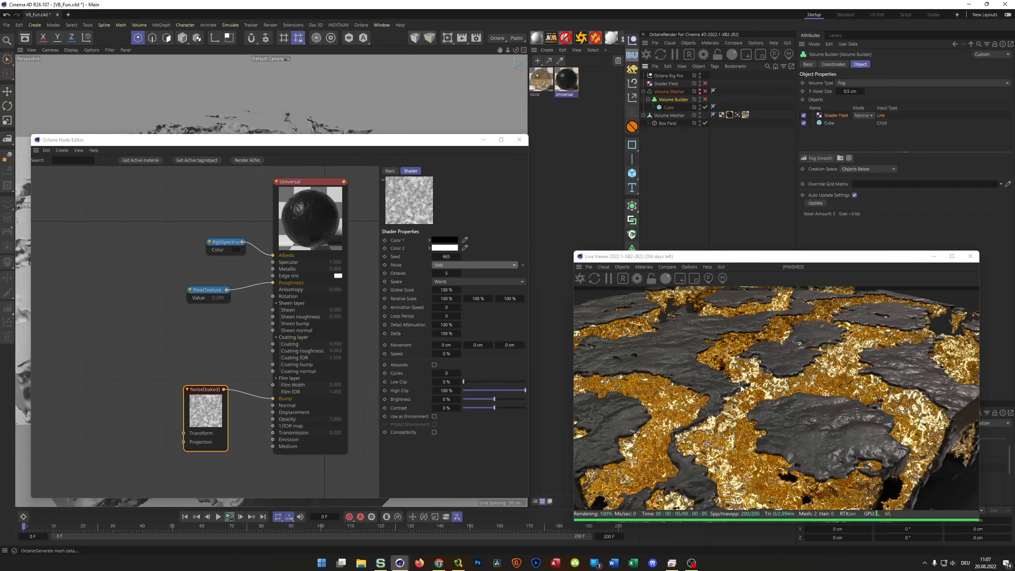
# Step: Connect a new Noise node to the Gold material's Bump input and set the noise's space to World
pyautogui.click(541, 82)
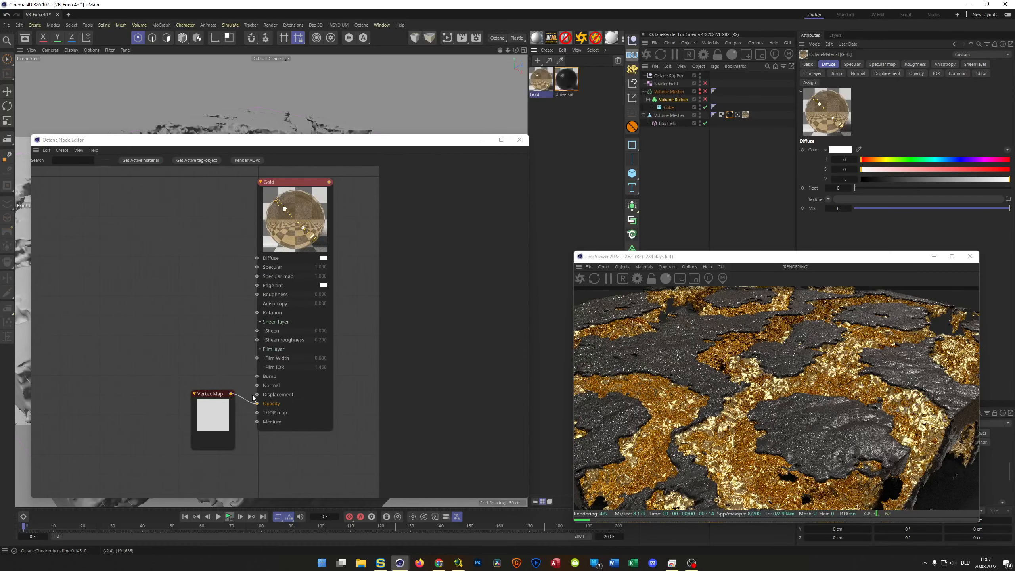
pyautogui.moveTo(257, 376); pyautogui.dragTo(167, 317)
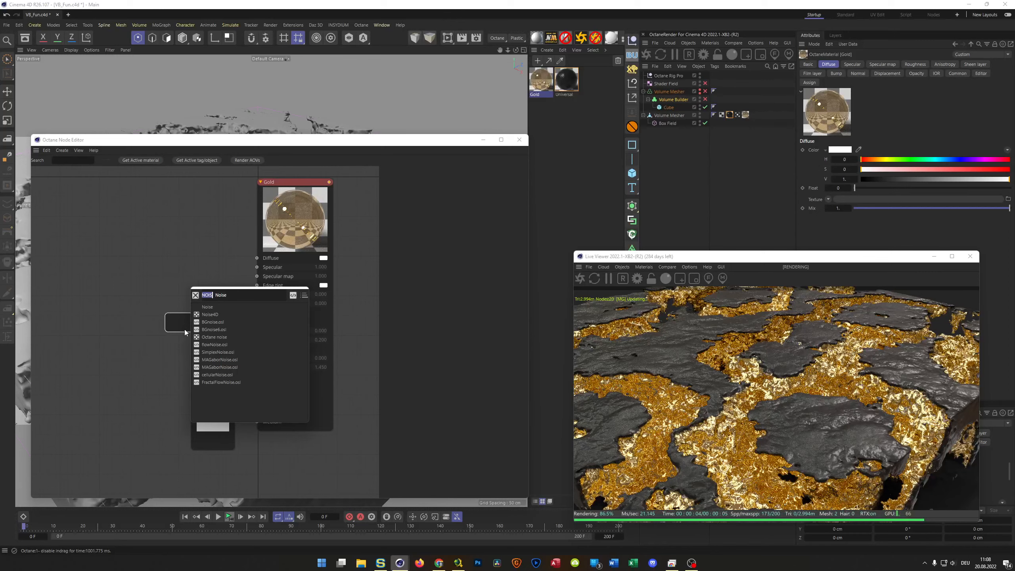
pyautogui.click(206, 307)
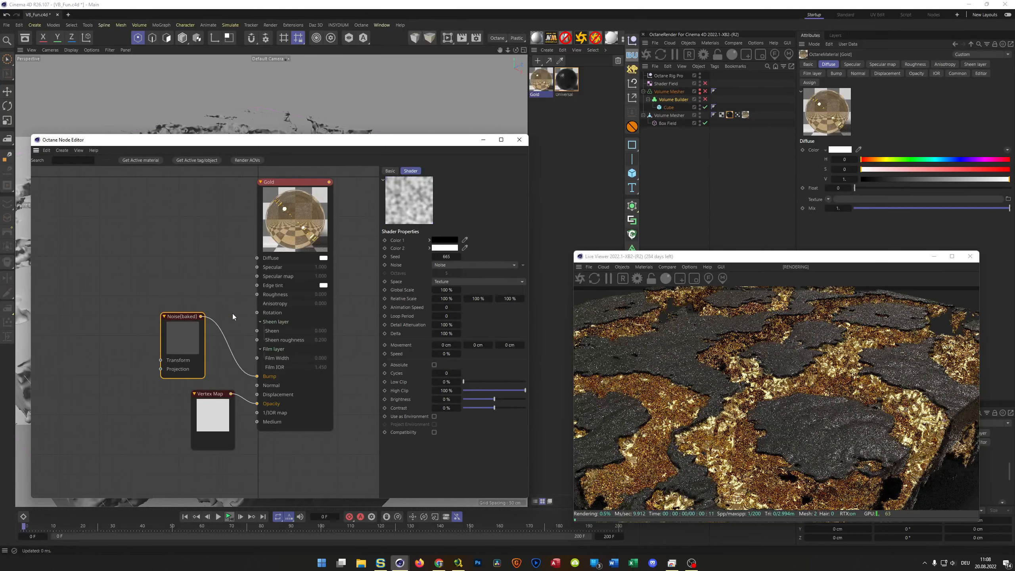
pyautogui.click(444, 282)
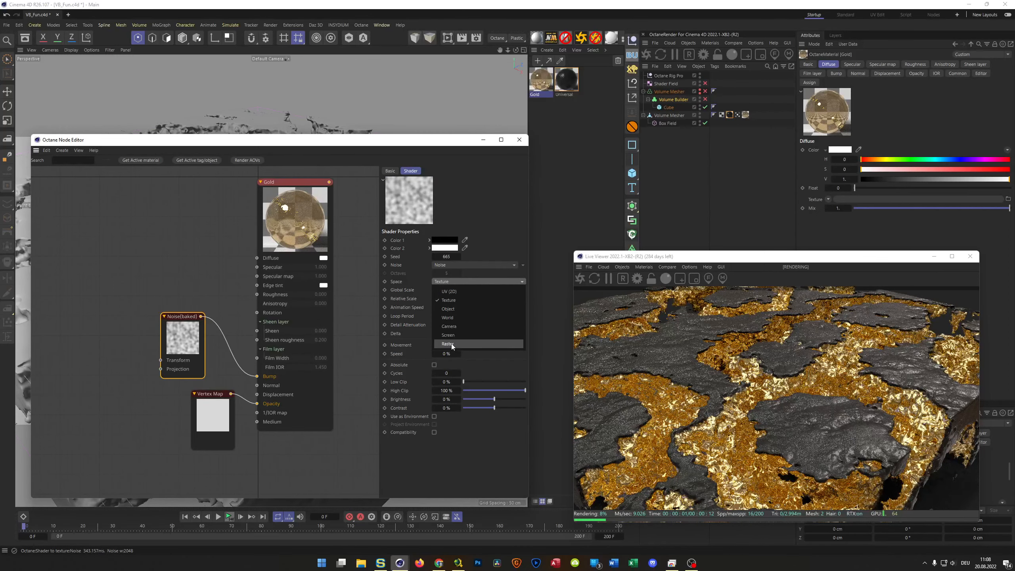
pyautogui.click(457, 315)
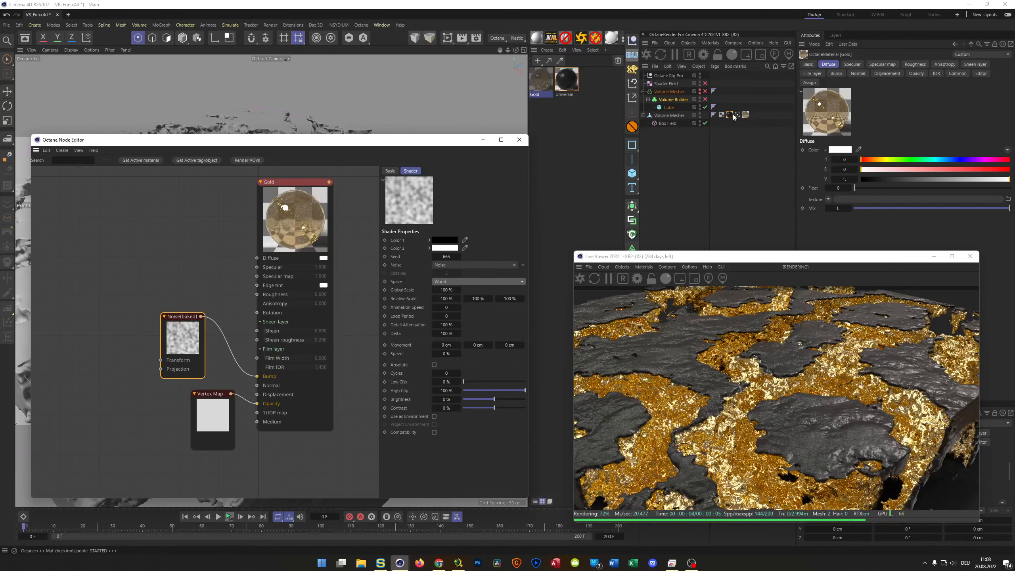
# Step: Set the projection of the slab's Gold material tag to Cubic
pyautogui.click(746, 115)
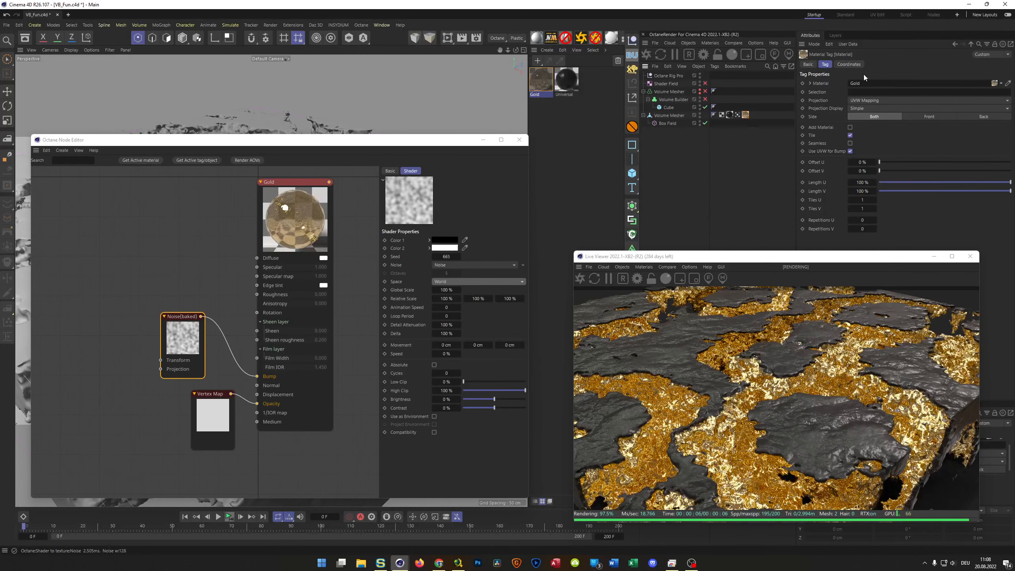
pyautogui.click(866, 99)
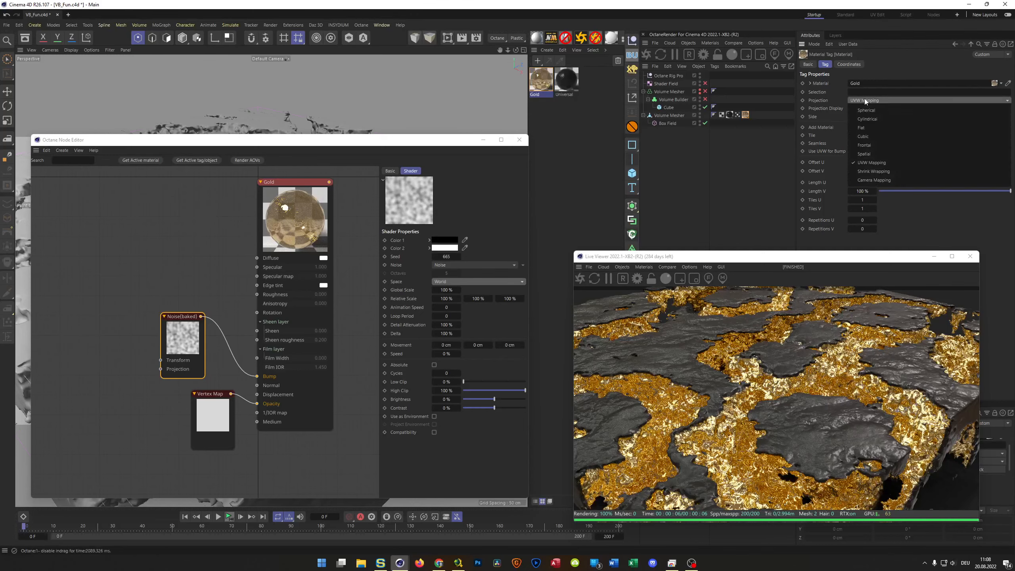
pyautogui.click(875, 135)
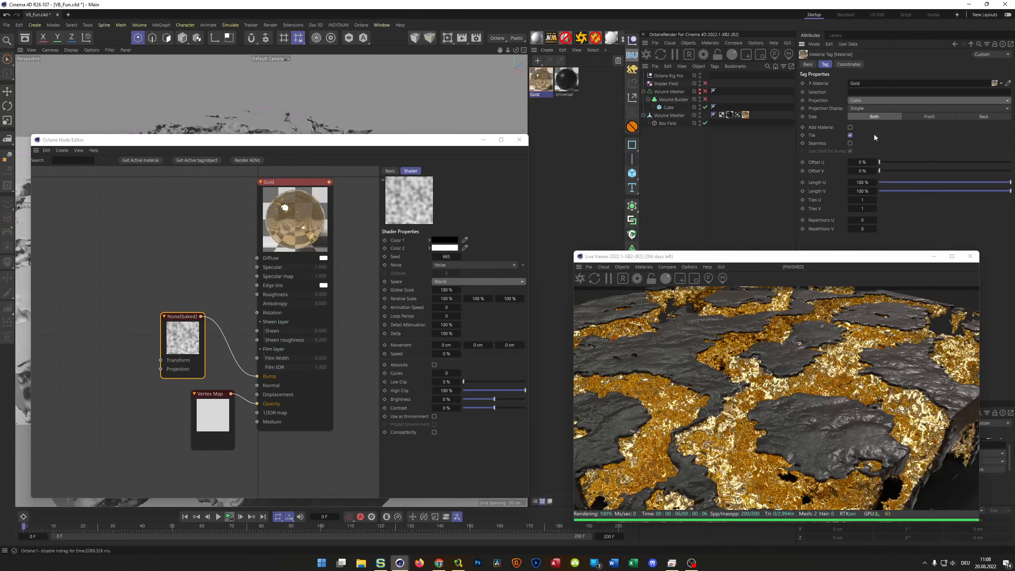
# Step: Set the Gold bump Noise shader's noise type to Dents and restart the Octane render on a close-up of the slab
pyautogui.click(451, 265)
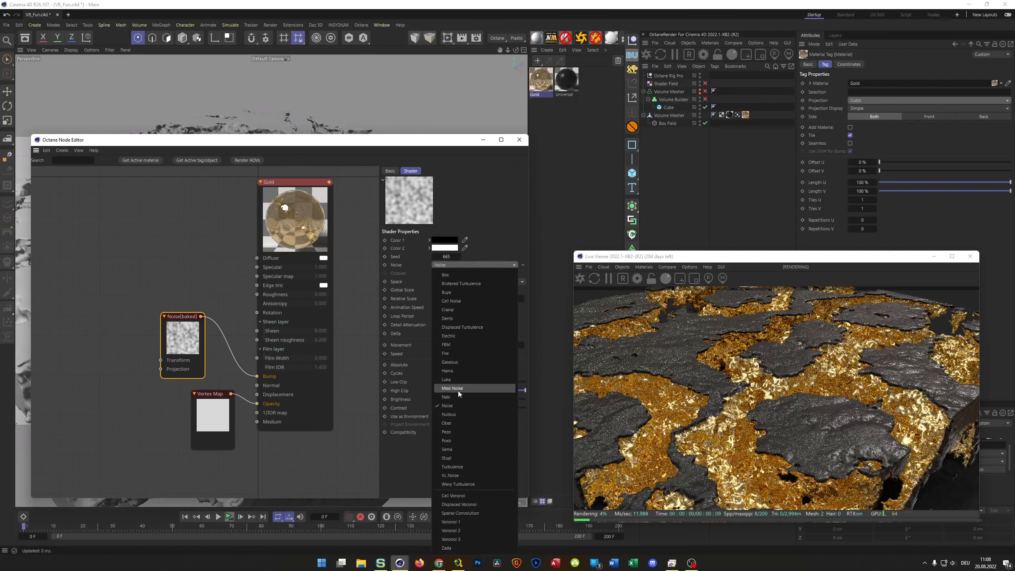
pyautogui.click(462, 319)
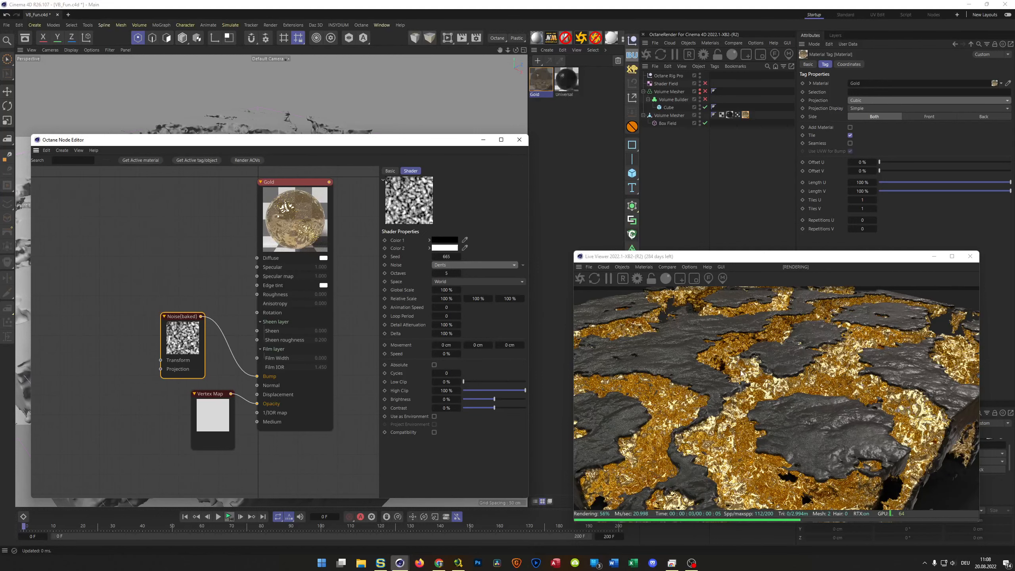
pyautogui.moveTo(398, 148); pyautogui.dragTo(379, 406)
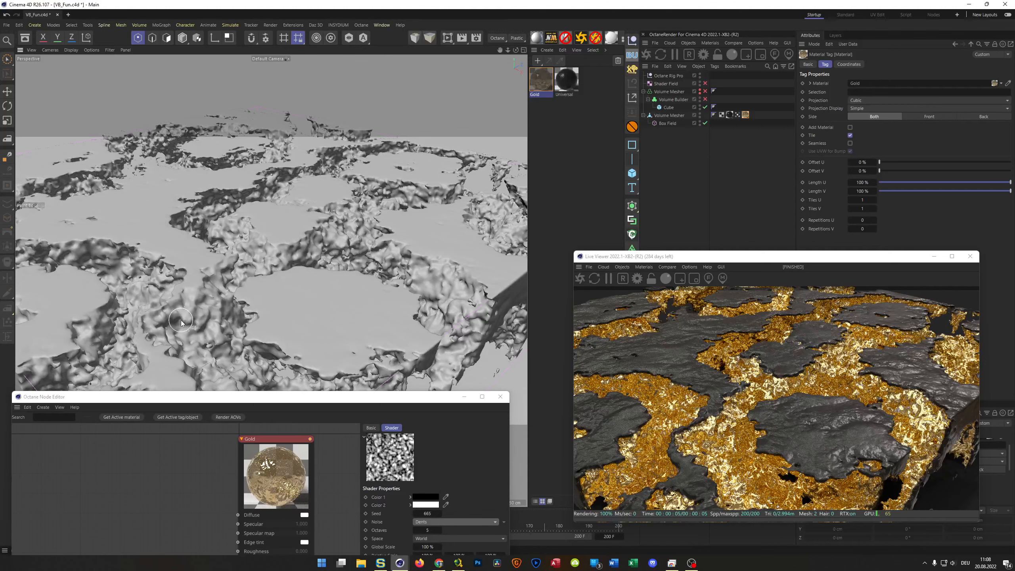
pyautogui.keyDown('alt'); pyautogui.moveTo(178, 315); pyautogui.dragTo(241, 306, button='right'); pyautogui.keyUp('alt')
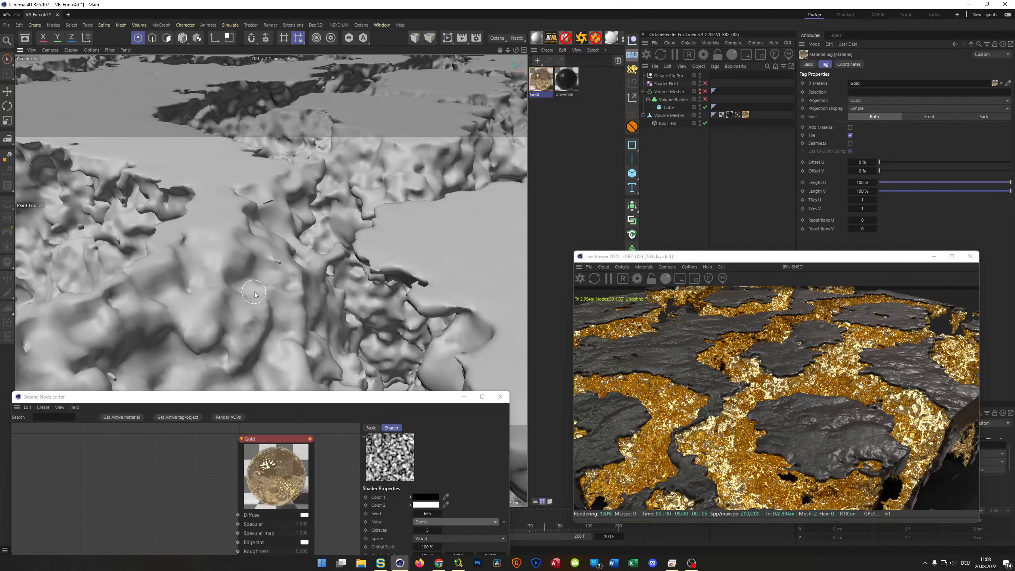
pyautogui.doubleClick(279, 400)
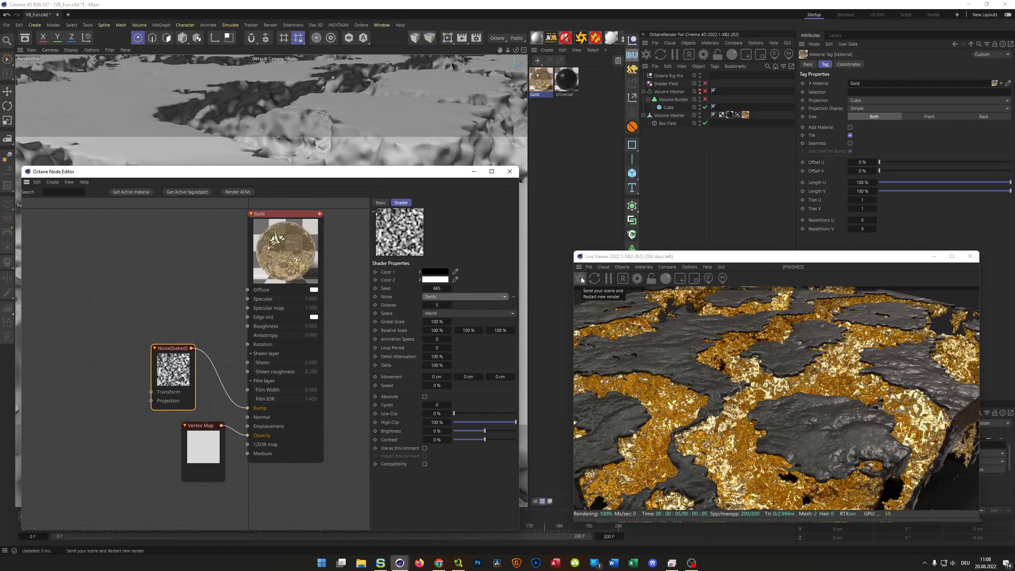
pyautogui.click(582, 278)
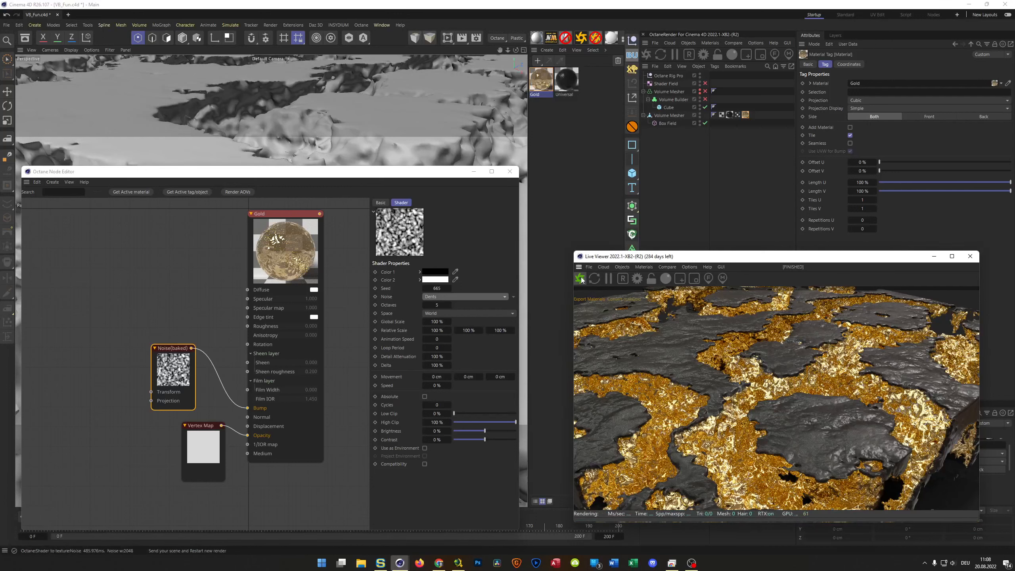
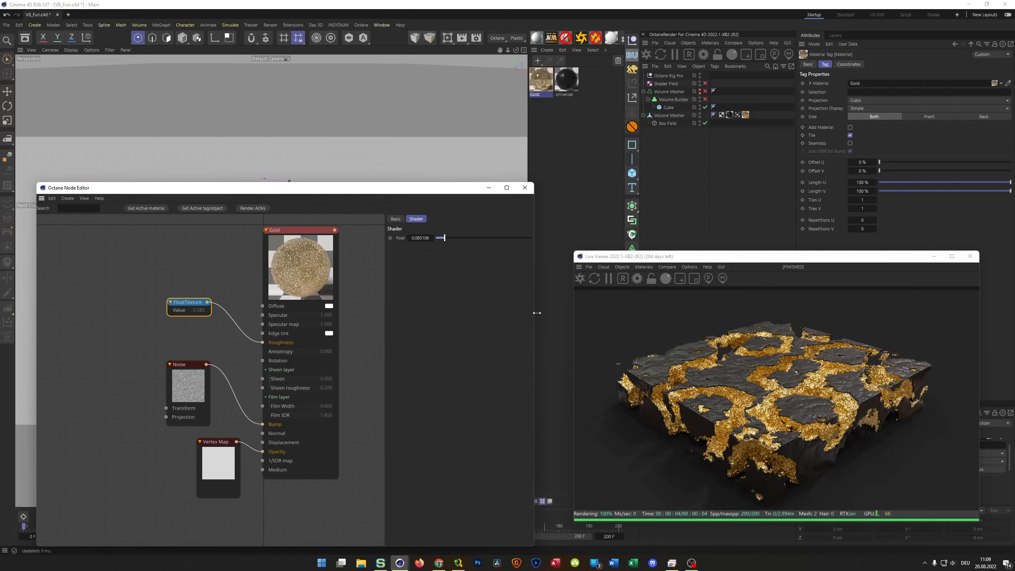
# Step: Close the Octane Node Editor, and enlarge and reposition the Live Viewer over the viewport
pyautogui.moveTo(377, 188); pyautogui.dragTo(362, 479)
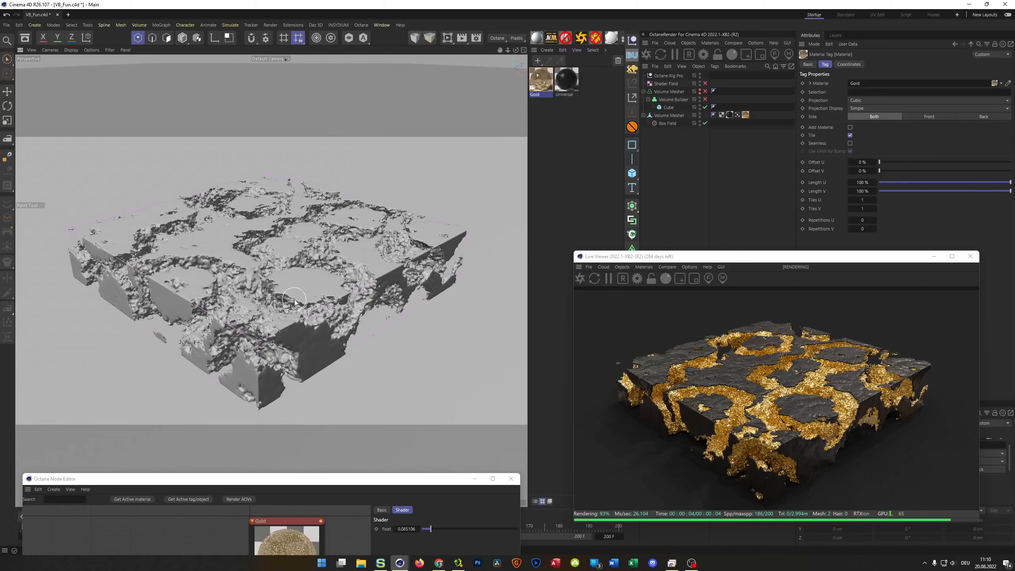
pyautogui.moveTo(771, 251); pyautogui.dragTo(772, 232)
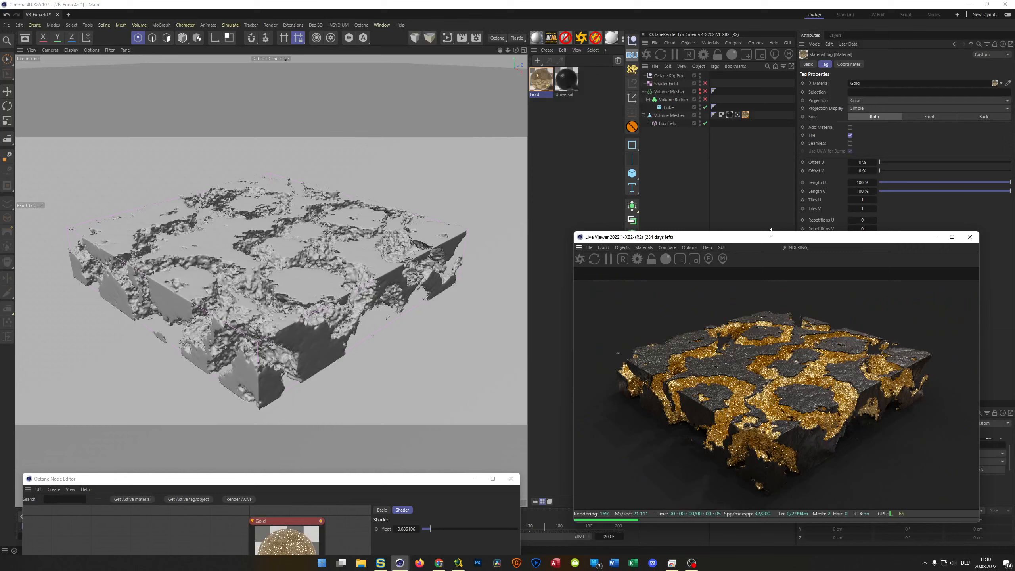
pyautogui.moveTo(336, 478); pyautogui.dragTo(352, 235)
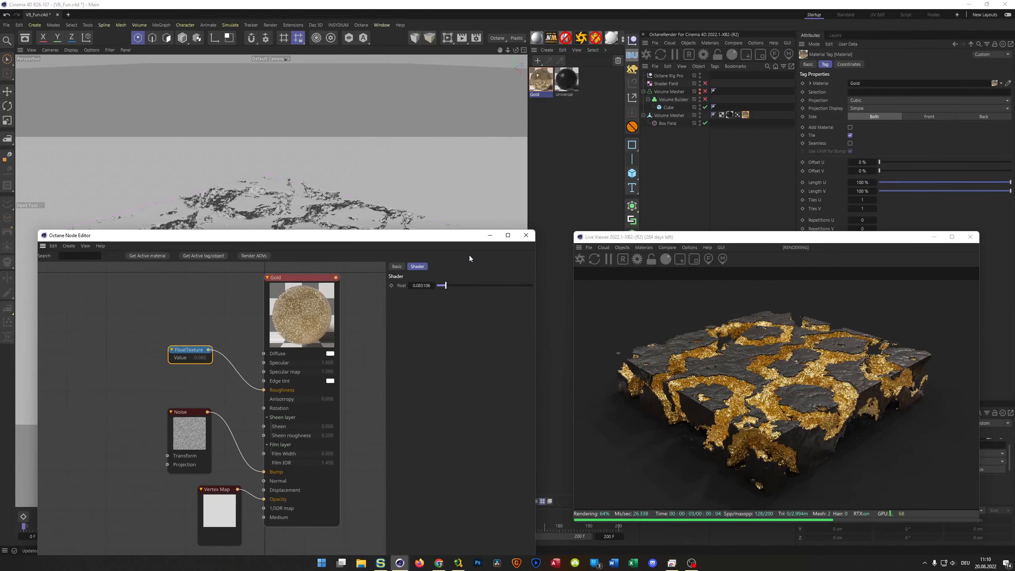
pyautogui.click(526, 235)
pyautogui.moveTo(661, 239); pyautogui.dragTo(242, 194)
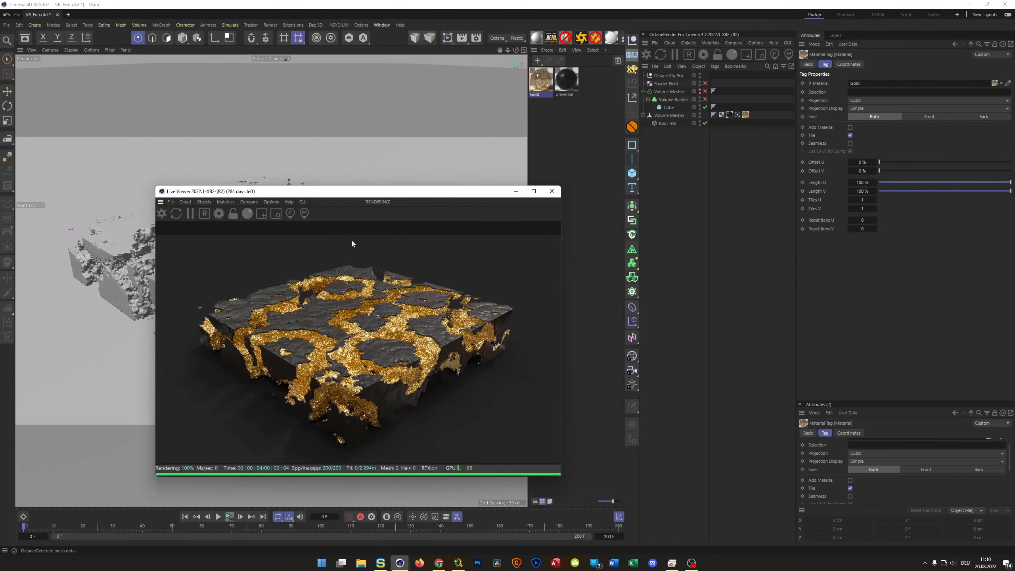
# Step: Add a camera from the current view and make it the active scene camera, with the Live Viewer closed
pyautogui.click(633, 371)
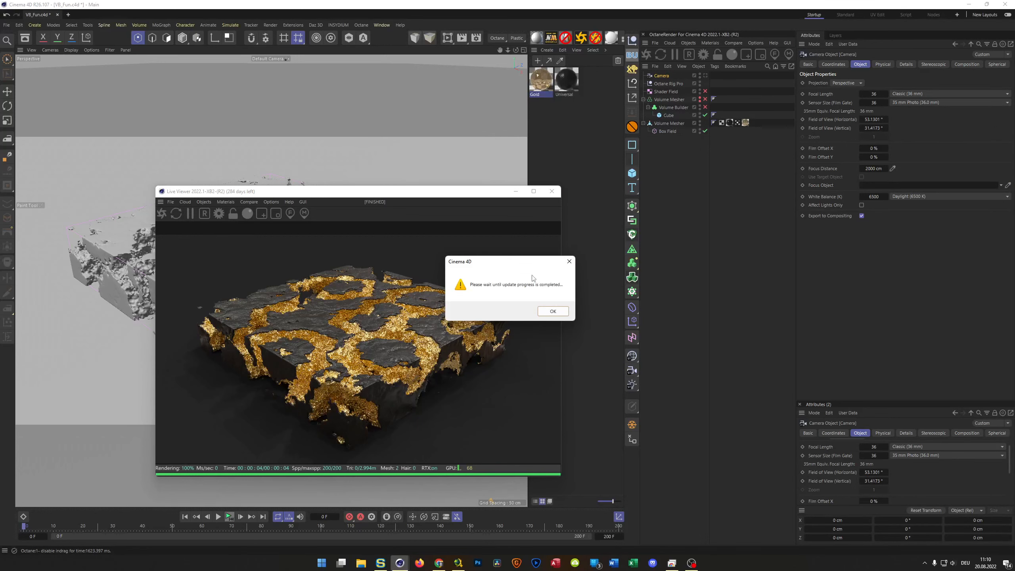
pyautogui.click(553, 312)
pyautogui.click(552, 191)
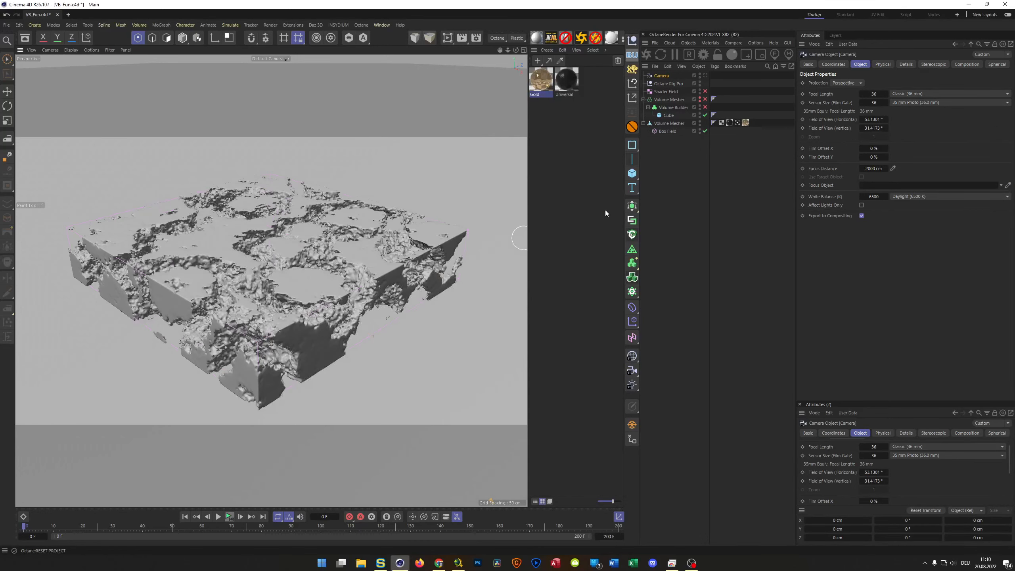
pyautogui.click(706, 75)
# Step: Add an Octane camera tag to the camera and open its Thinlens depth of field settings
pyautogui.rightClick(663, 76)
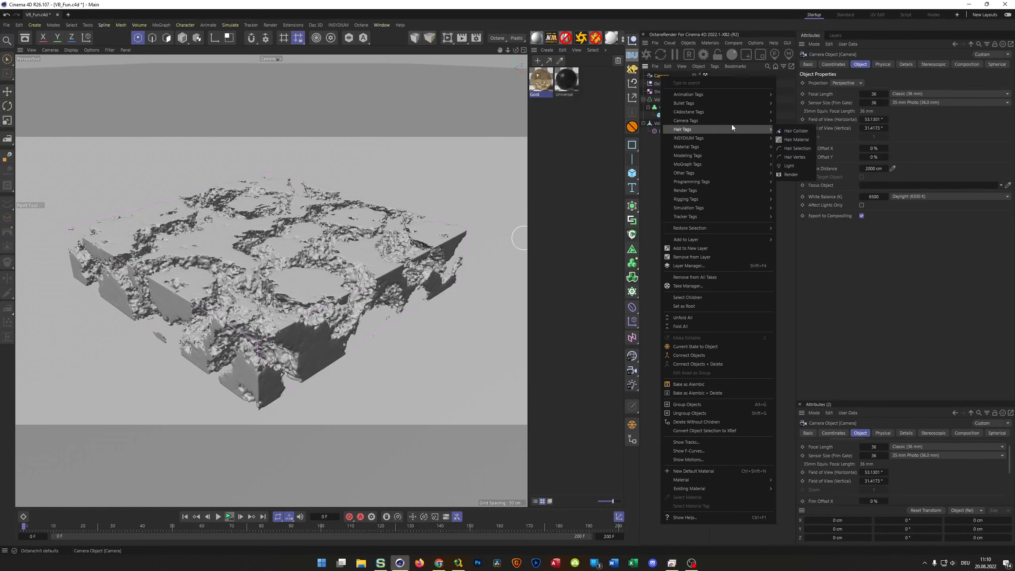
pyautogui.moveTo(737, 112)
pyautogui.click(802, 148)
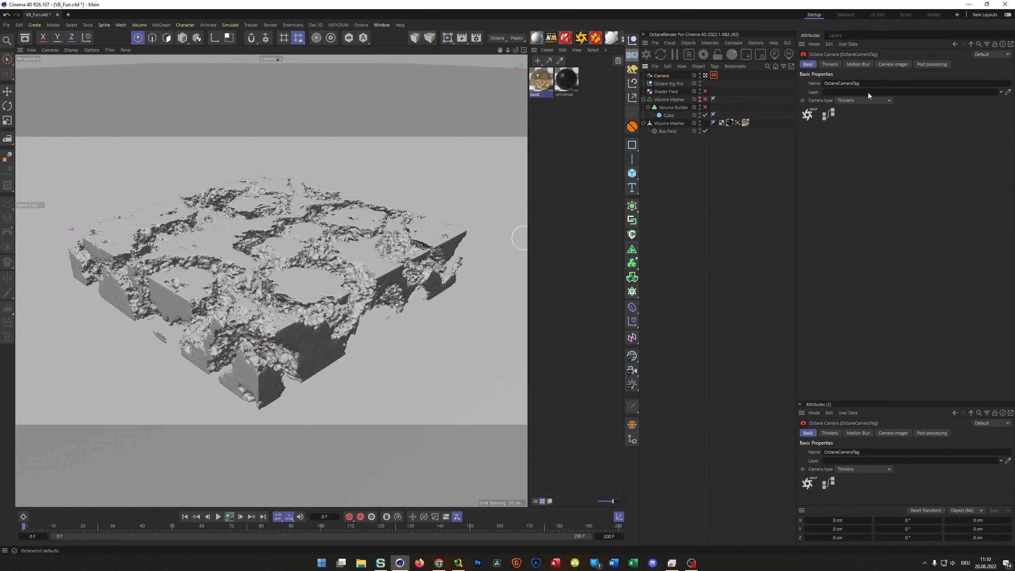
pyautogui.click(828, 64)
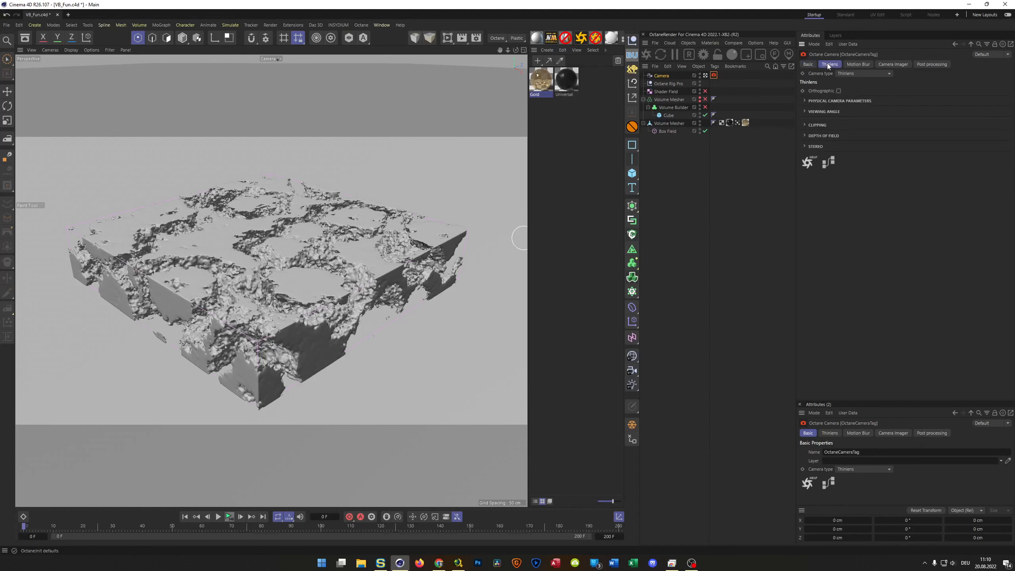
pyautogui.click(808, 138)
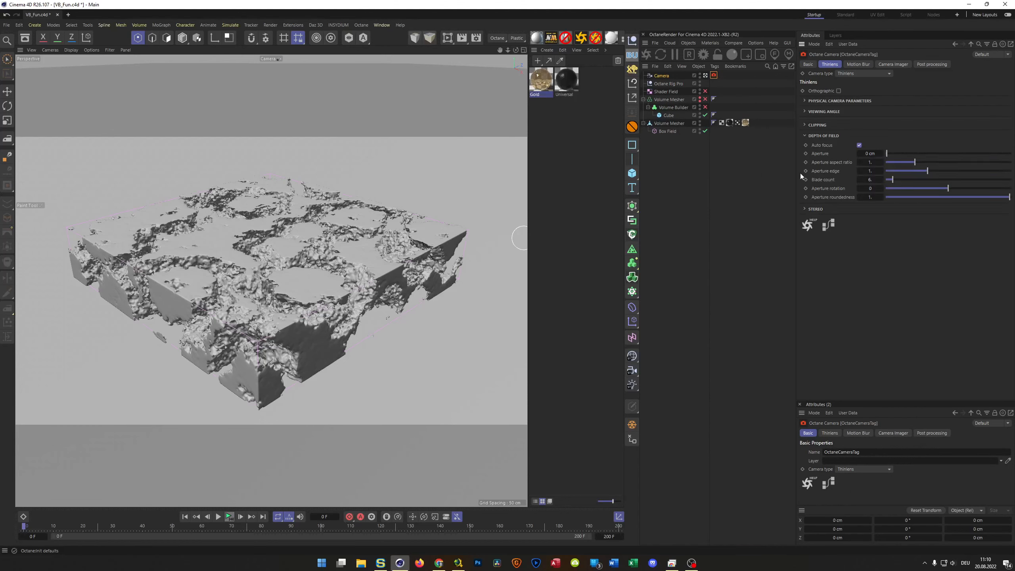
# Step: Restart the Octane render in the Live Viewer and pick the focus point on the slab's top near its centre
pyautogui.click(648, 57)
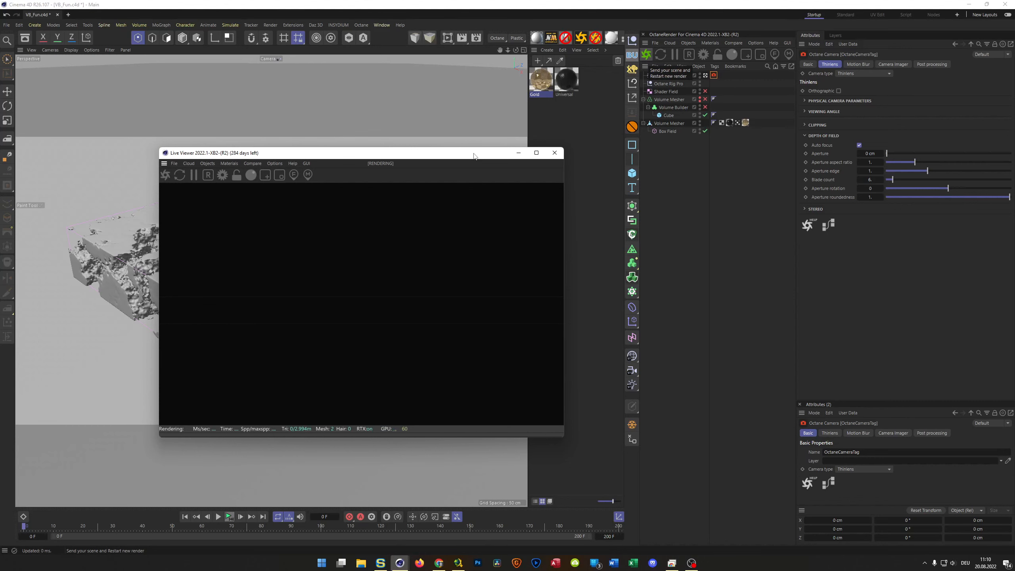
pyautogui.moveTo(474, 156)
pyautogui.mouseDown()
pyautogui.moveTo(582, 179)
pyautogui.moveTo(701, 227)
pyautogui.mouseUp()
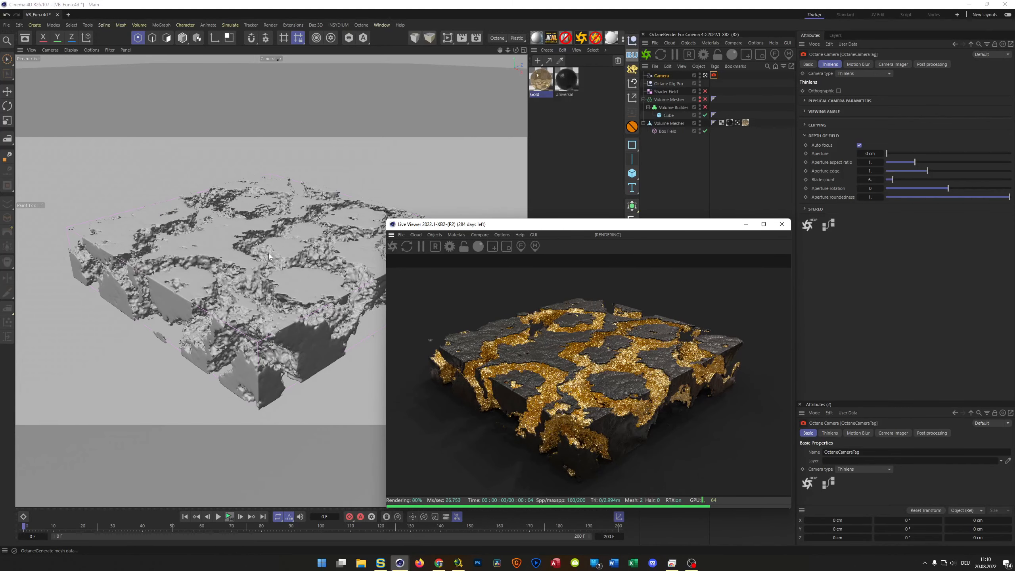
pyautogui.click(521, 247)
pyautogui.click(589, 358)
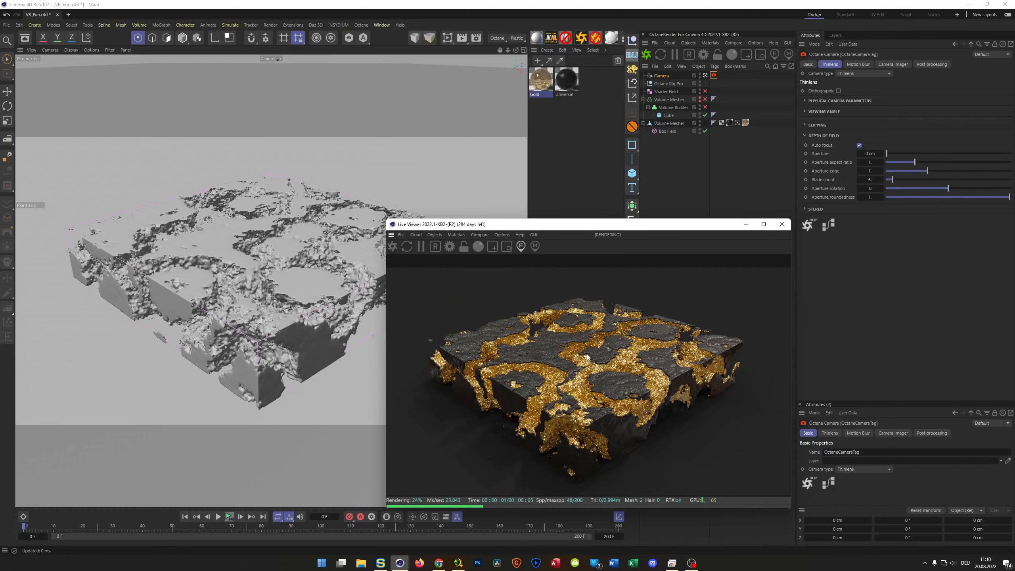
# Step: Set the Octane camera tag's depth of field aperture to 5 cm
pyautogui.click(876, 155)
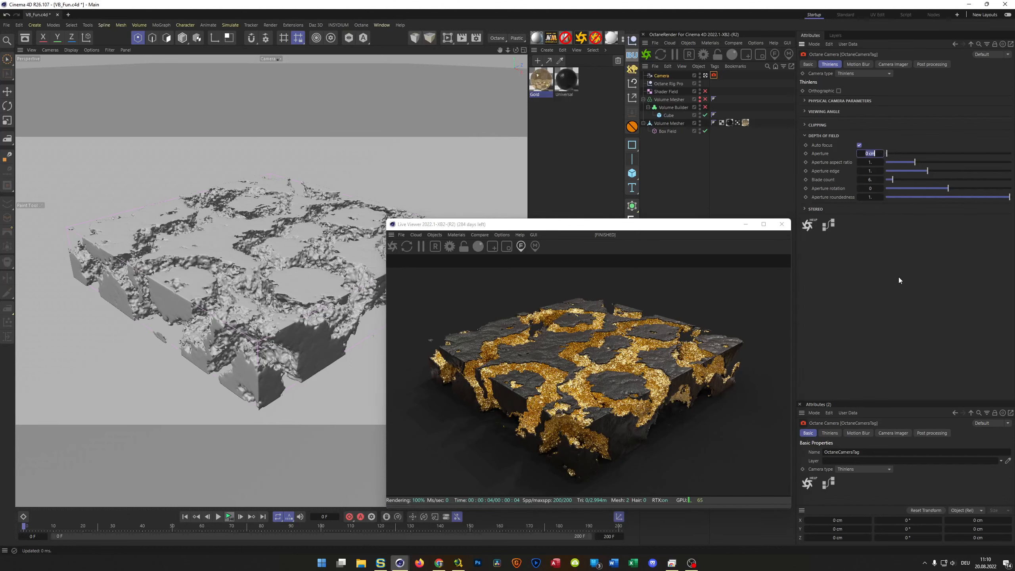
pyautogui.write('5')
pyautogui.press('Return')
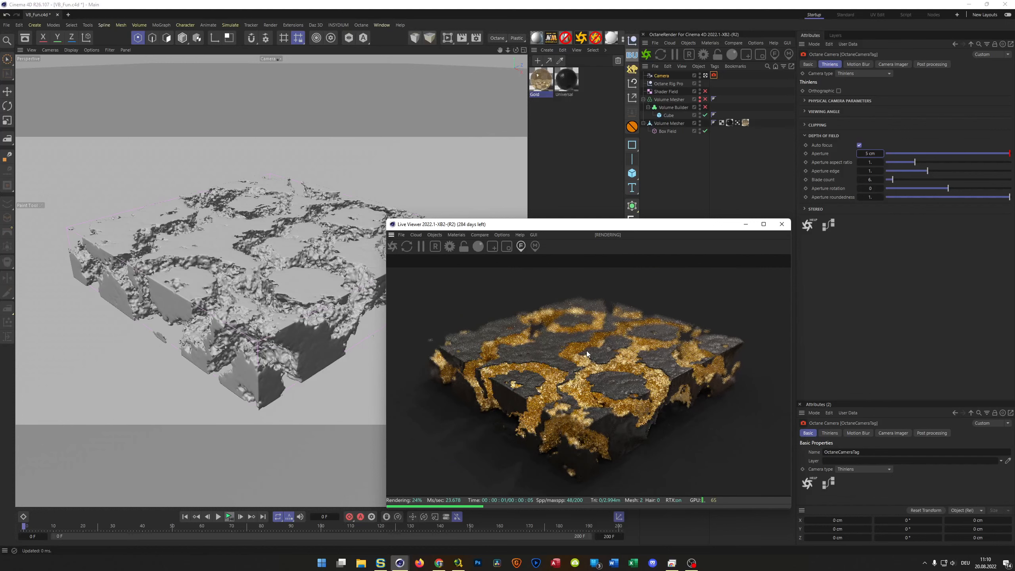
# Step: Turn off auto focus and pick focus points on the slab's top, ending on the gold-ringed dark patch near the front
pyautogui.click(860, 145)
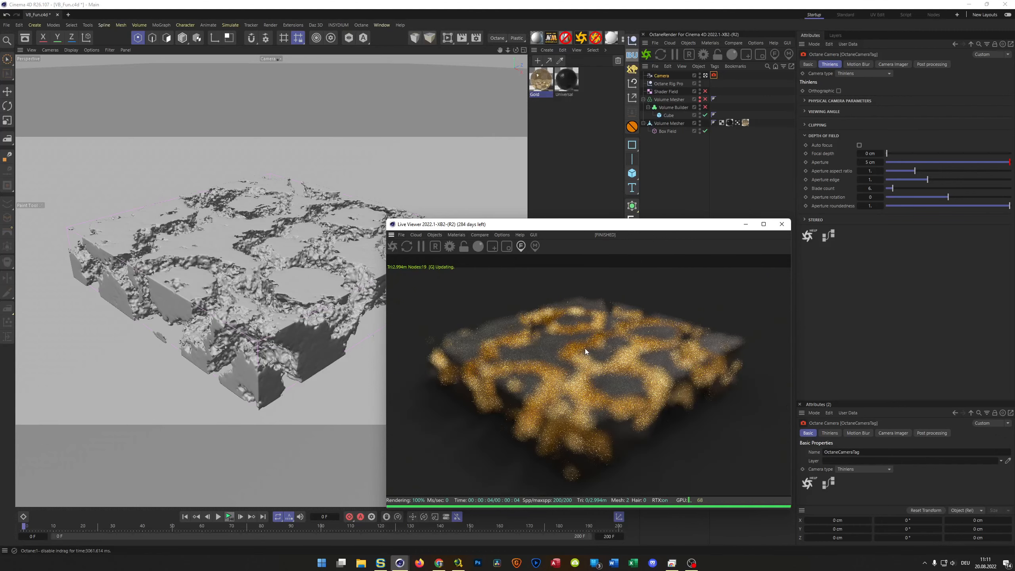
pyautogui.click(585, 348)
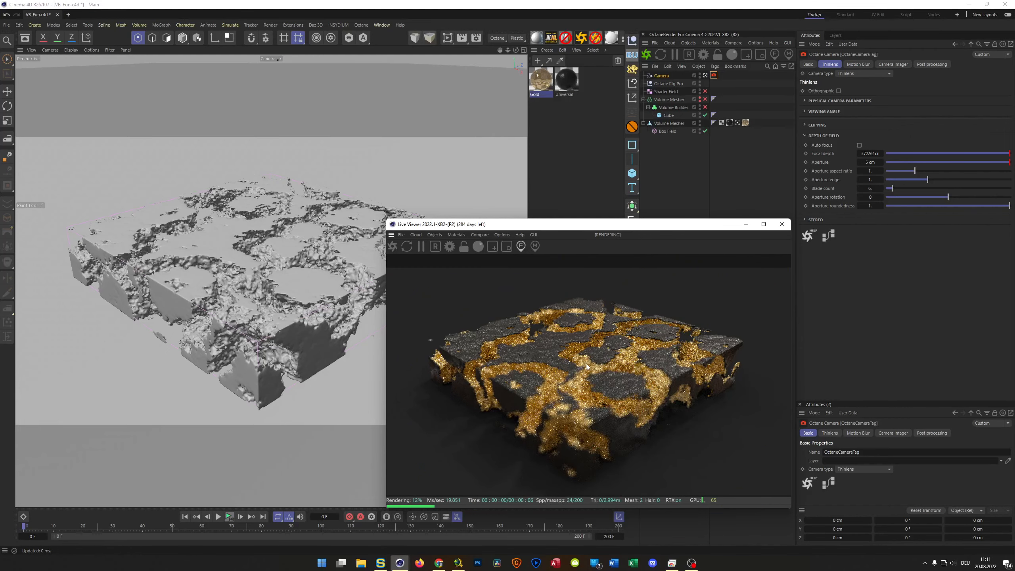
pyautogui.click(638, 384)
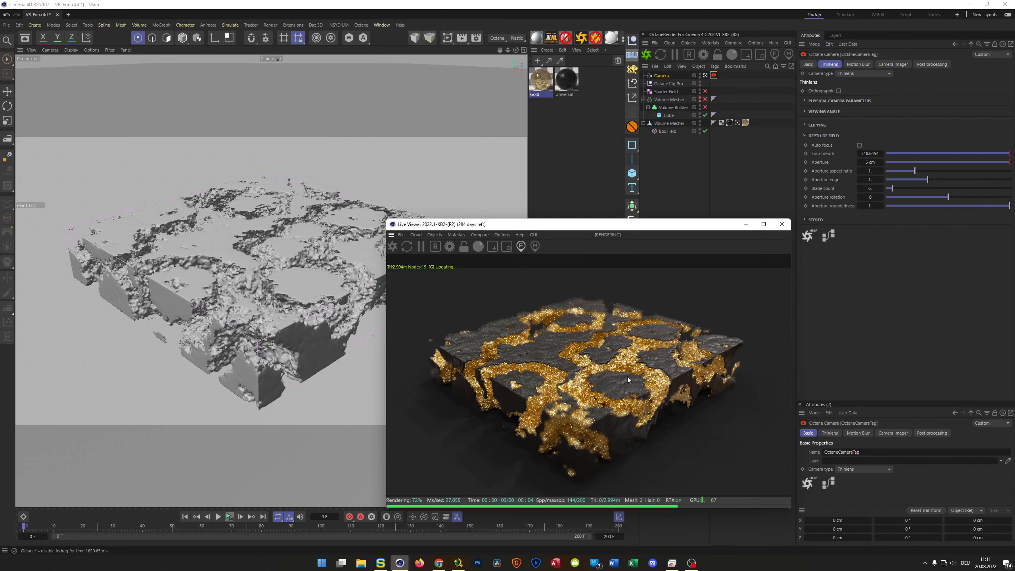
# Step: Reduce the camera tag's aperture to 3 cm
pyautogui.doubleClick(864, 162)
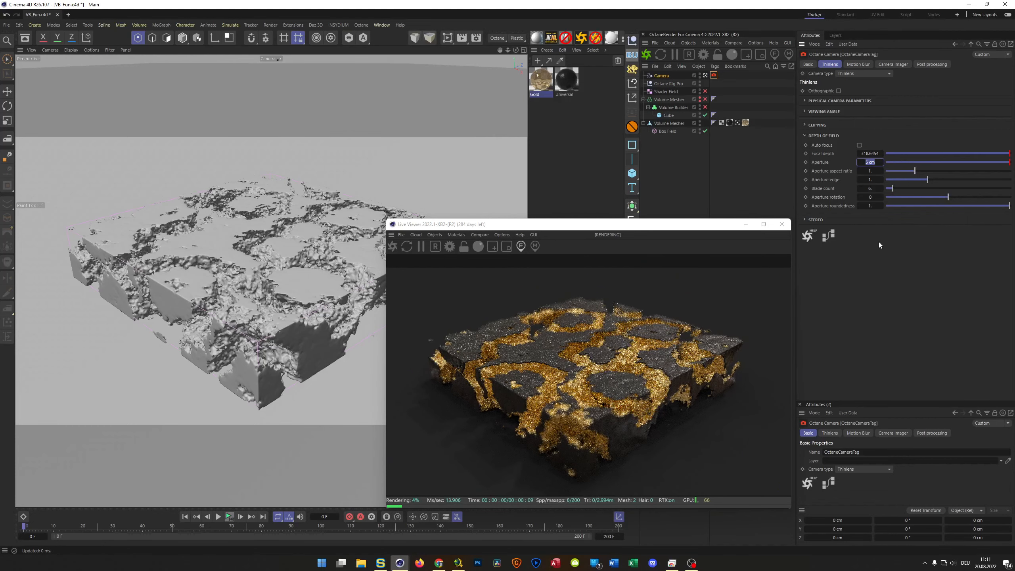
pyautogui.write('3')
pyautogui.press('Return')
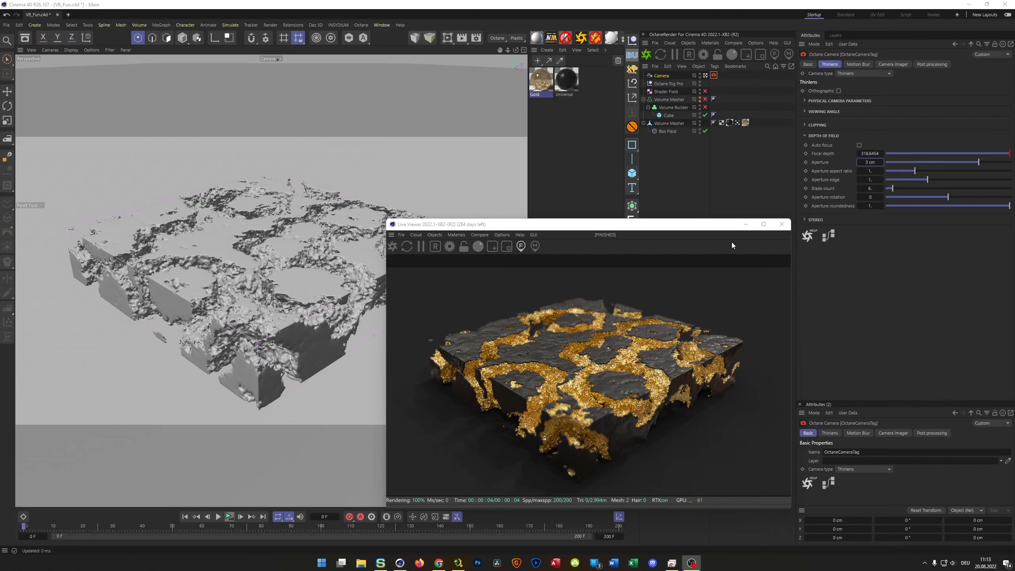
# Step: Try to pick the camera's focus distance at the slab's far edge in the viewport, closing and restarting the Live Viewer around it
pyautogui.moveTo(715, 226)
pyautogui.mouseDown()
pyautogui.moveTo(759, 205)
pyautogui.moveTo(733, 219)
pyautogui.mouseUp()
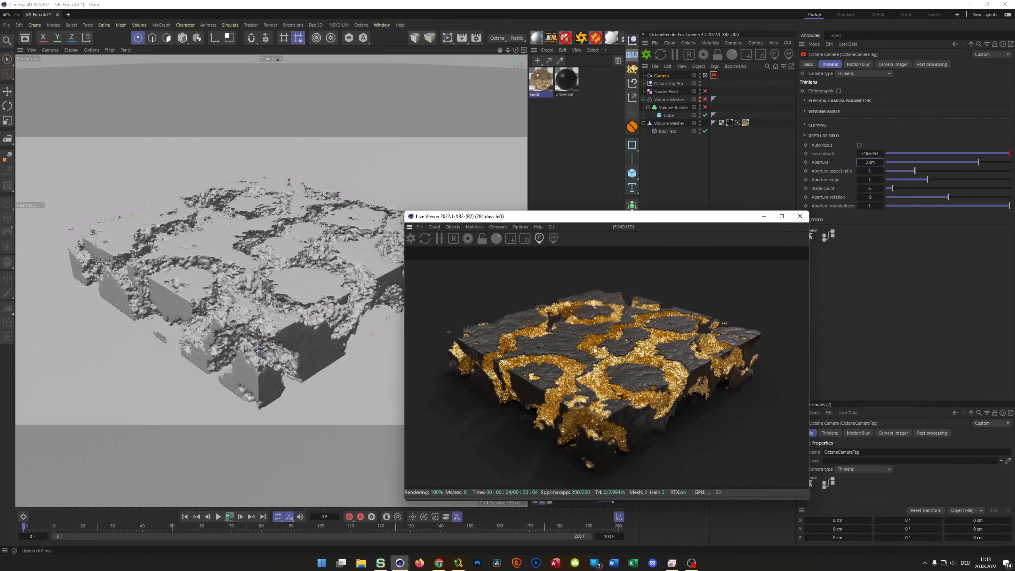
pyautogui.click(801, 216)
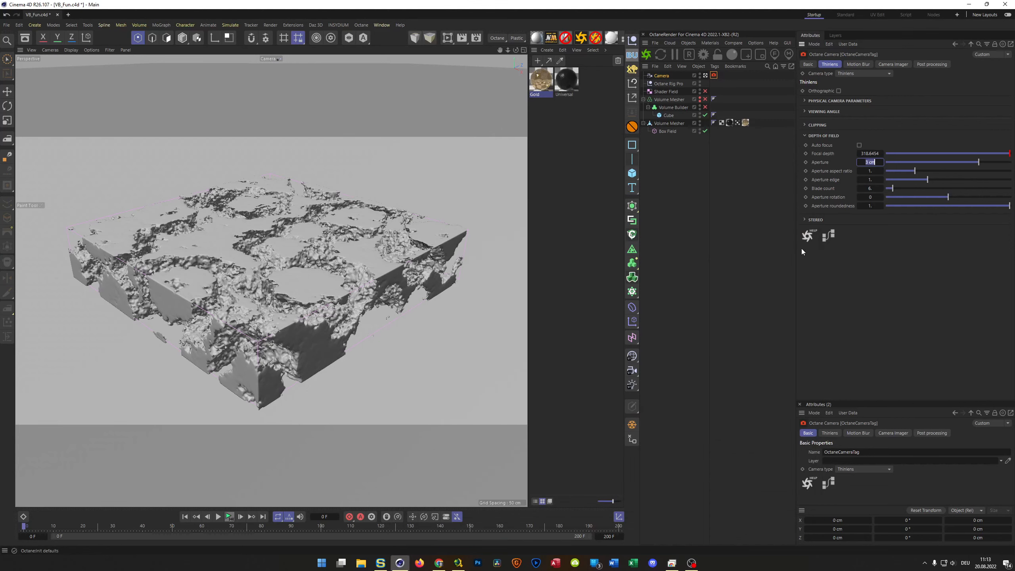
pyautogui.click(659, 76)
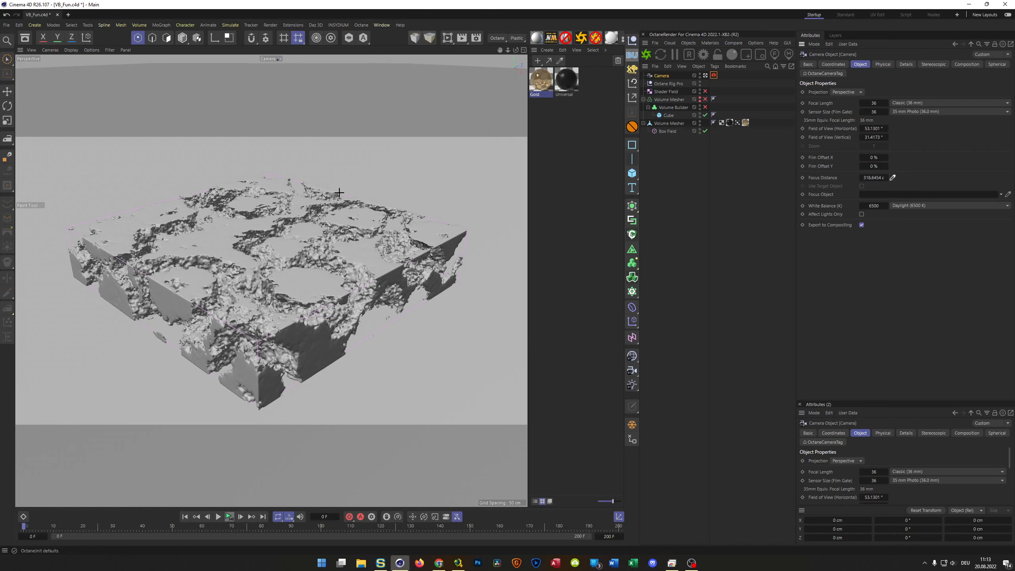
pyautogui.click(254, 178)
pyautogui.click(646, 54)
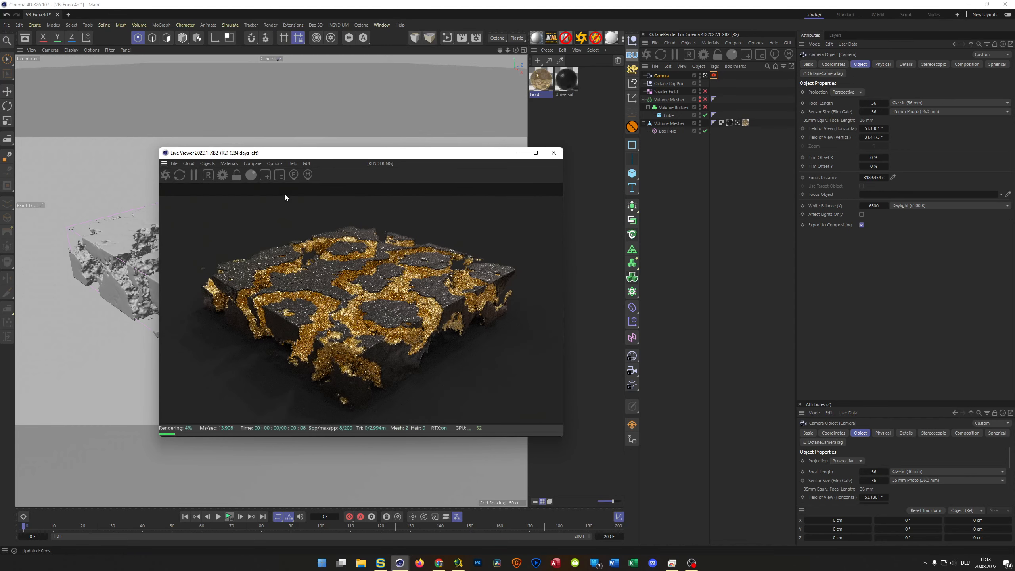
pyautogui.moveTo(364, 156); pyautogui.dragTo(572, 221)
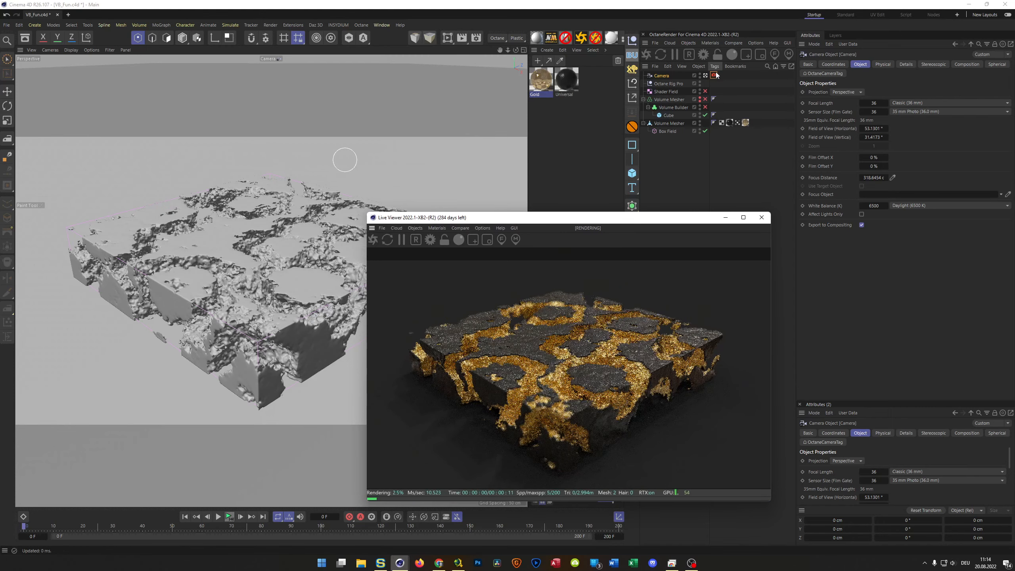
# Step: Set the Octane camera tag's aperture to 10 cm and pick the focus point on the slab's front corner
pyautogui.click(825, 74)
pyautogui.doubleClick(870, 162)
pyautogui.write('10')
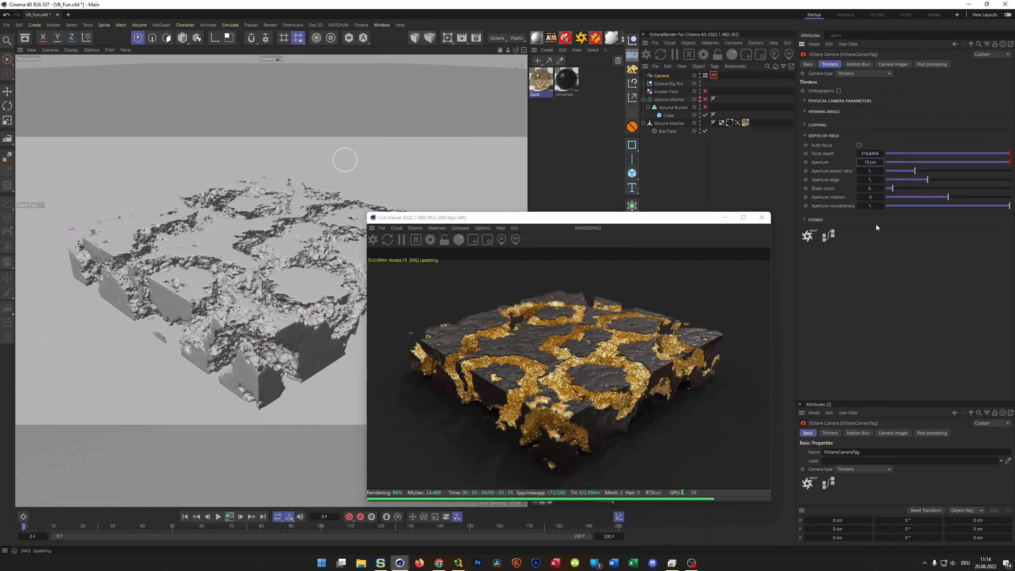
pyautogui.press('Return')
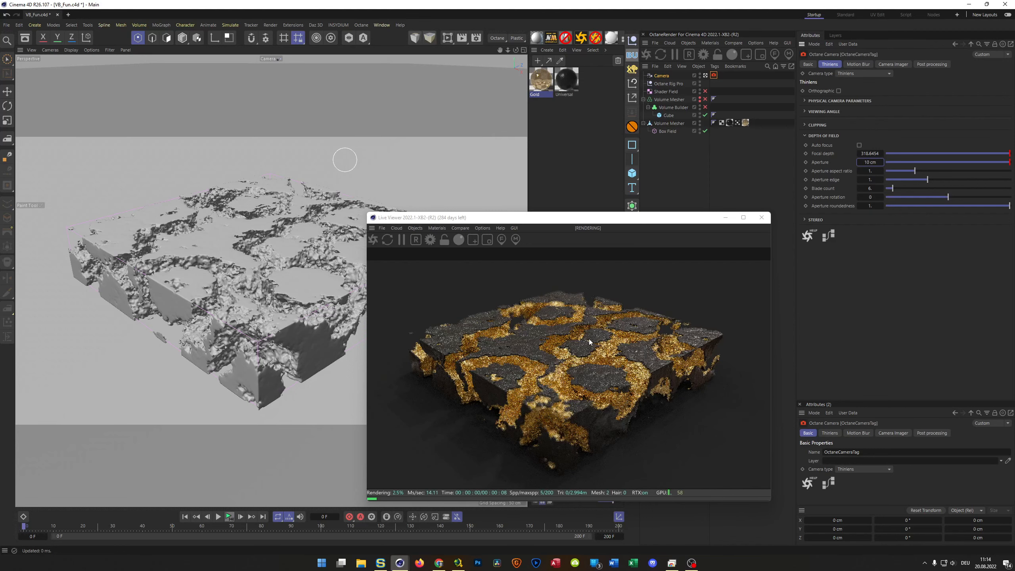
pyautogui.click(373, 239)
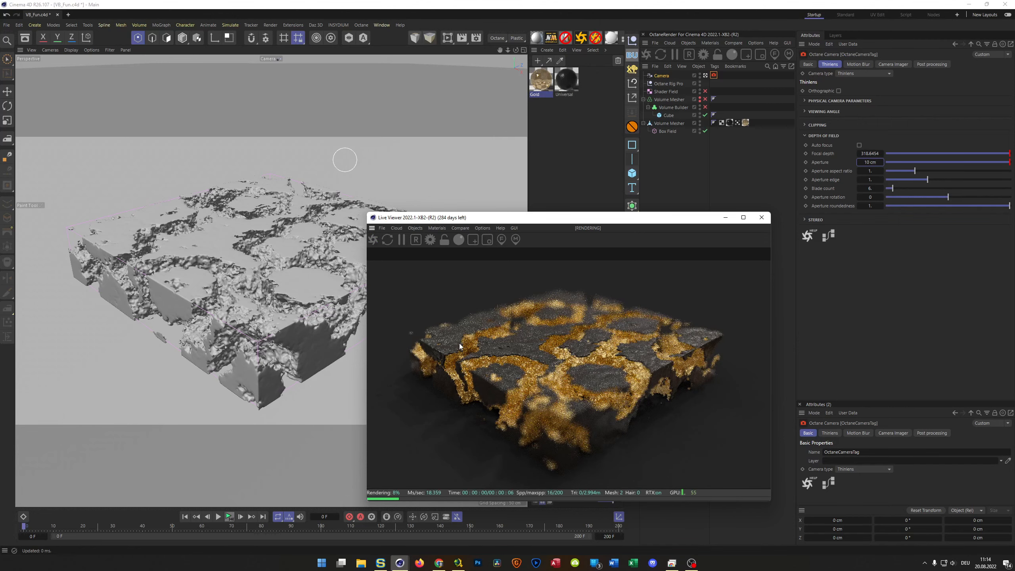
pyautogui.click(572, 417)
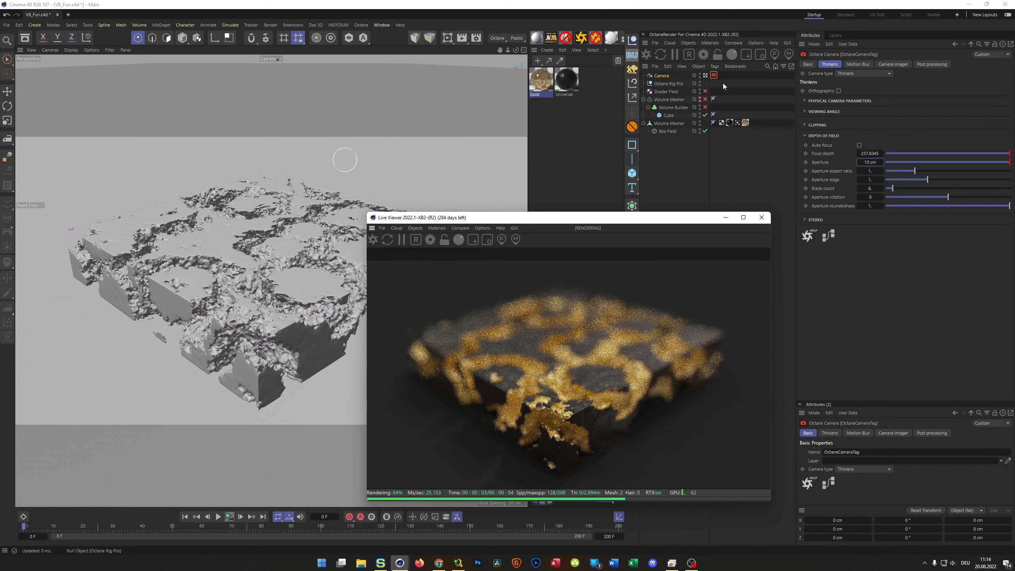
# Step: Move the camera's focus to the slab's far corner, using the focus picker on the Live Viewer render
pyautogui.click(662, 79)
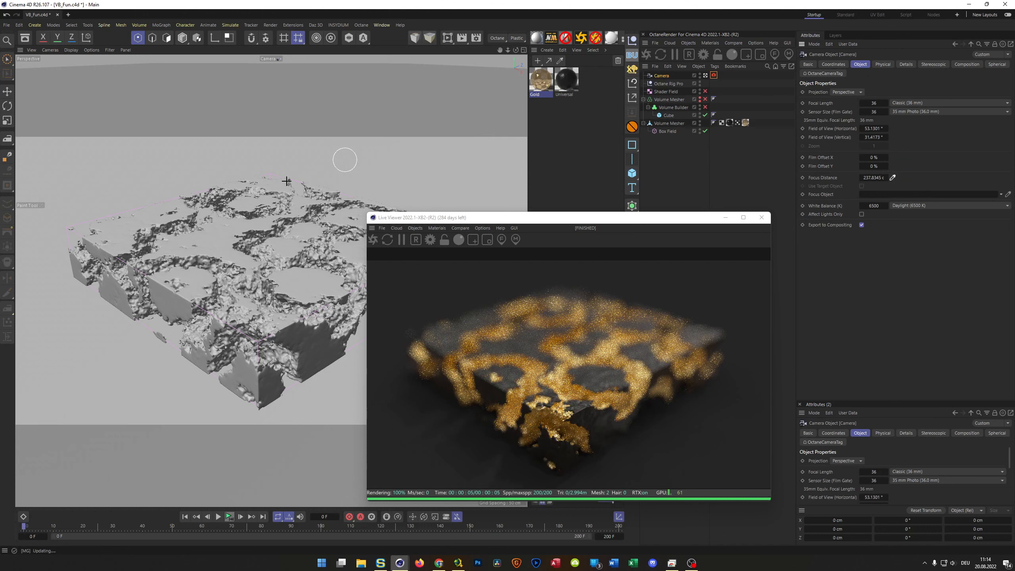
pyautogui.click(254, 177)
pyautogui.click(862, 225)
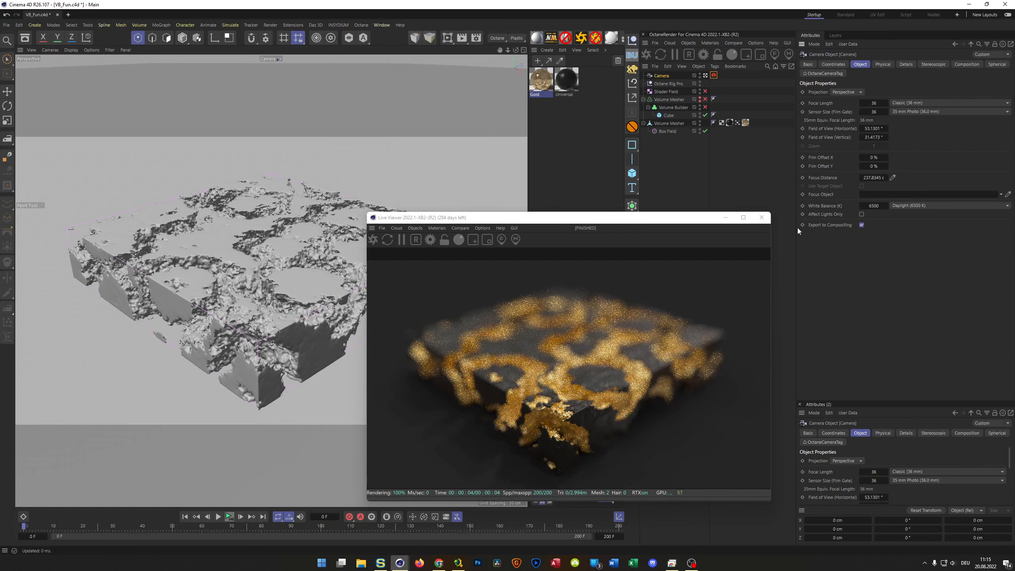
pyautogui.click(502, 240)
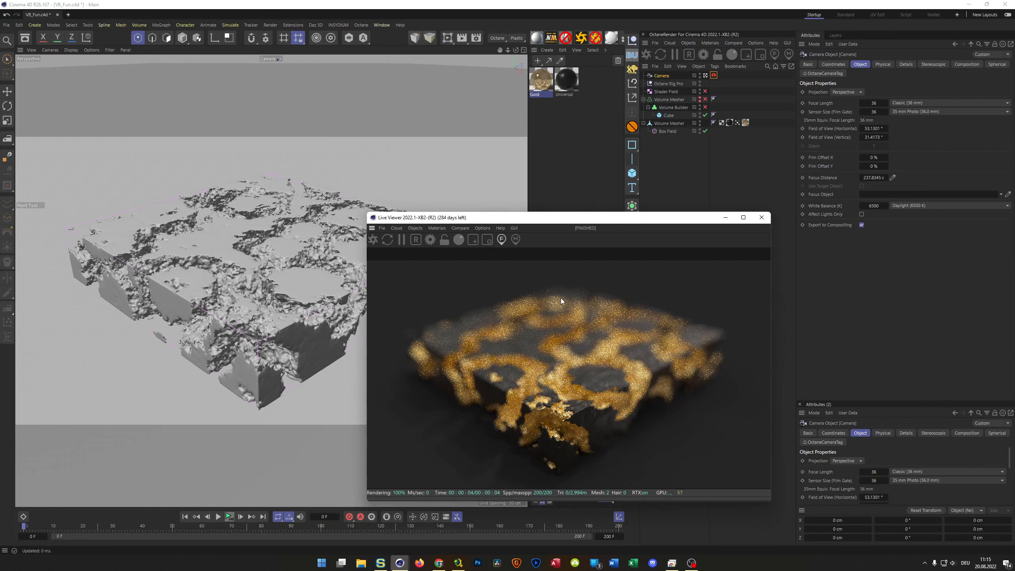
pyautogui.click(561, 299)
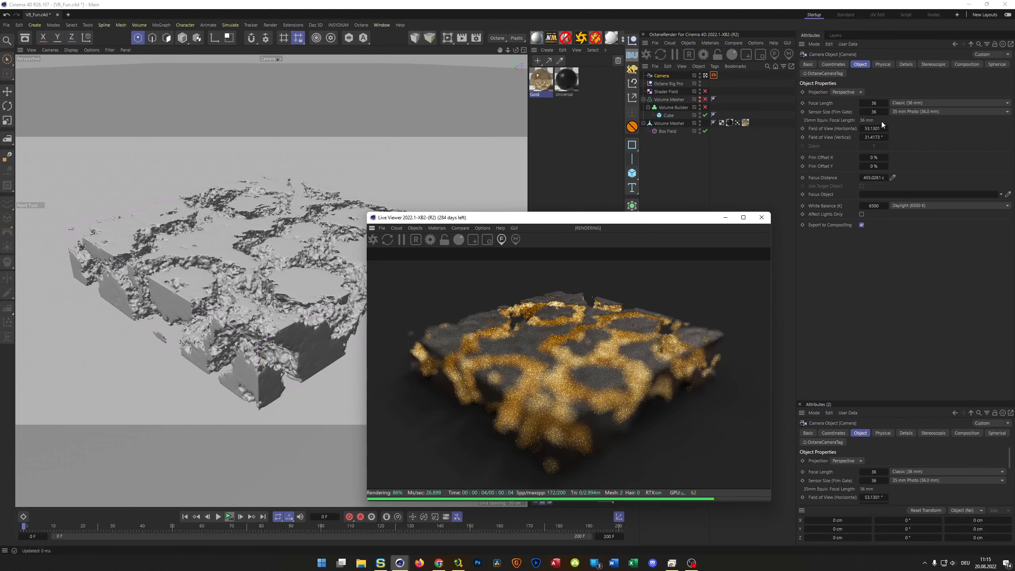
# Step: Set the Octane camera tag's aperture back to 3 cm and close the Live Viewer
pyautogui.click(714, 75)
pyautogui.doubleClick(870, 162)
pyautogui.write('3')
pyautogui.press('Return')
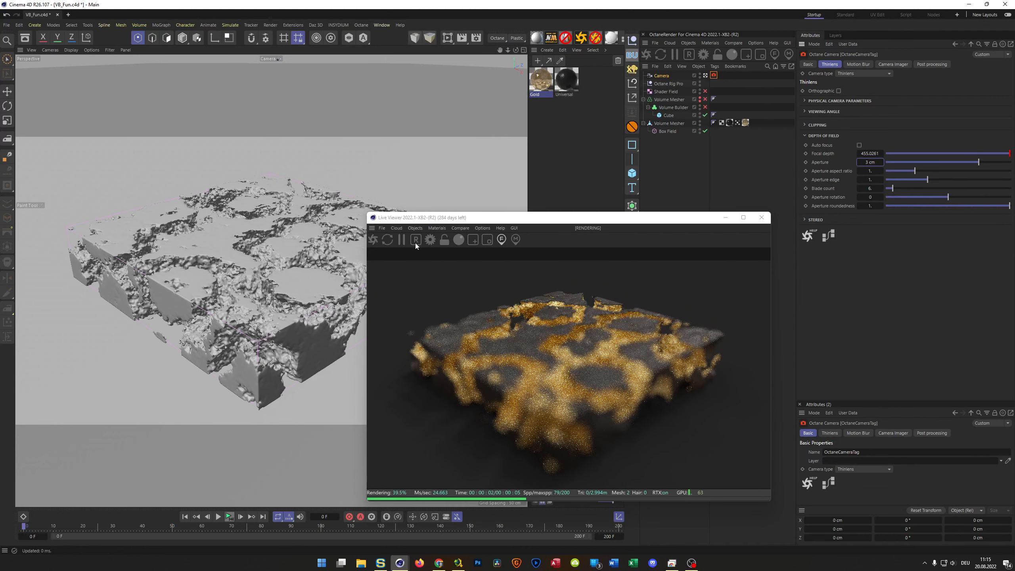
pyautogui.click(761, 217)
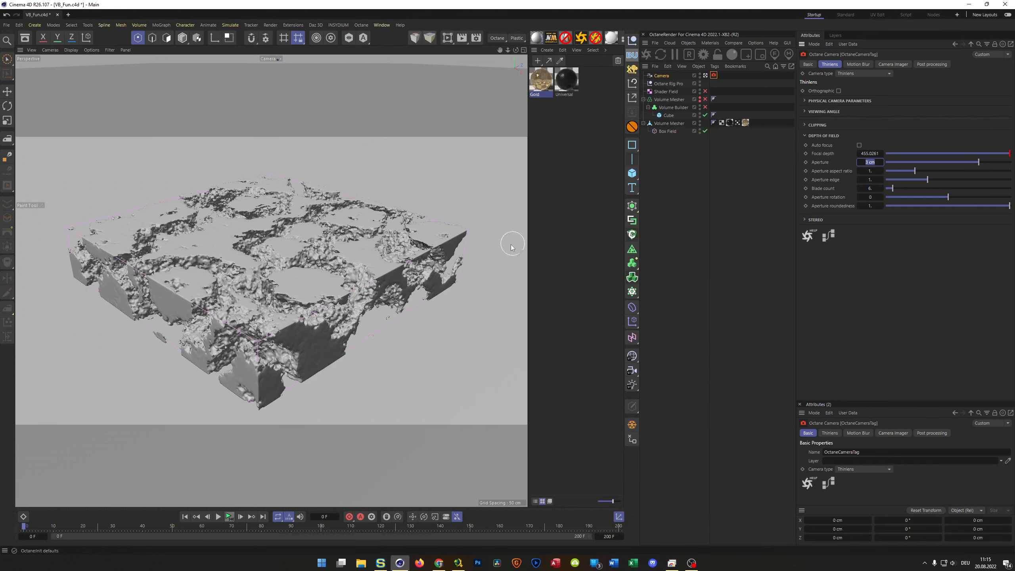
# Step: Delete the Octane Rig Pro from the scene together with the Gold and Universal materials
pyautogui.click(597, 40)
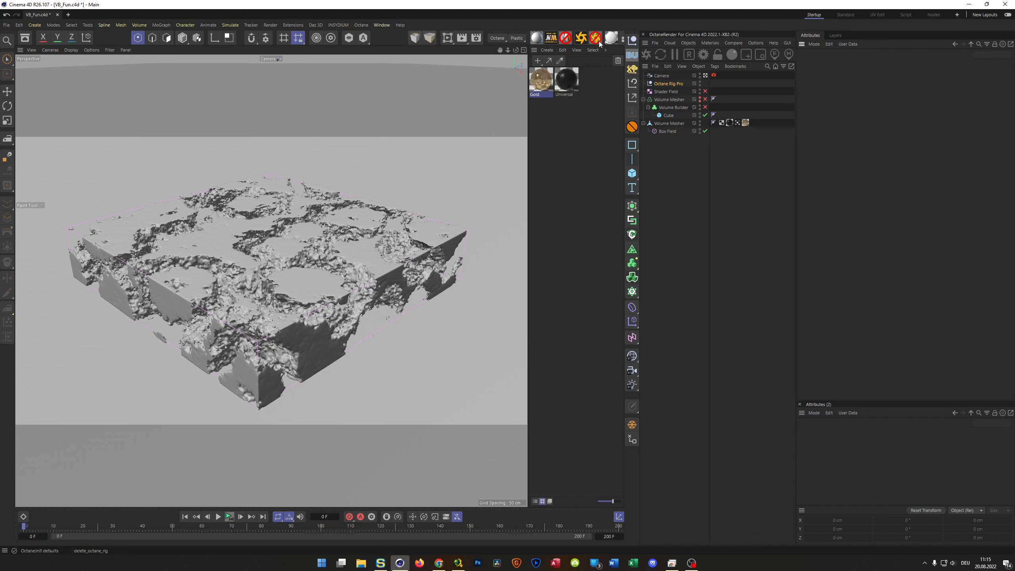
pyautogui.click(668, 84)
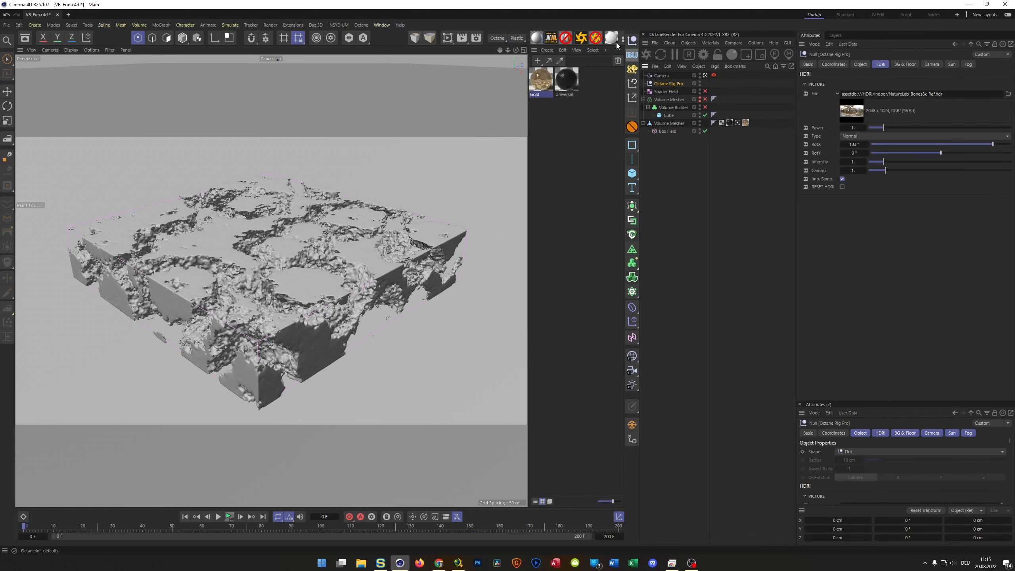
pyautogui.click(597, 38)
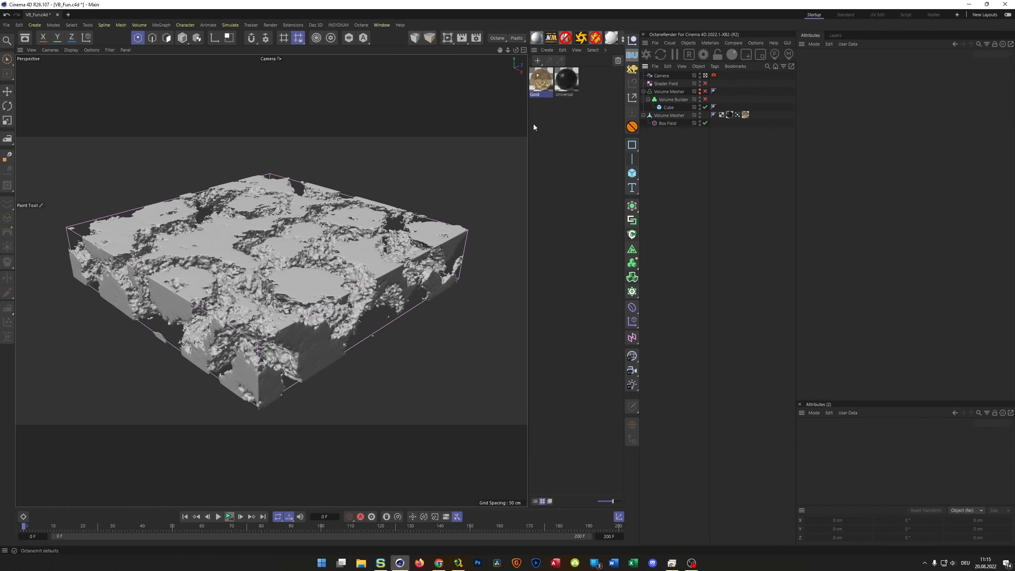
pyautogui.moveTo(534, 127); pyautogui.dragTo(586, 99)
pyautogui.press('Delete')
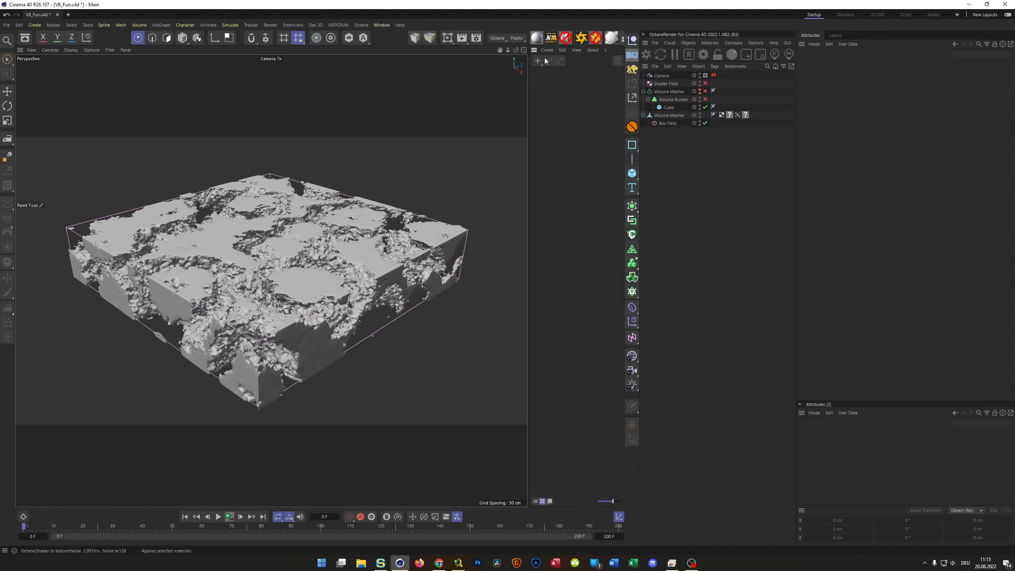
# Step: Create a PR GGX material, darken its color to a value of 10%, and open its Reflectance channel
pyautogui.click(537, 37)
pyautogui.doubleClick(539, 85)
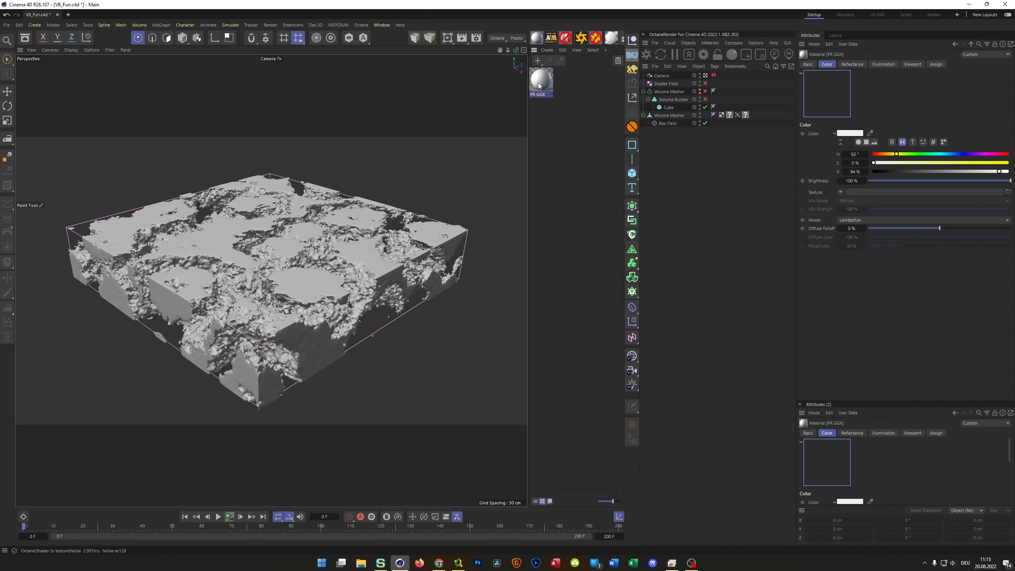
pyautogui.moveTo(569, 84); pyautogui.dragTo(439, 131)
pyautogui.moveTo(541, 187); pyautogui.dragTo(559, 188)
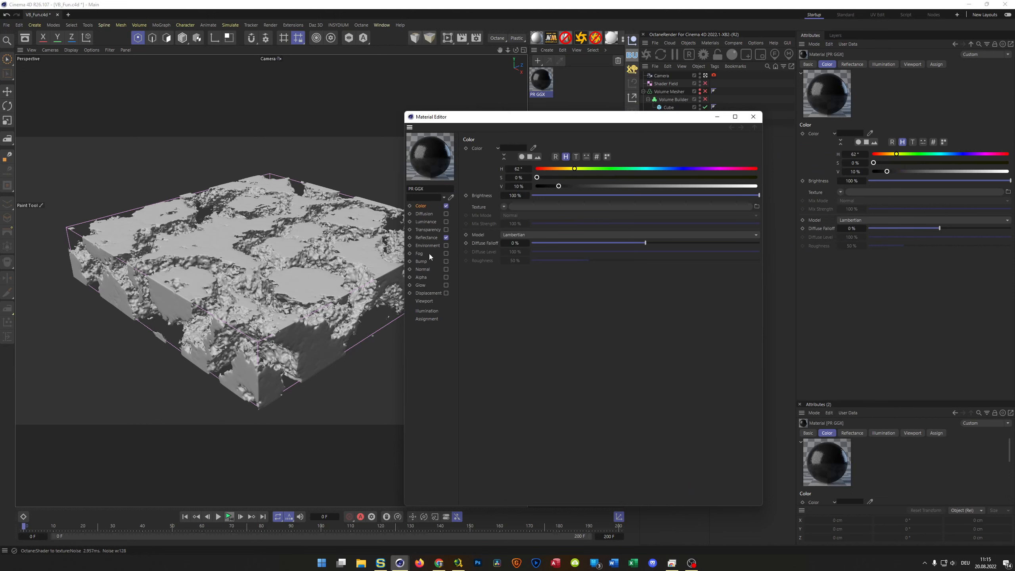
pyautogui.click(430, 239)
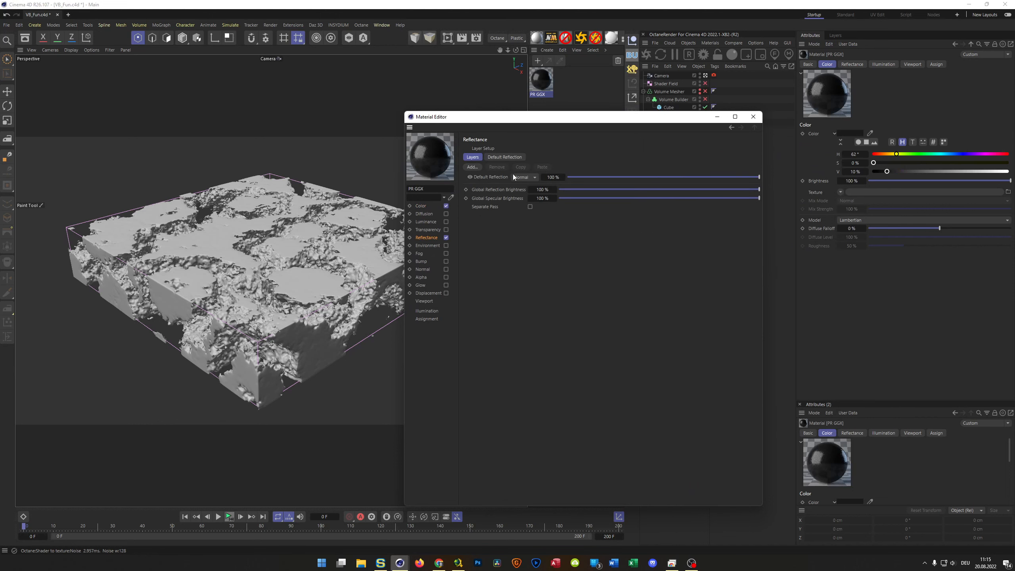
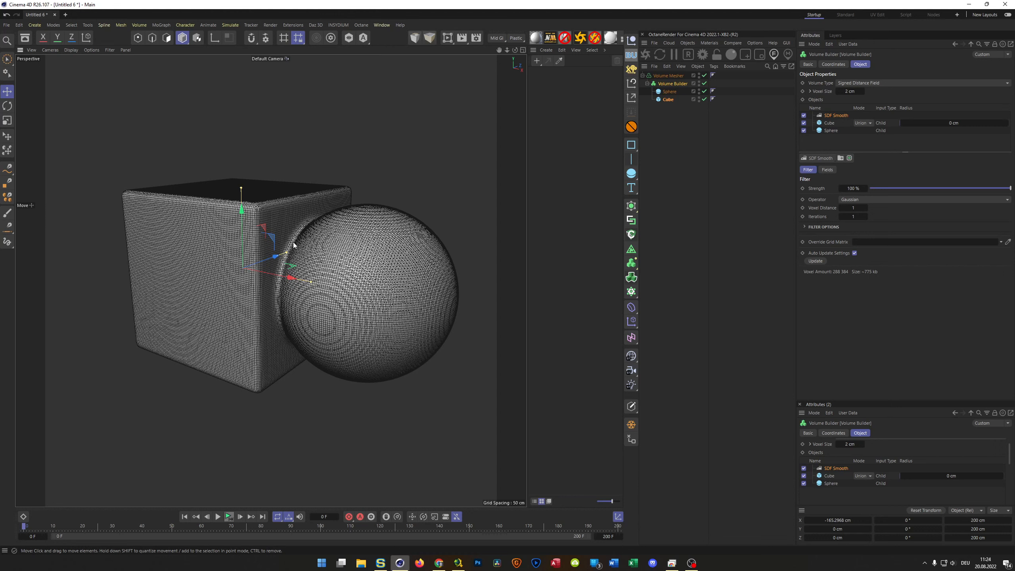
# Step: Bake the Volume Mesher of the cube and sphere into a separate polygon object and disable the original generator
pyautogui.keyDown('alt'); pyautogui.moveTo(302, 228); pyautogui.dragTo(294, 223); pyautogui.keyUp('alt')
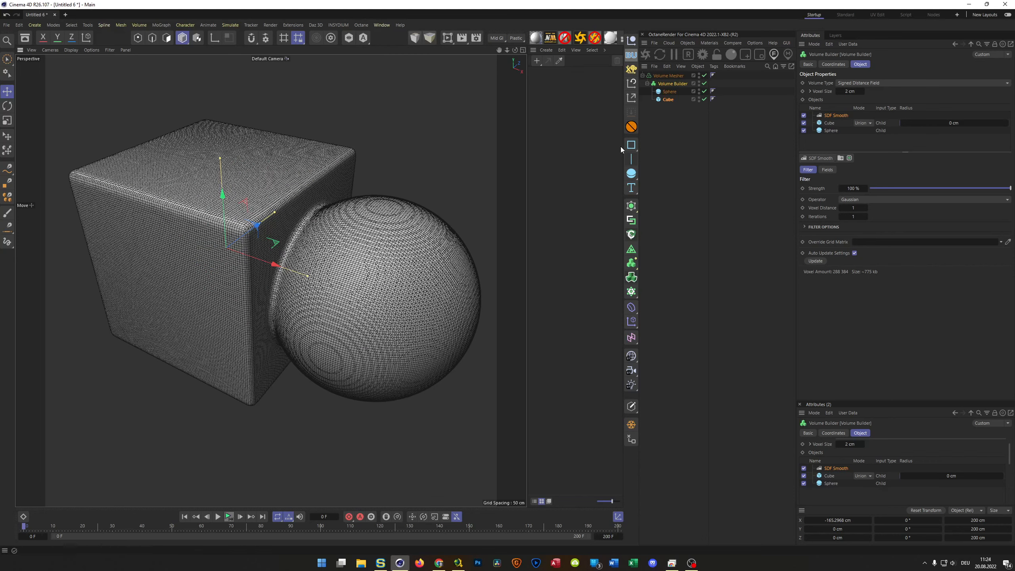
pyautogui.click(667, 76)
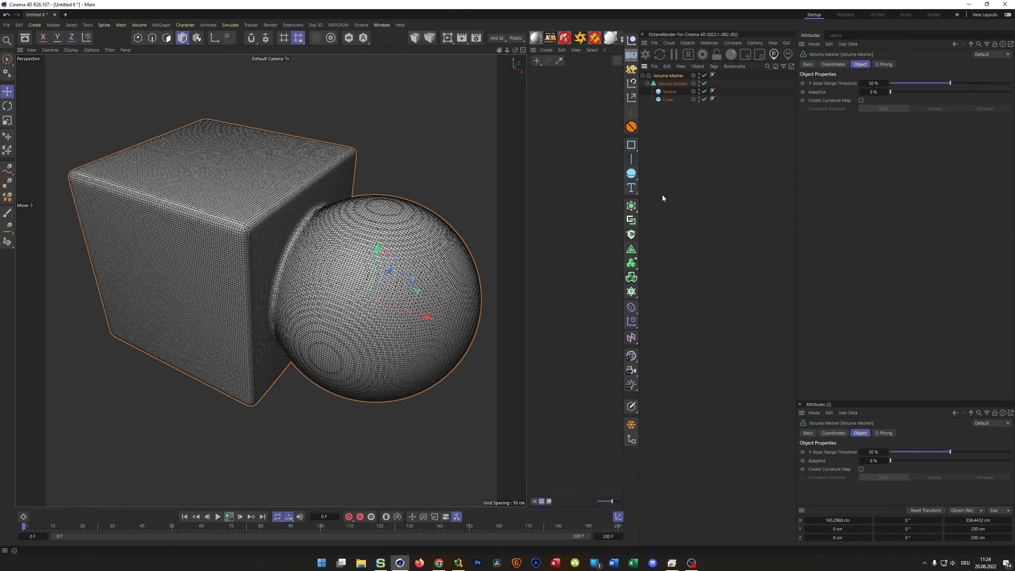
pyautogui.click(632, 425)
pyautogui.click(705, 75)
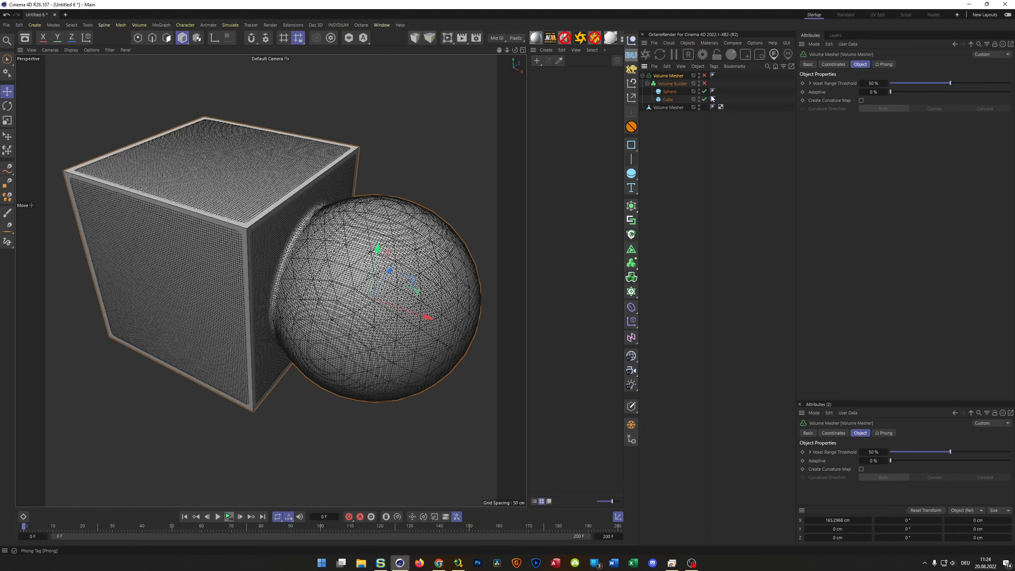
# Step: Hide the original Volume Mesher in editor and render, collapse its hierarchy, and select the baked polygon mesh
pyautogui.keyDown('alt'); pyautogui.doubleClick(699, 77); pyautogui.keyUp('alt')
pyautogui.click(642, 76)
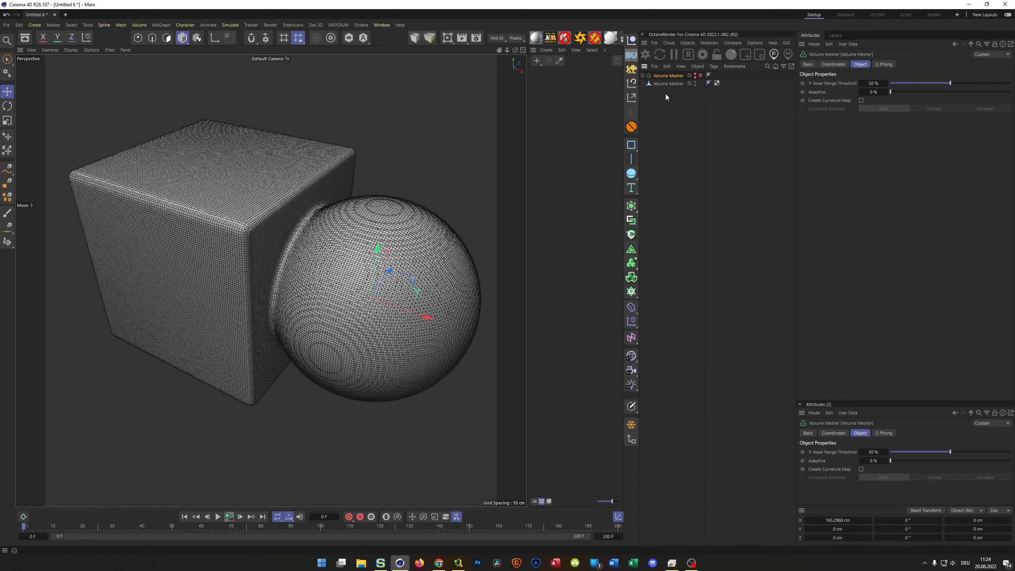
pyautogui.click(667, 84)
pyautogui.keyDown('alt'); pyautogui.moveTo(219, 221); pyautogui.dragTo(299, 252); pyautogui.keyUp('alt')
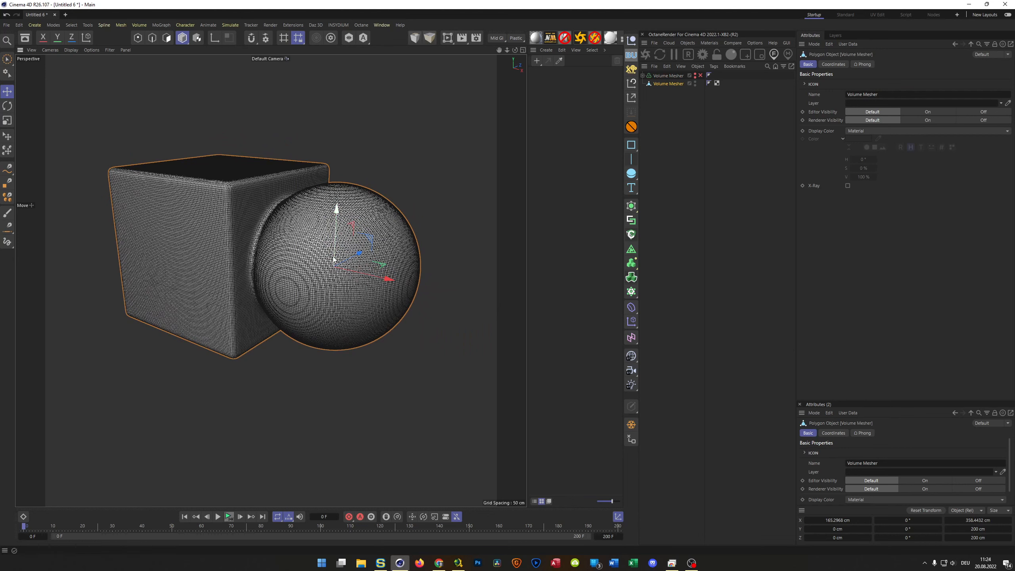
# Step: Add a Vertex Map tag to the baked Volume Mesher mesh, enable its fields, and remove the Freeze layer
pyautogui.rightClick(661, 86)
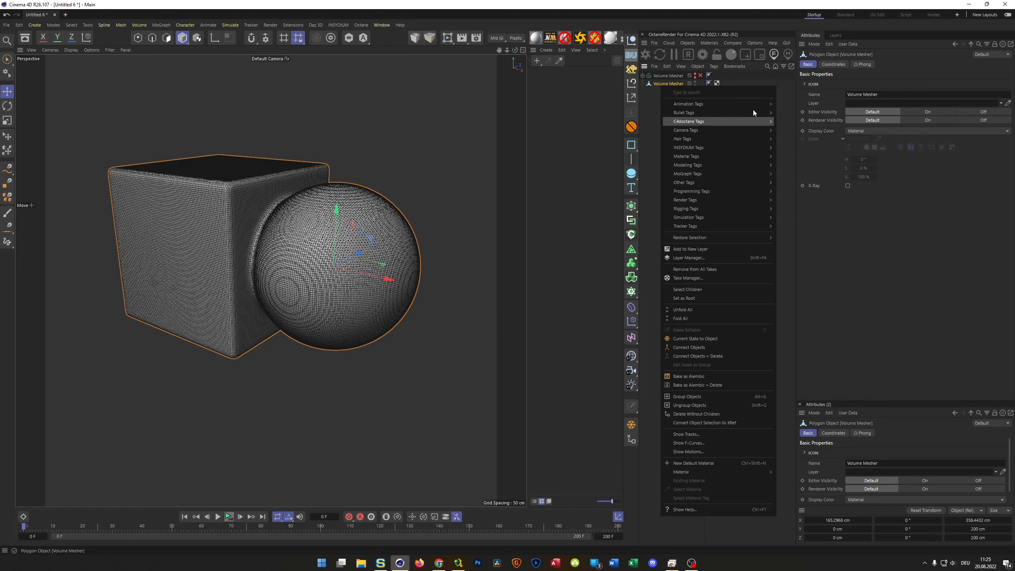
pyautogui.moveTo(726, 218)
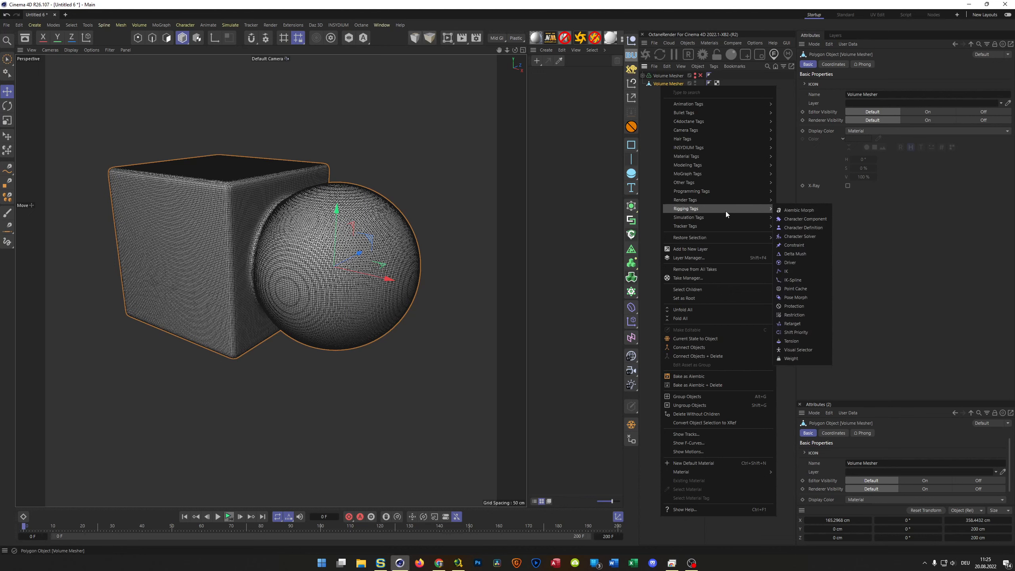
pyautogui.moveTo(741, 182)
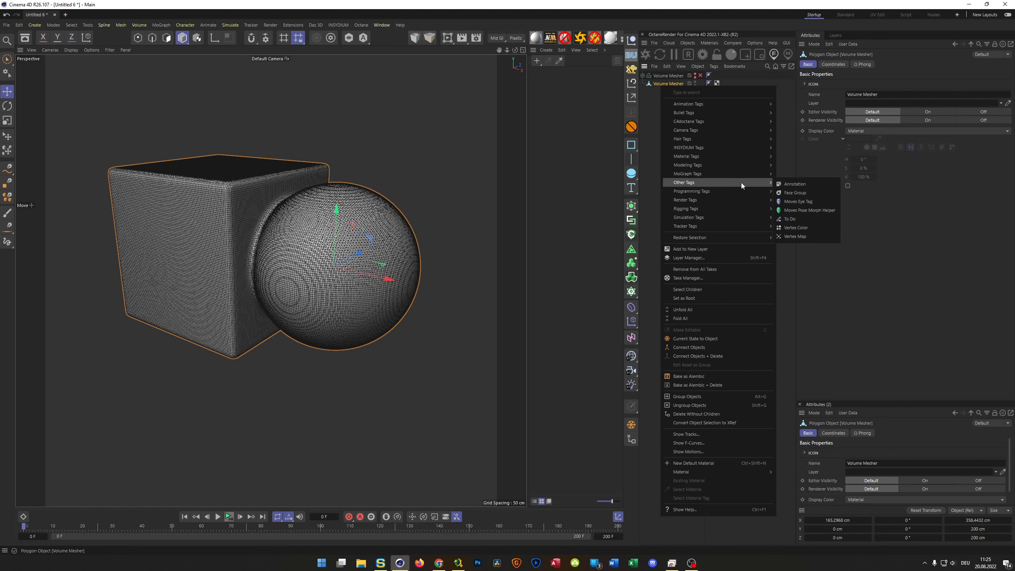
pyautogui.click(796, 236)
pyautogui.moveTo(710, 83); pyautogui.dragTo(731, 82)
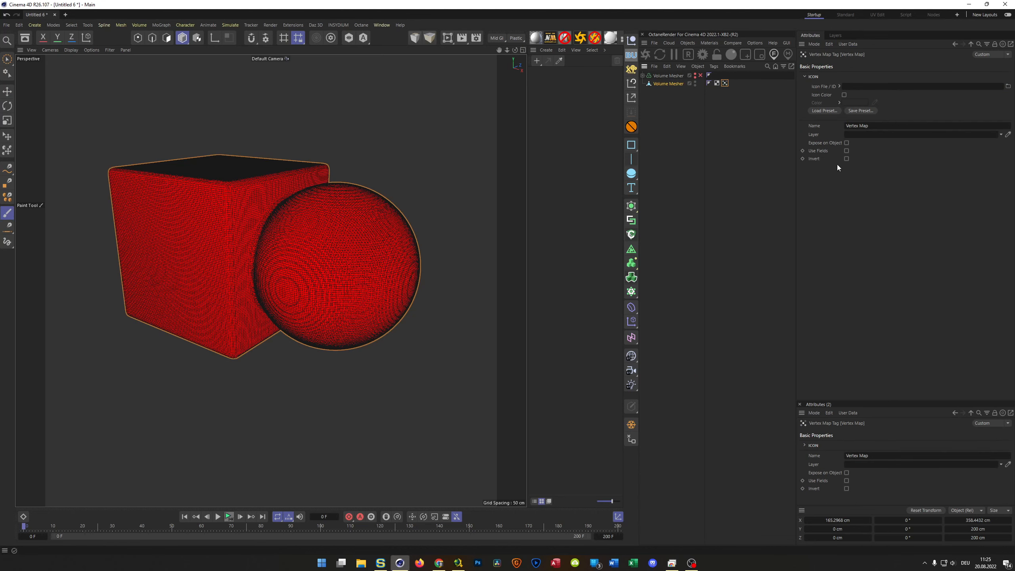
pyautogui.click(847, 151)
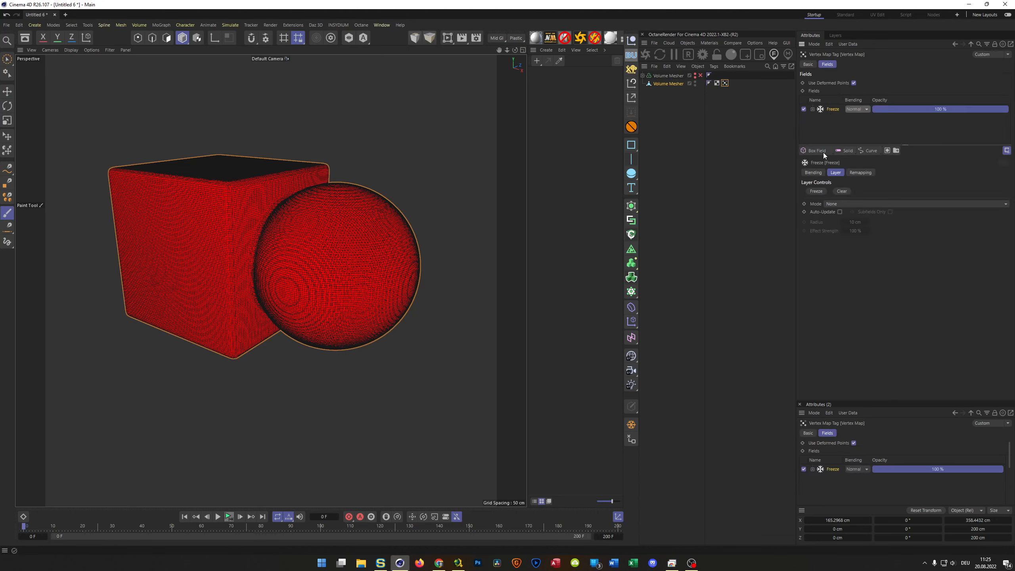
pyautogui.press('Delete')
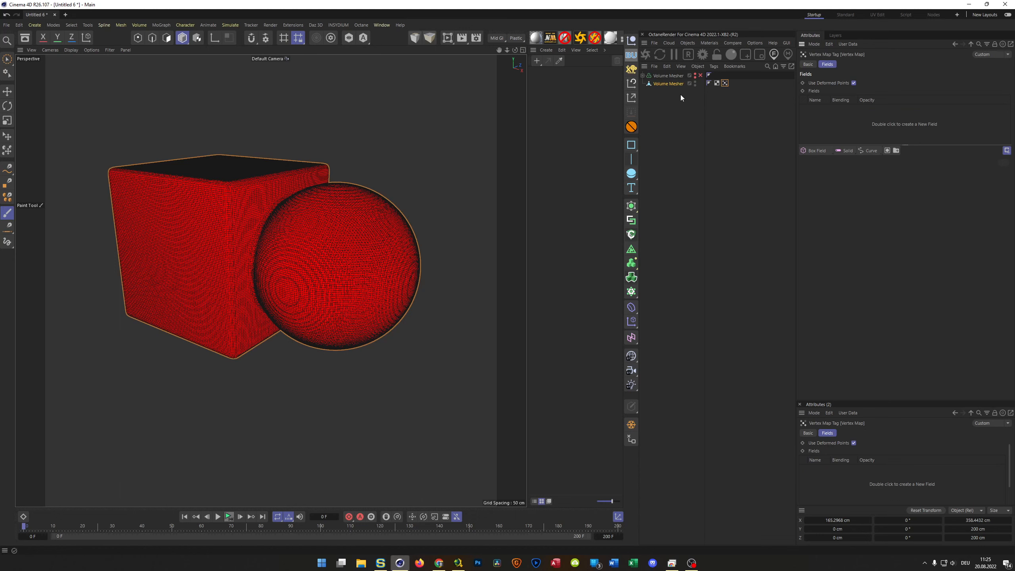
# Step: Expand the original Volume Mesher hierarchy and rename the vertex map tag as Sphere
pyautogui.click(643, 75)
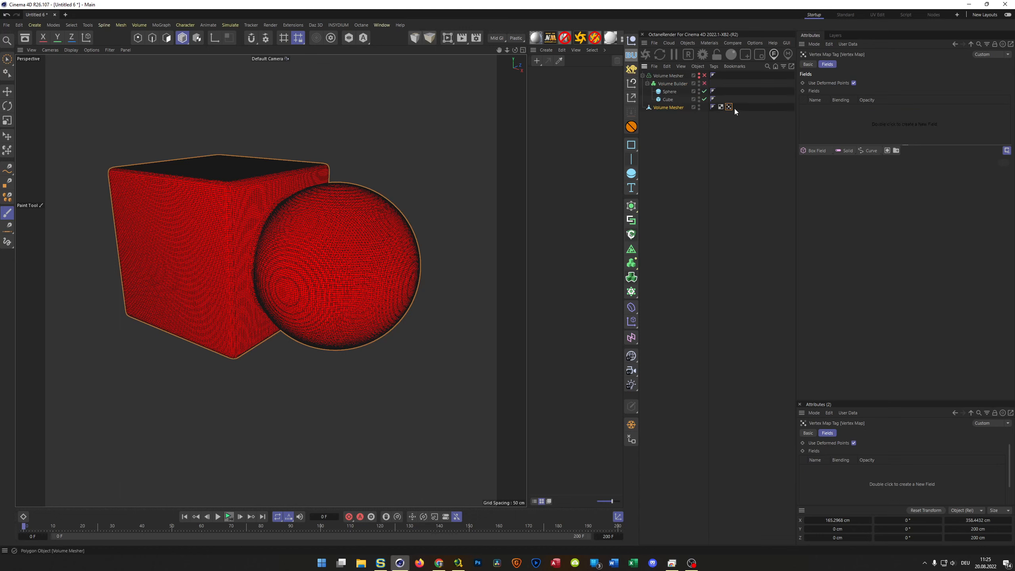
pyautogui.click(809, 64)
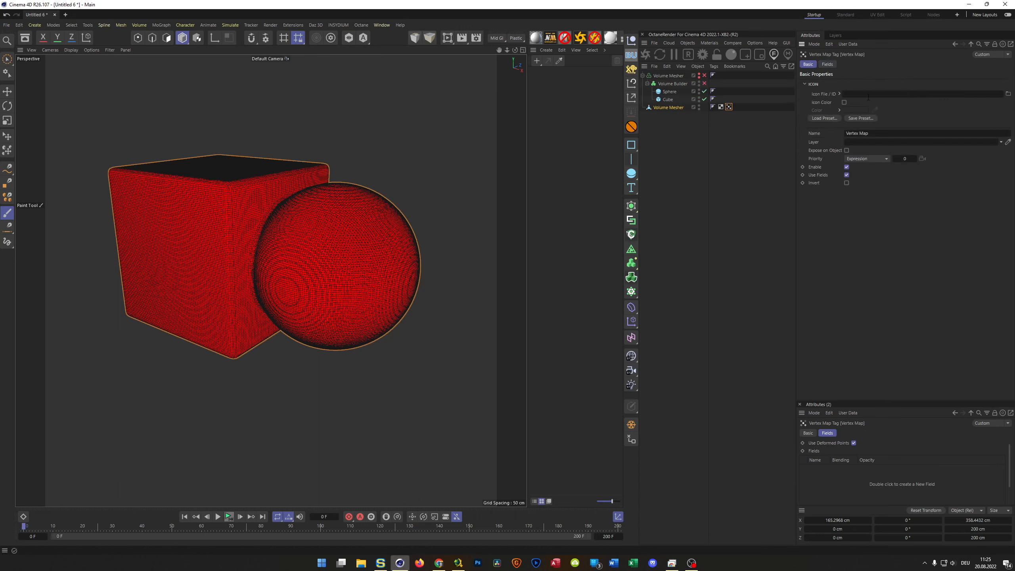
pyautogui.click(879, 133)
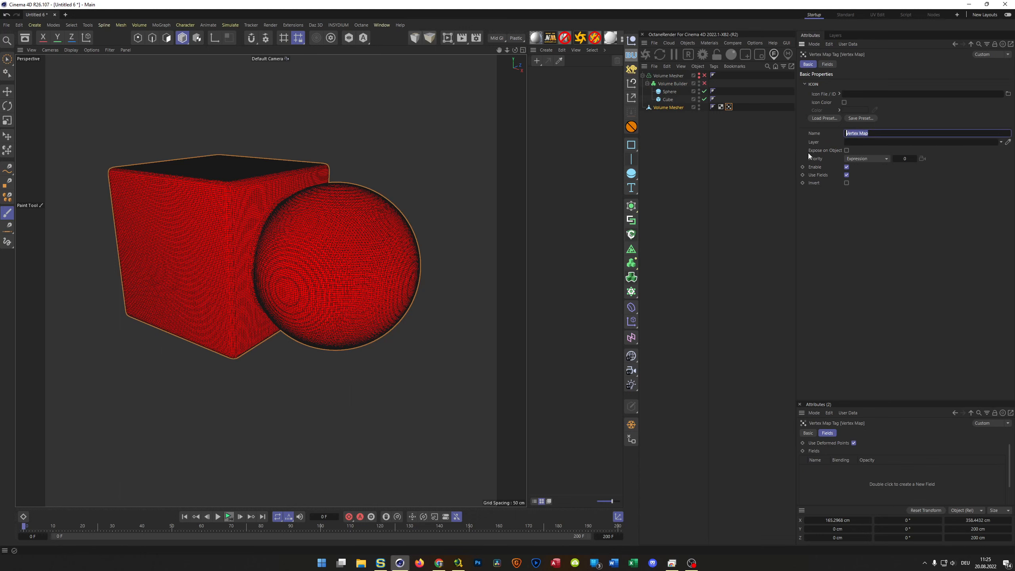
pyautogui.write('Sphere')
pyautogui.press('Return')
# Step: Add the Sphere object to the Sphere vertex map's fields in Surface mode with a radius of 11 cm
pyautogui.click(826, 64)
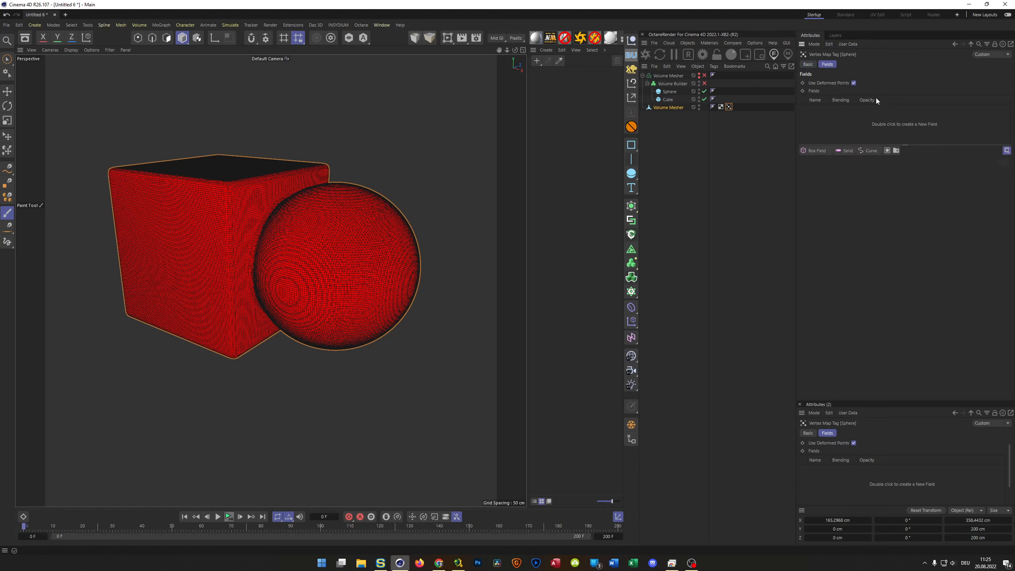
pyautogui.moveTo(679, 92); pyautogui.dragTo(849, 121)
pyautogui.click(836, 115)
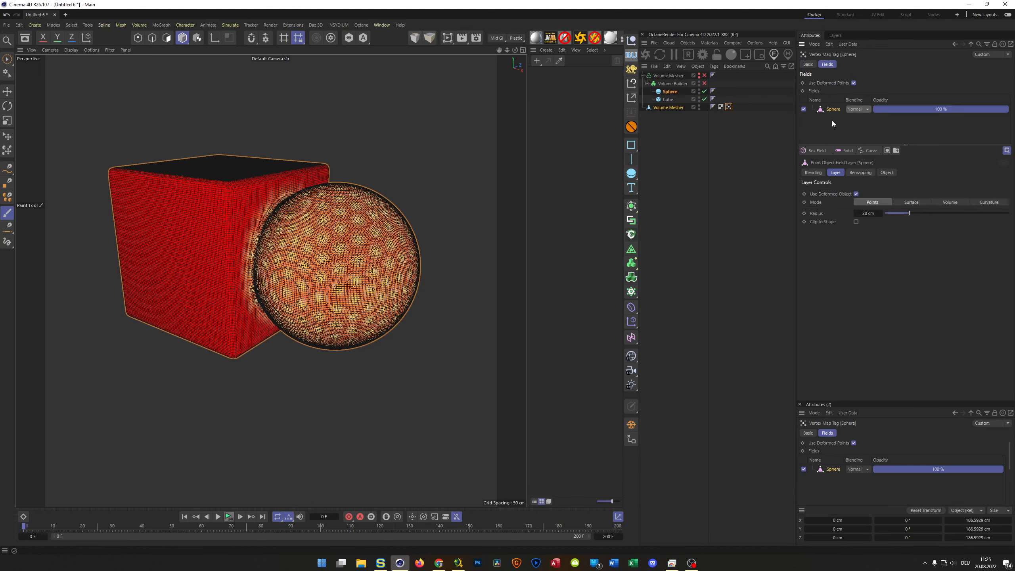
pyautogui.click(911, 202)
pyautogui.keyDown('alt'); pyautogui.moveTo(319, 224); pyautogui.dragTo(258, 216); pyautogui.keyUp('alt')
pyautogui.keyDown('alt'); pyautogui.moveTo(259, 216); pyautogui.dragTo(308, 213, button='right'); pyautogui.keyUp('alt')
pyautogui.keyDown('alt'); pyautogui.moveTo(309, 216); pyautogui.dragTo(466, 248); pyautogui.keyUp('alt')
pyautogui.moveTo(909, 214); pyautogui.dragTo(898, 212)
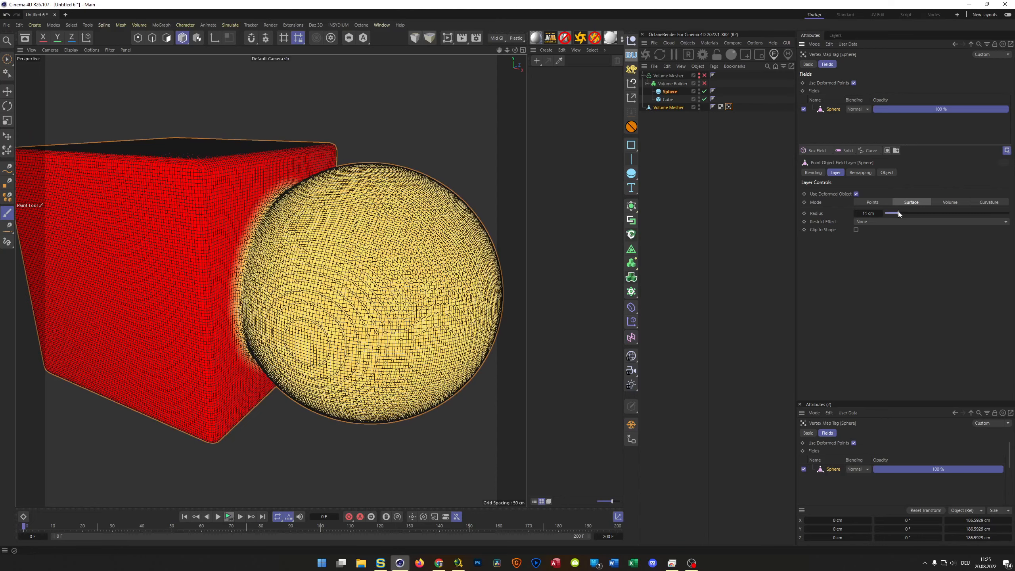
pyautogui.keyDown('alt'); pyautogui.moveTo(312, 242); pyautogui.dragTo(256, 248); pyautogui.keyUp('alt')
pyautogui.scroll(-4, 274, 222)
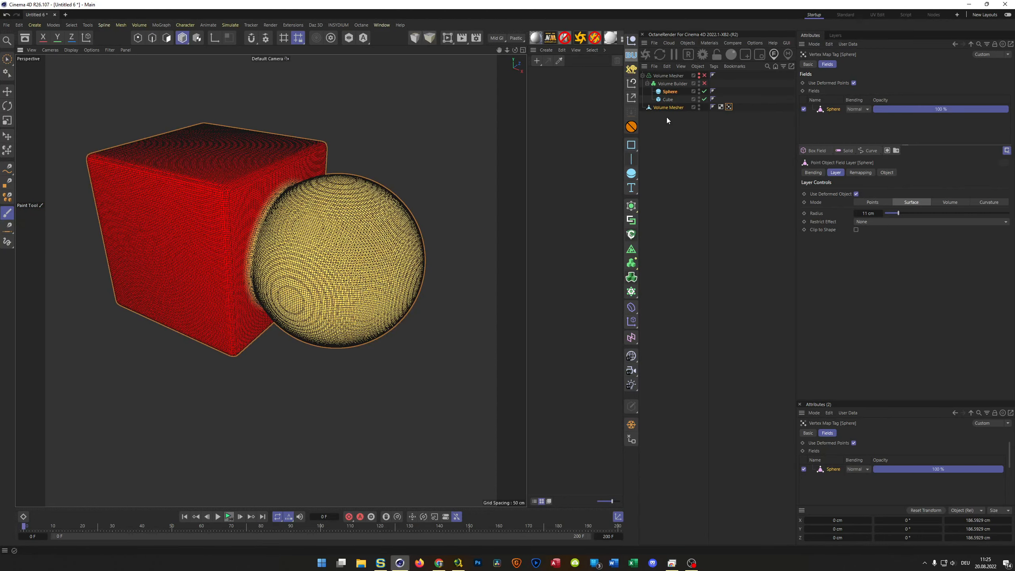
# Step: Duplicate the Sphere vertex map tag on the baked mesh and remove the Sphere field from the copy
pyautogui.click(728, 107)
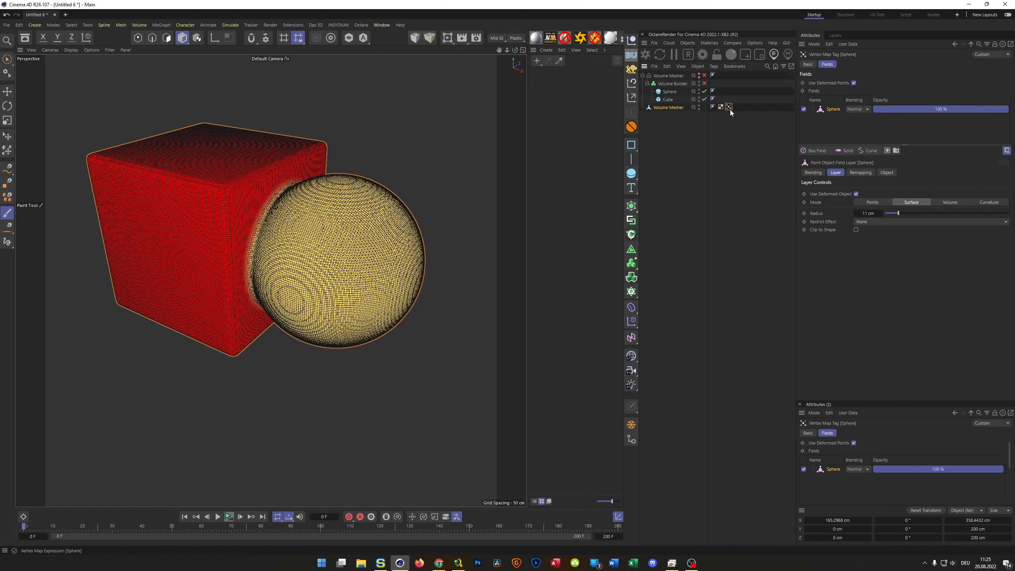
pyautogui.keyDown('ctrl'); pyautogui.moveTo(730, 108); pyautogui.dragTo(735, 107); pyautogui.keyUp('ctrl')
pyautogui.click(823, 111)
pyautogui.press('Delete')
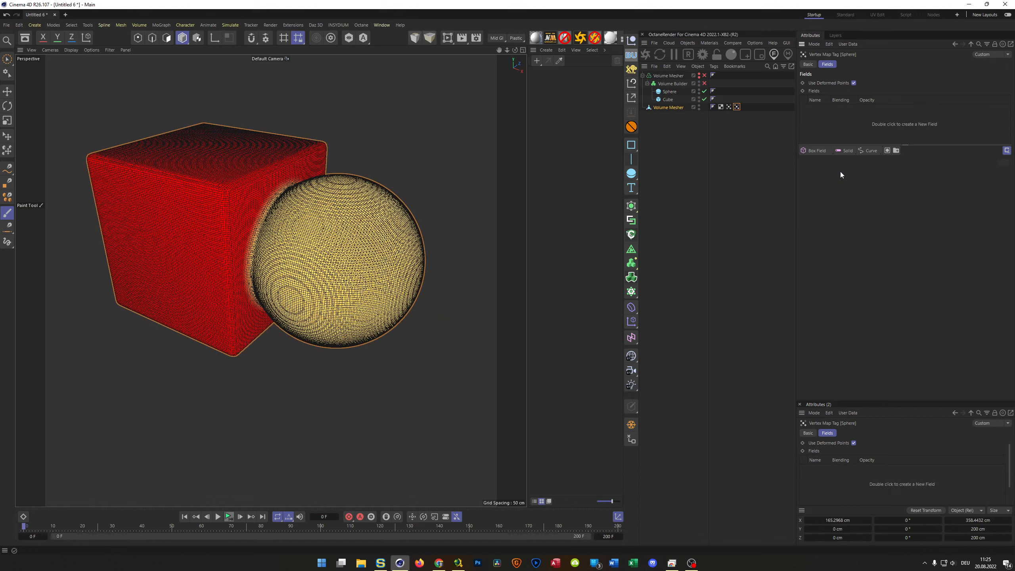
# Step: Rename the duplicated vertex map tag as Cube
pyautogui.click(808, 64)
pyautogui.click(869, 134)
pyautogui.write('Cube')
pyautogui.press('Return')
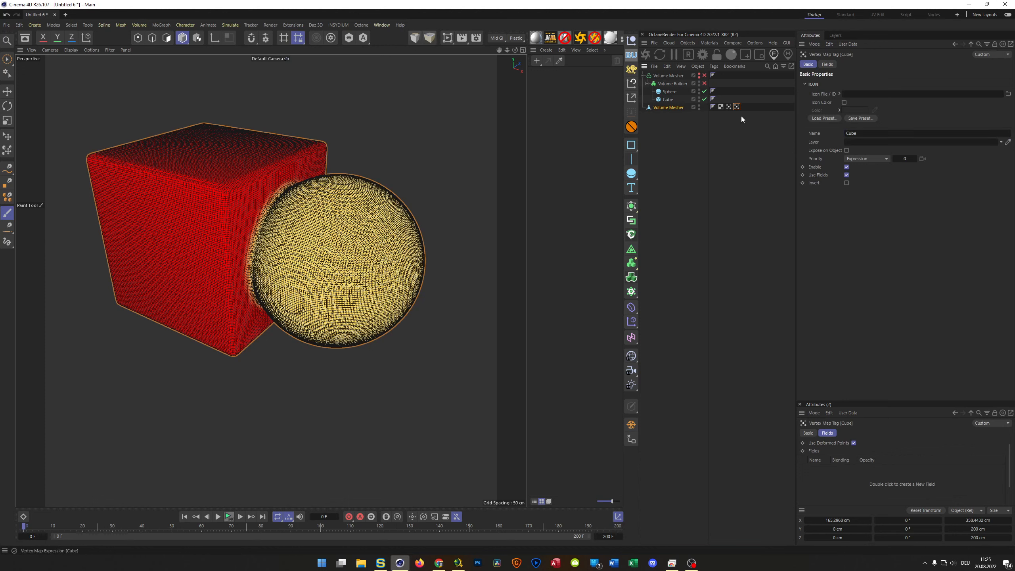
# Step: Add the Cube object to the Cube vertex map's fields and set its mode to Surface
pyautogui.click(828, 64)
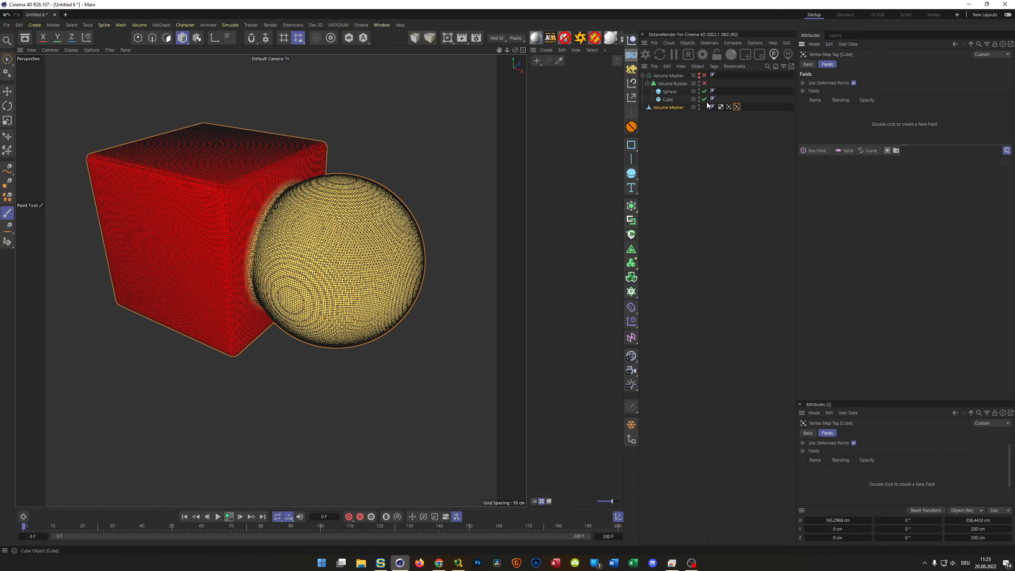
pyautogui.moveTo(671, 100); pyautogui.dragTo(843, 124)
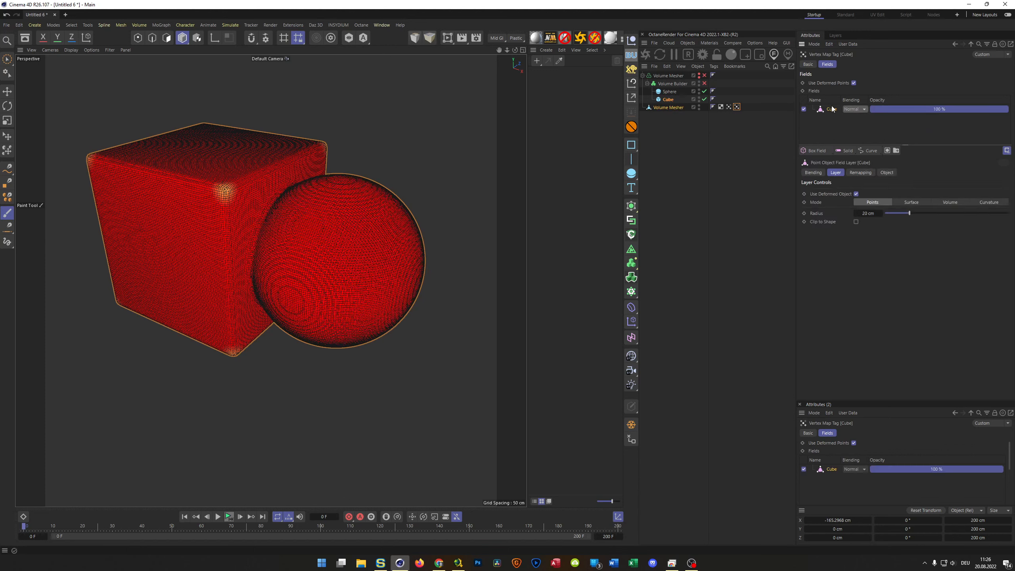
pyautogui.click(912, 202)
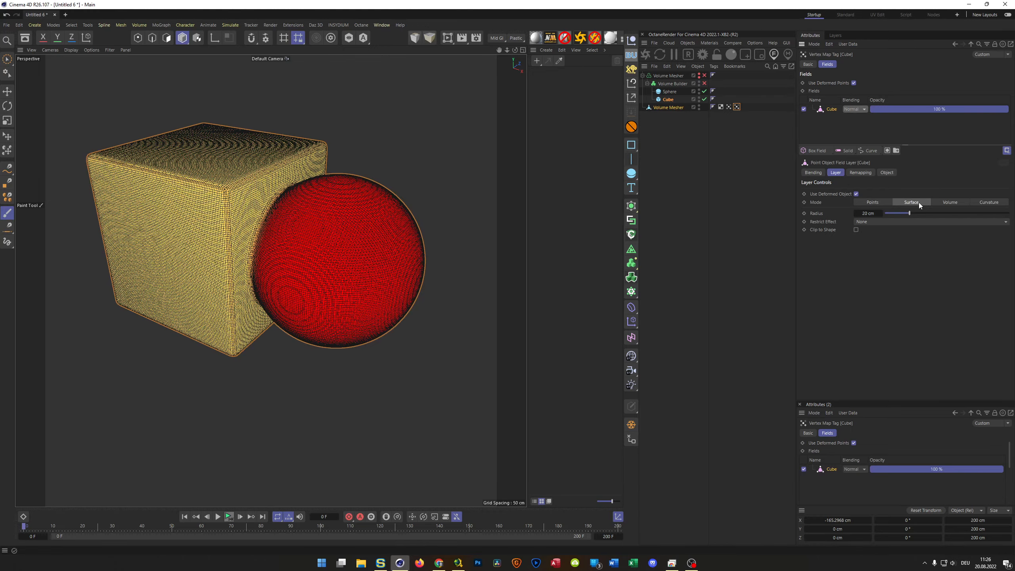
pyautogui.scroll(3, 285, 200)
pyautogui.keyDown('alt'); pyautogui.moveTo(255, 208); pyautogui.dragTo(286, 198); pyautogui.keyUp('alt')
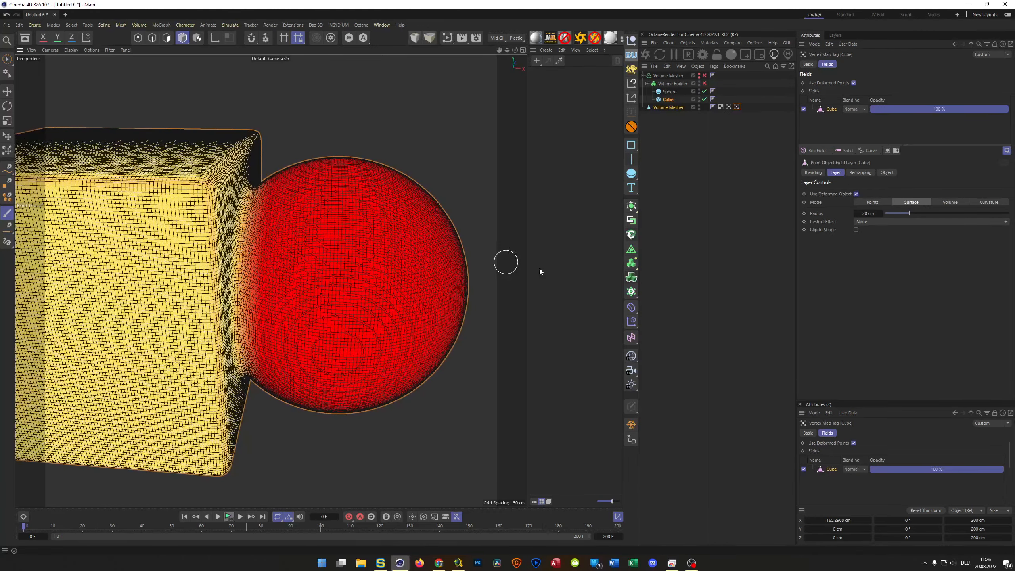
# Step: Set the Cube field layer's radius to 10 cm and check the falloff where the cube meets the sphere
pyautogui.doubleClick(870, 213)
pyautogui.write('10')
pyautogui.press('Return')
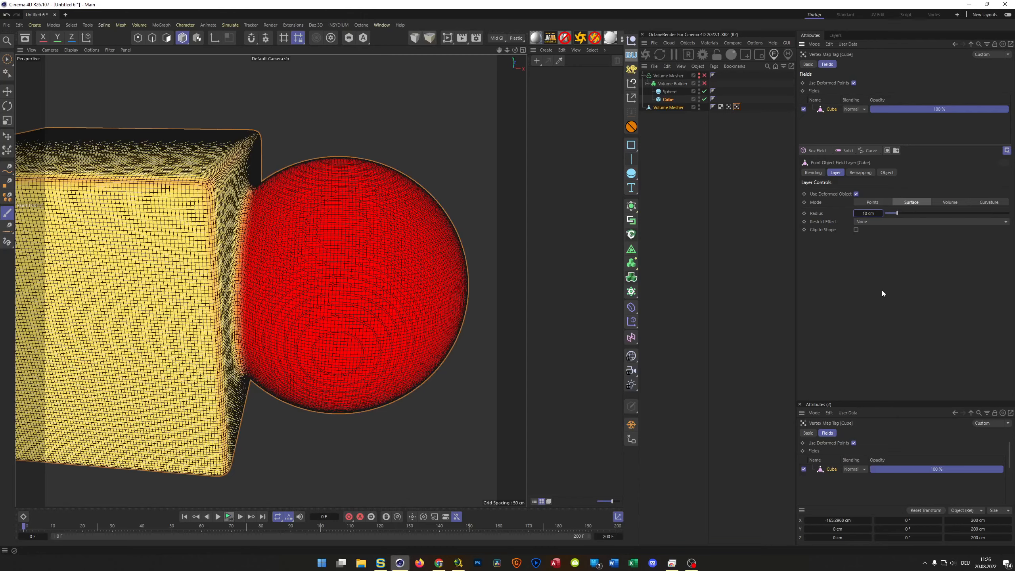
pyautogui.keyDown('alt'); pyautogui.moveTo(308, 296); pyautogui.dragTo(196, 204); pyautogui.keyUp('alt')
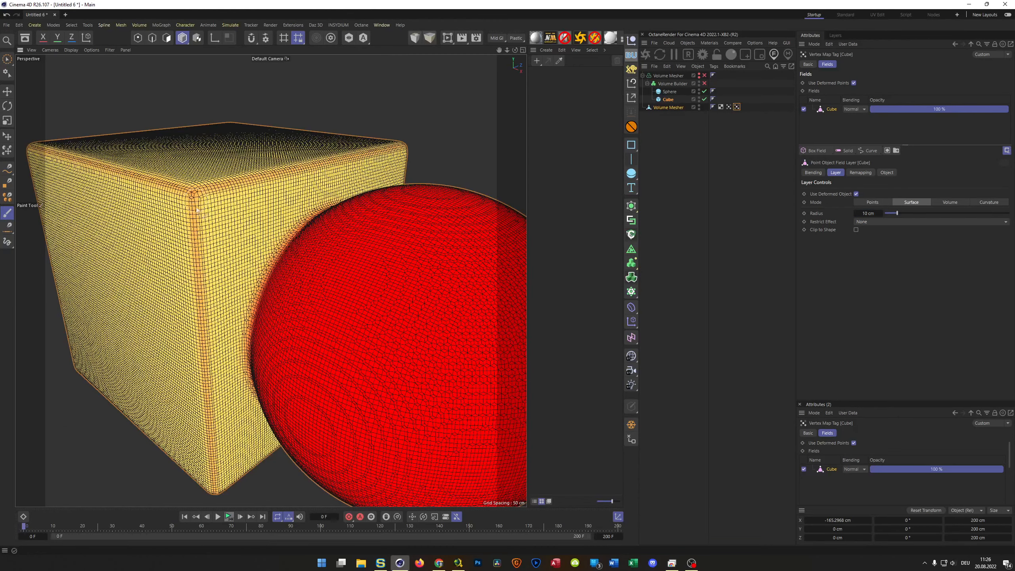
# Step: Set the Cube field layer's radius to 15 cm and inspect the weighting around the cube's edges
pyautogui.doubleClick(866, 213)
pyautogui.write('15')
pyautogui.press('Return')
pyautogui.scroll(-5, 334, 238)
pyautogui.keyDown('alt'); pyautogui.moveTo(216, 216); pyautogui.dragTo(286, 203); pyautogui.keyUp('alt')
pyautogui.scroll(5, 320, 221)
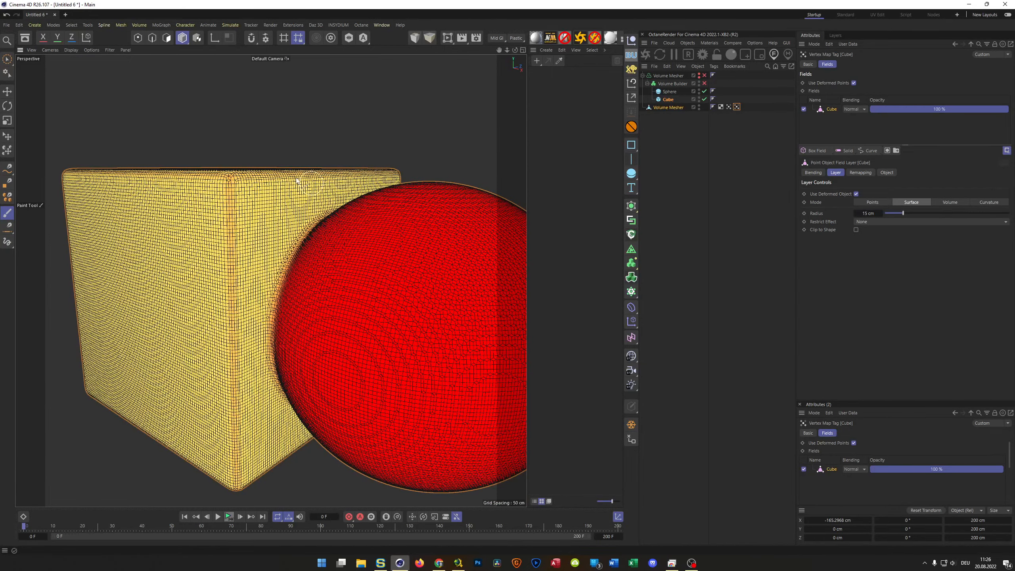
pyautogui.scroll(-3, 226, 218)
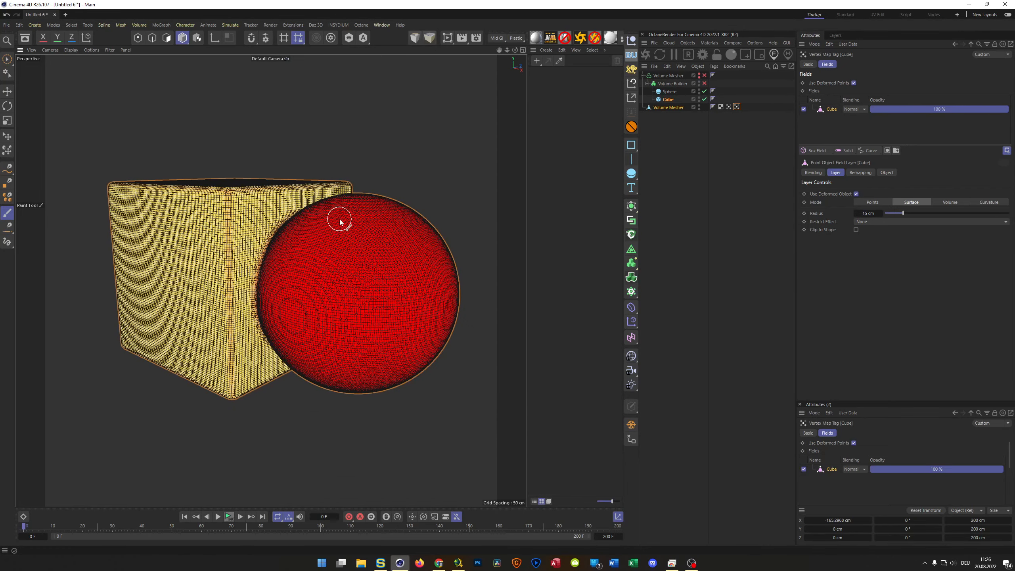
pyautogui.keyDown('alt'); pyautogui.moveTo(340, 220); pyautogui.dragTo(351, 241); pyautogui.keyUp('alt')
pyautogui.click(741, 227)
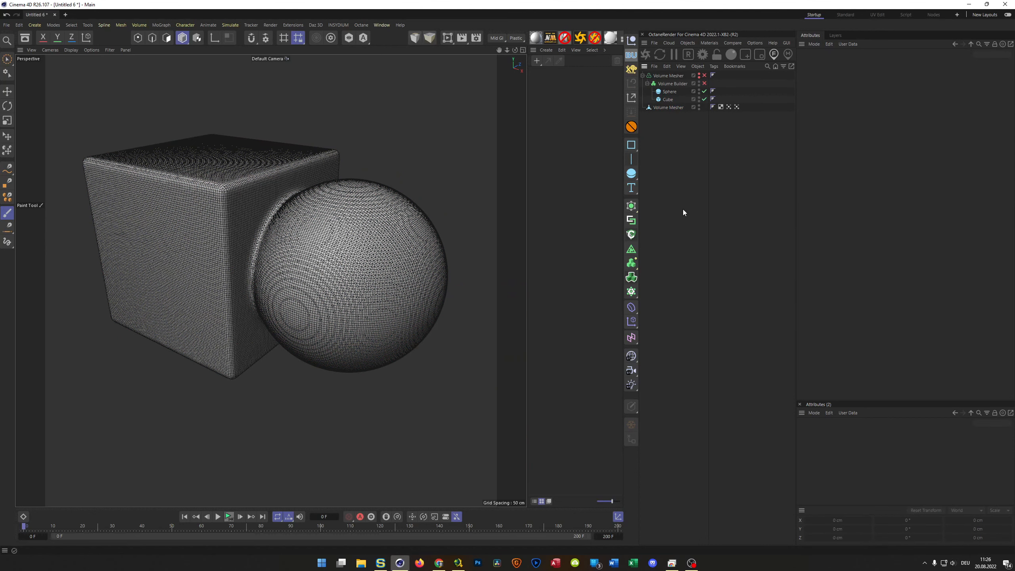
pyautogui.doubleClick(560, 152)
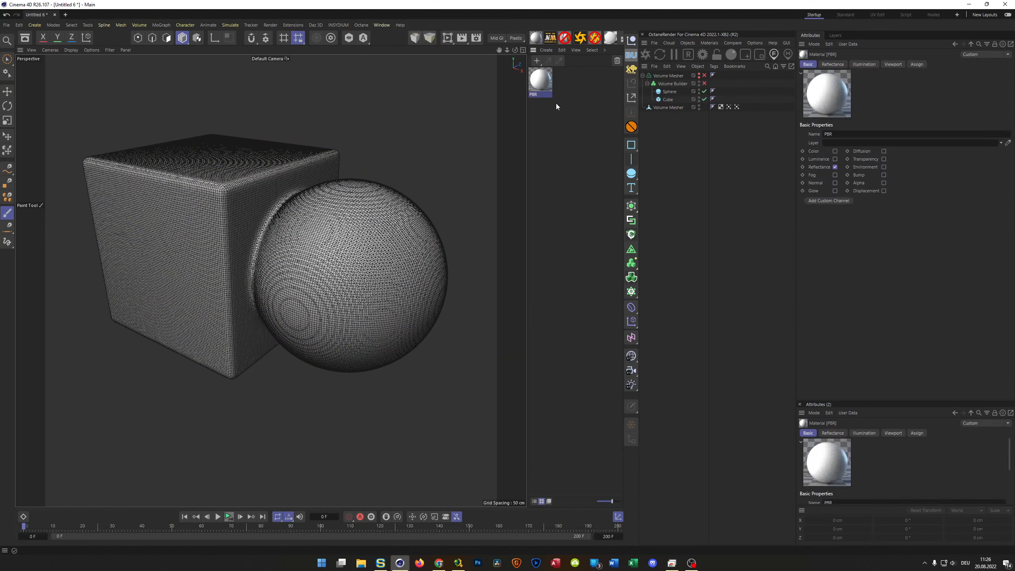
pyautogui.press('Delete')
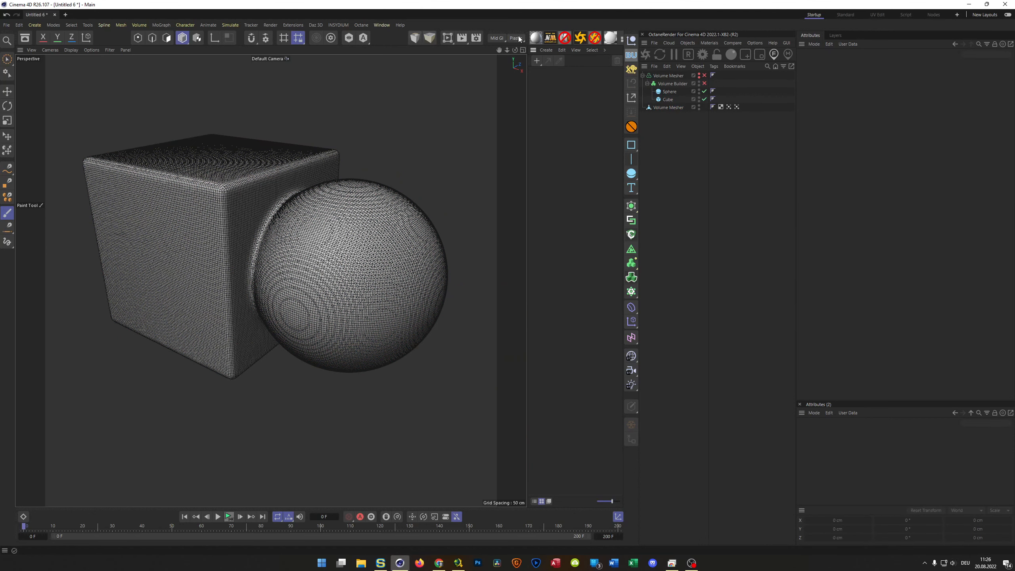
# Step: Create two PR GGX materials and name them Cube and Sphere
pyautogui.click(535, 38)
pyautogui.click(536, 38)
pyautogui.doubleClick(539, 94)
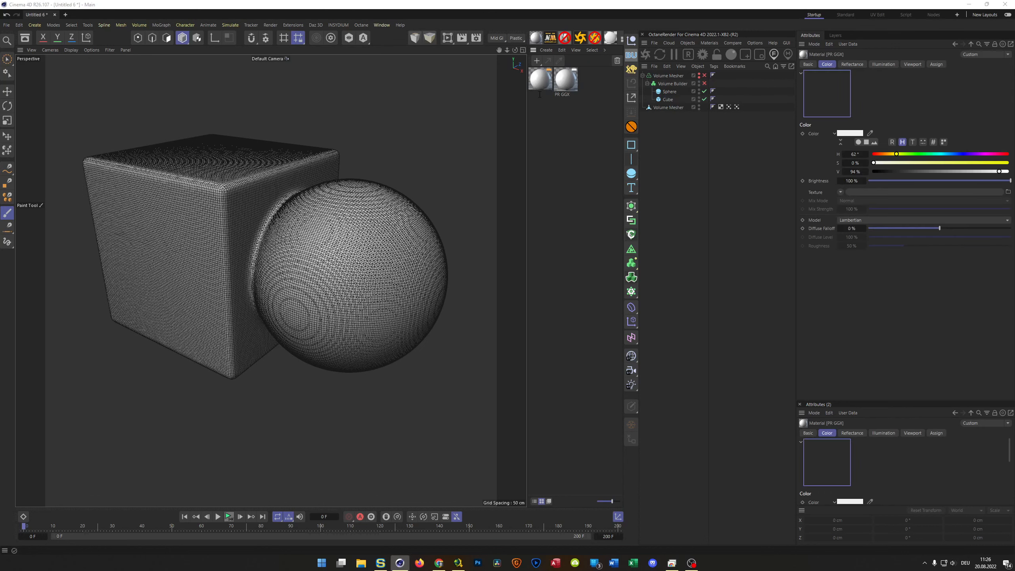
pyautogui.write('Cube')
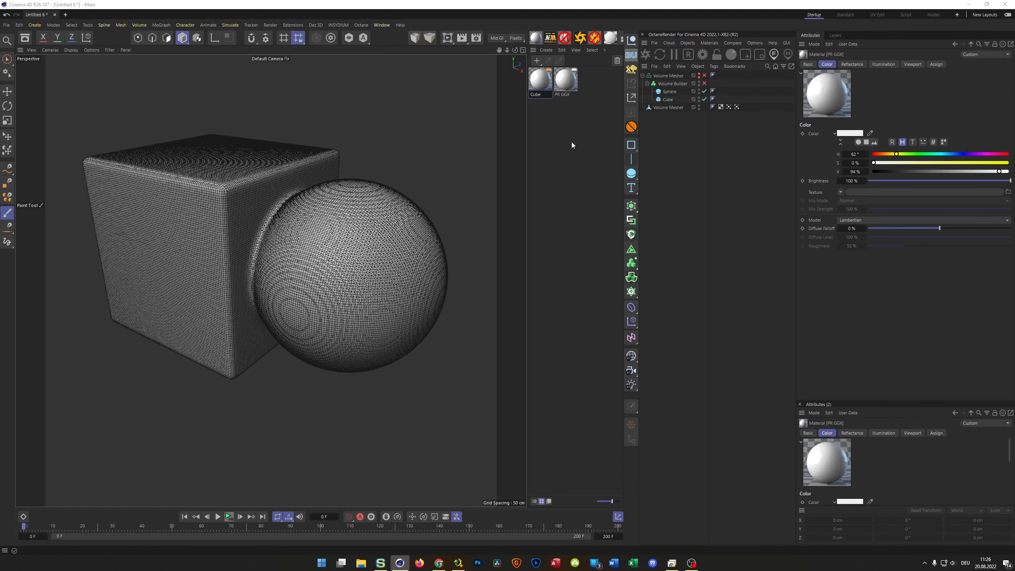
pyautogui.press('Return')
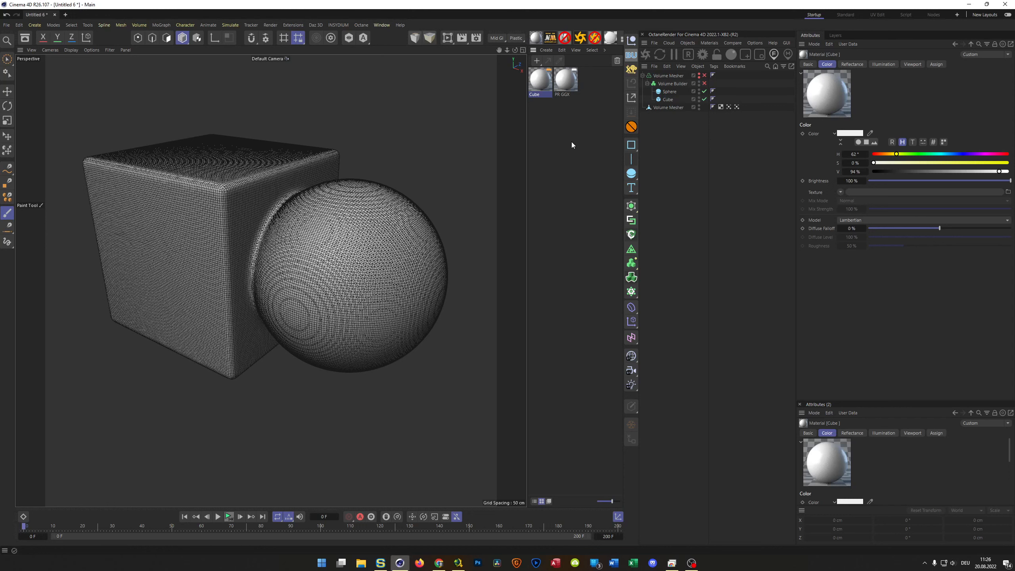
pyautogui.doubleClick(563, 95)
pyautogui.write('Sphere')
pyautogui.press('Return')
# Step: Open the Cube material for editing and set its color to green with hue 115°, saturation 100% and value 100%
pyautogui.doubleClick(540, 82)
pyautogui.moveTo(601, 80); pyautogui.dragTo(568, 151)
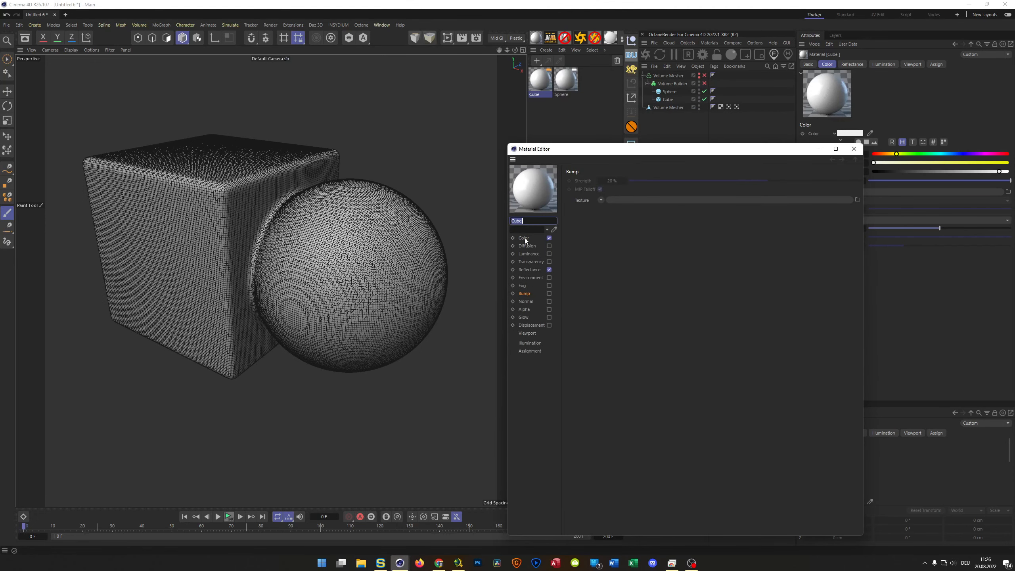
pyautogui.click(525, 238)
pyautogui.click(710, 201)
pyautogui.click(857, 218)
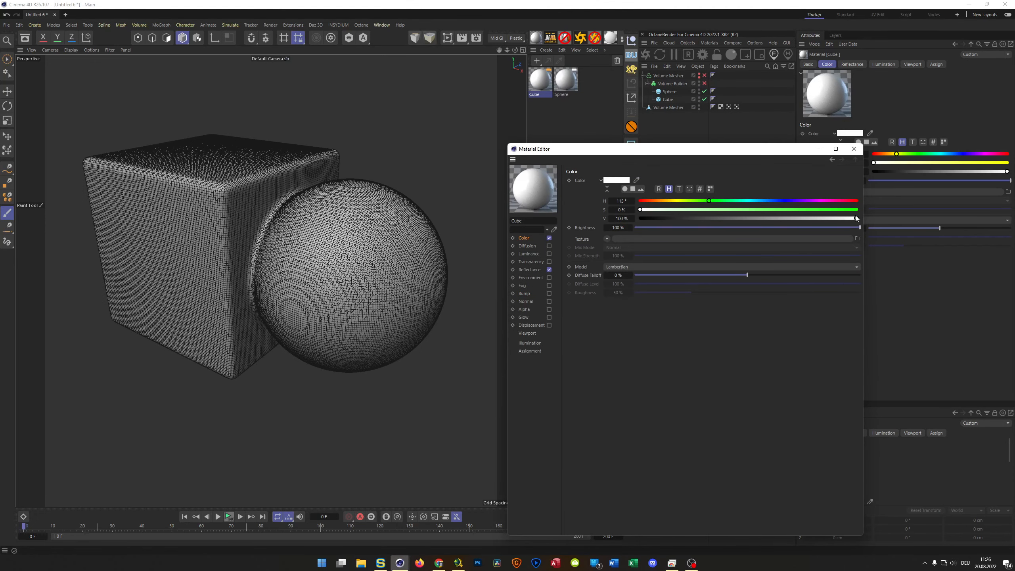
pyautogui.click(855, 209)
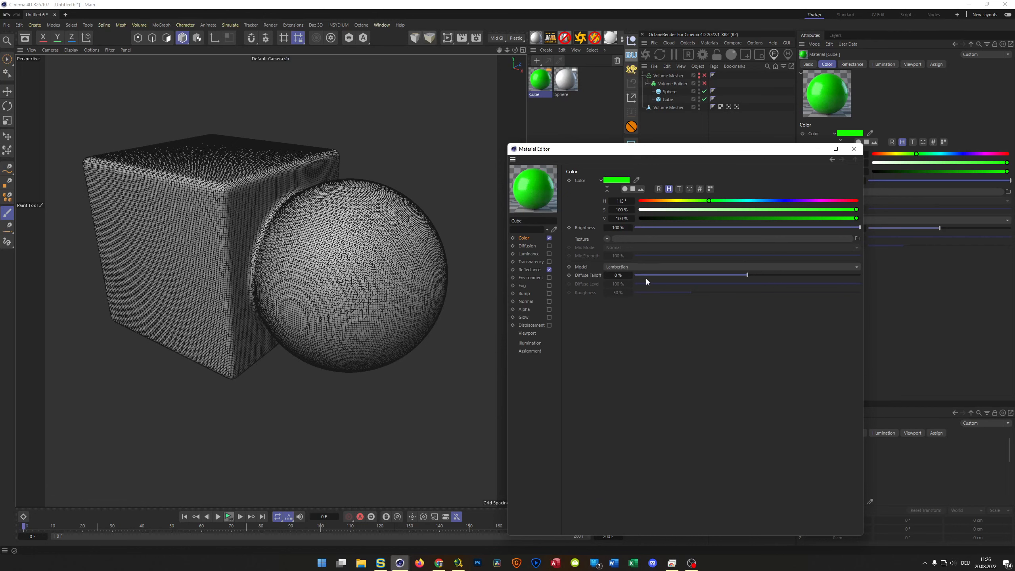
# Step: Enable the Cube material's Alpha channel and load a Vertex Map shader that references the Cube vertex map
pyautogui.click(549, 309)
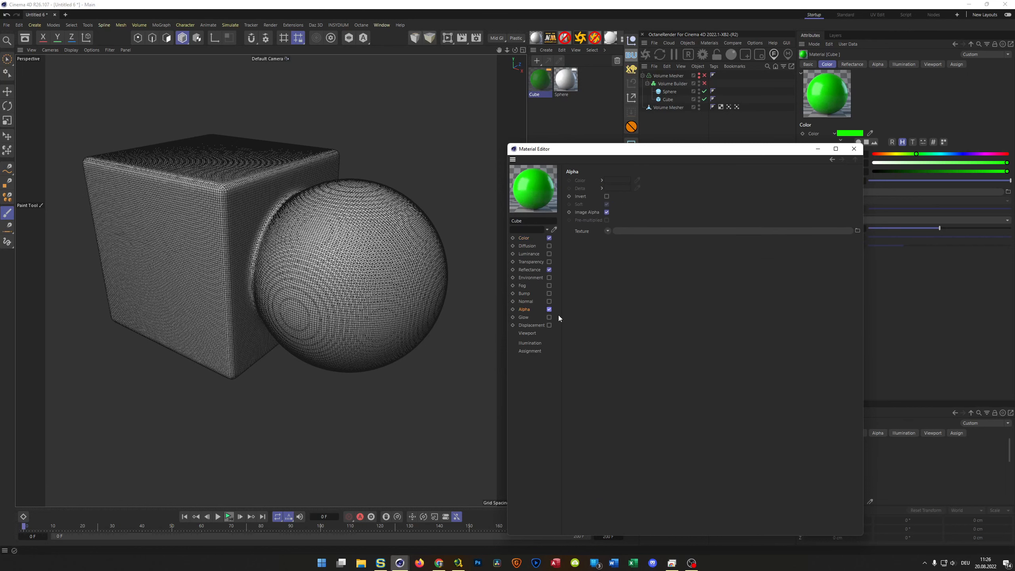
pyautogui.click(608, 232)
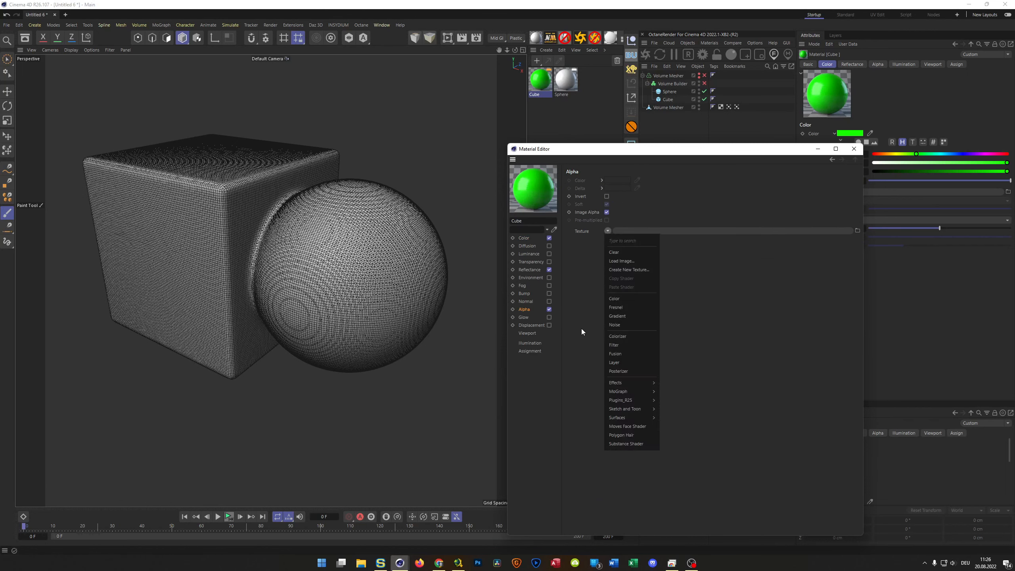
pyautogui.moveTo(633, 383)
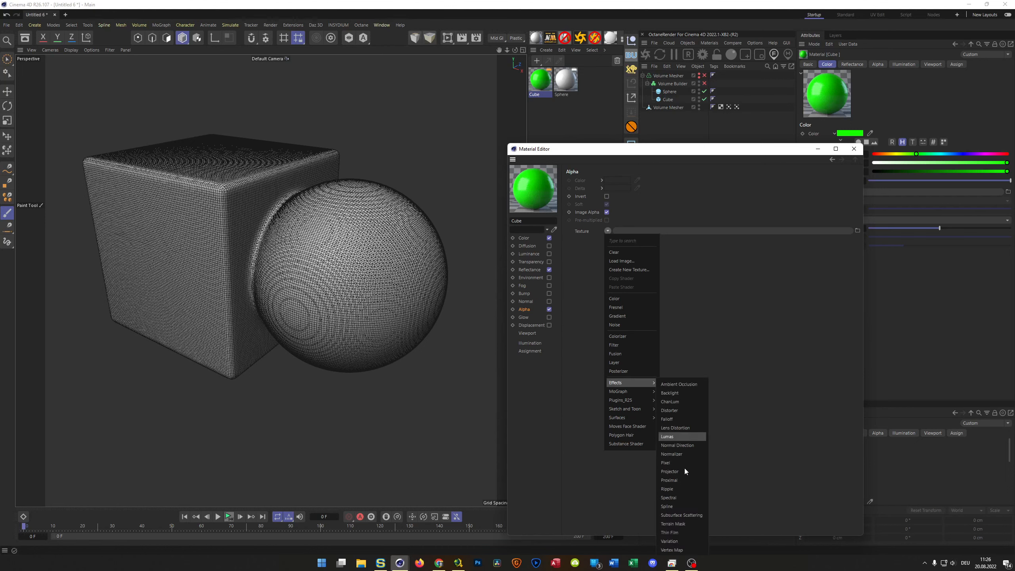
pyautogui.click(683, 552)
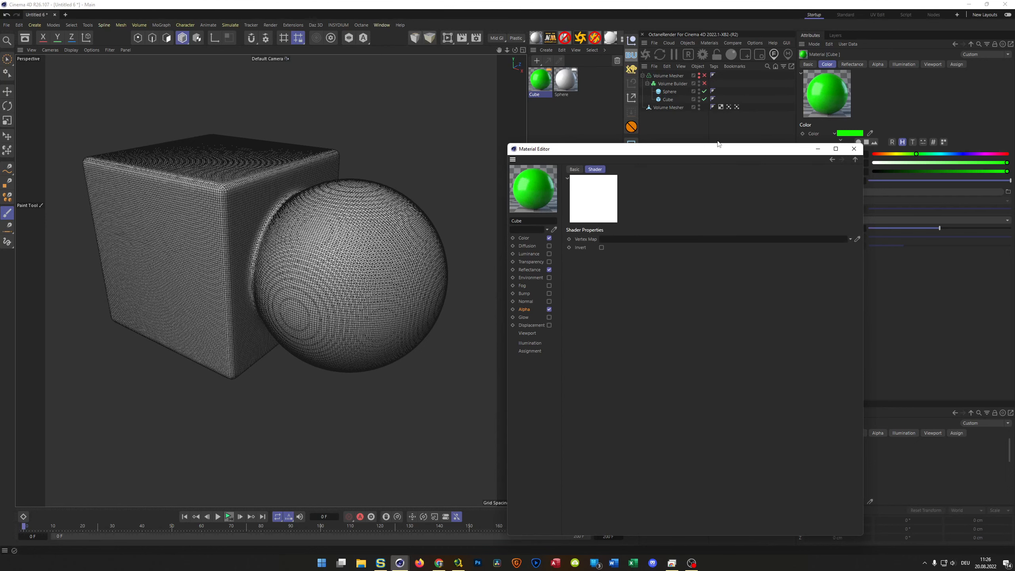
pyautogui.click(737, 107)
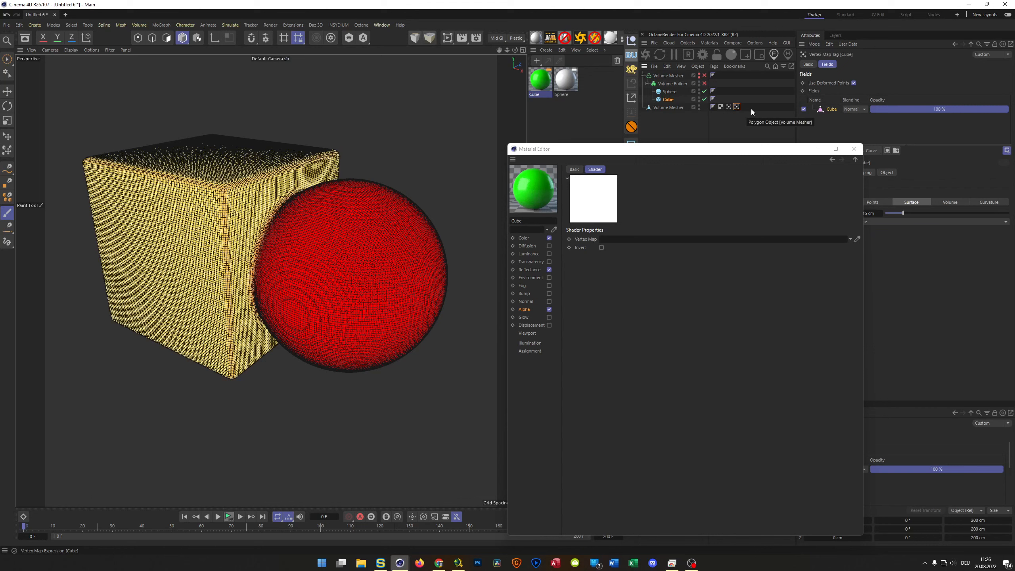
pyautogui.moveTo(738, 106); pyautogui.dragTo(614, 239)
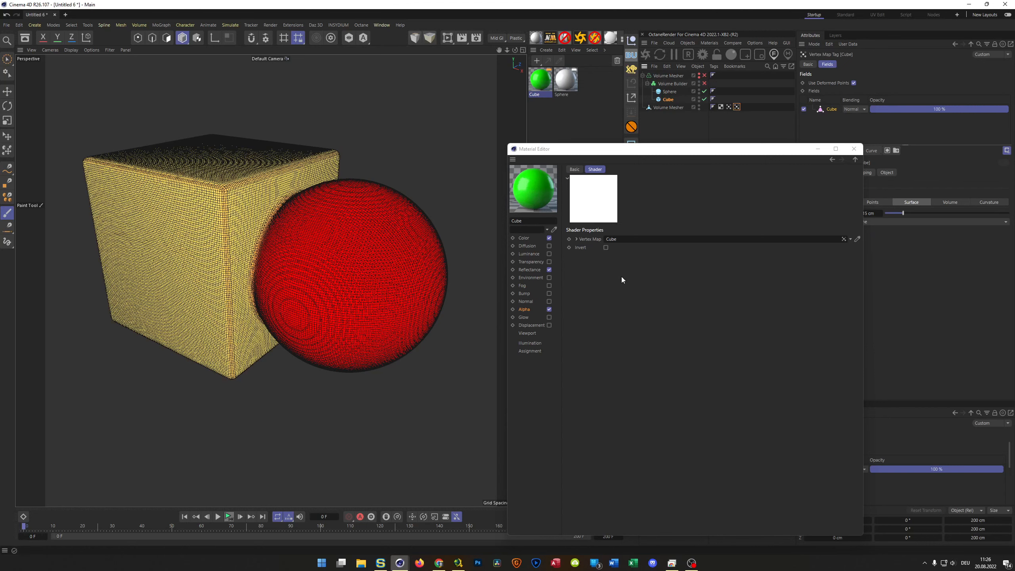
# Step: Set the Sphere material's color to yellow with hue 57°, saturation 100% and value 100%
pyautogui.click(566, 81)
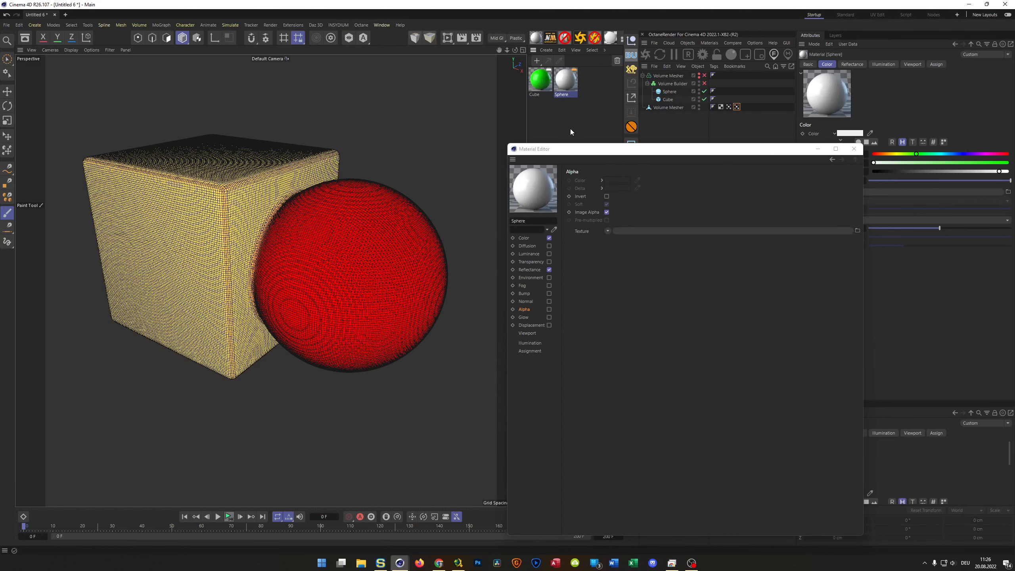
pyautogui.click(675, 201)
pyautogui.click(857, 210)
pyautogui.moveTo(848, 219); pyautogui.dragTo(887, 224)
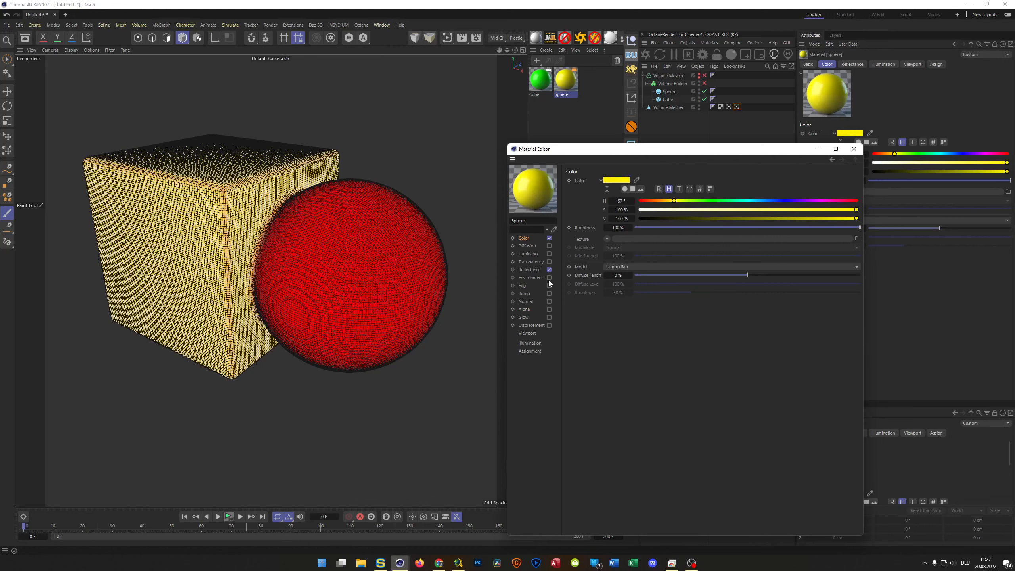
# Step: Enable the Sphere material's Alpha channel with a Vertex Map shader that references the Sphere vertex map, and close the material editor
pyautogui.click(546, 310)
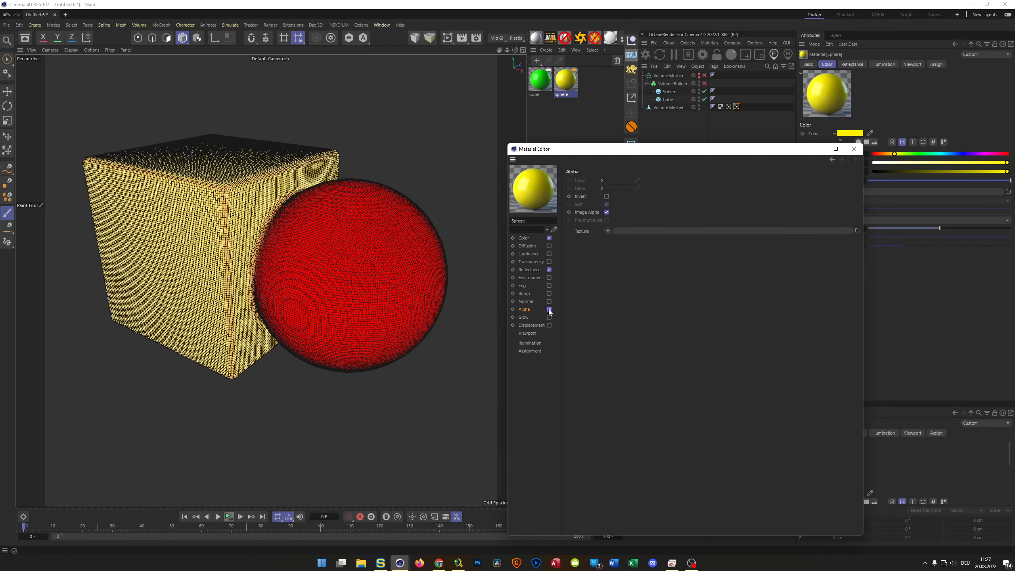
pyautogui.click(608, 231)
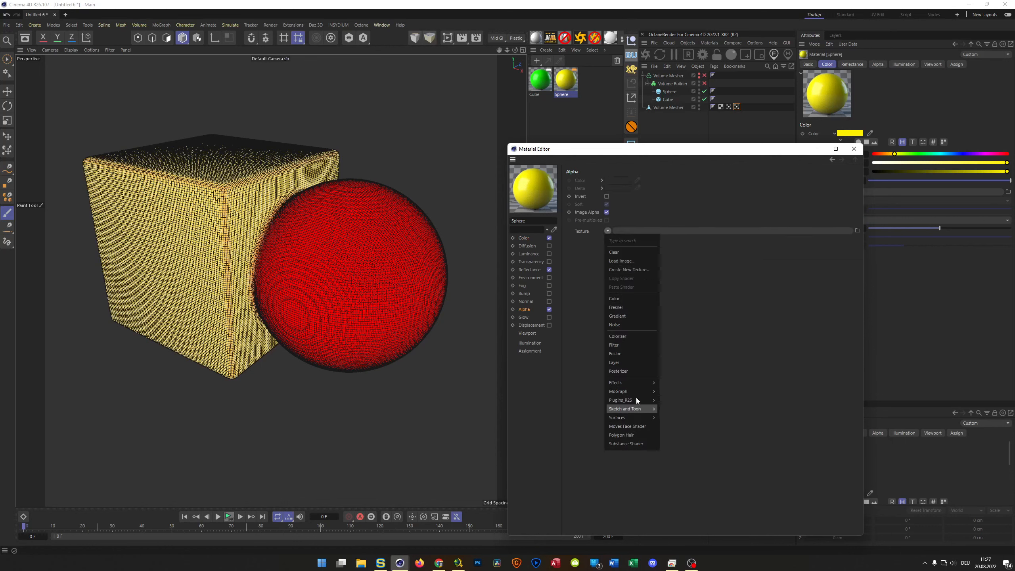
pyautogui.moveTo(640, 384)
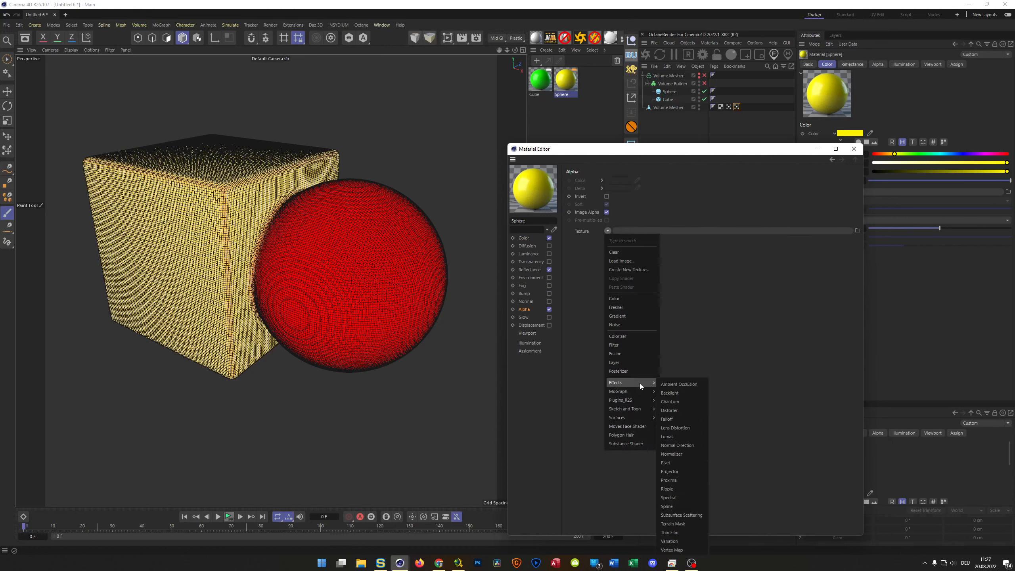
pyautogui.click(681, 551)
pyautogui.click(618, 252)
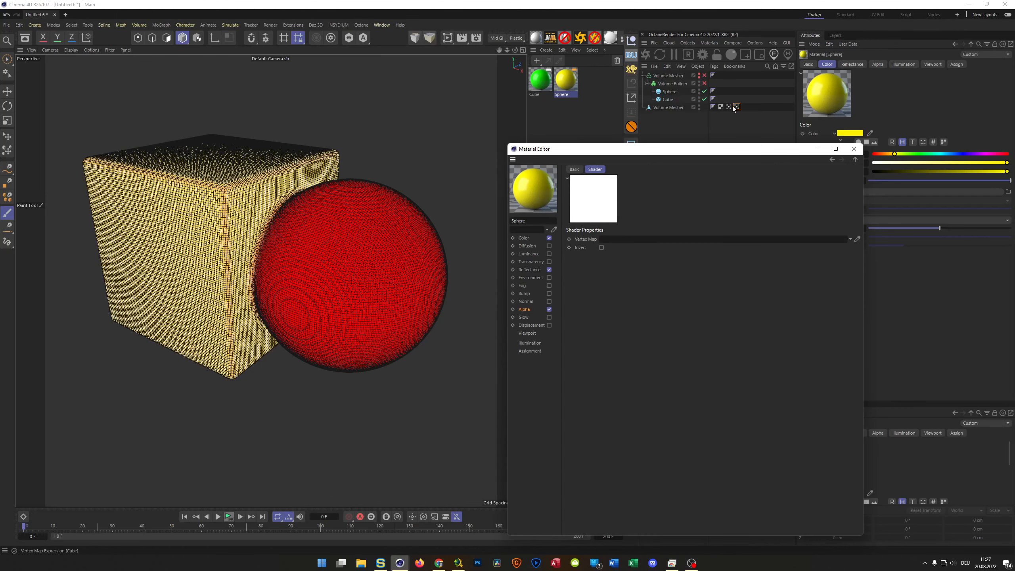
pyautogui.click(729, 106)
pyautogui.moveTo(637, 230); pyautogui.dragTo(624, 241)
pyautogui.moveTo(728, 107); pyautogui.dragTo(630, 239)
pyautogui.click(855, 149)
# Step: Apply the Cube and Sphere materials to the baked Volume Mesher mesh and check the color blend at the seam
pyautogui.click(737, 273)
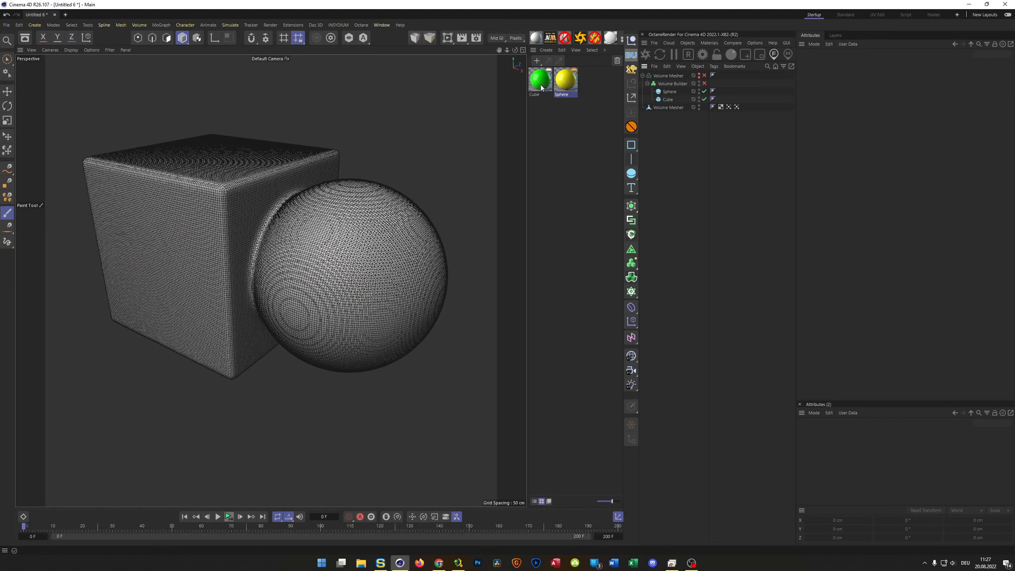
pyautogui.moveTo(664, 111); pyautogui.dragTo(678, 108)
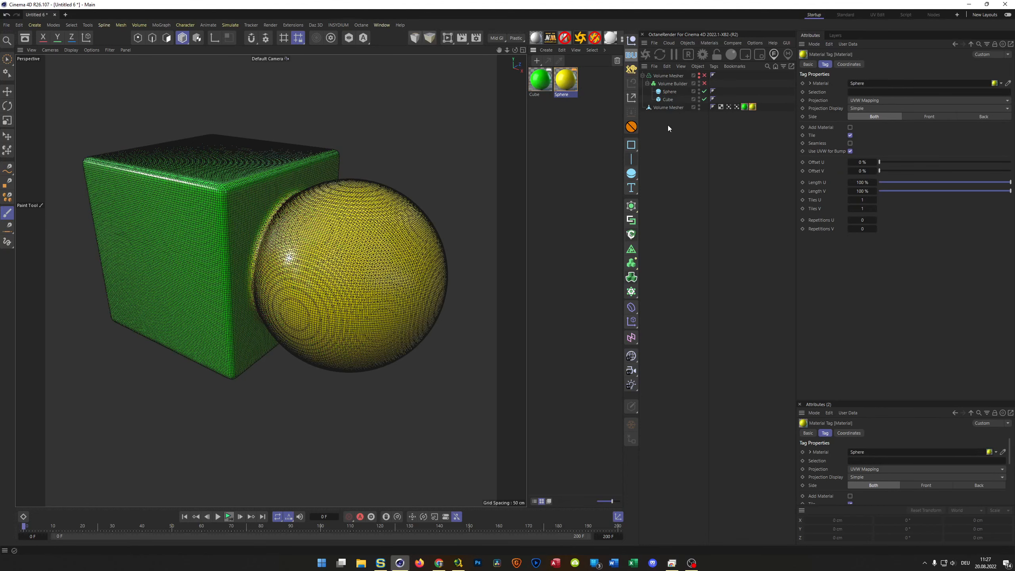
pyautogui.scroll(5, 280, 210)
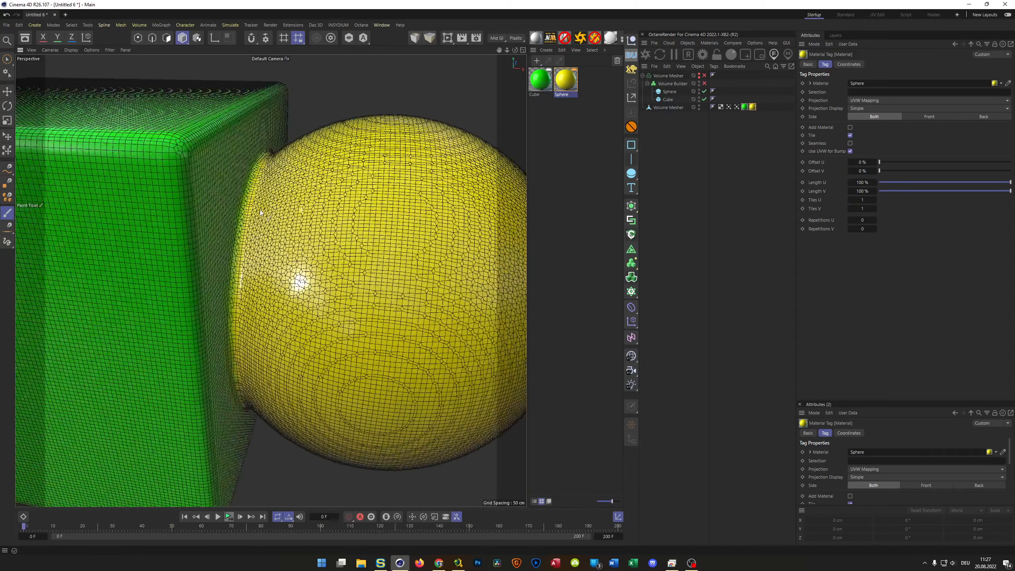
pyautogui.scroll(5, 282, 208)
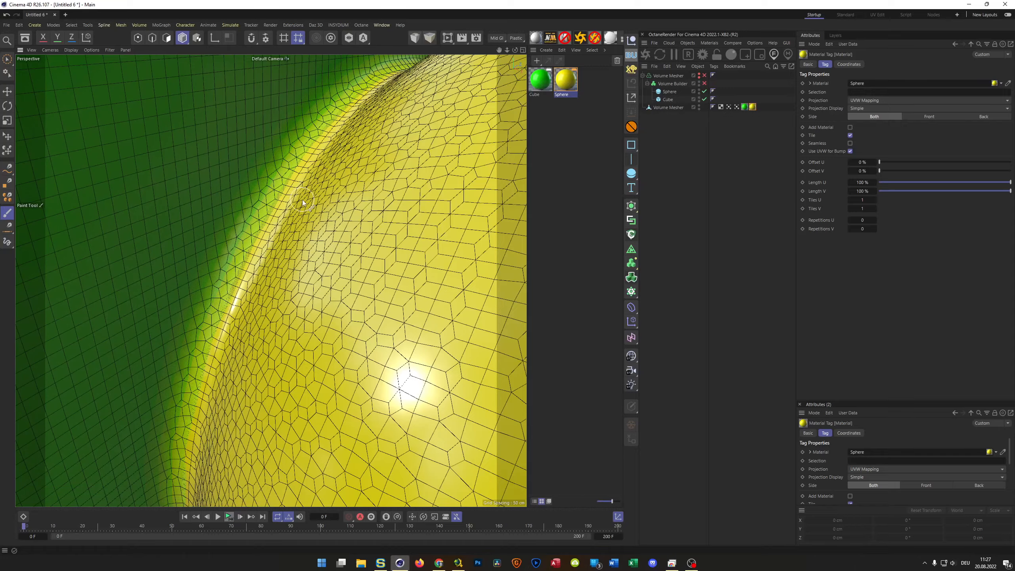
pyautogui.scroll(-8, 271, 202)
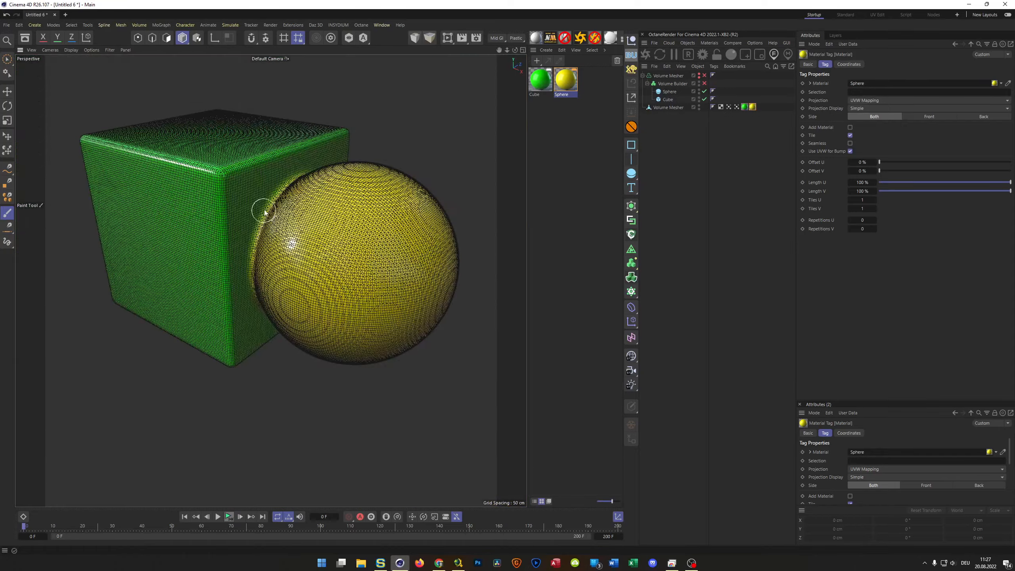
pyautogui.scroll(-6, 263, 200)
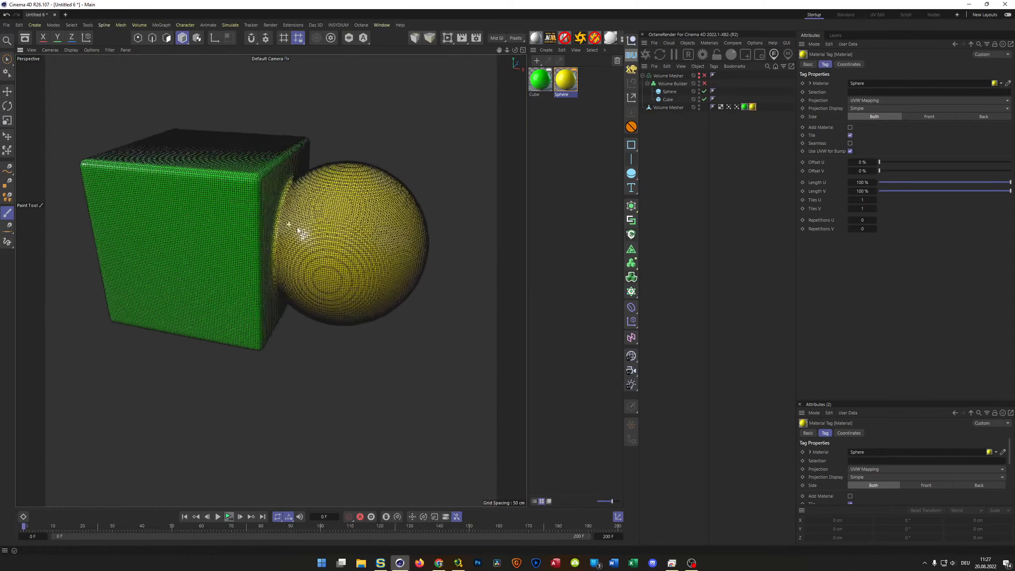
pyautogui.keyDown('alt'); pyautogui.moveTo(334, 232); pyautogui.dragTo(260, 129); pyautogui.keyUp('alt')
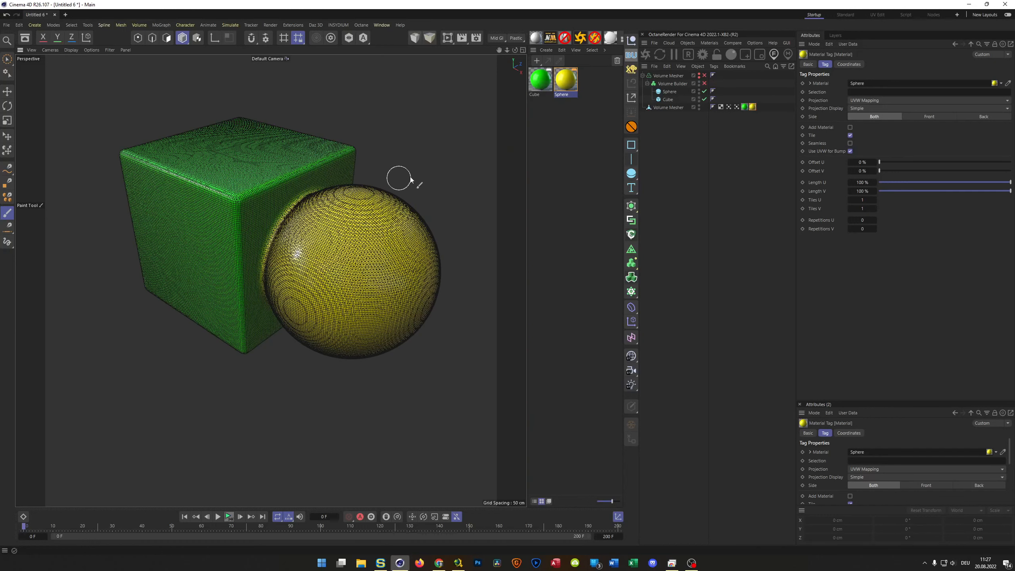
# Step: Set the radius of the Cube vertex map's field layer to 8 cm for a tighter falloff
pyautogui.click(673, 92)
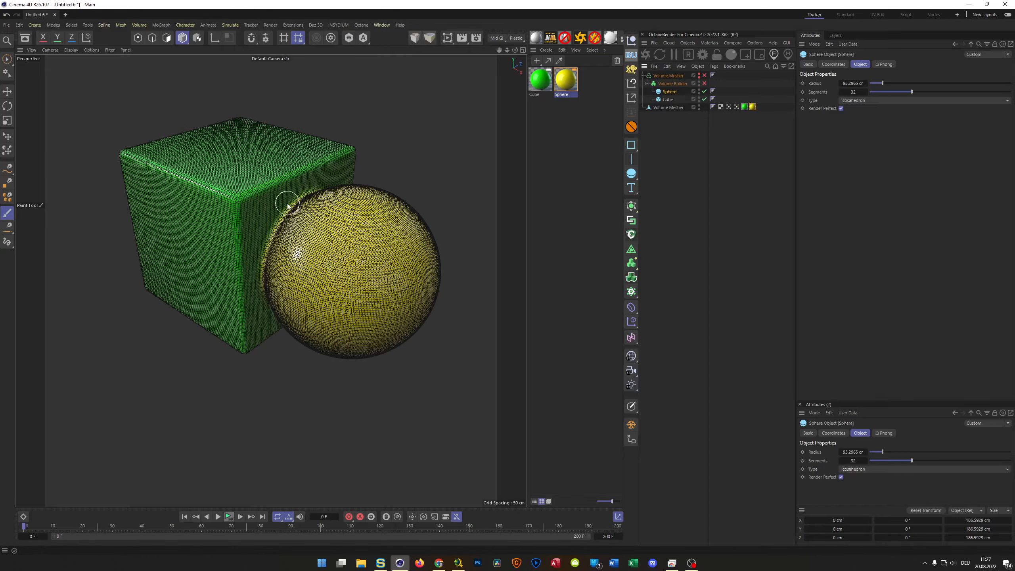
pyautogui.keyDown('alt'); pyautogui.moveTo(265, 210); pyautogui.dragTo(216, 250); pyautogui.keyUp('alt')
pyautogui.keyDown('alt'); pyautogui.moveTo(298, 228); pyautogui.dragTo(337, 200, button='right'); pyautogui.keyUp('alt')
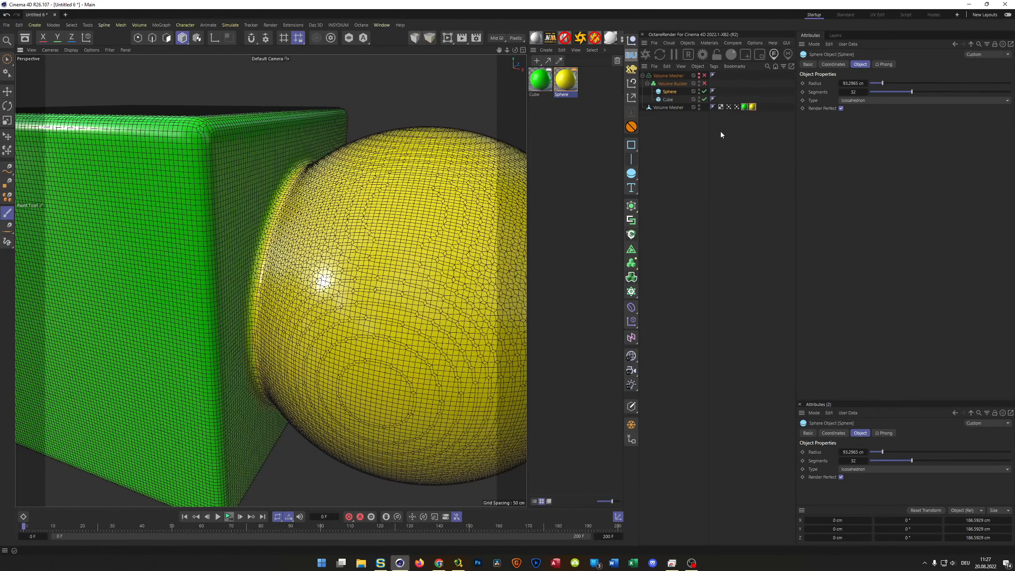
pyautogui.click(753, 107)
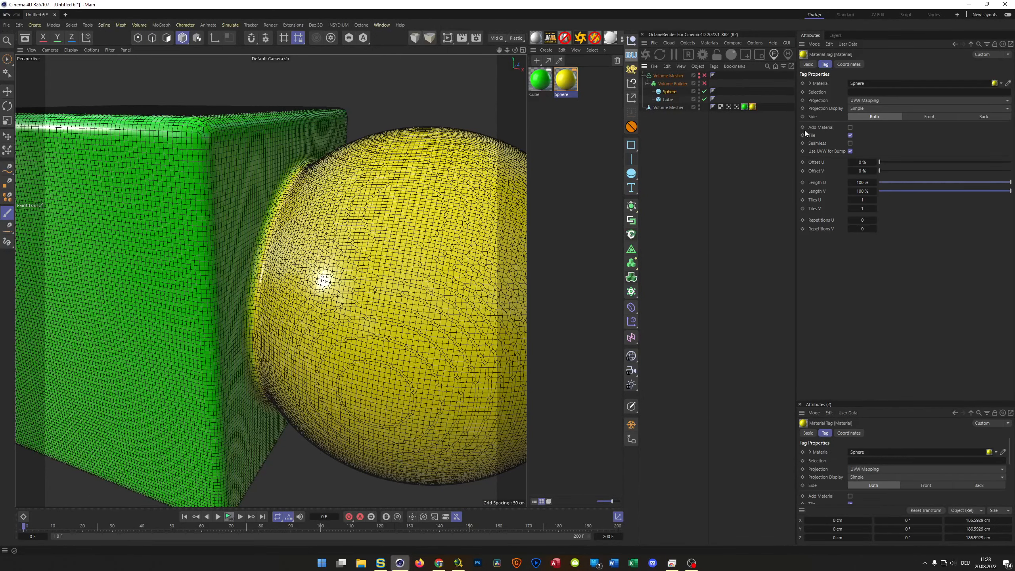
pyautogui.click(737, 107)
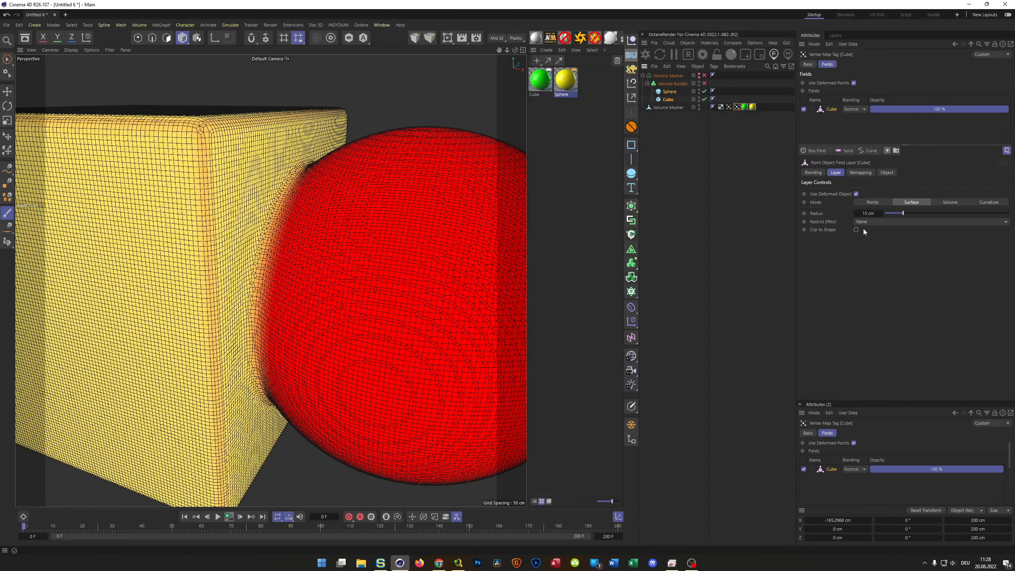
pyautogui.doubleClick(869, 213)
pyautogui.write('8')
pyautogui.press('Return')
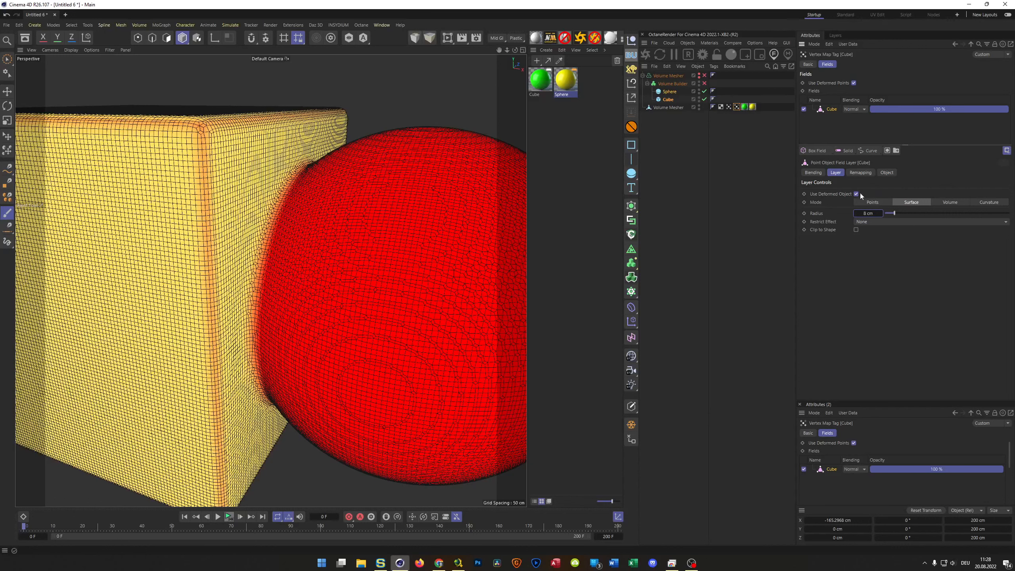
pyautogui.doubleClick(869, 213)
# Step: Try an 8 cm radius on the Sphere vertex map's field layer and settle on 5 cm
pyautogui.click(730, 107)
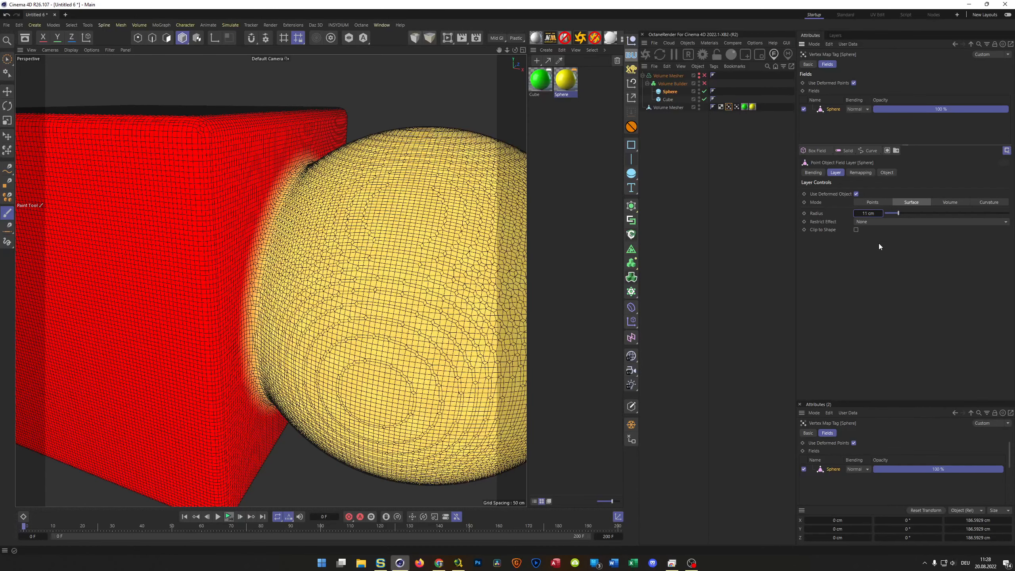
pyautogui.press('8')
pyautogui.write('8')
pyautogui.press('Return')
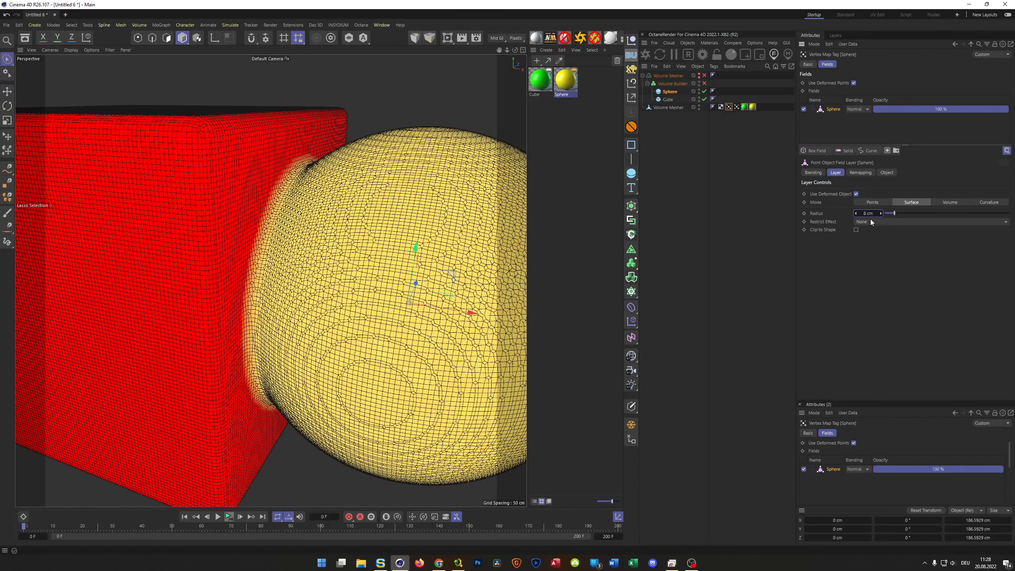
pyautogui.write('5')
pyautogui.press('Return')
# Step: Deselect everything and examine the green-to-yellow material transition where the sphere meets the cube
pyautogui.click(685, 240)
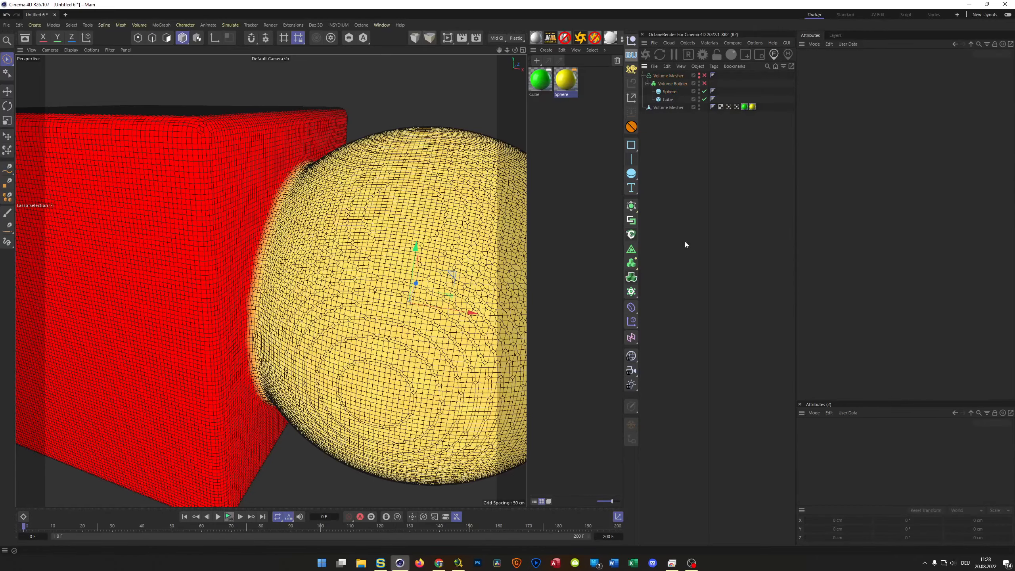
pyautogui.scroll(-3, 400, 264)
pyautogui.scroll(2, 384, 246)
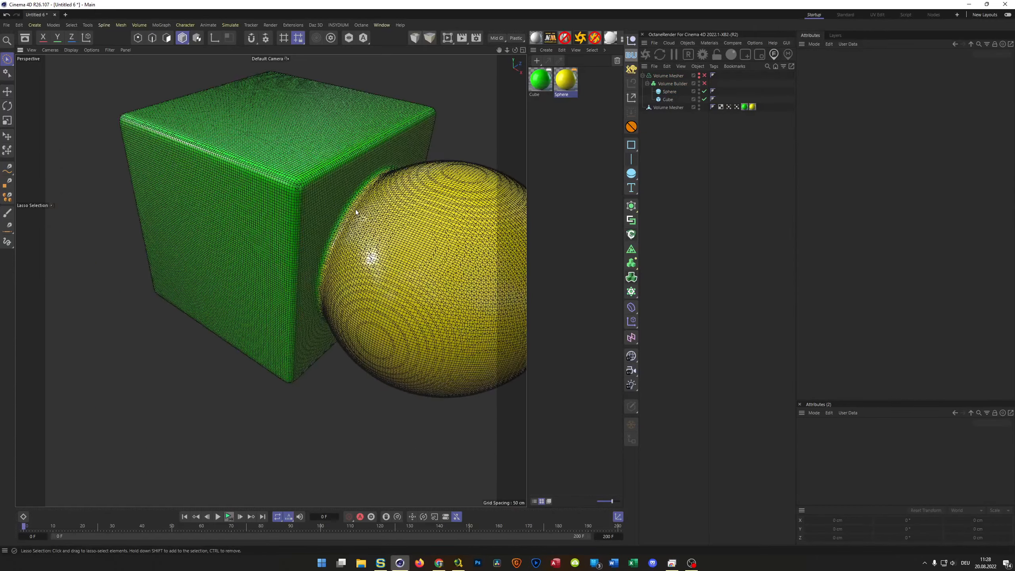
pyautogui.scroll(5, 358, 209)
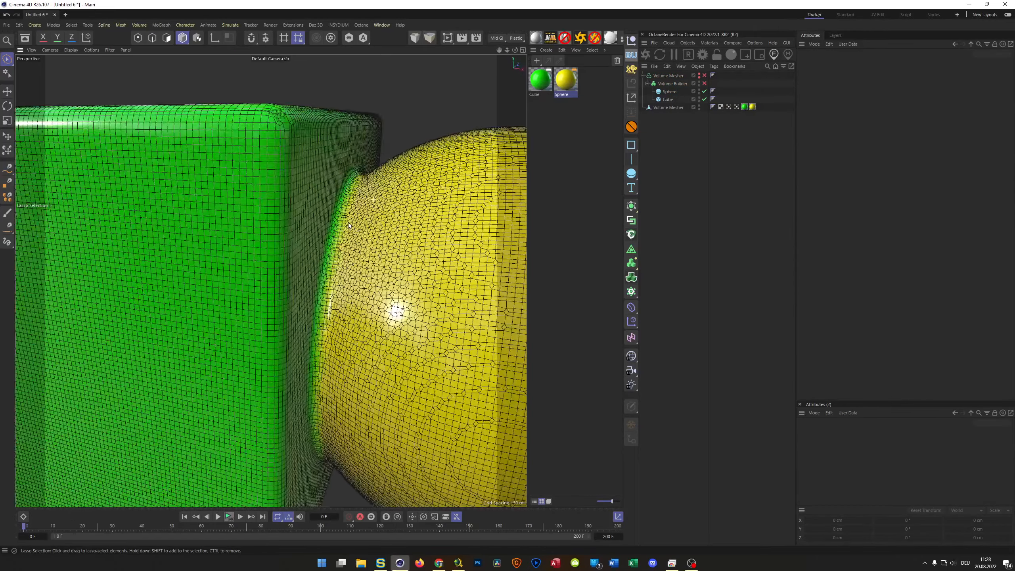
pyautogui.scroll(-5, 336, 226)
pyautogui.moveTo(291, 242)
pyautogui.keyDown('alt'); pyautogui.mouseDown()
pyautogui.moveTo(354, 233)
pyautogui.moveTo(385, 217)
pyautogui.moveTo(304, 234)
pyautogui.moveTo(335, 243)
pyautogui.moveTo(284, 248)
pyautogui.mouseUp(); pyautogui.keyUp('alt')
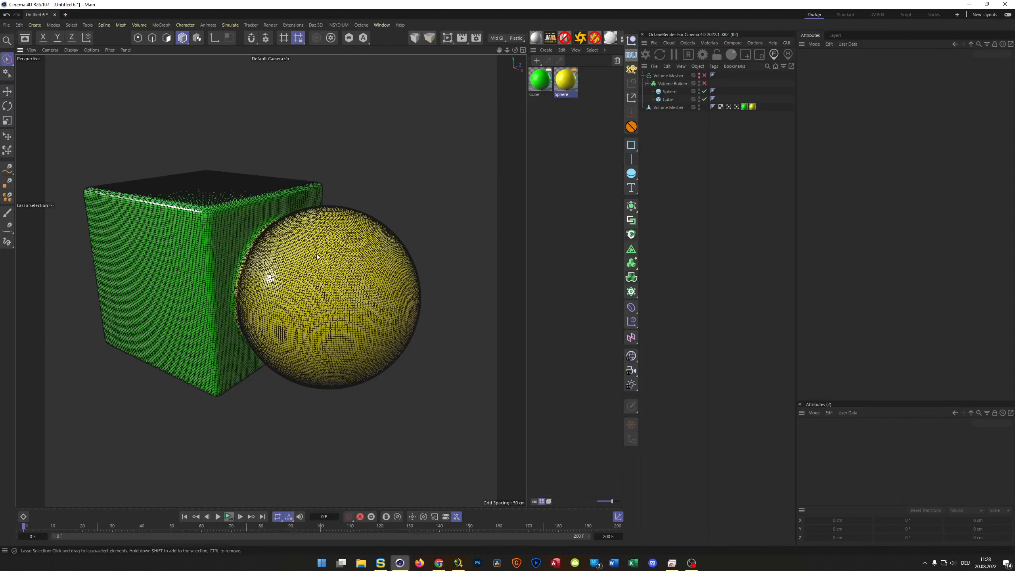
pyautogui.scroll(-1, 272, 231)
pyautogui.keyDown('alt'); pyautogui.moveTo(264, 236); pyautogui.dragTo(320, 198); pyautogui.keyUp('alt')
pyautogui.scroll(2, 255, 217)
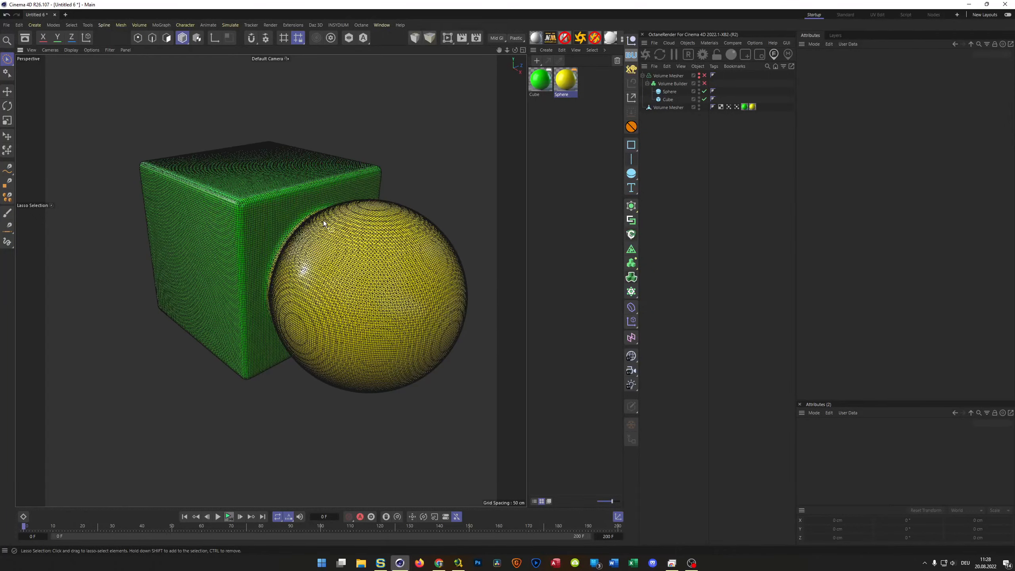
# Step: Delete the baked Volume Mesher mesh and re-enable the original Volume Builder and Volume Mesher generators
pyautogui.click(668, 108)
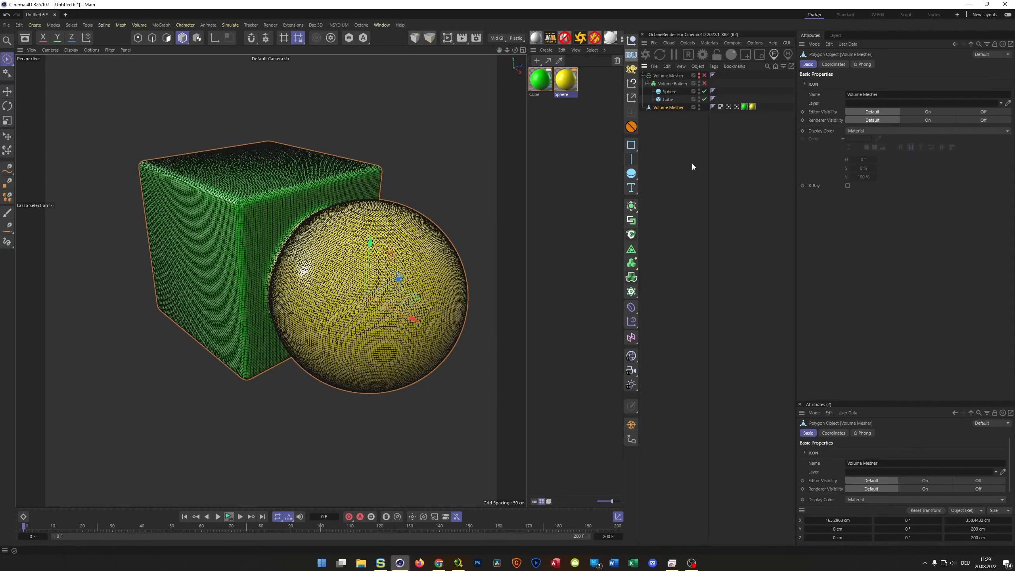
pyautogui.press('Delete')
pyautogui.click(705, 84)
pyautogui.click(704, 75)
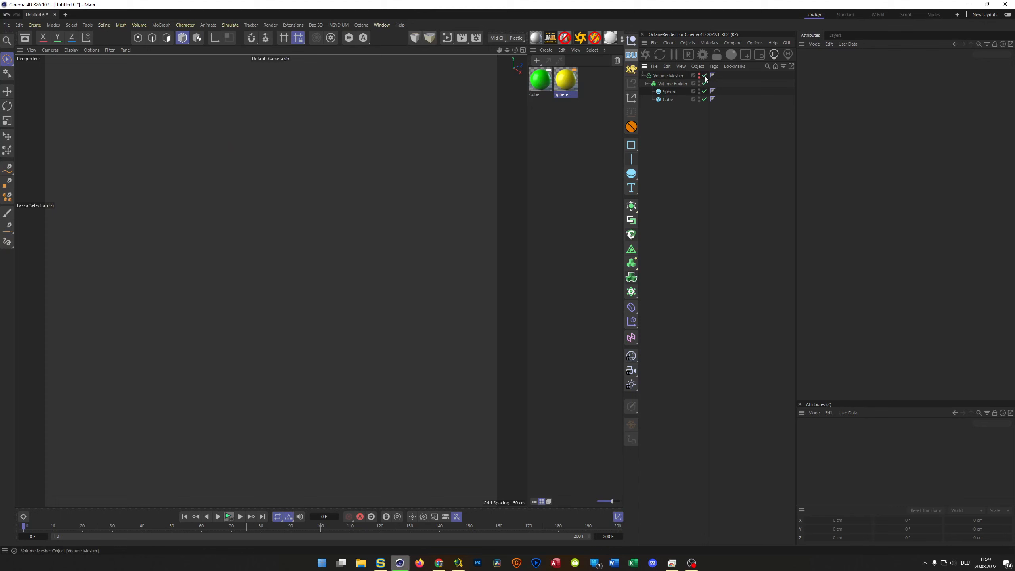
# Step: Place Sphere above Cube in the Volume Builder's object list and set the sphere's mode to Subtract
pyautogui.click(670, 92)
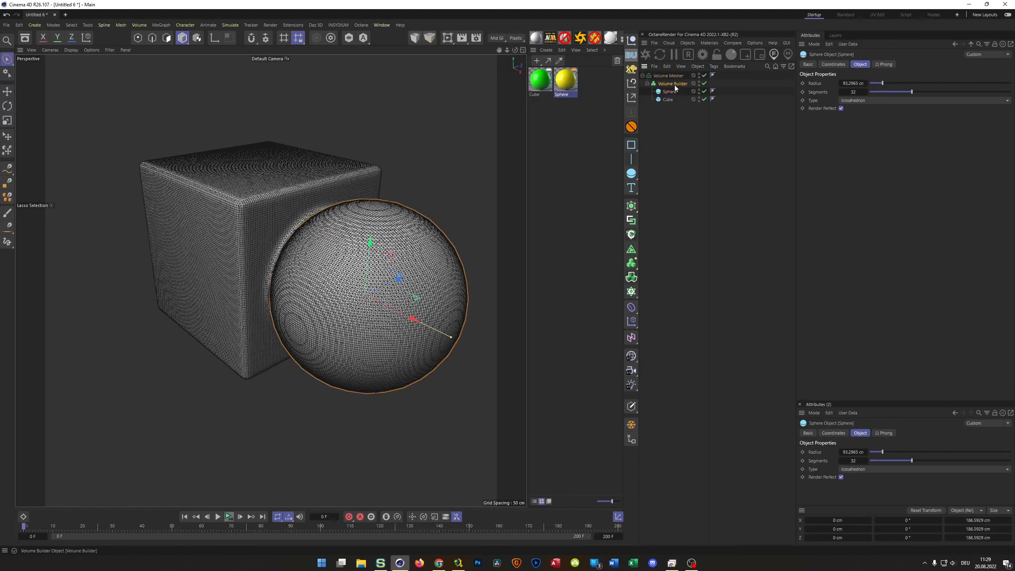
pyautogui.click(673, 84)
pyautogui.click(830, 124)
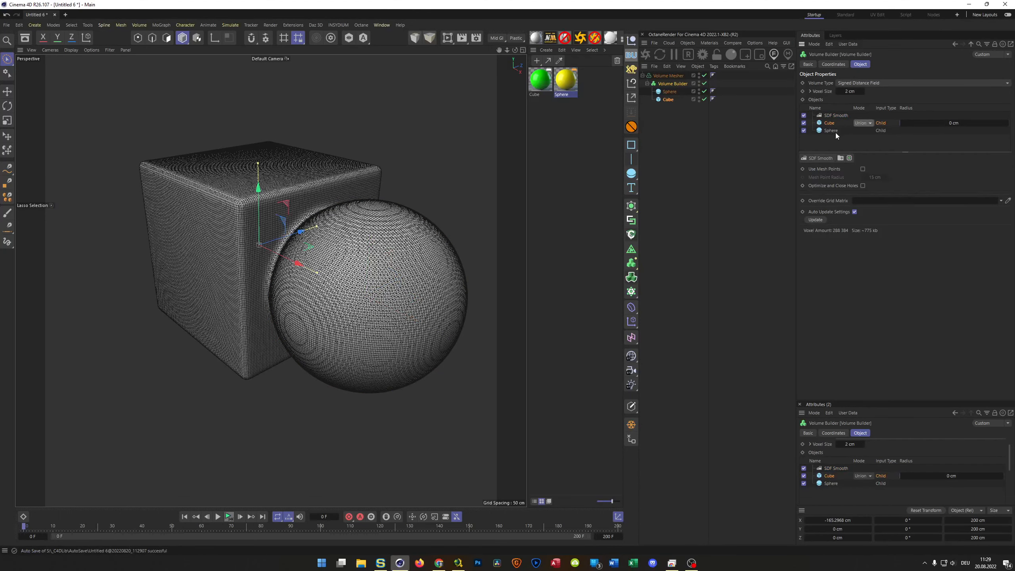
pyautogui.moveTo(832, 117); pyautogui.dragTo(832, 119)
pyautogui.click(863, 123)
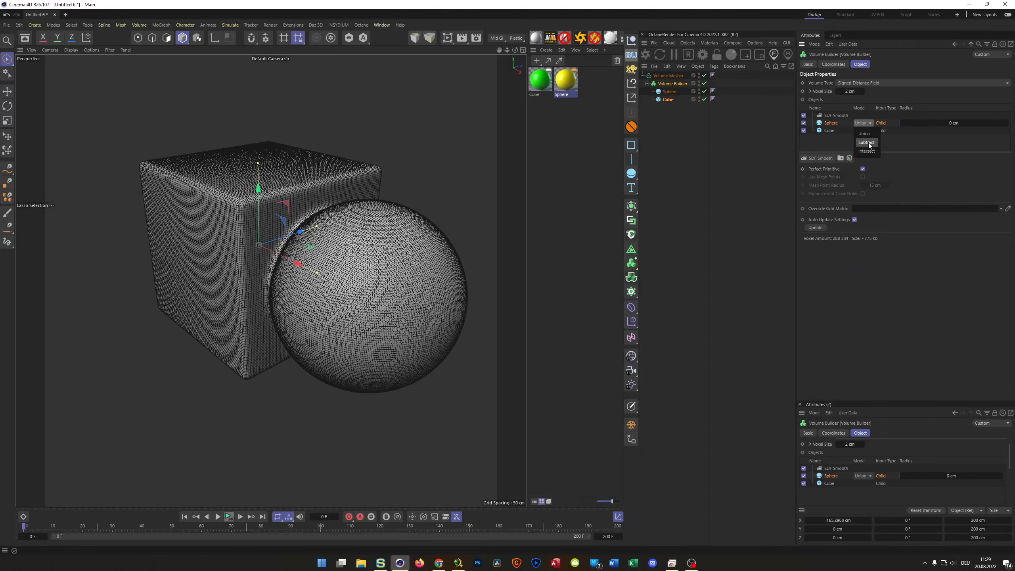
pyautogui.click(866, 138)
# Step: Move the sphere about 36 cm into the cube along X and reduce its radius to about 84 cm
pyautogui.keyDown('alt'); pyautogui.moveTo(374, 263); pyautogui.dragTo(355, 255); pyautogui.keyUp('alt')
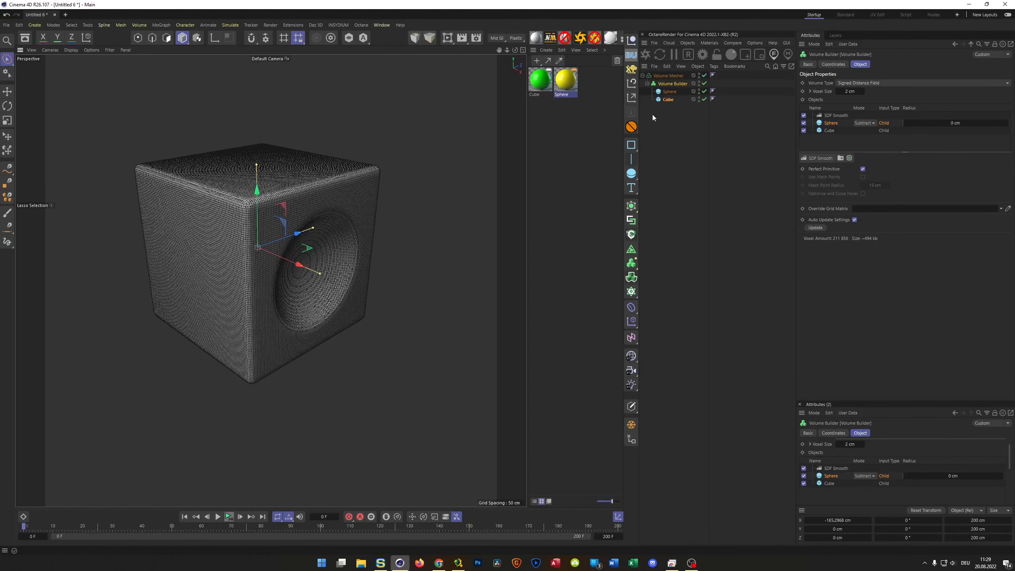
pyautogui.click(669, 91)
pyautogui.moveTo(439, 325); pyautogui.dragTo(395, 305)
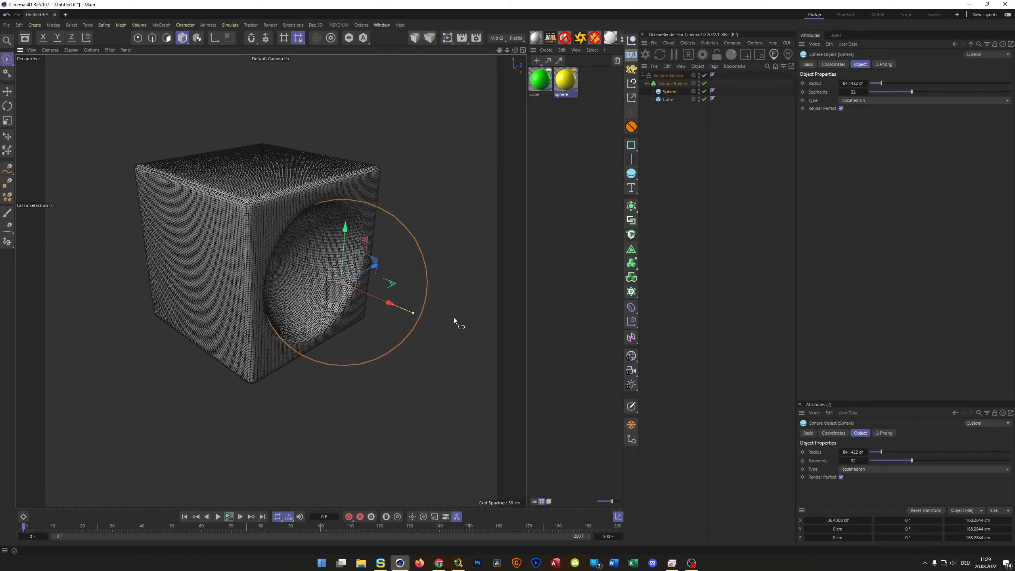
# Step: Bake the Volume Mesher's current state to a polygon object, then disable the original Volume Mesher and Volume Builder and hide the mesher
pyautogui.click(668, 75)
pyautogui.click(631, 425)
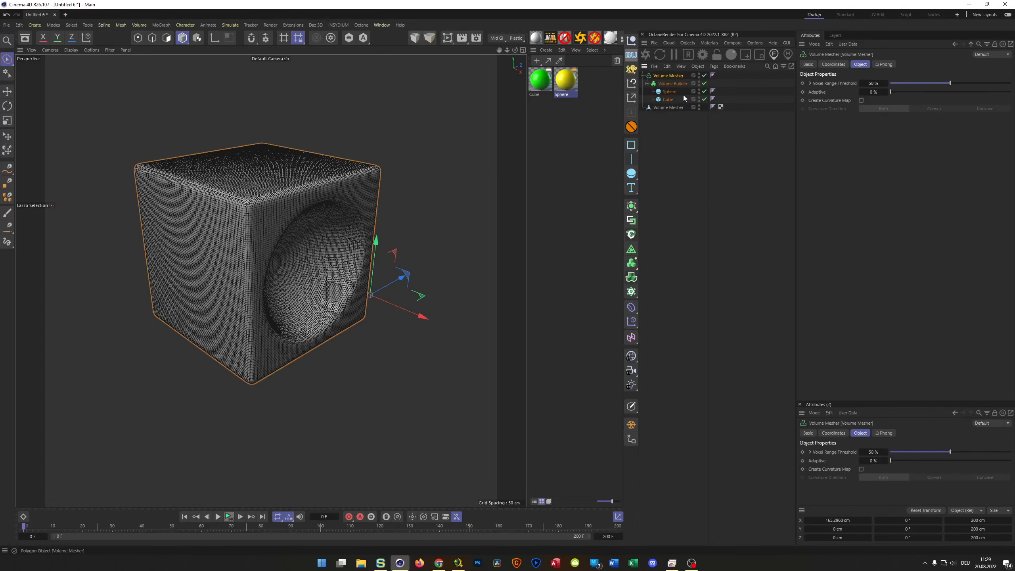
pyautogui.moveTo(704, 83); pyautogui.dragTo(704, 76)
pyautogui.keyDown('alt'); pyautogui.doubleClick(699, 77); pyautogui.keyUp('alt')
pyautogui.click(674, 108)
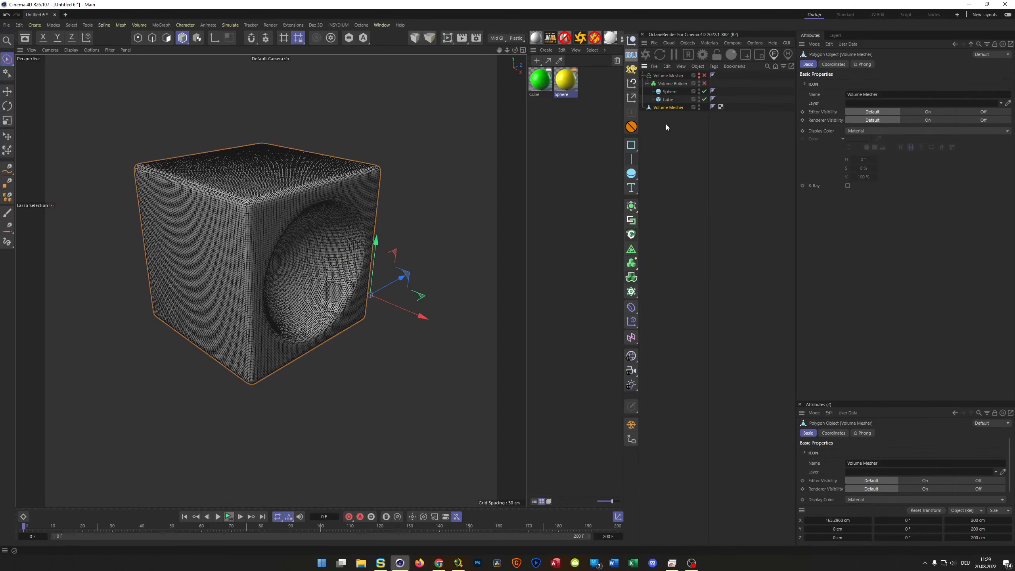
# Step: Add a Vertex Map tag to the baked mesh, place it last among the tags, and name it Cube
pyautogui.moveTo(301, 255)
pyautogui.keyDown('alt'); pyautogui.mouseDown()
pyautogui.moveTo(316, 260)
pyautogui.moveTo(304, 257)
pyautogui.mouseUp(); pyautogui.keyUp('alt')
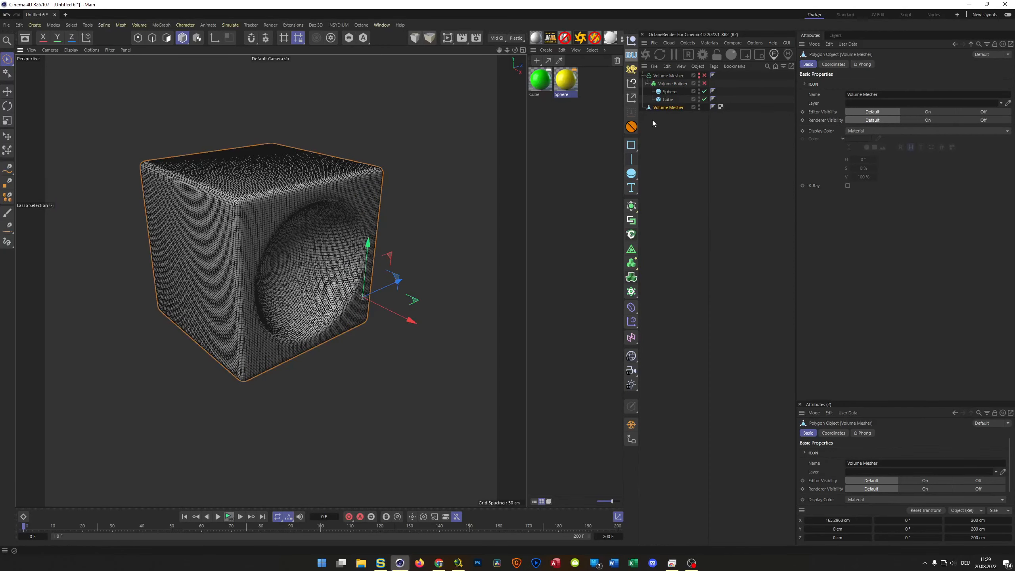
pyautogui.rightClick(671, 108)
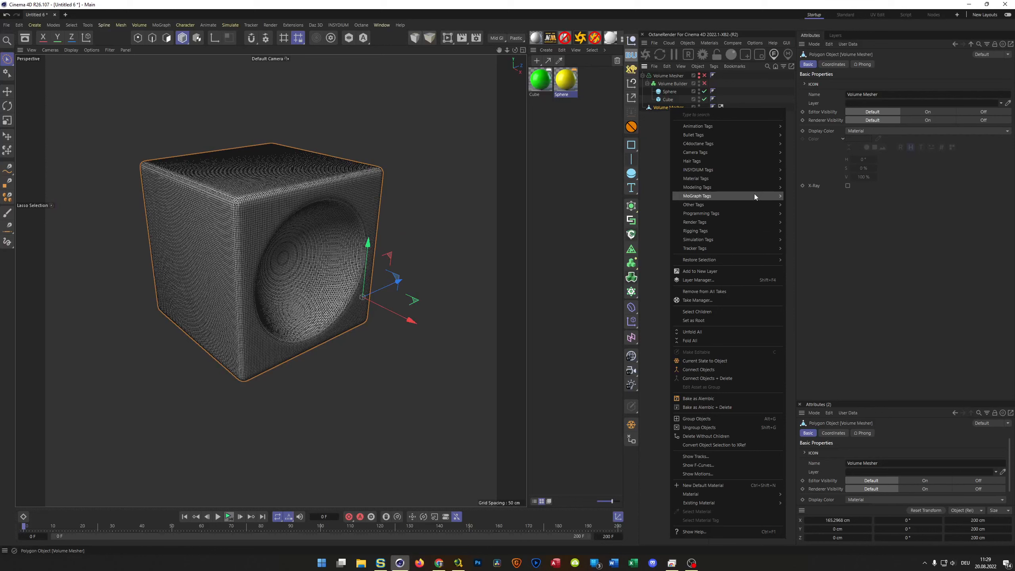
pyautogui.moveTo(754, 206)
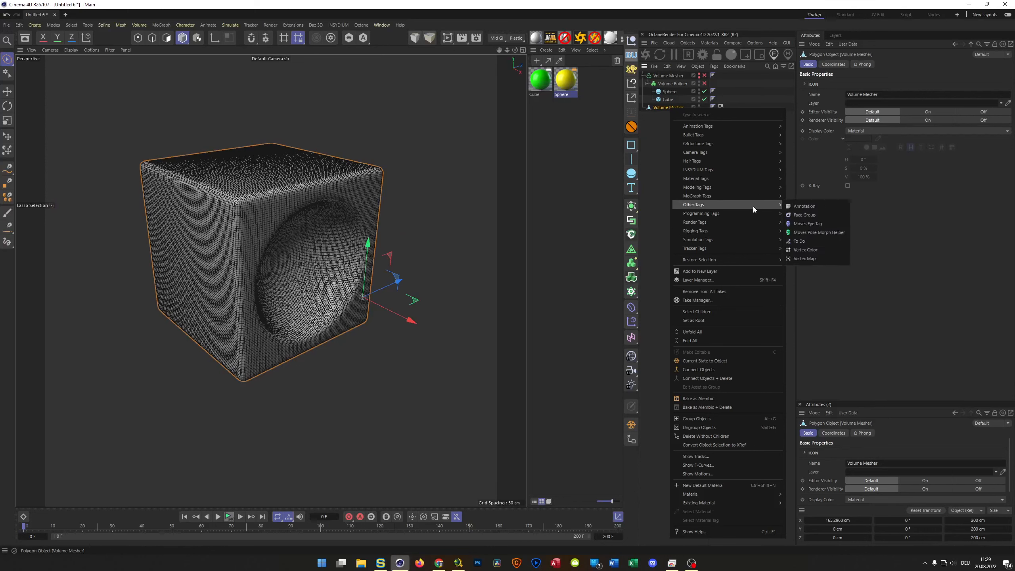
pyautogui.click(805, 259)
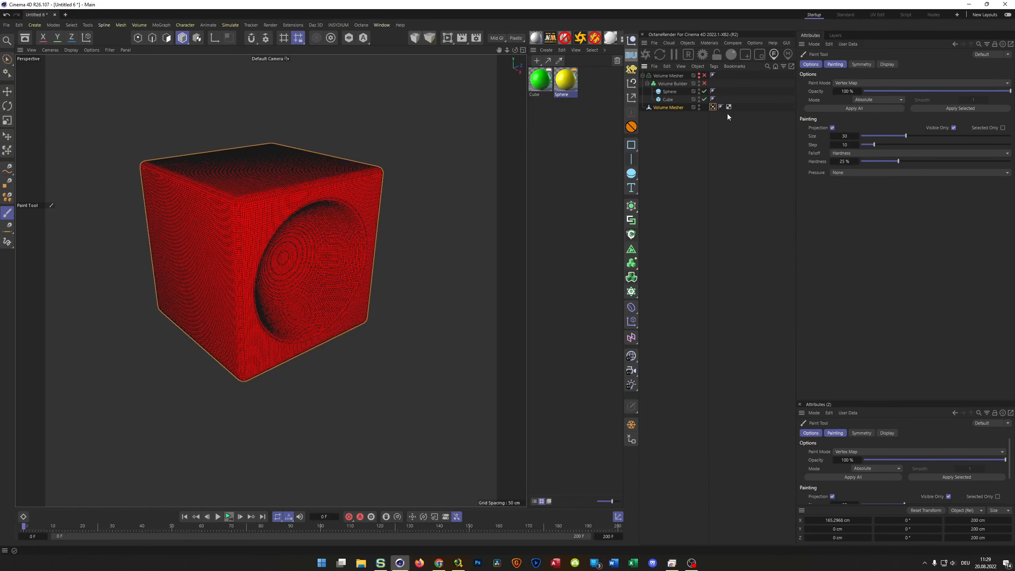
pyautogui.moveTo(733, 106); pyautogui.dragTo(733, 107)
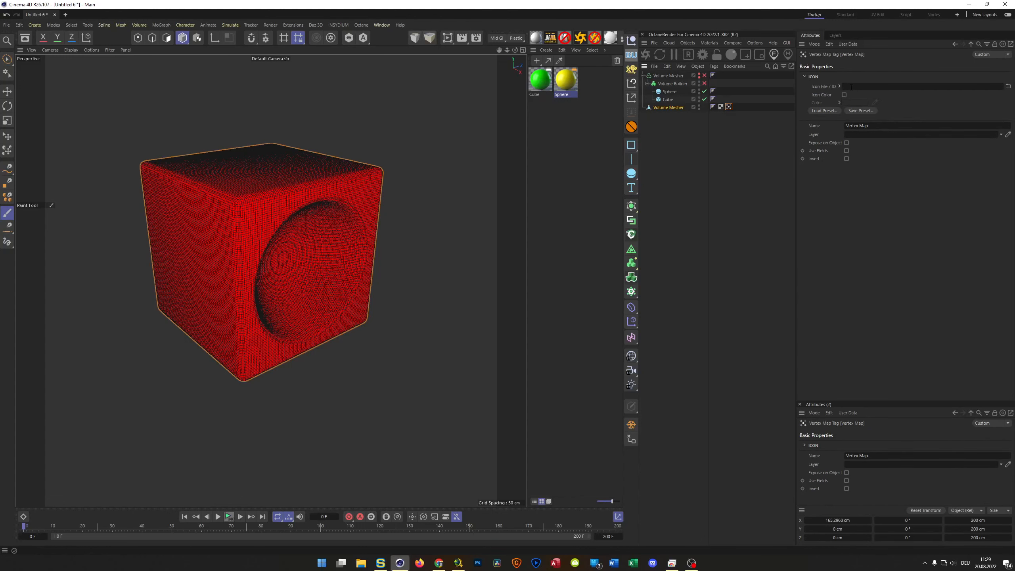
pyautogui.click(876, 126)
pyautogui.write('Dube')
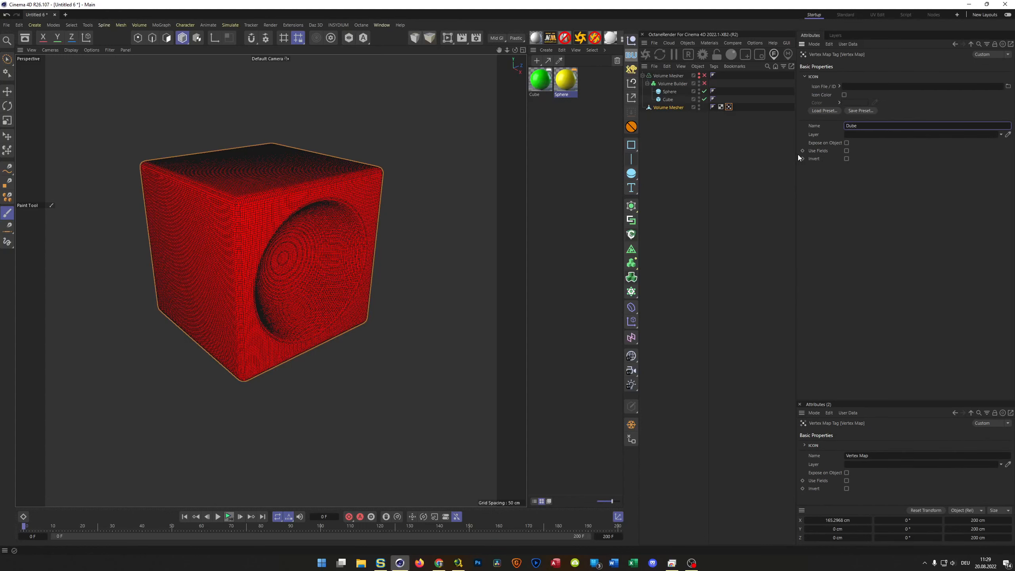
pyautogui.press('Home')
pyautogui.hotkey('shift', 'Right')
pyautogui.write('C')
pyautogui.press('Return')
# Step: Enable fields on the Cube vertex map and replace its Freeze layer with the Cube object
pyautogui.click(846, 150)
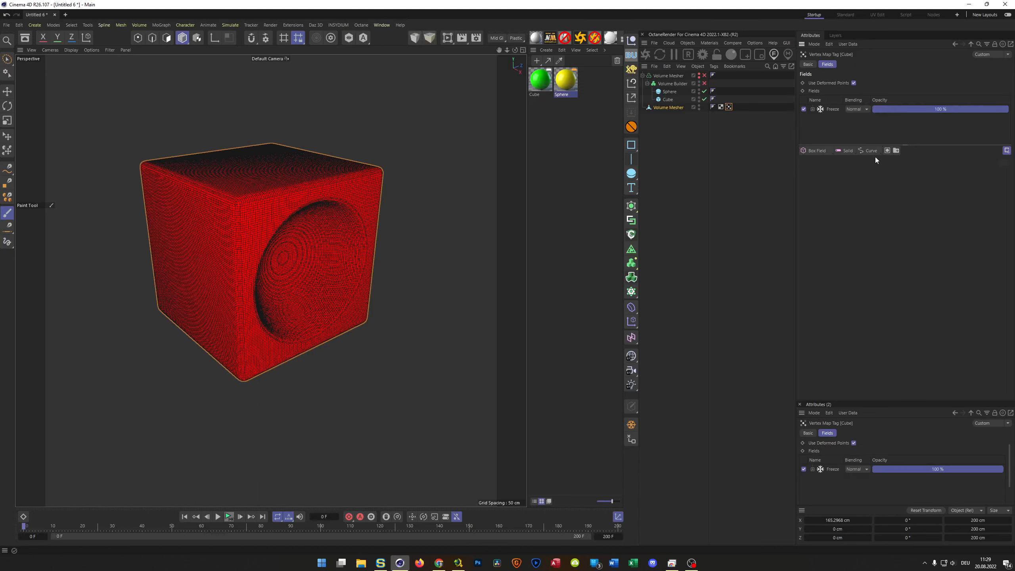
pyautogui.click(840, 108)
pyautogui.press('Delete')
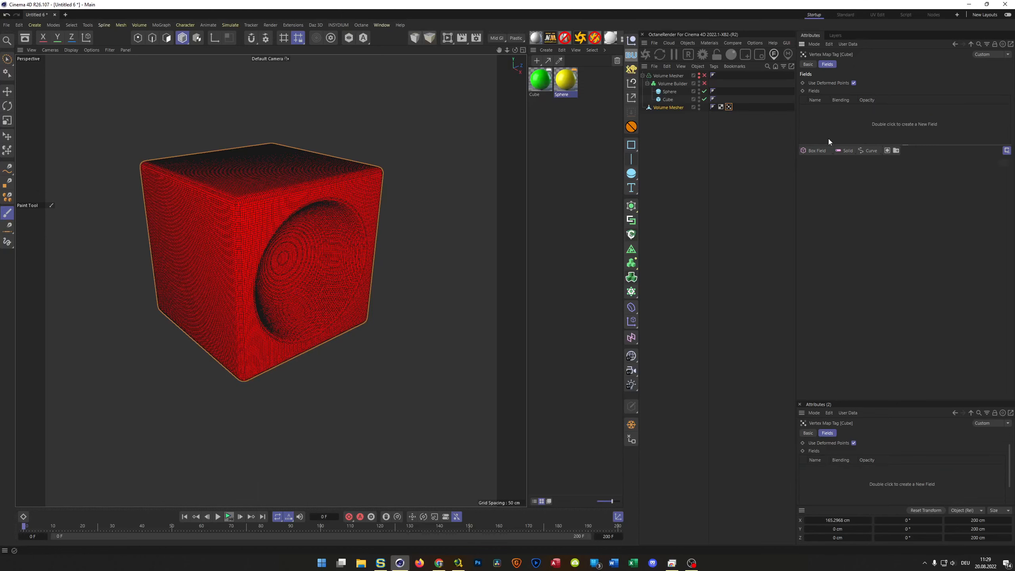
pyautogui.moveTo(669, 99); pyautogui.dragTo(838, 154)
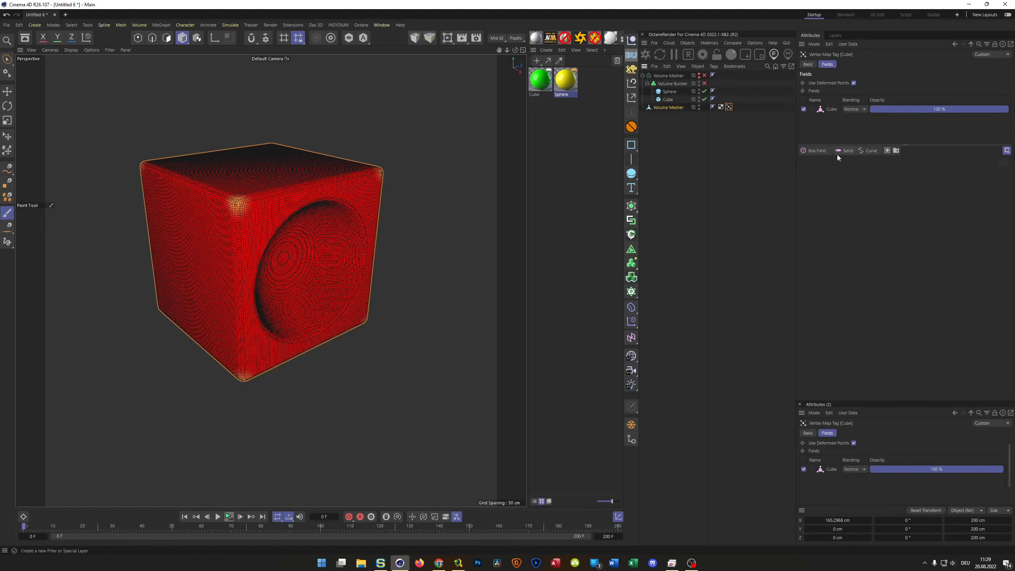
# Step: Set the vertex map's Cube field layer to Surface mode with a 10 cm radius
pyautogui.click(842, 109)
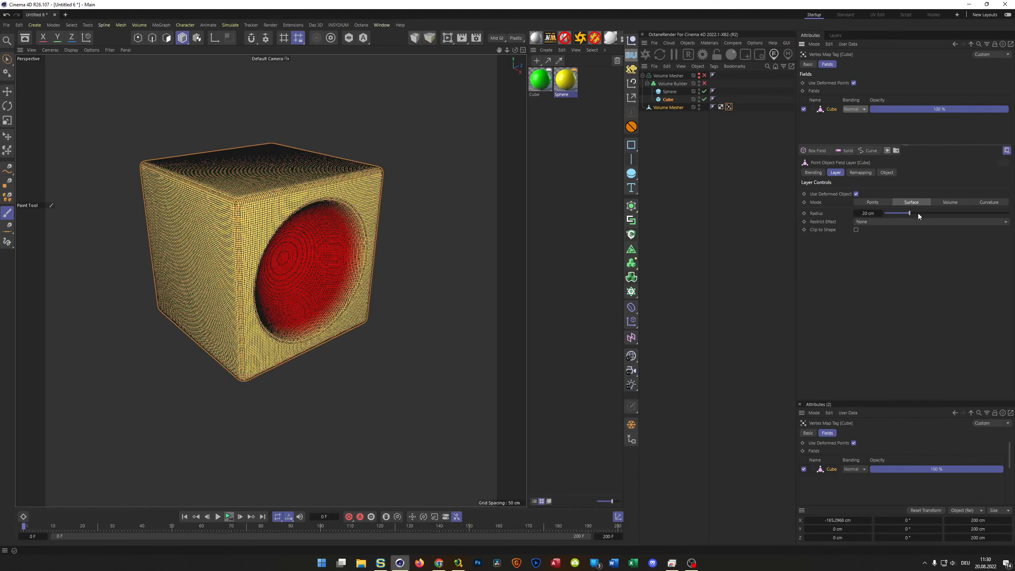
pyautogui.doubleClick(872, 214)
pyautogui.write('10')
pyautogui.press('Return')
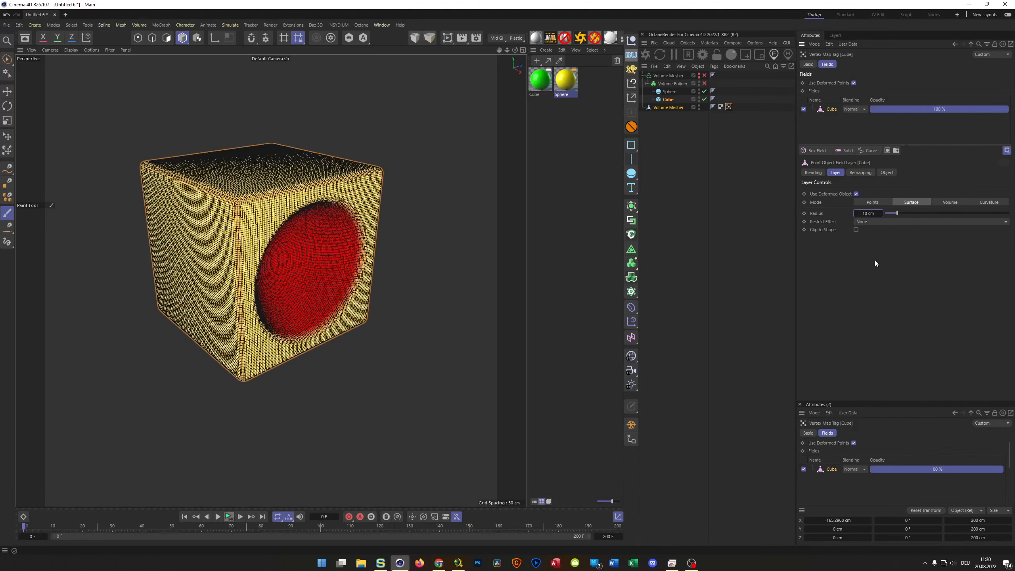
pyautogui.keyDown('alt'); pyautogui.moveTo(446, 279); pyautogui.dragTo(312, 250); pyautogui.keyUp('alt')
pyautogui.scroll(3, 331, 247)
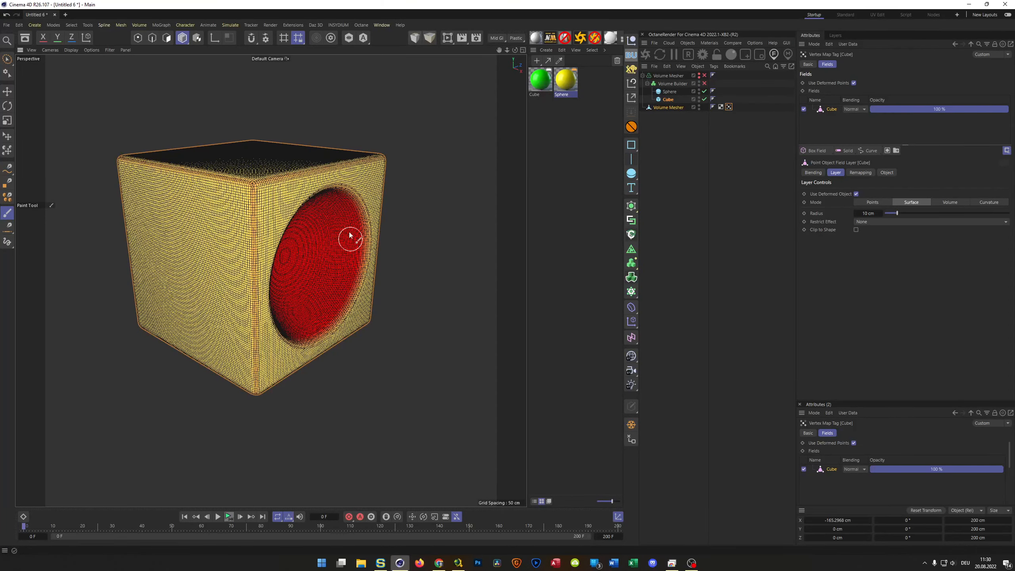
pyautogui.keyDown('alt'); pyautogui.moveTo(321, 282); pyautogui.dragTo(364, 242); pyautogui.keyUp('alt')
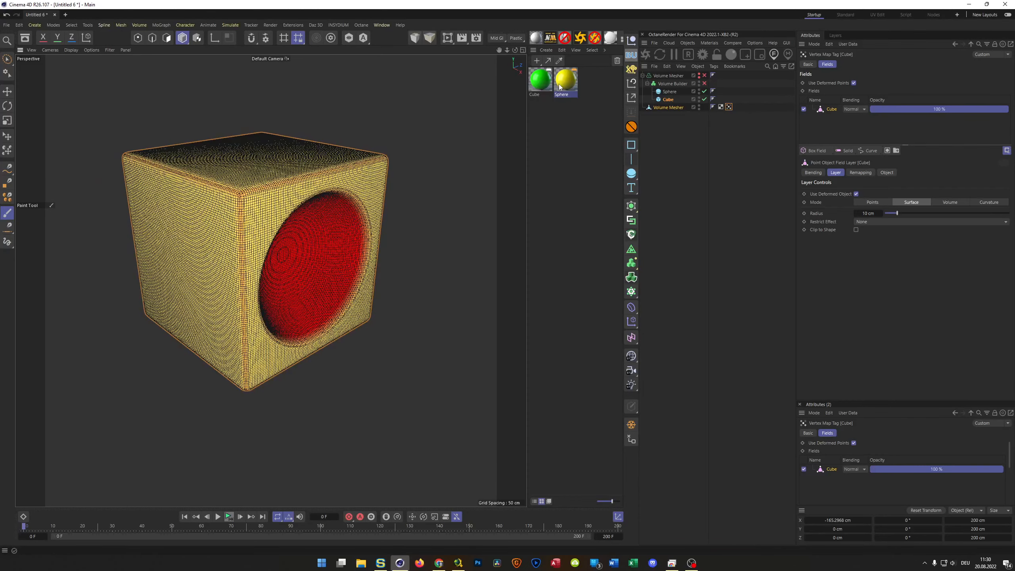
# Step: Apply the Cube and Sphere materials to the baked mesh and order the Cube material tag after the Sphere one
pyautogui.moveTo(540, 89); pyautogui.dragTo(610, 173)
pyautogui.moveTo(665, 109); pyautogui.dragTo(665, 110)
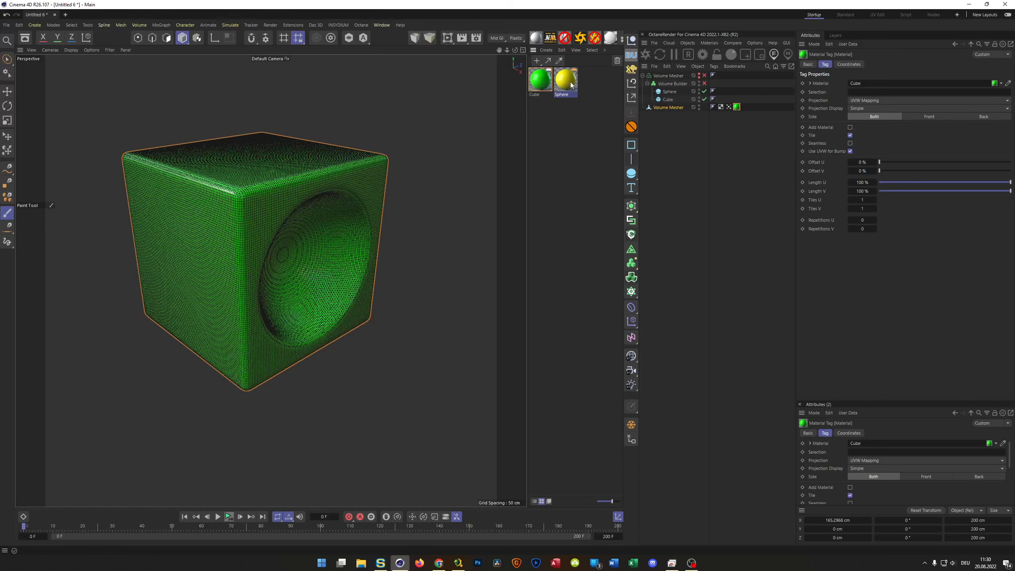
pyautogui.moveTo(660, 115); pyautogui.dragTo(664, 109)
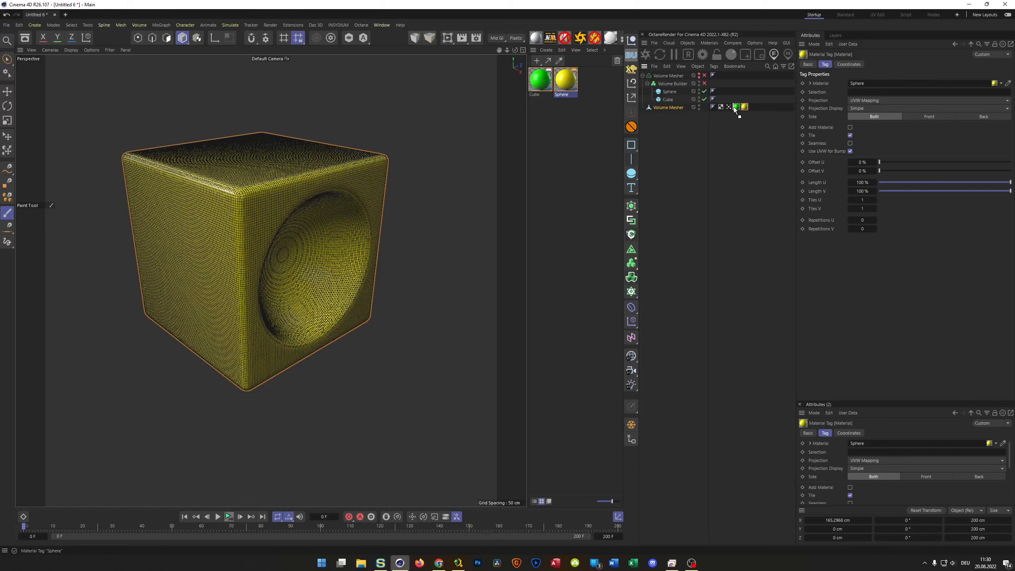
pyautogui.moveTo(734, 107); pyautogui.dragTo(746, 108)
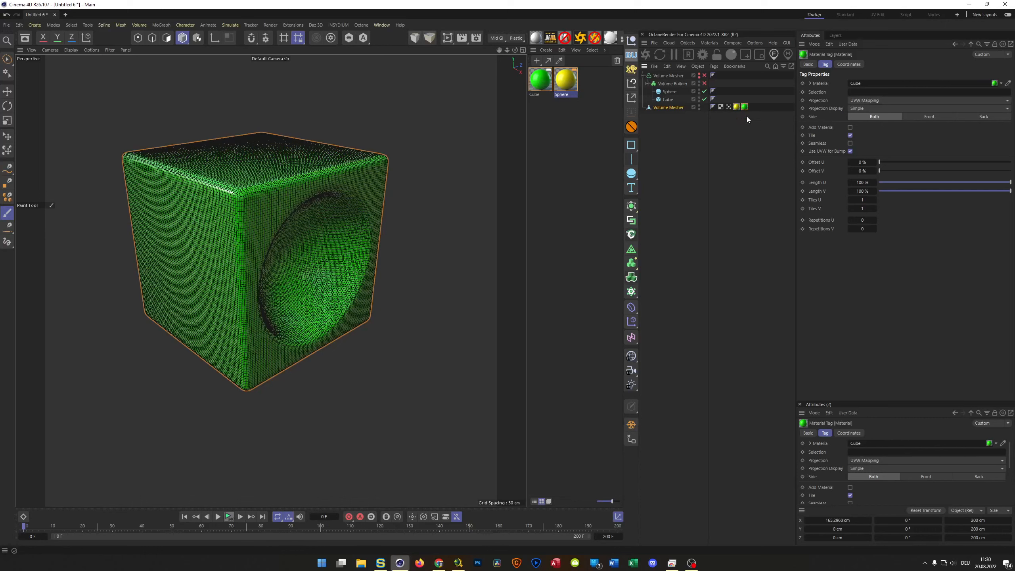
# Step: Assign the Cube vertex map to the vertex map shader in the Cube material's alpha channel
pyautogui.doubleClick(540, 85)
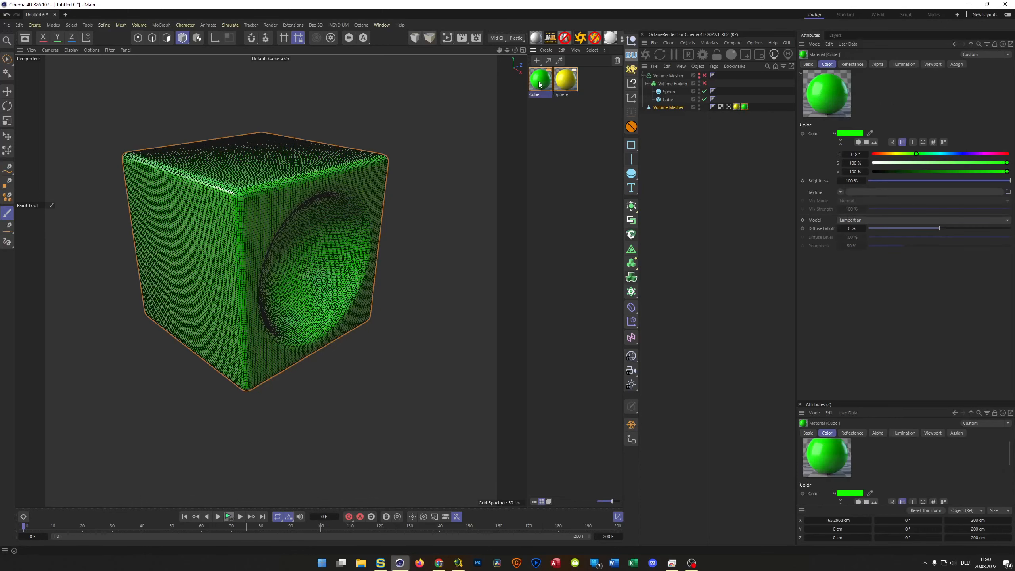
pyautogui.moveTo(592, 78); pyautogui.dragTo(626, 167)
pyautogui.click(664, 260)
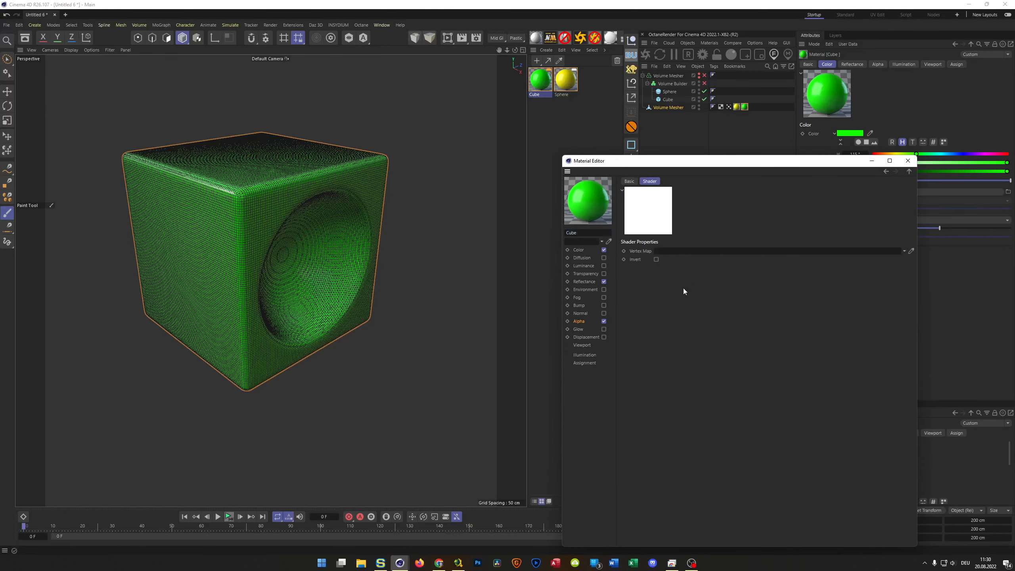
pyautogui.moveTo(728, 107); pyautogui.dragTo(692, 251)
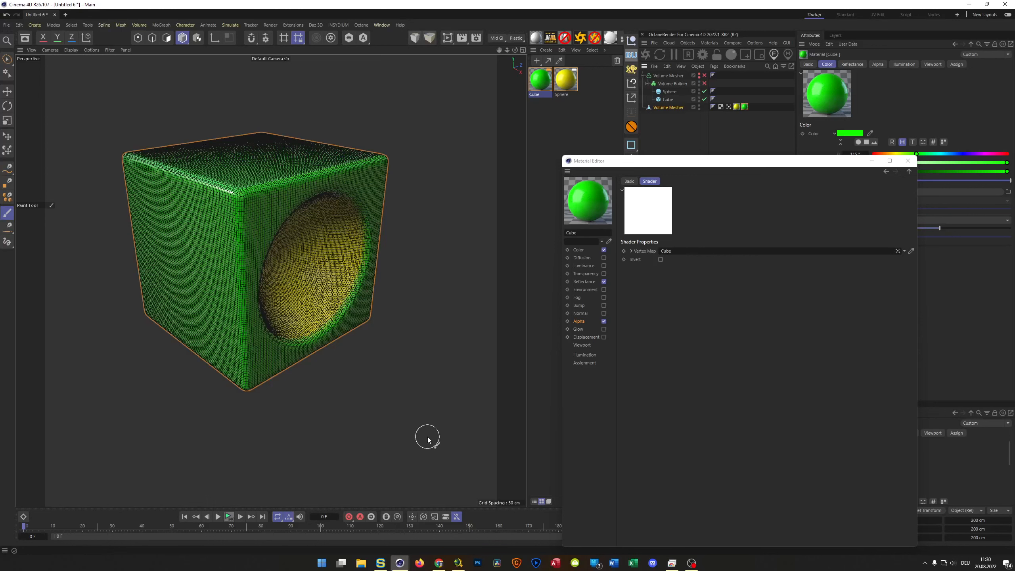
pyautogui.click(908, 161)
# Step: Try a 5 cm radius on the Cube vertex map's field layer and settle on 8 cm
pyautogui.click(730, 107)
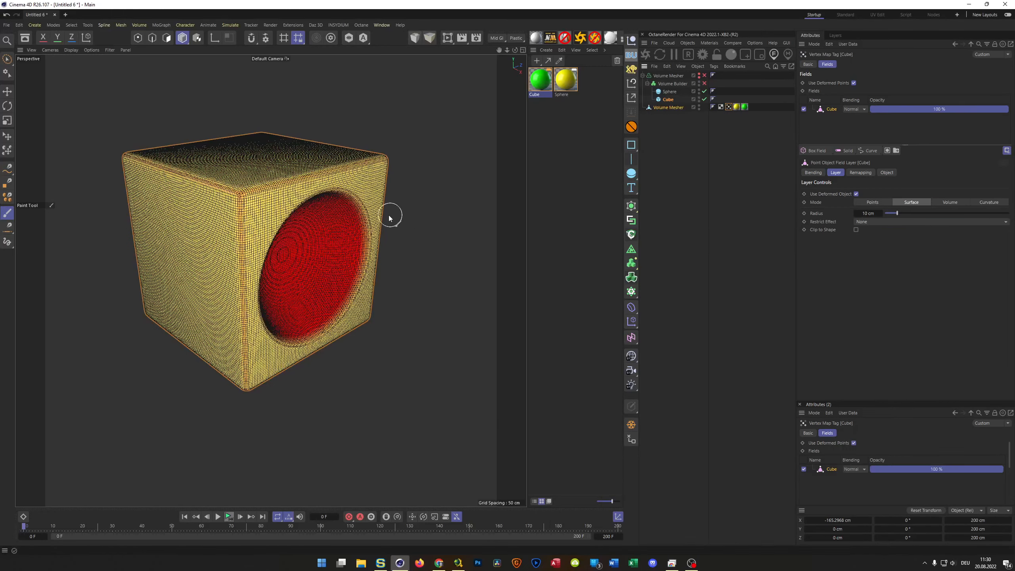
pyautogui.scroll(5, 390, 218)
pyautogui.doubleClick(871, 214)
pyautogui.write('5')
pyautogui.press('Return')
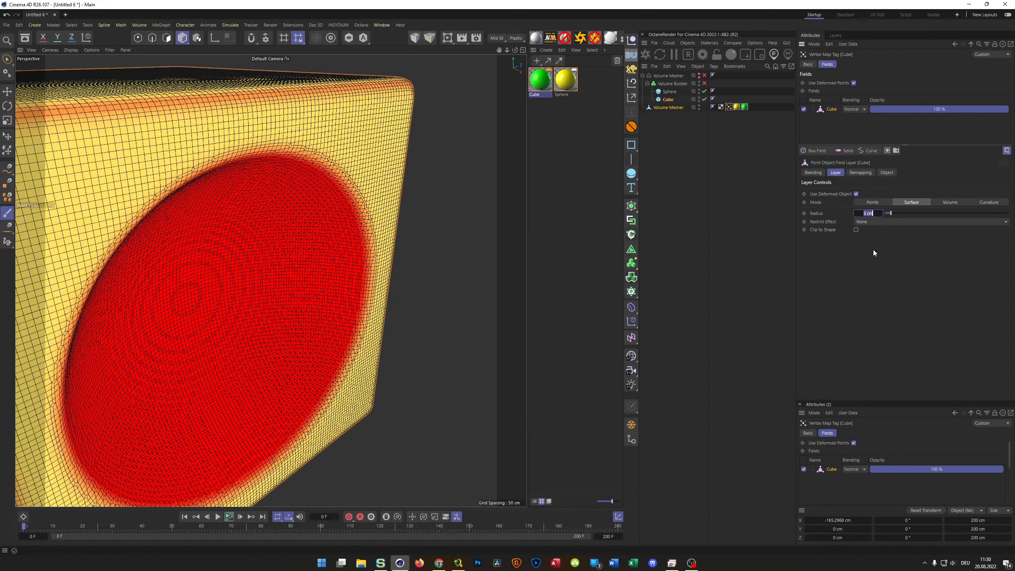
pyautogui.write('8')
pyautogui.press('Return')
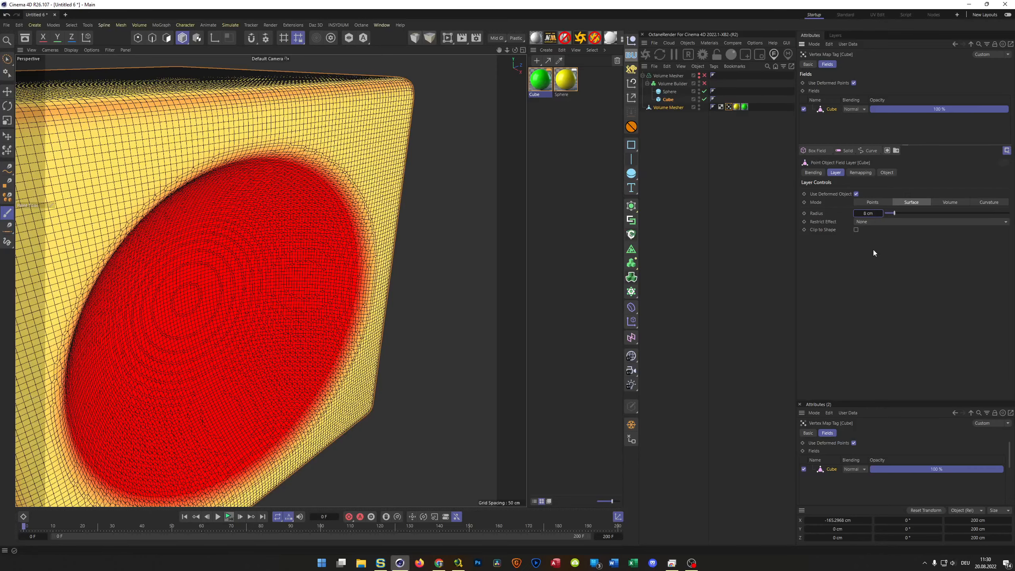
pyautogui.scroll(-10, 344, 295)
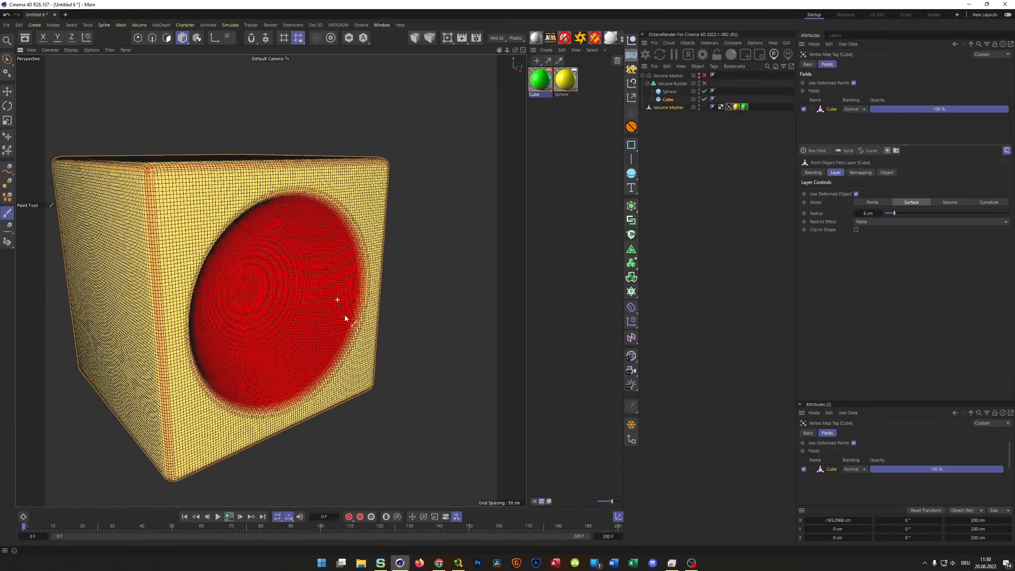
pyautogui.keyDown('alt'); pyautogui.moveTo(346, 309); pyautogui.dragTo(349, 310); pyautogui.keyUp('alt')
# Step: Add a Curve layer above the Cube field layer and bow its shape upward to sharpen the falloff around the cavity
pyautogui.click(832, 110)
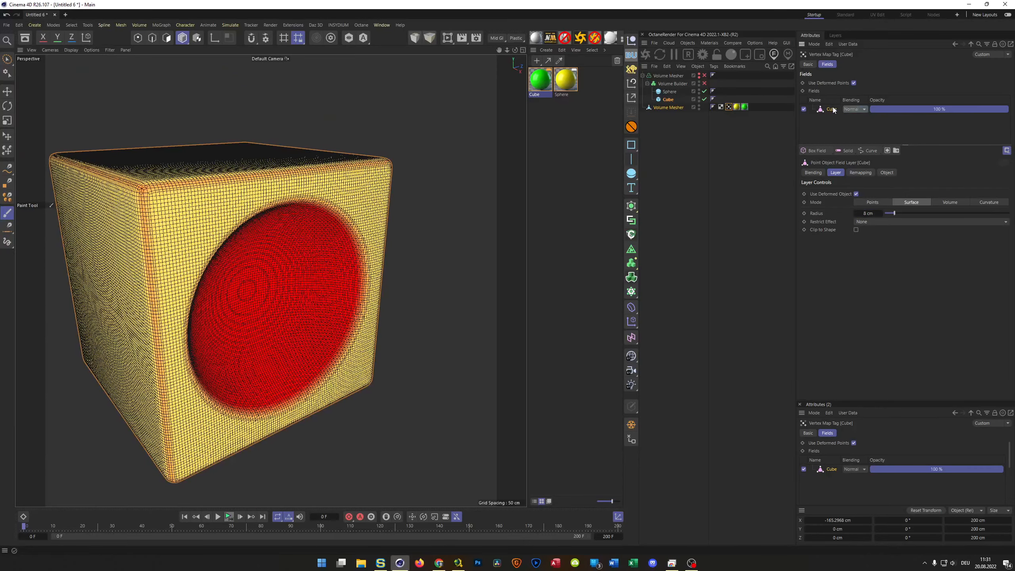
pyautogui.click(870, 152)
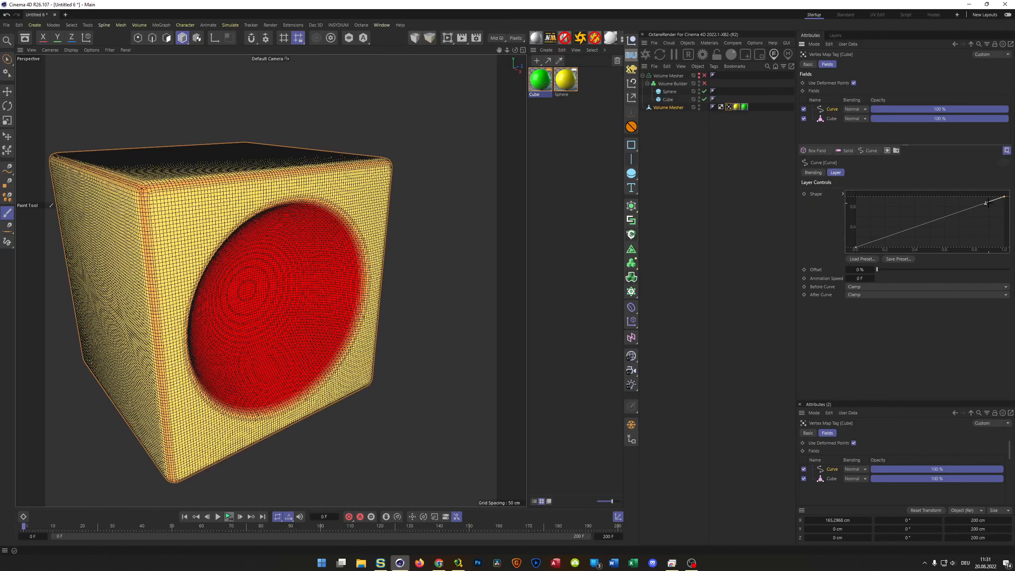
pyautogui.moveTo(988, 205); pyautogui.dragTo(915, 199)
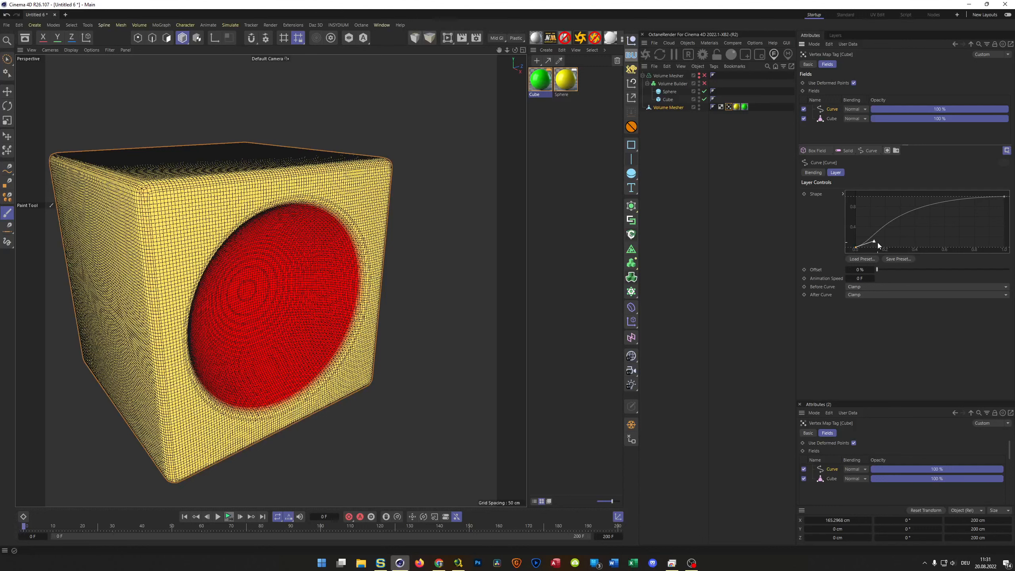
pyautogui.moveTo(876, 241); pyautogui.dragTo(865, 234)
pyautogui.moveTo(344, 261)
pyautogui.keyDown('alt'); pyautogui.mouseDown()
pyautogui.moveTo(402, 286)
pyautogui.moveTo(346, 274)
pyautogui.moveTo(348, 254)
pyautogui.mouseUp(); pyautogui.keyUp('alt')
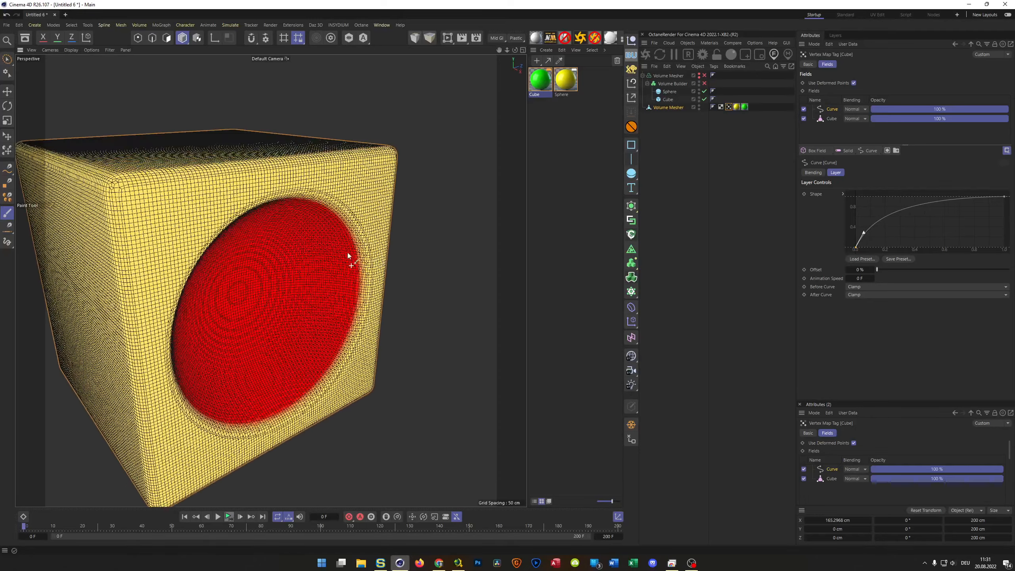
pyautogui.click(570, 81)
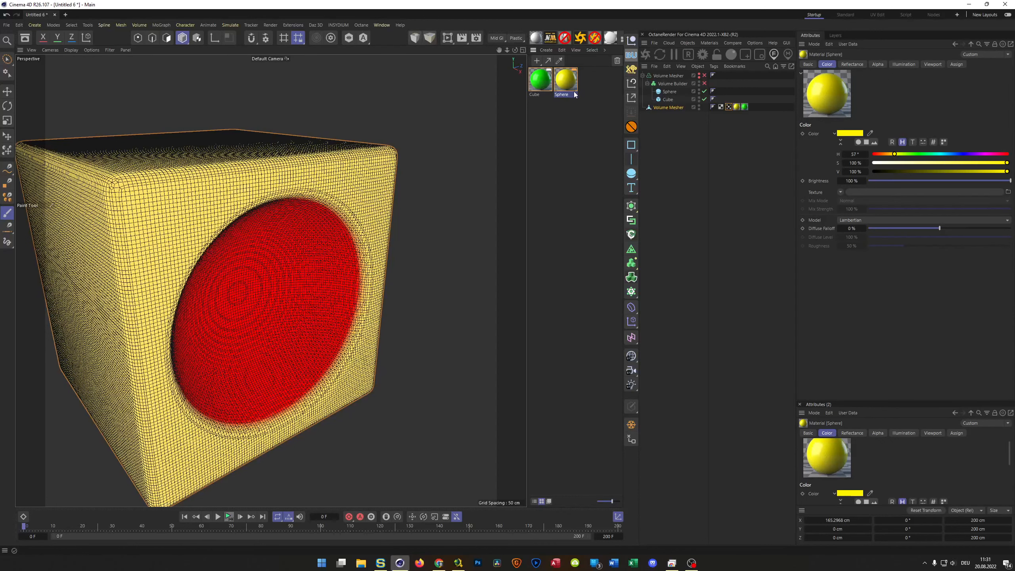
# Step: Add a Gradient shader as the texture in the Sphere material's color channel
pyautogui.click(700, 235)
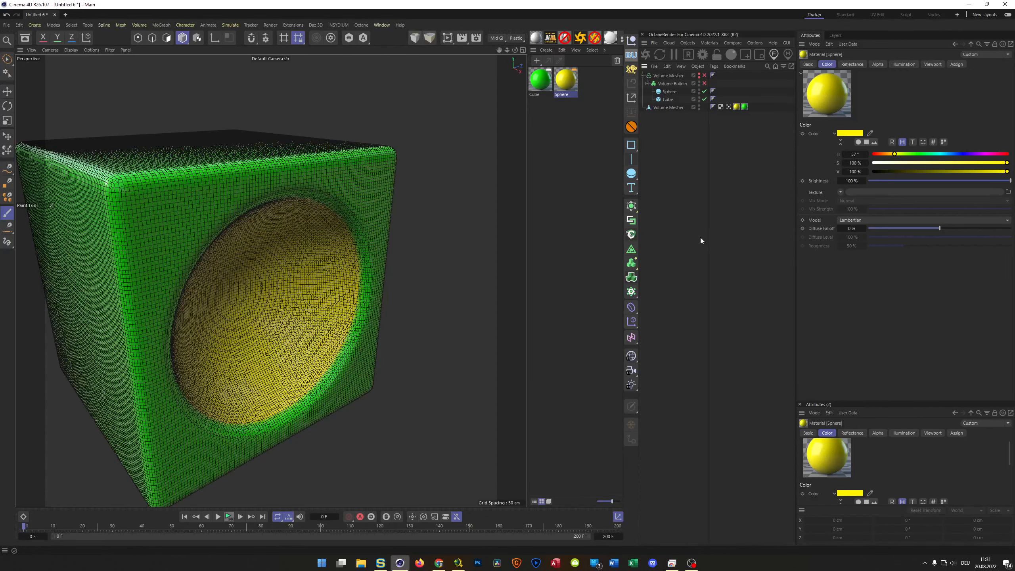
pyautogui.doubleClick(567, 83)
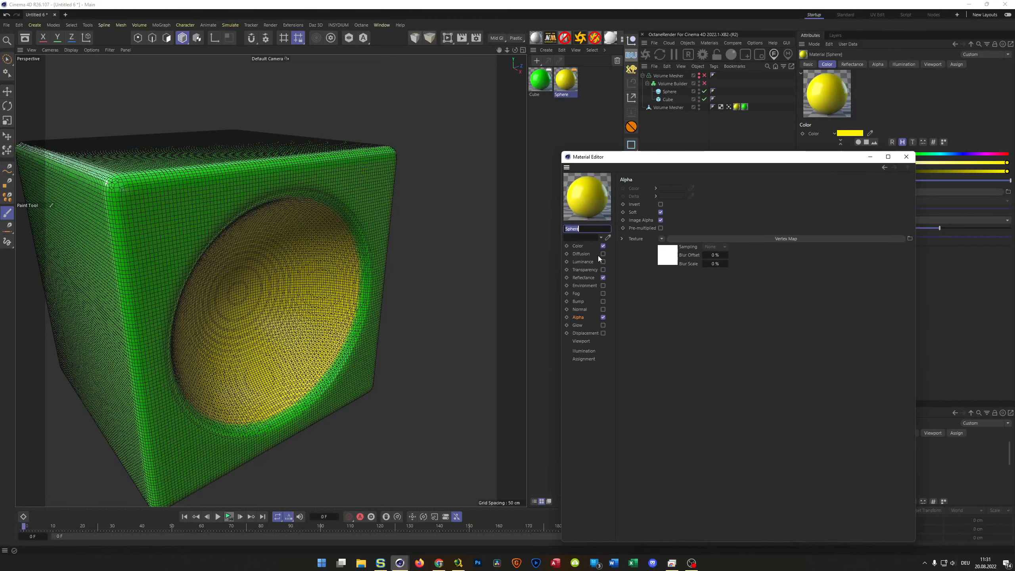
pyautogui.click(585, 244)
pyautogui.click(661, 247)
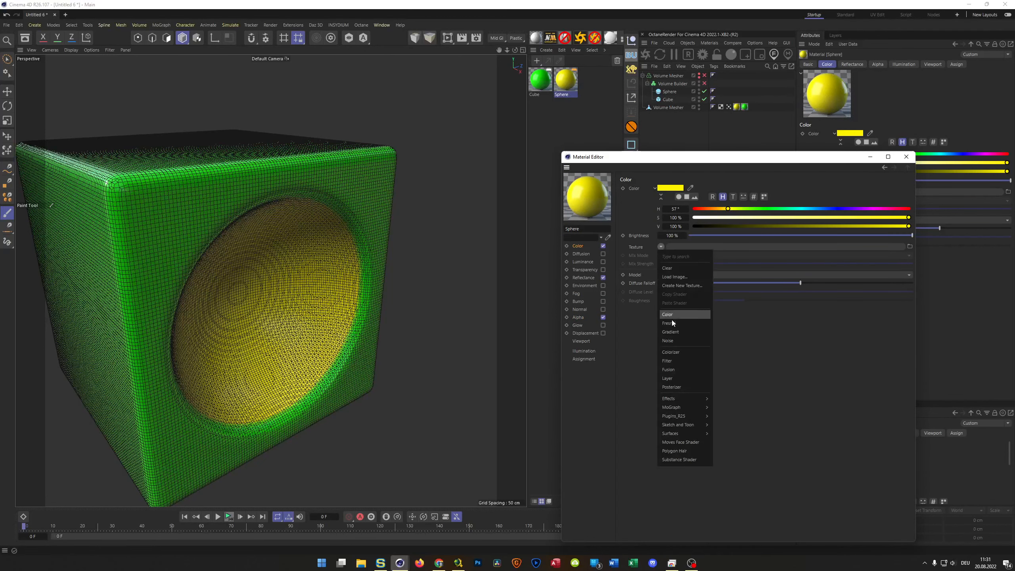
pyautogui.click(675, 332)
# Step: Set the Sphere material's gradient type to 3D - Spherical and load the Pattern 1 gradient preset
pyautogui.click(679, 247)
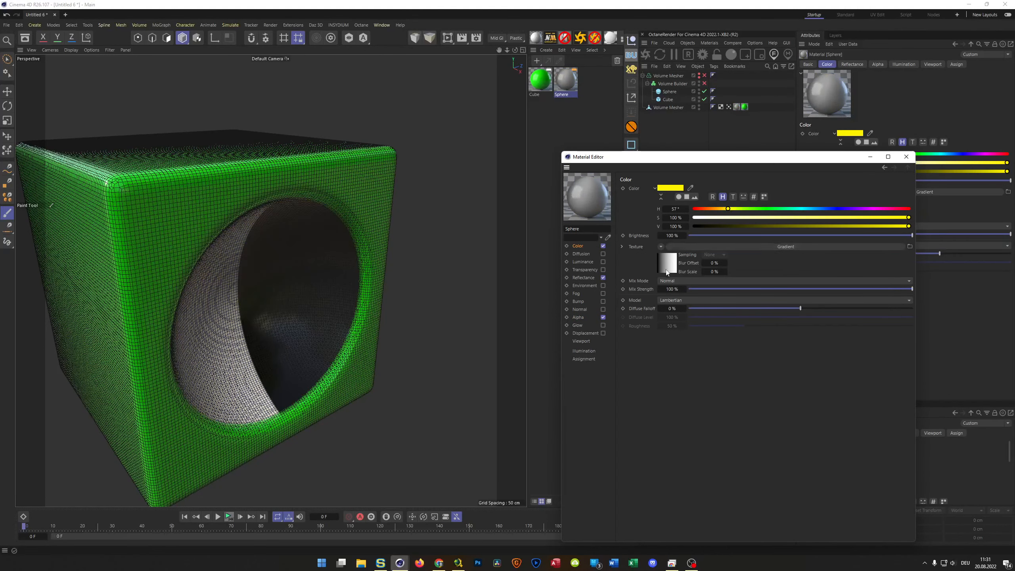
pyautogui.click(684, 279)
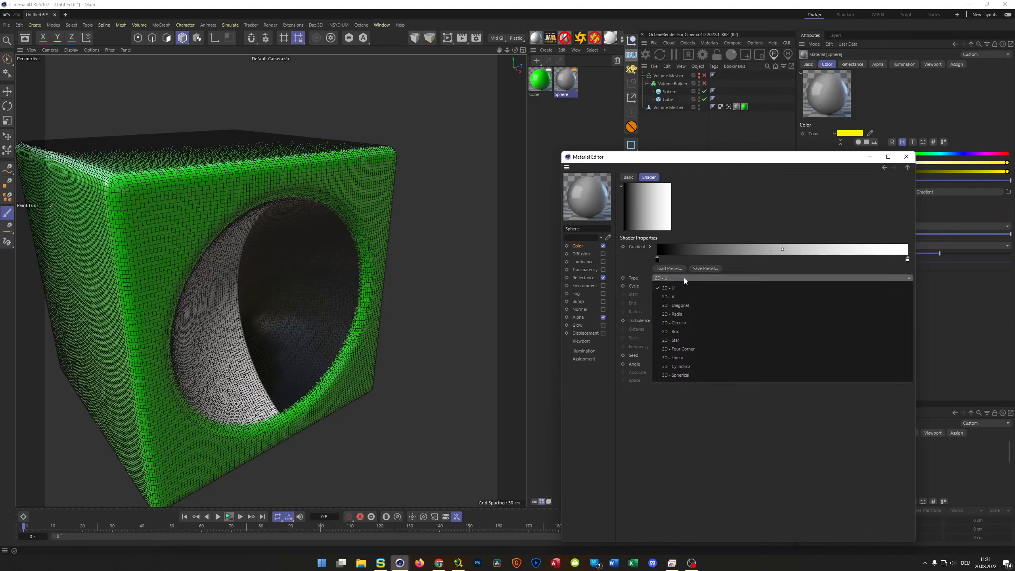
pyautogui.click(703, 378)
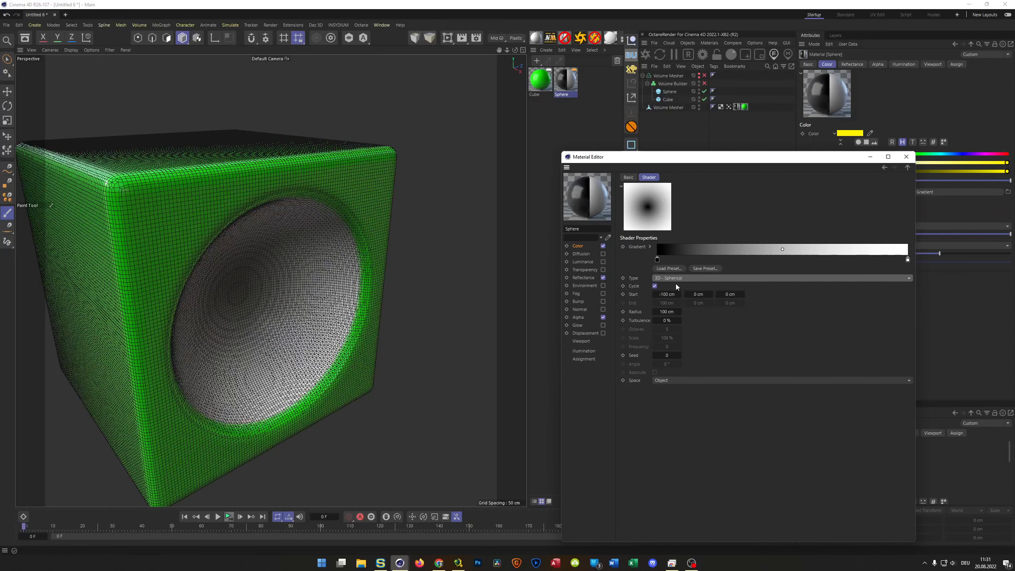
pyautogui.click(668, 269)
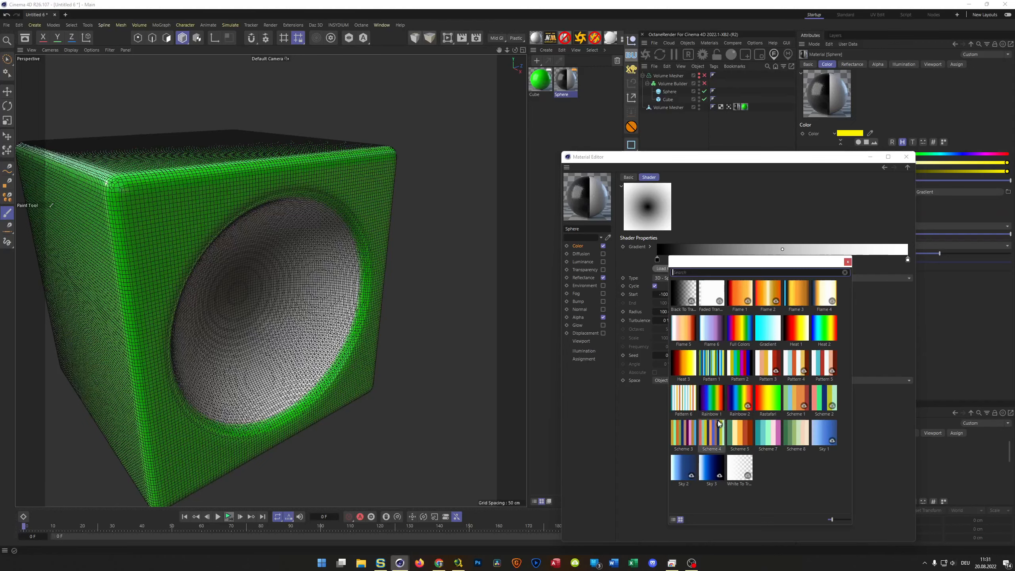
pyautogui.doubleClick(713, 366)
pyautogui.keyDown('alt'); pyautogui.moveTo(416, 320); pyautogui.dragTo(383, 351); pyautogui.keyUp('alt')
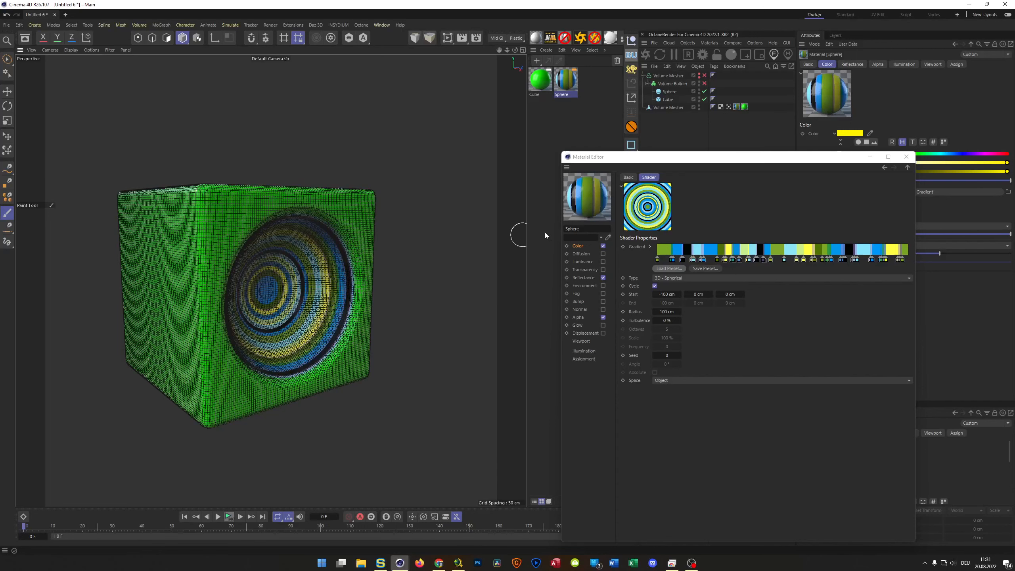
pyautogui.click(906, 156)
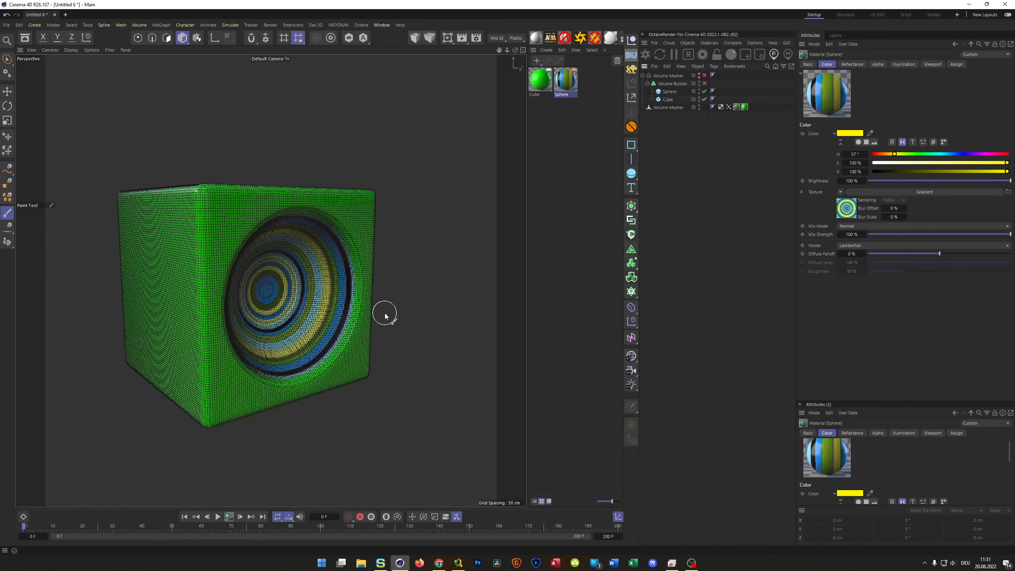
# Step: Switch the perspective viewport to Gouraud Shading without lines
pyautogui.moveTo(385, 263)
pyautogui.keyDown('alt'); pyautogui.mouseDown()
pyautogui.moveTo(376, 250)
pyautogui.moveTo(363, 264)
pyautogui.moveTo(393, 251)
pyautogui.moveTo(388, 288)
pyautogui.mouseUp(); pyautogui.keyUp('alt')
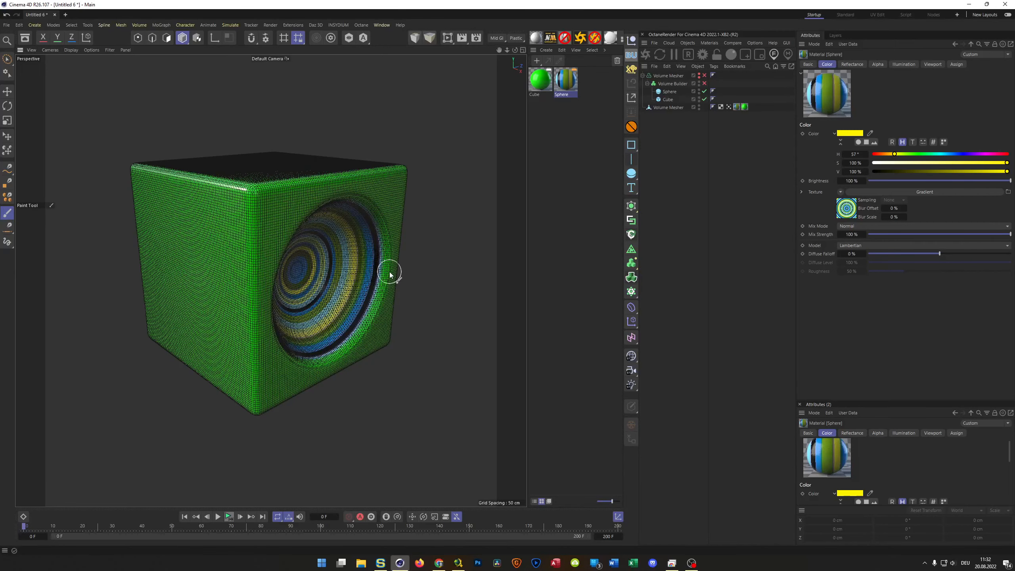
pyautogui.press('n')
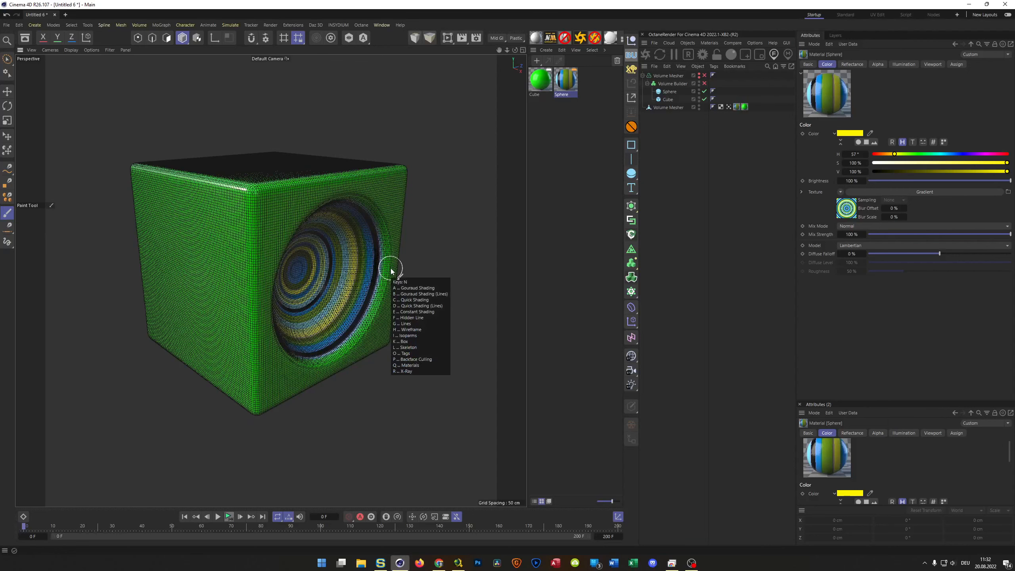
pyautogui.press('a')
pyautogui.moveTo(395, 281)
pyautogui.keyDown('alt'); pyautogui.mouseDown()
pyautogui.moveTo(426, 322)
pyautogui.moveTo(476, 316)
pyautogui.moveTo(360, 305)
pyautogui.moveTo(394, 297)
pyautogui.moveTo(356, 278)
pyautogui.mouseUp(); pyautogui.keyUp('alt')
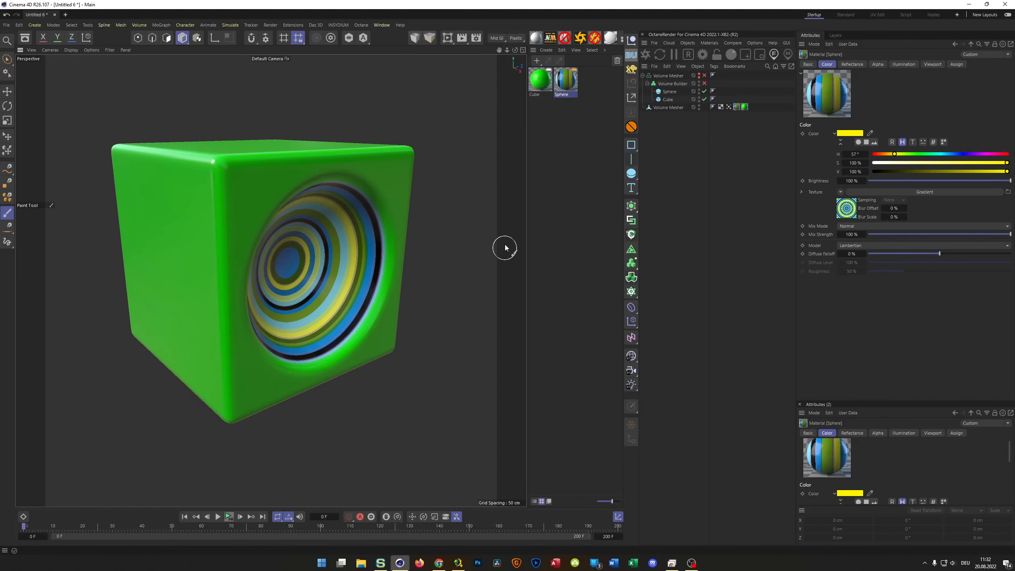
# Step: Try shifting the U and V offsets of the Sphere material tag on the baked mesh, and reset both
pyautogui.click(736, 107)
pyautogui.moveTo(861, 162)
pyautogui.mouseDown()
pyautogui.moveTo(869, 162)
pyautogui.moveTo(849, 175)
pyautogui.mouseUp()
pyautogui.rightClick(851, 162)
pyautogui.rightClick(850, 172)
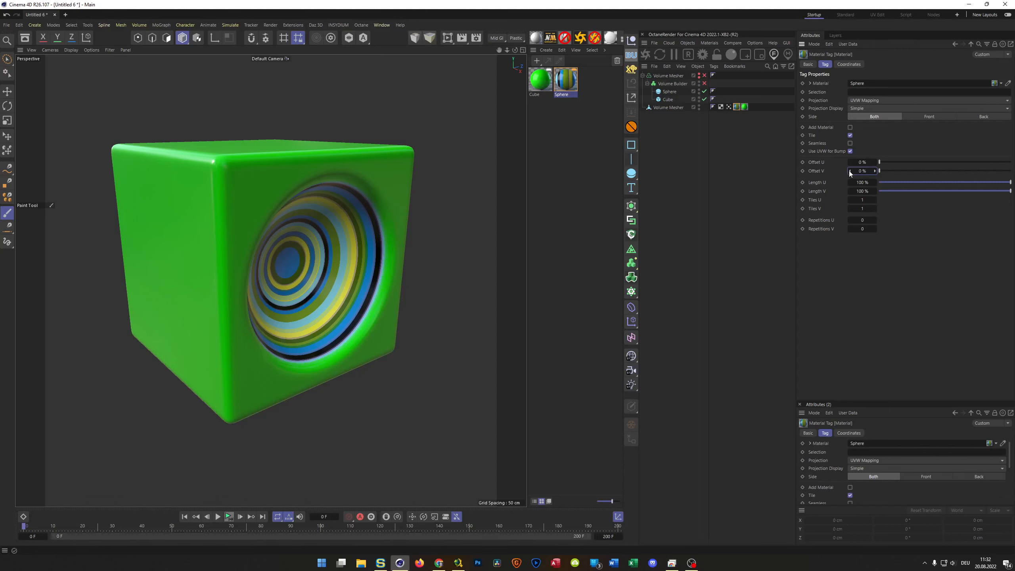
# Step: Try shifting the X start position of the Sphere material's spherical gradient and return it to -100 cm
pyautogui.doubleClick(576, 90)
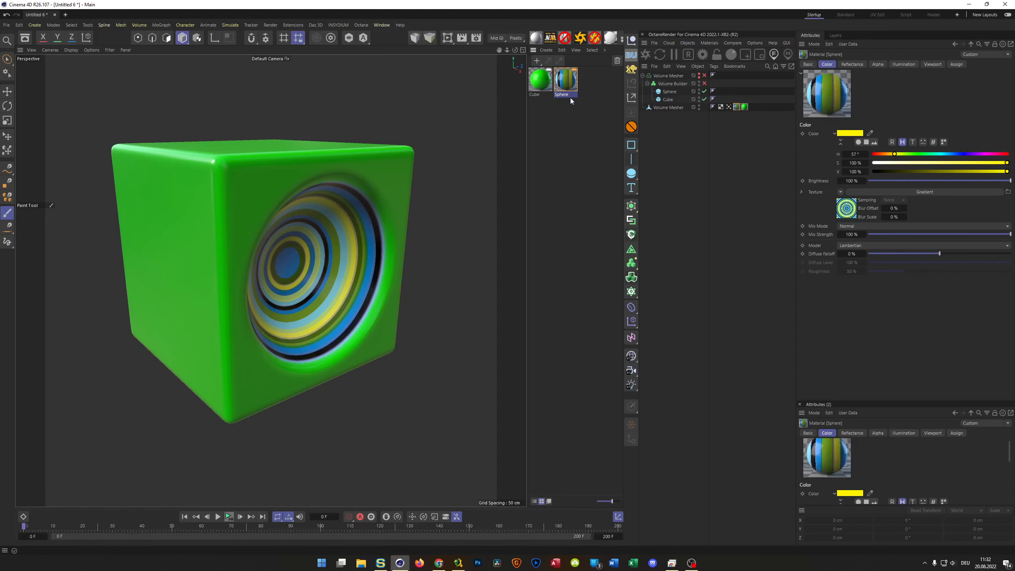
pyautogui.moveTo(683, 86); pyautogui.dragTo(719, 165)
pyautogui.click(718, 263)
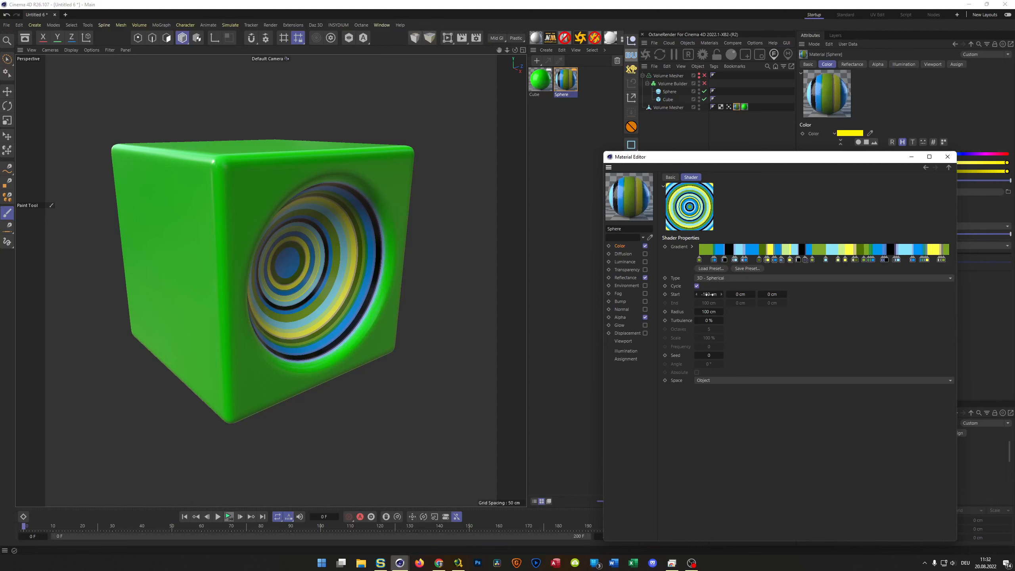
pyautogui.moveTo(708, 295); pyautogui.dragTo(833, 295)
pyautogui.moveTo(374, 259)
pyautogui.keyDown('alt'); pyautogui.mouseDown()
pyautogui.moveTo(407, 283)
pyautogui.moveTo(377, 263)
pyautogui.mouseUp(); pyautogui.keyUp('alt')
pyautogui.keyDown('alt'); pyautogui.moveTo(366, 280); pyautogui.dragTo(364, 295, button='right'); pyautogui.keyUp('alt')
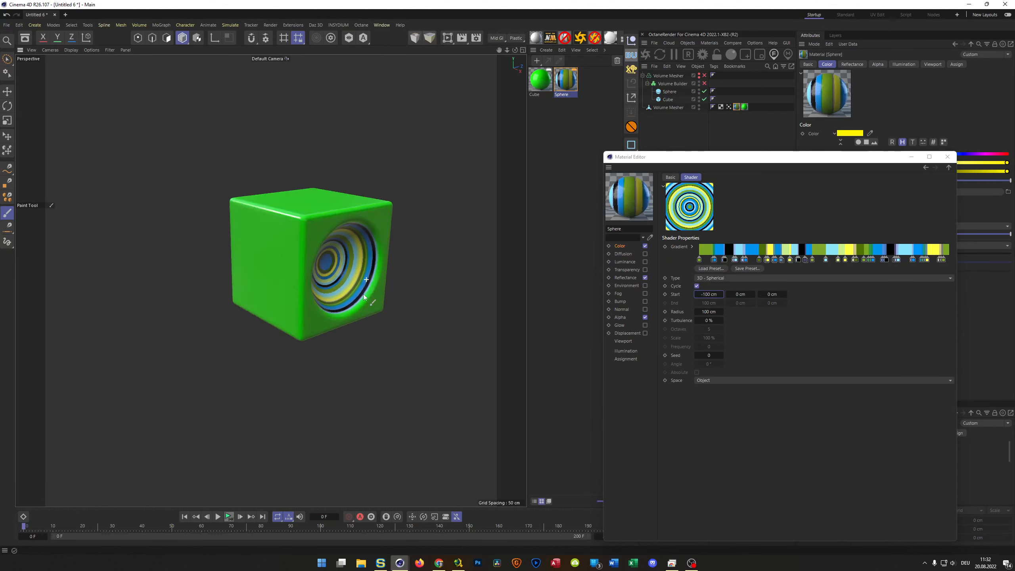
pyautogui.click(948, 157)
# Step: Examine the blend between the green cube surface and the ringed cavity from several angles
pyautogui.keyDown('alt'); pyautogui.moveTo(356, 246); pyautogui.dragTo(342, 244); pyautogui.keyUp('alt')
pyautogui.keyDown('alt'); pyautogui.moveTo(342, 245); pyautogui.dragTo(386, 235, button='right'); pyautogui.keyUp('alt')
pyautogui.keyDown('alt'); pyautogui.moveTo(386, 234); pyautogui.dragTo(383, 242); pyautogui.keyUp('alt')
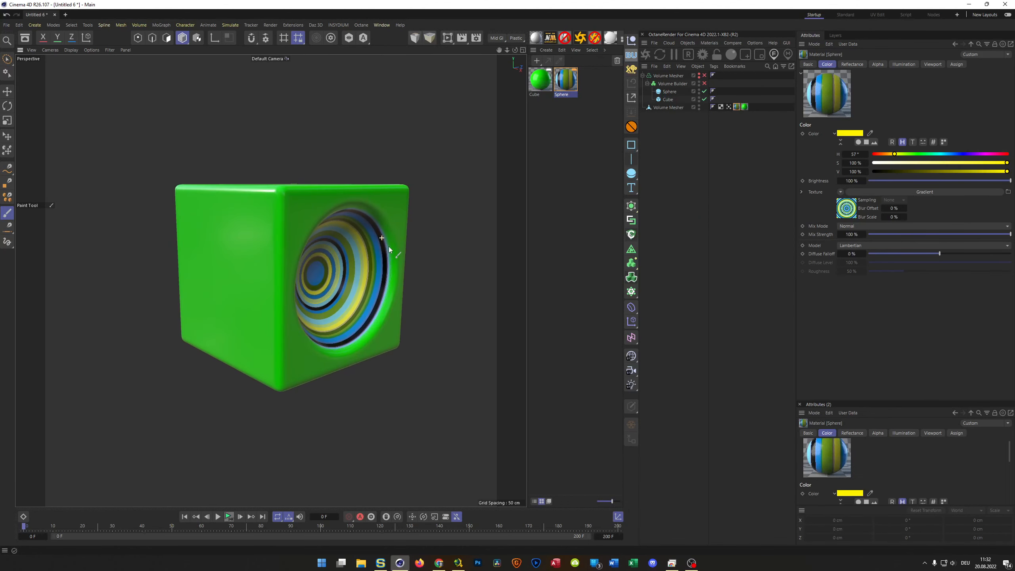
pyautogui.keyDown('alt'); pyautogui.moveTo(368, 245); pyautogui.dragTo(337, 241, button='middle'); pyautogui.keyUp('alt')
pyautogui.keyDown('alt'); pyautogui.moveTo(336, 241); pyautogui.dragTo(347, 235); pyautogui.keyUp('alt')
pyautogui.keyDown('alt'); pyautogui.moveTo(352, 226); pyautogui.dragTo(358, 219, button='right'); pyautogui.keyUp('alt')
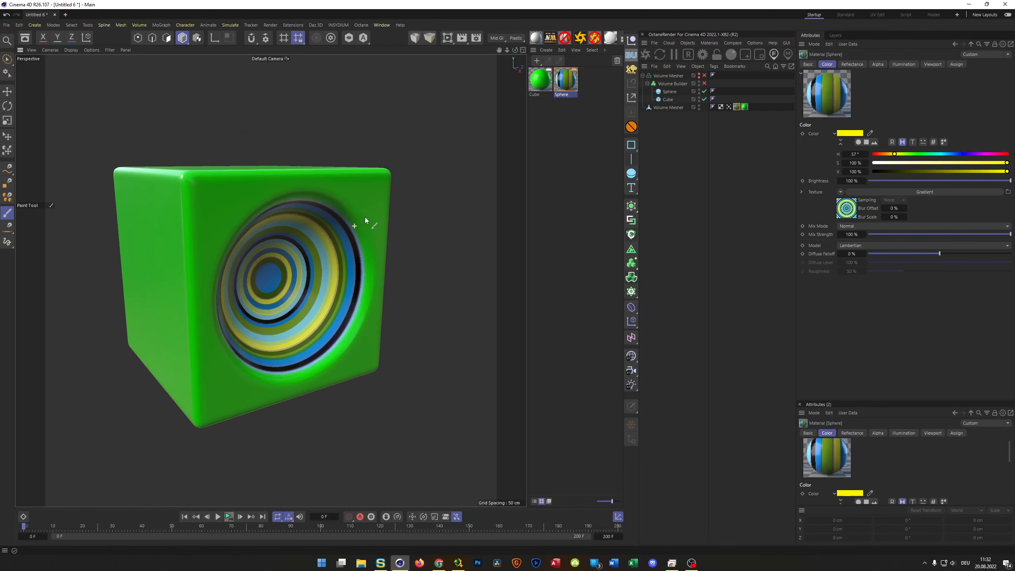
pyautogui.keyDown('alt'); pyautogui.moveTo(384, 207); pyautogui.dragTo(403, 200, button='middle'); pyautogui.keyUp('alt')
pyautogui.keyDown('alt'); pyautogui.moveTo(404, 199); pyautogui.dragTo(394, 200); pyautogui.keyUp('alt')
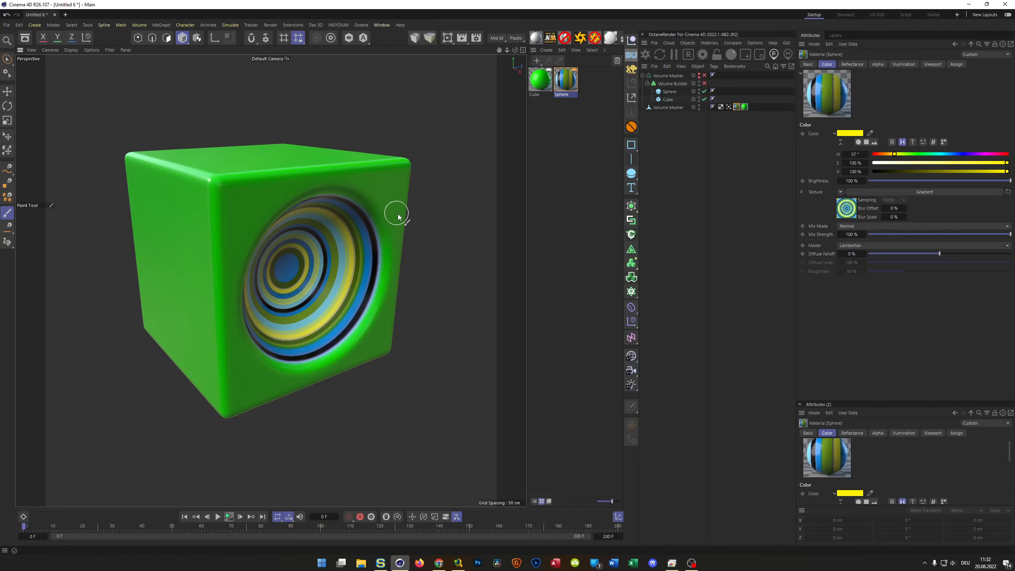